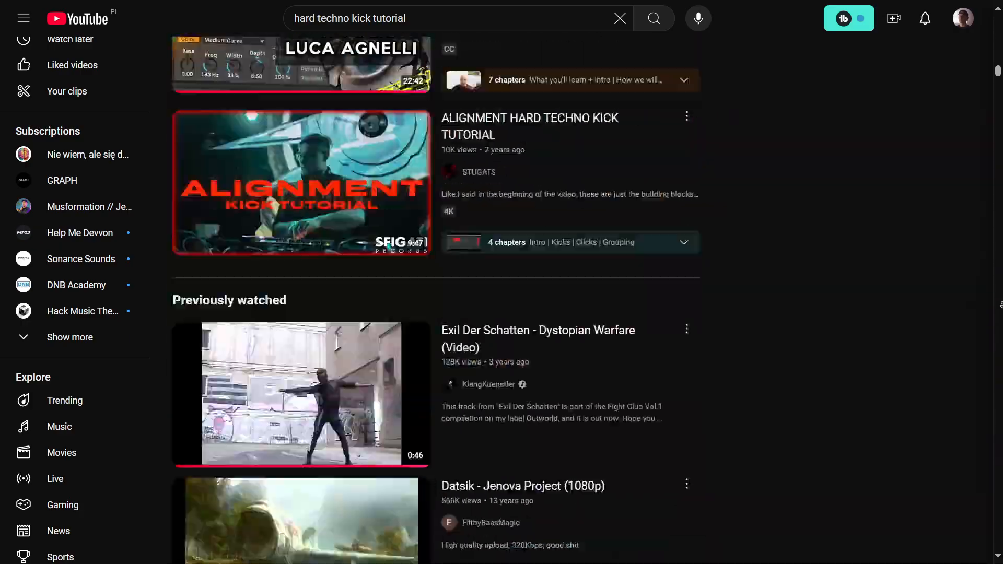
scroll(436, 298, "down", 10)
scroll(436, 297, "down", 15)
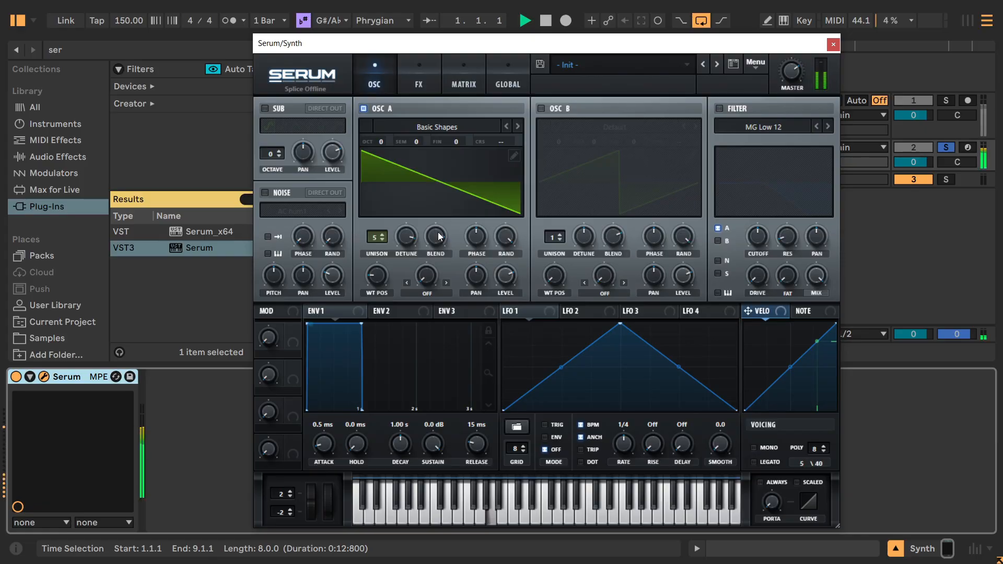
left_click_drag(437, 236, 429, 324)
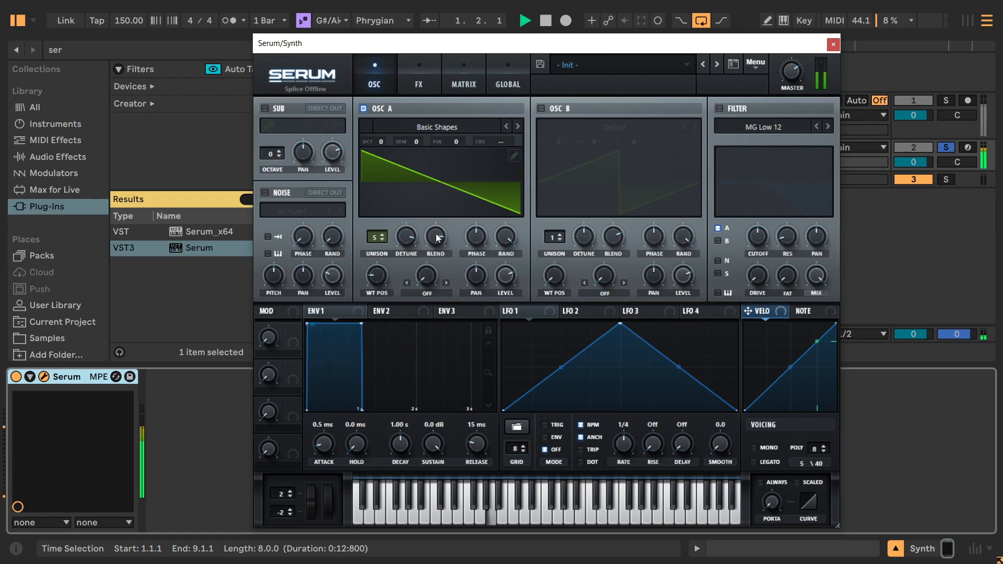
left_click_drag(436, 234, 431, 285)
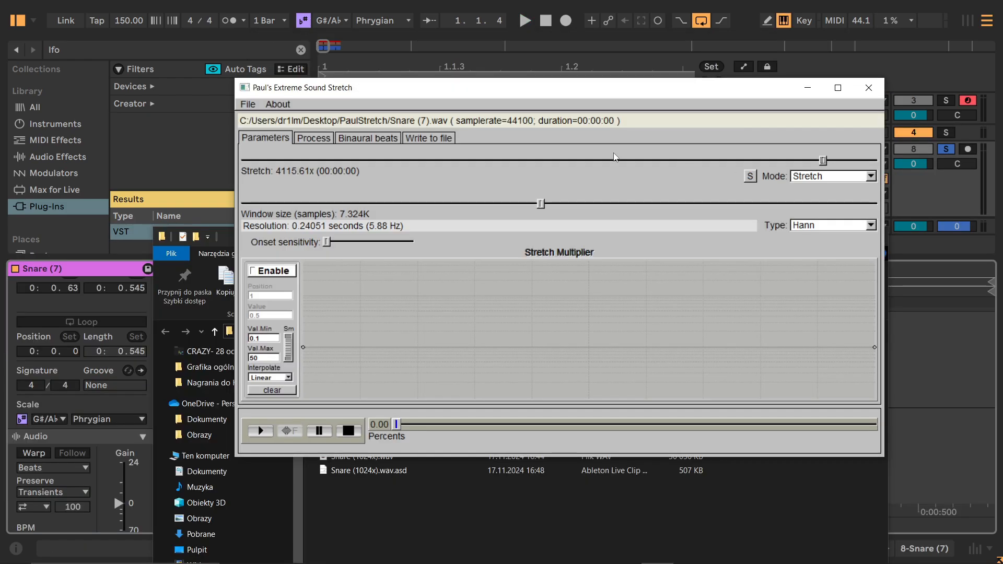
left_click_drag(823, 163, 743, 162)
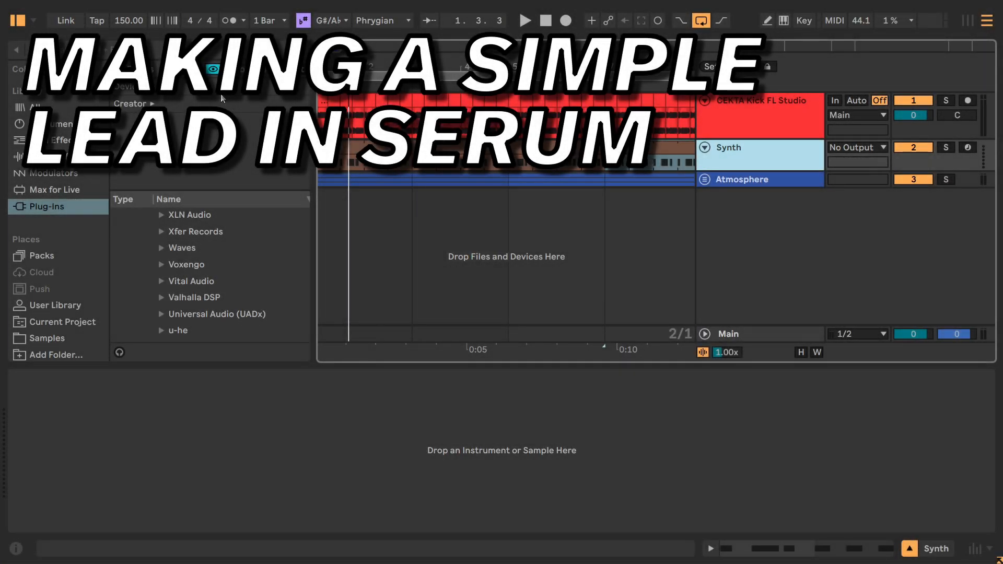
Search the plug-ins for "ser" and load the VST3 version of Serum onto the Synth track.
left_click(153, 58)
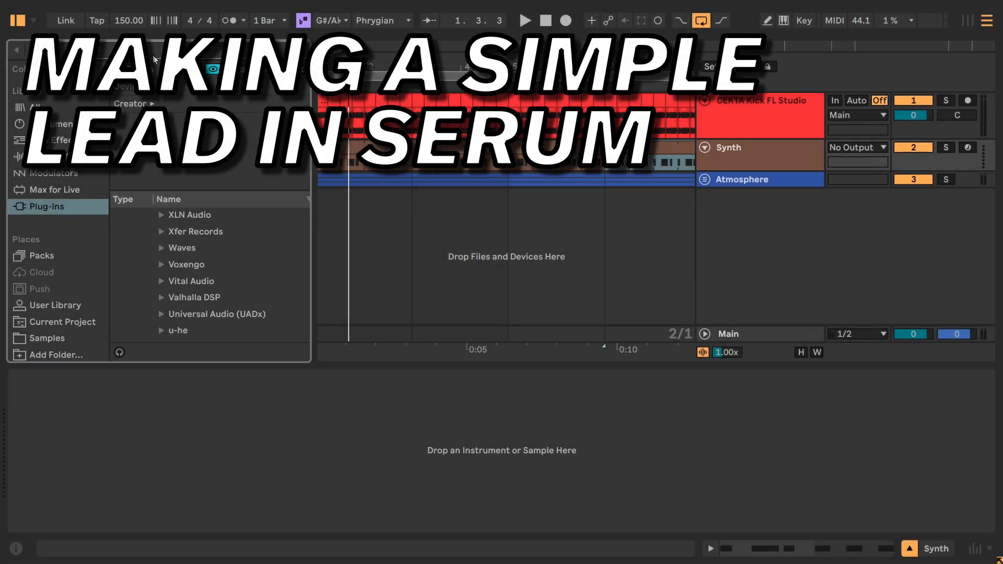
type("ser")
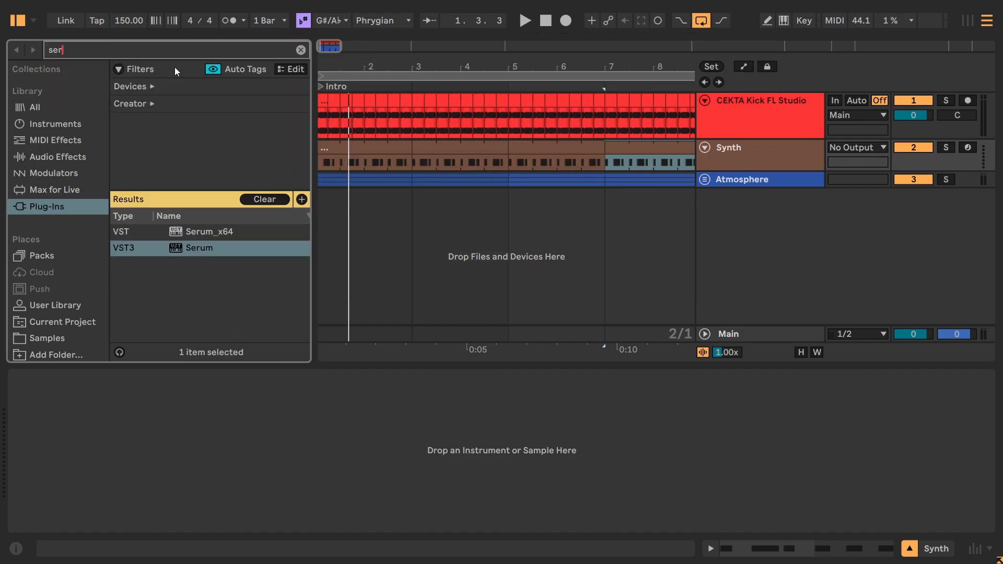
left_click_drag(201, 248, 249, 430)
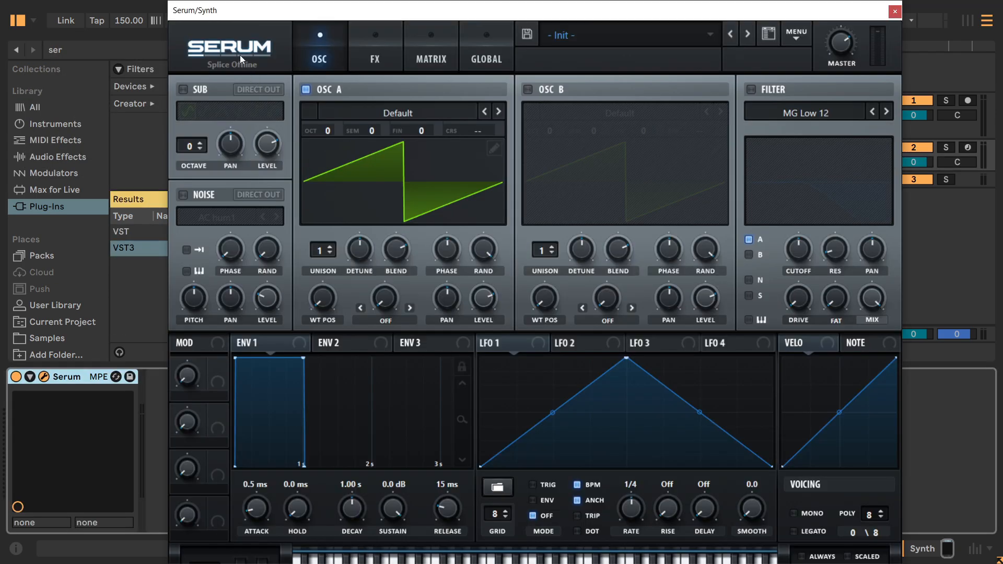
Scale the Serum interface to 100% (900 x 728) and close its window.
left_click(240, 55)
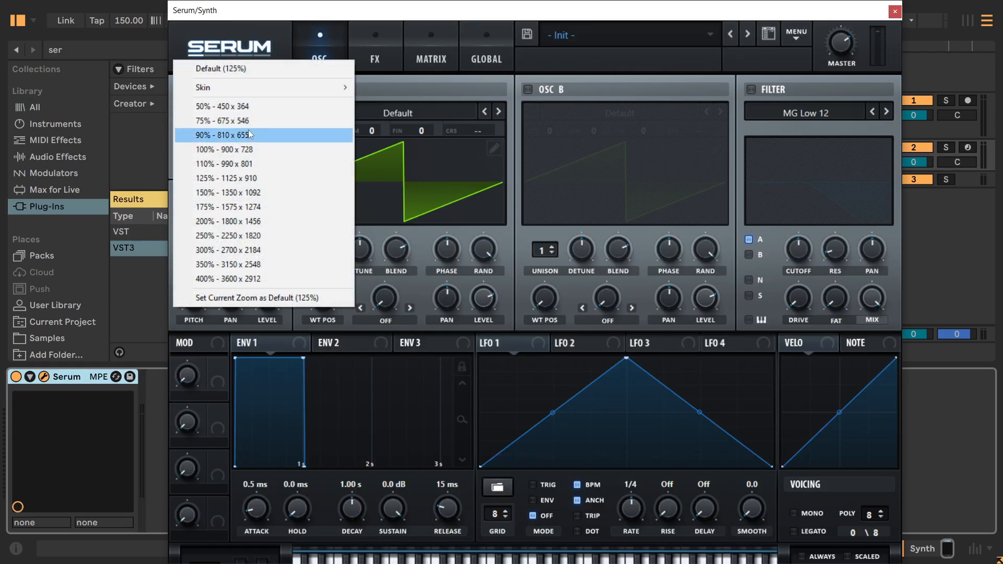
left_click(248, 127)
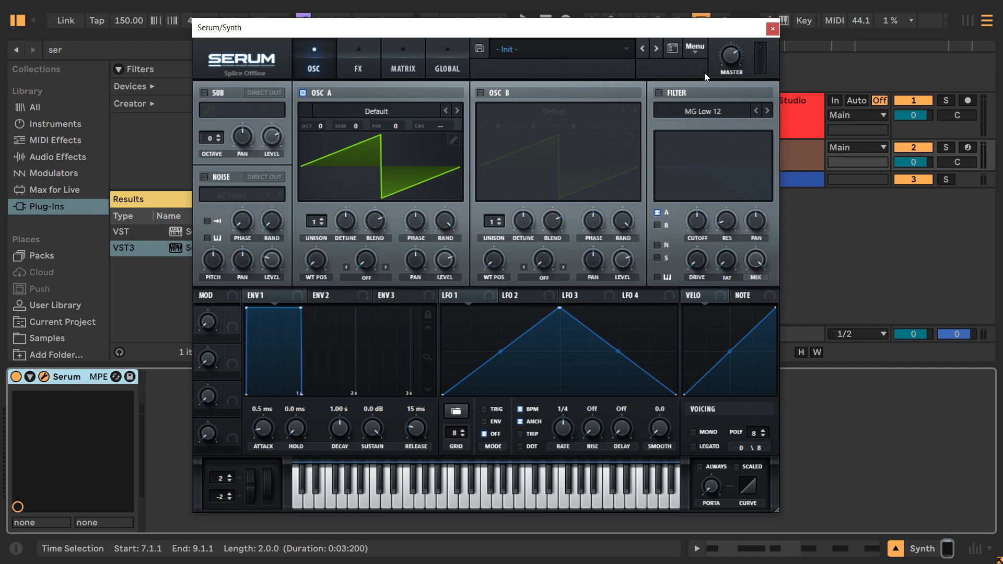
left_click(771, 29)
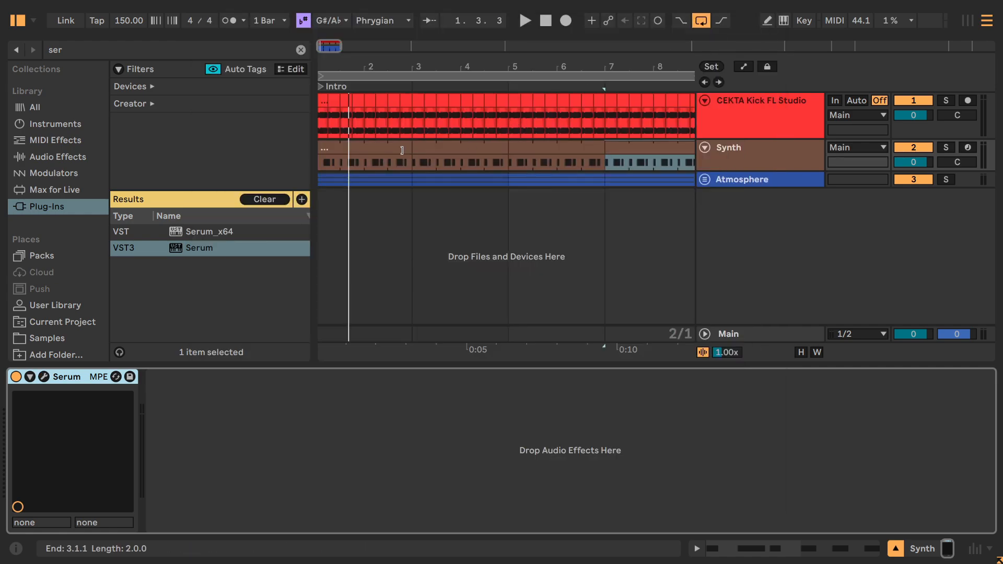
Open the Synth track's MIDI clip at the start of the Intro and examine its note rhythm and pitch.
double_click(403, 149)
scroll(450, 398, "down", 5)
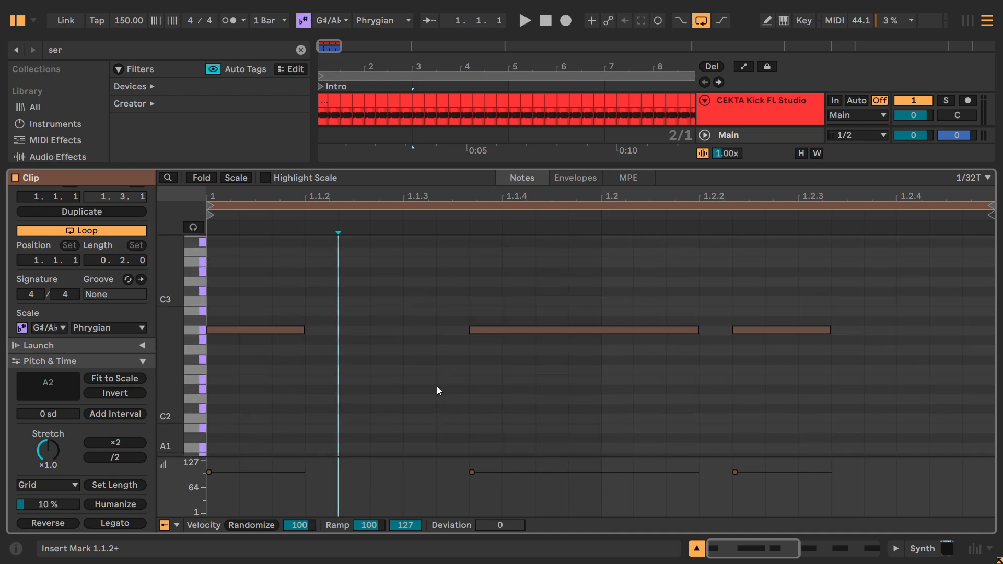
scroll(201, 367, "up", 1)
left_click_drag(202, 366, 212, 363)
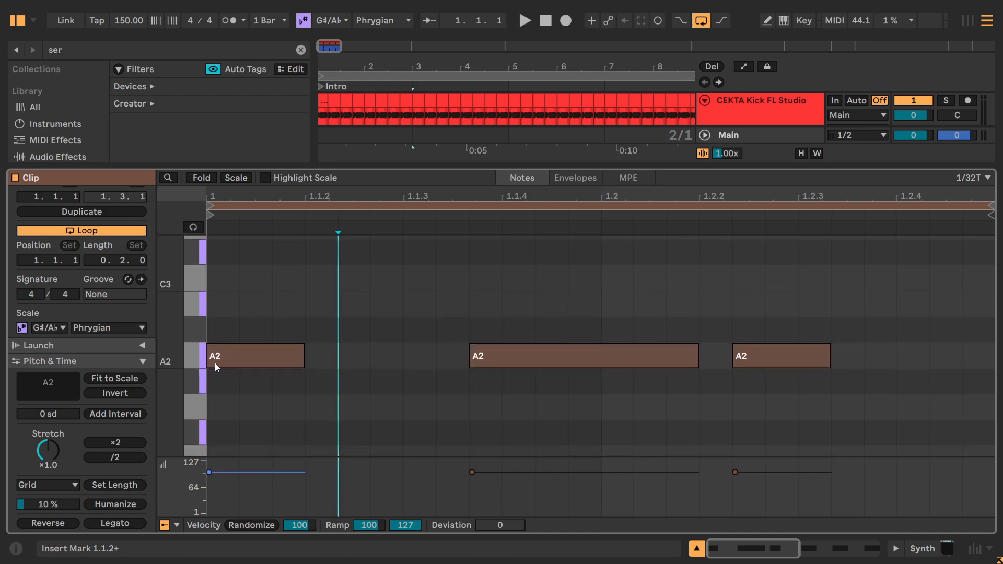
left_click(542, 353)
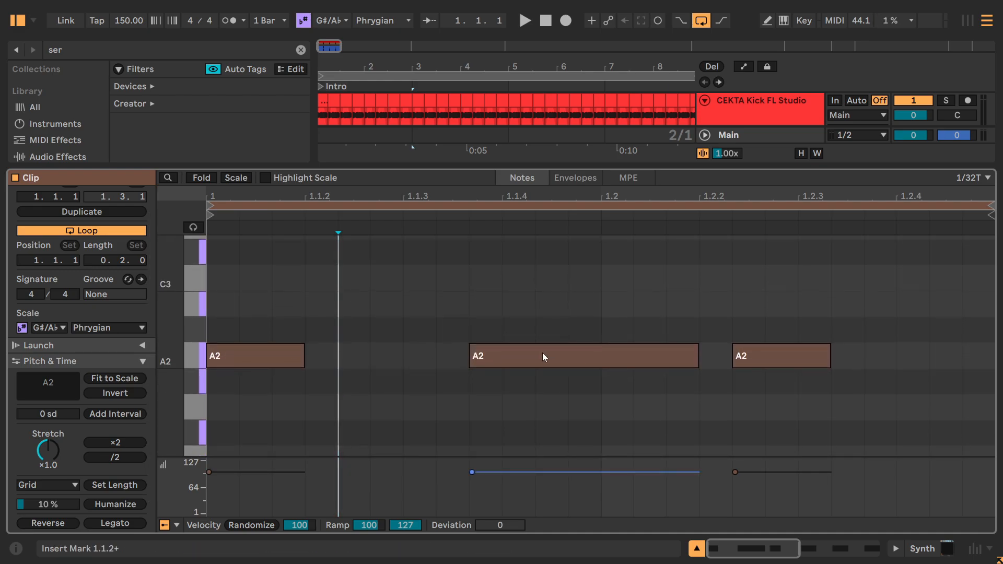
left_click_drag(446, 167, 447, 258)
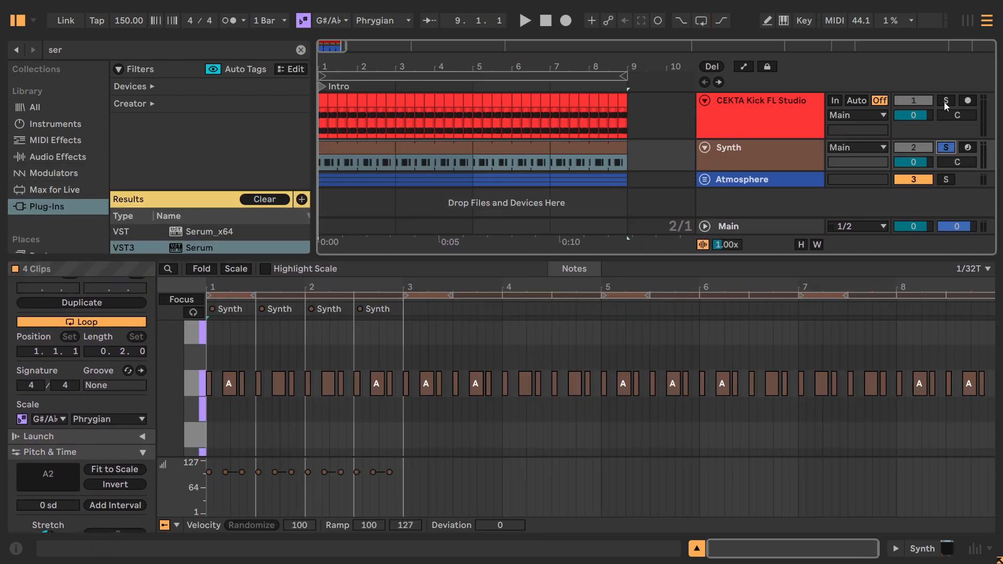
Listen to the soloed Synth together with the kick track, then remove the kick's solo and stop playback.
left_click(945, 102, "ctrl")
left_click(462, 123)
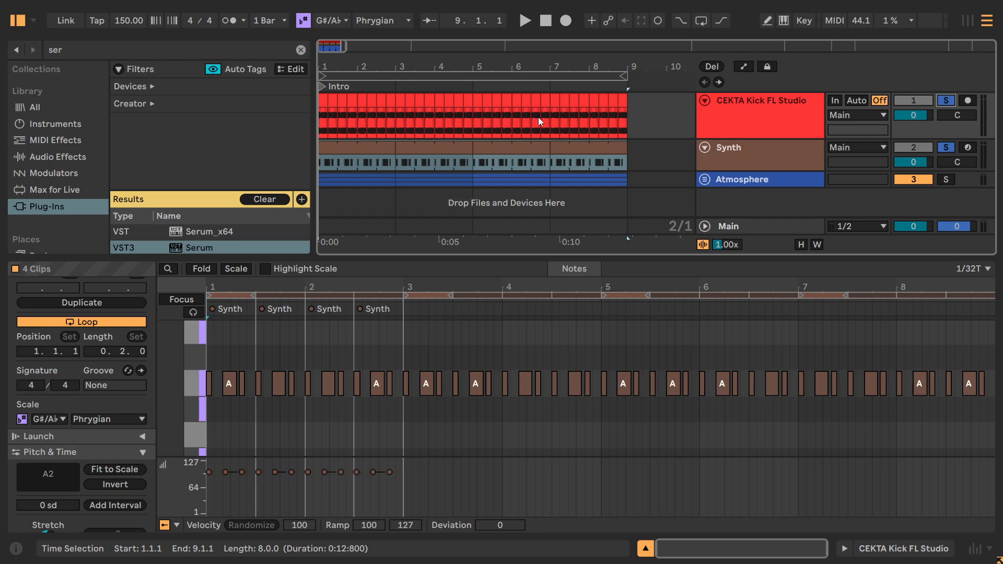
key("space")
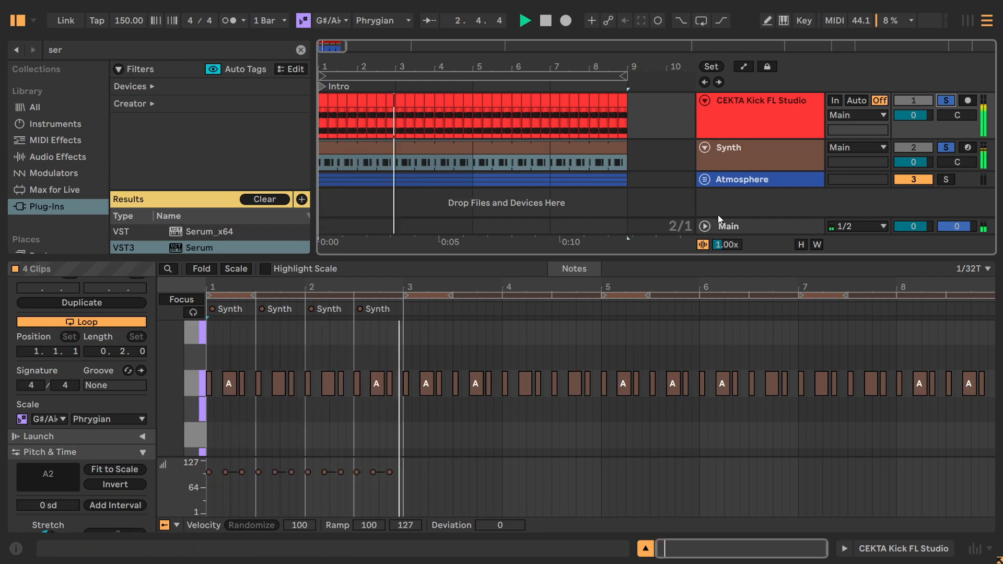
left_click(945, 101)
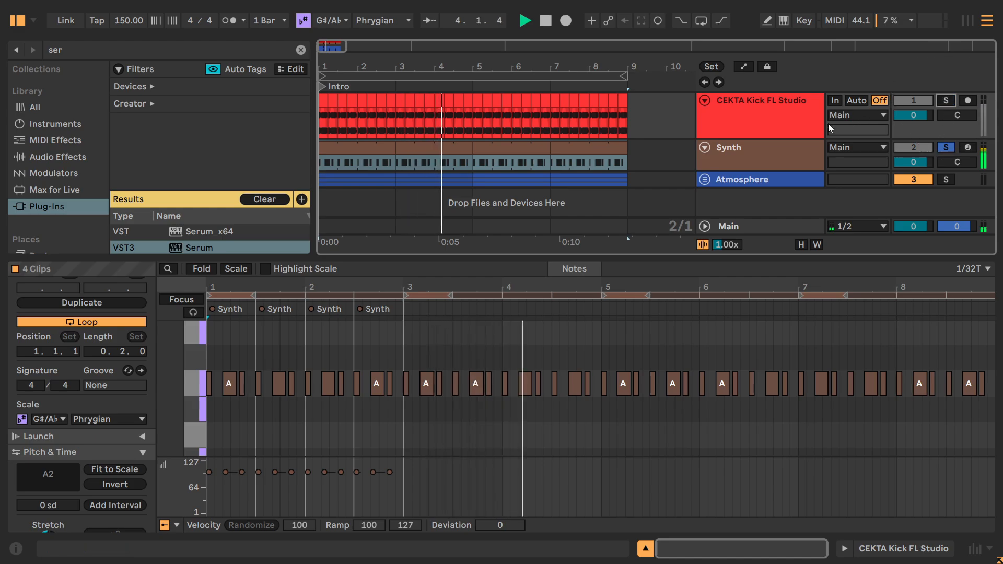
key("space")
Select all Synth clips from bar 1 to bar 9 and loop that selection.
left_click(366, 149)
left_click(580, 146, "shift")
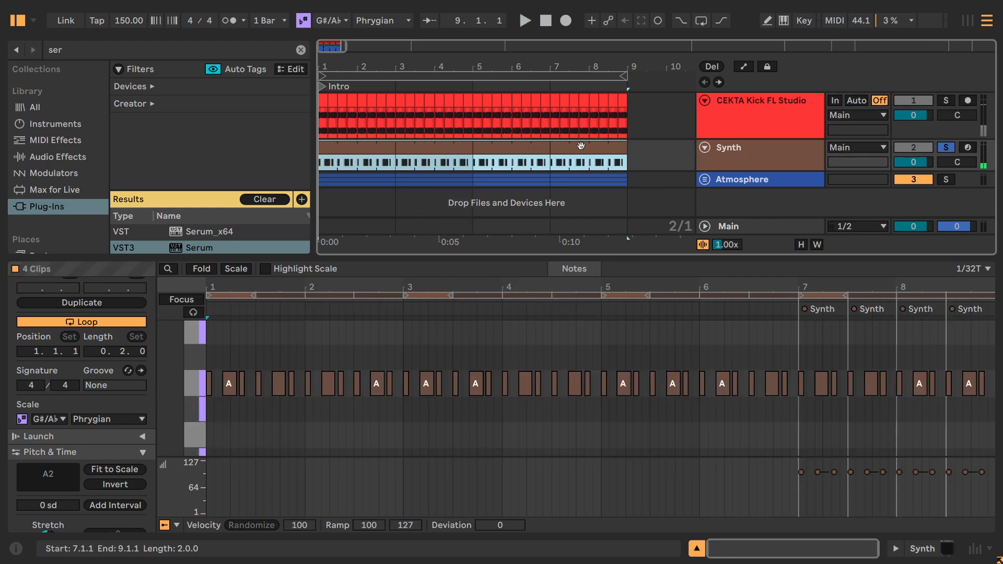
key("ctrl+l")
Reopen Serum from the Synth track's device view and load the Basic Shapes wavetable in oscillator A.
key("shift+Tab")
left_click(44, 377)
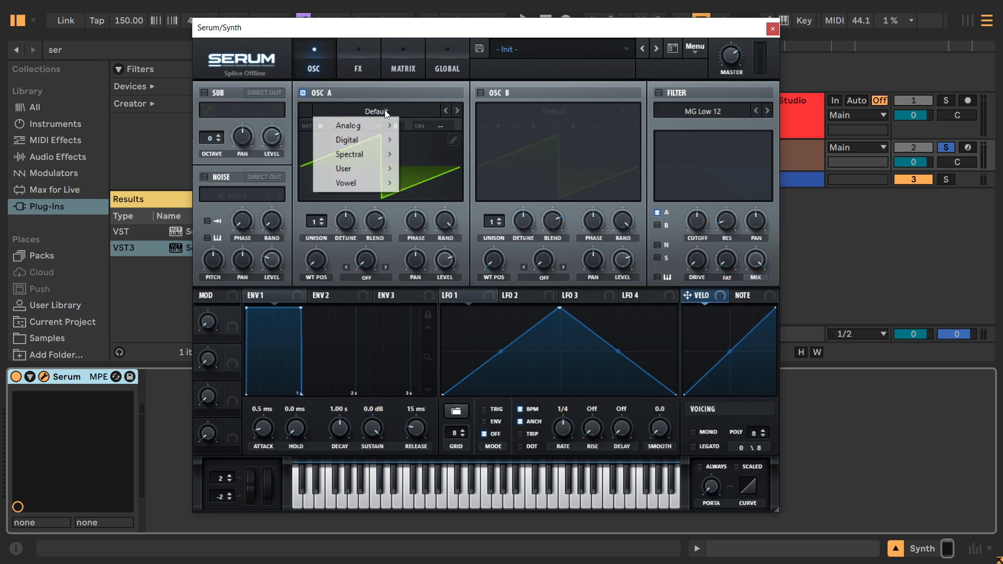
mouse_move(384, 122)
left_click(435, 191)
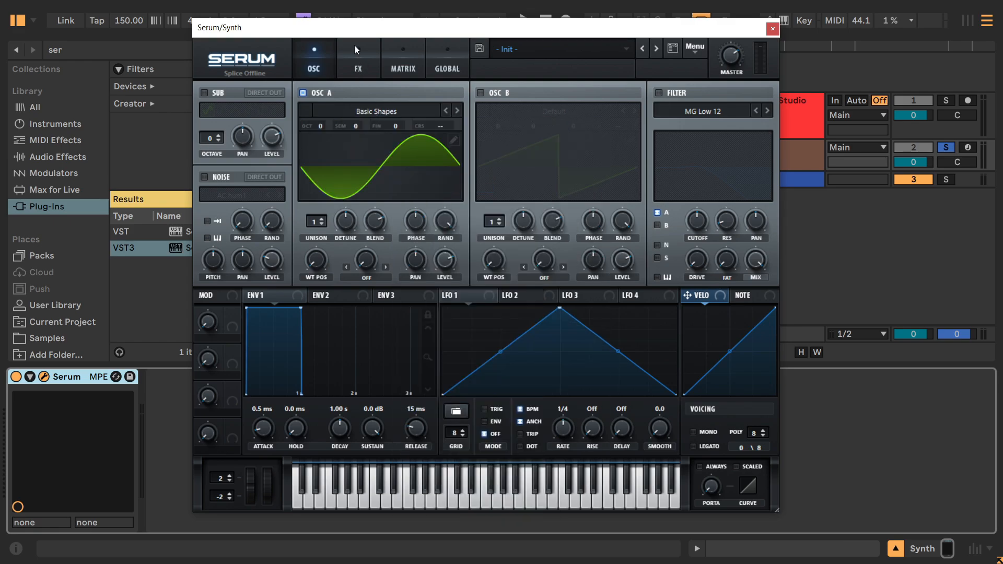
Move oscillator A's wavetable position to the sawtooth shape and play the loop to hear it.
left_click_drag(356, 34, 422, 51)
left_click_drag(386, 277, 385, 249)
key("ctrl")
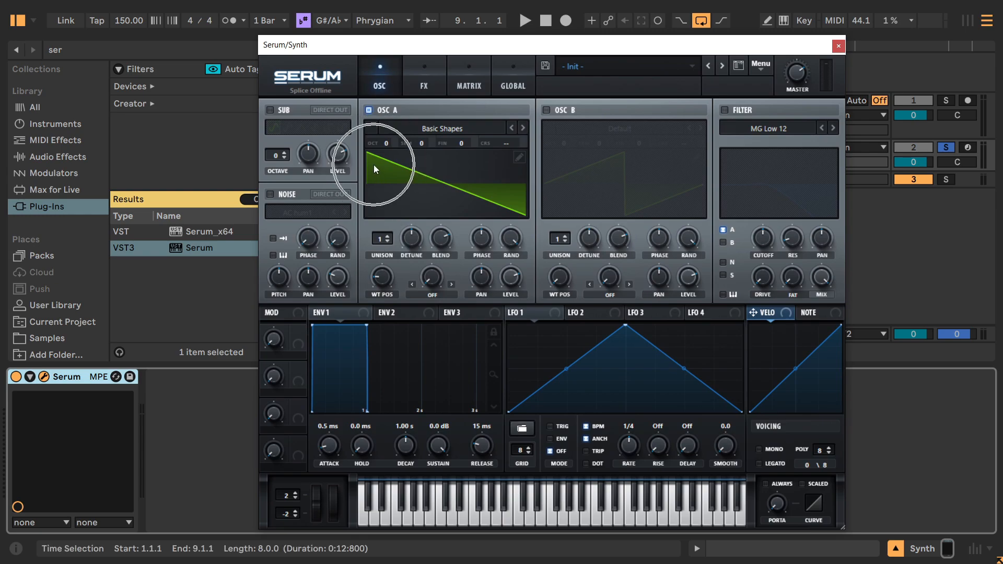
key("space")
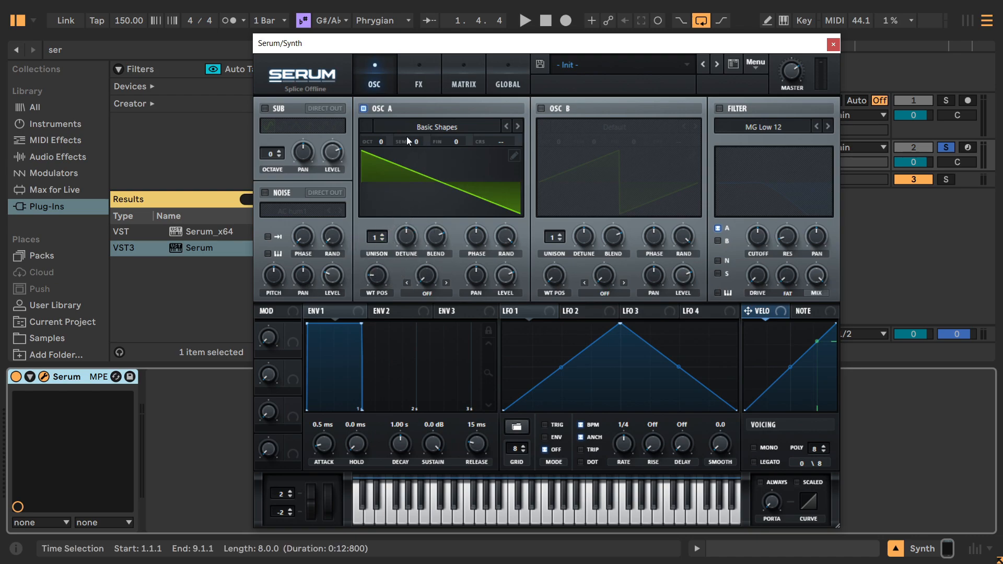
Set oscillator A's unison to 5 voices and raise its detune while listening to the loop.
left_click(383, 234)
left_click(382, 234)
left_click(383, 234)
left_click(383, 234)
left_click_drag(407, 240, 387, 178)
left_click_drag(400, 235, 414, 289)
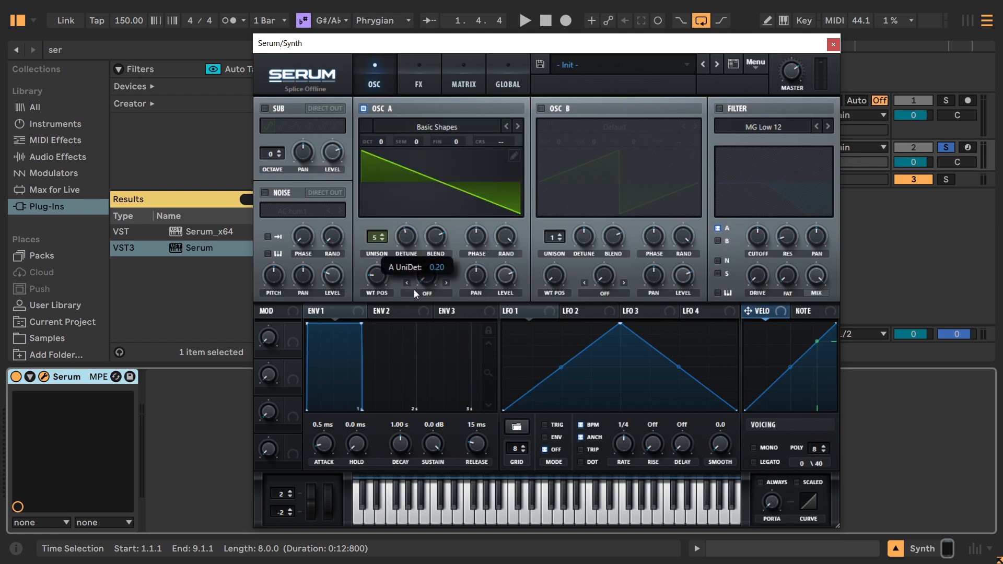
left_click_drag(414, 289, 409, 234)
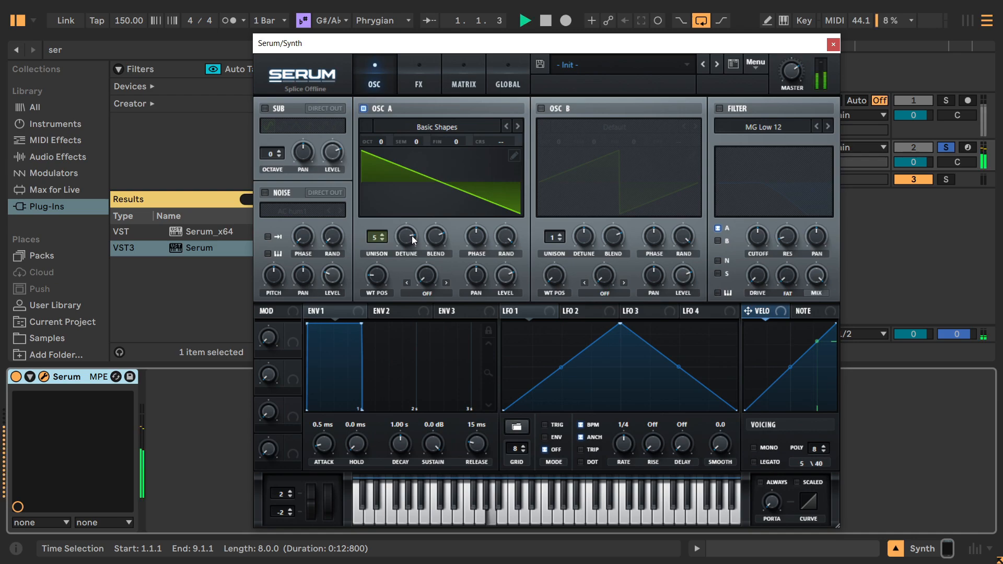
left_click_drag(406, 233, 365, 180)
key("space")
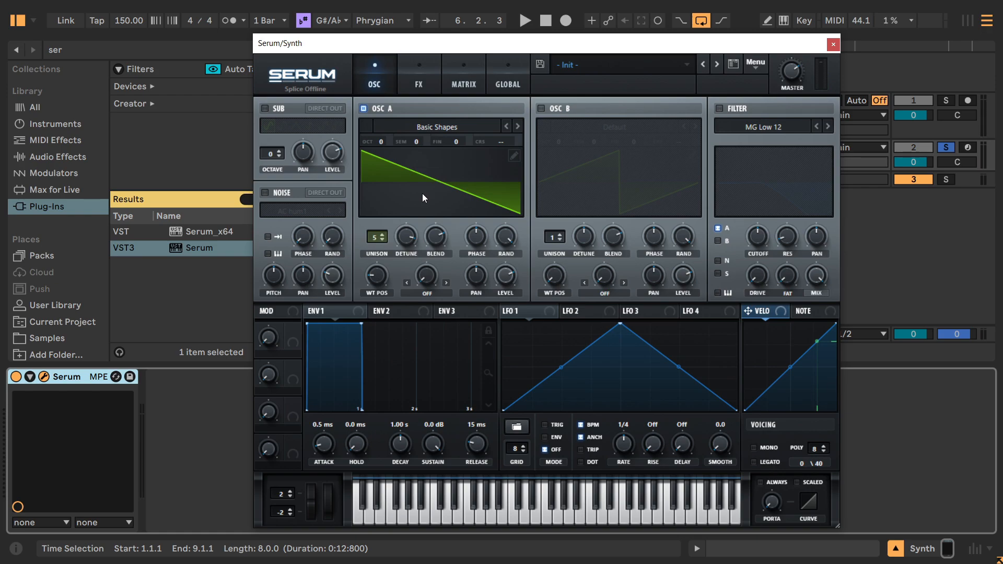
Adjust oscillator A's unison blend and audition the loop.
left_click_drag(432, 236, 382, 184)
key("space")
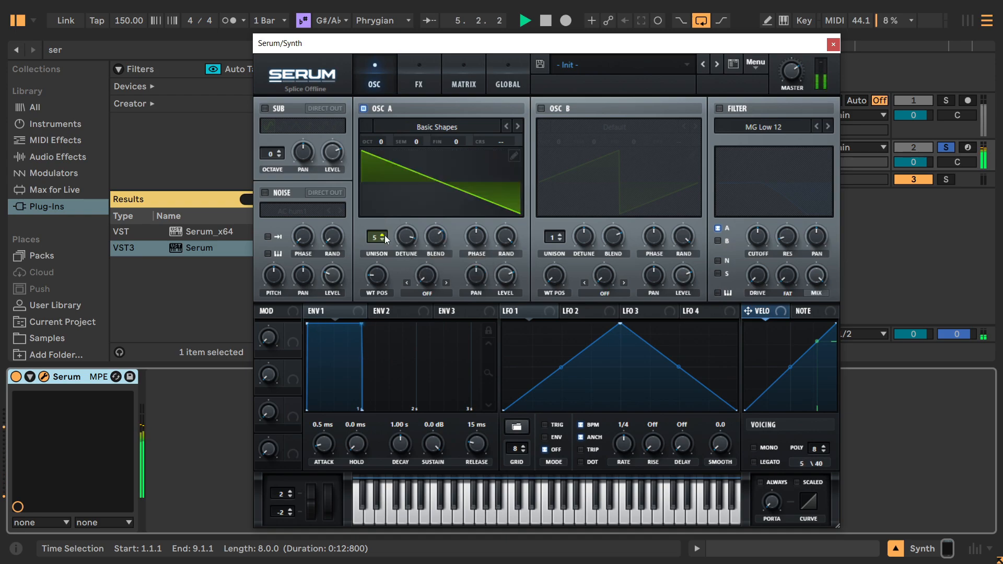
key("space")
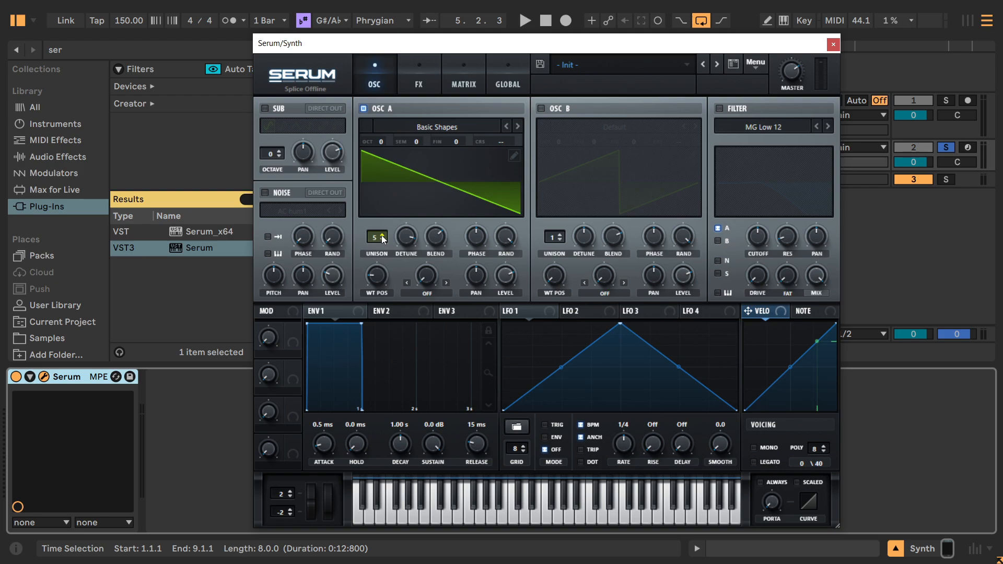
Raise oscillator A's unison to 15 voices while the loop plays, then stop playback.
key("space")
left_click(382, 236)
left_click(382, 237)
left_click(382, 236)
left_click(381, 237)
left_click(382, 236)
left_click(381, 236)
left_click(382, 237)
left_click(382, 236)
left_click(382, 237)
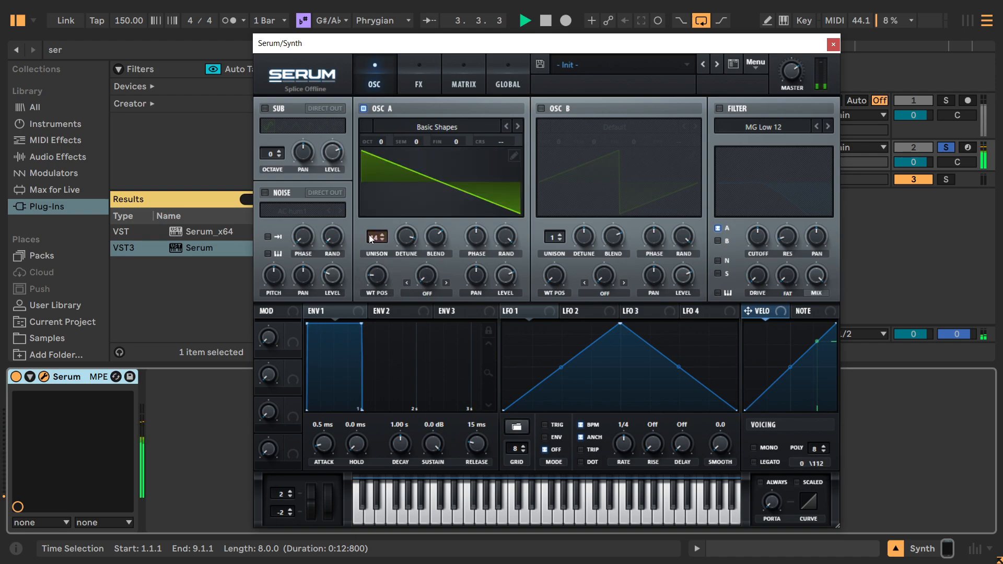
left_click_drag(371, 236, 358, 218)
key("space")
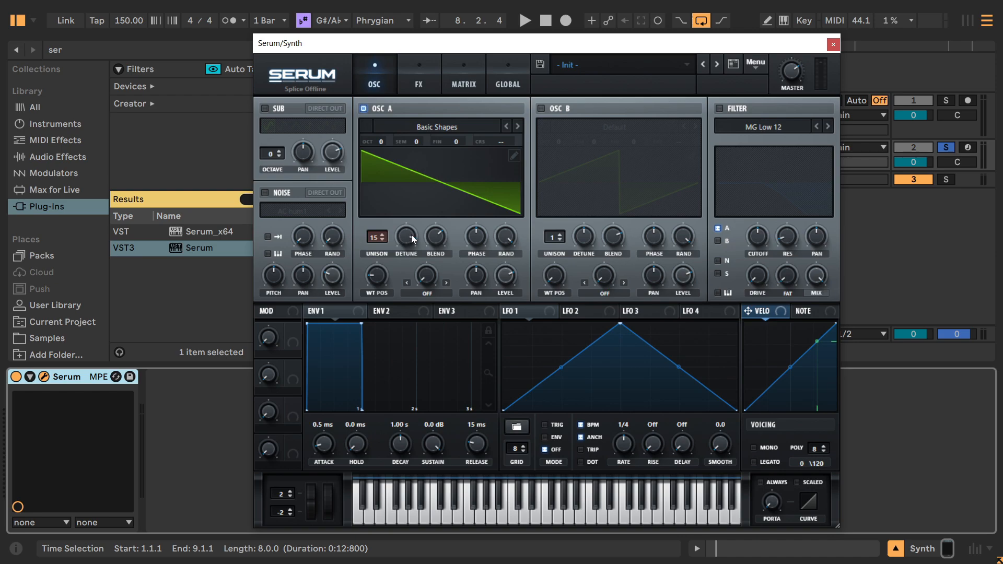
Set oscillator A's unison to 13 voices while listening to the loop.
key("space")
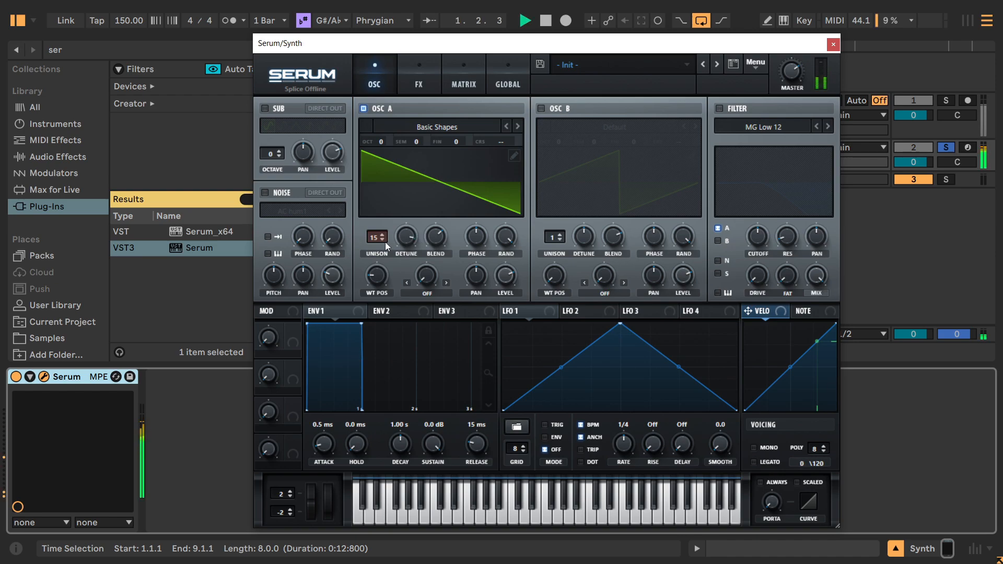
left_click(382, 239)
left_click(383, 239)
left_click(382, 239)
left_click(382, 236)
left_click(381, 237)
left_click(382, 239)
key("space")
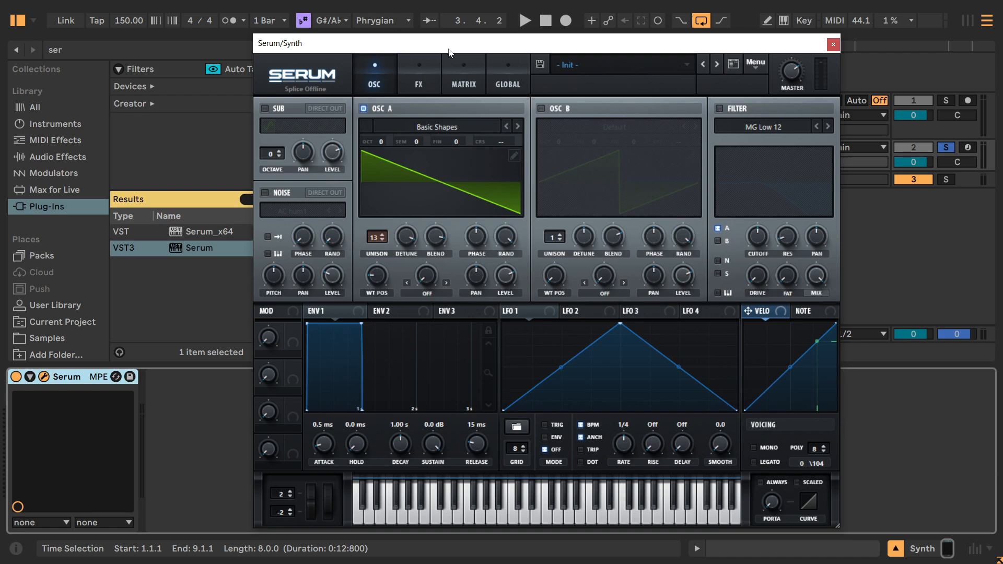
Solo the kick track alongside the Synth, hide the browser and start playback.
left_click_drag(443, 43, 413, 204)
left_click(946, 100)
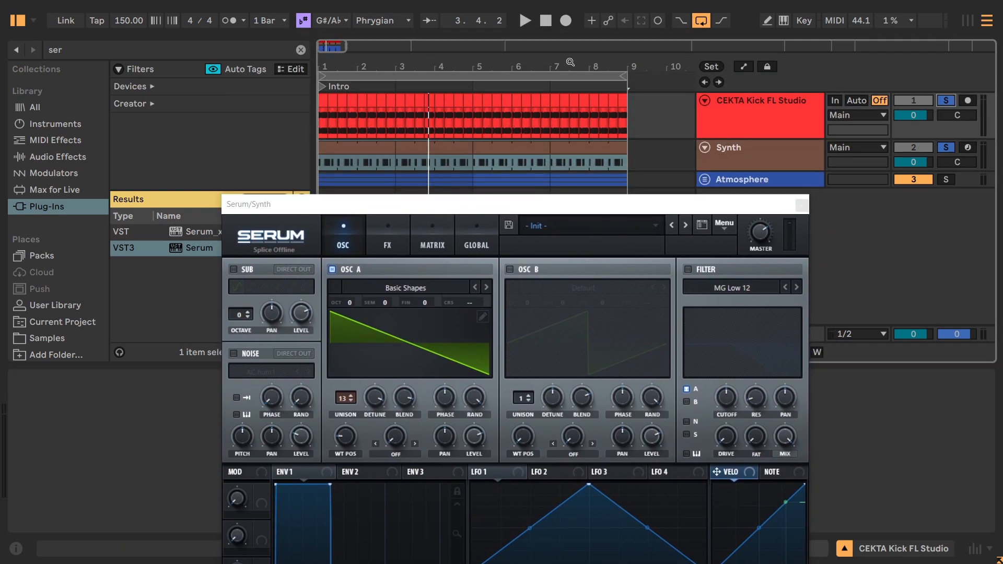
left_click(30, 24)
left_click(22, 22)
key("space")
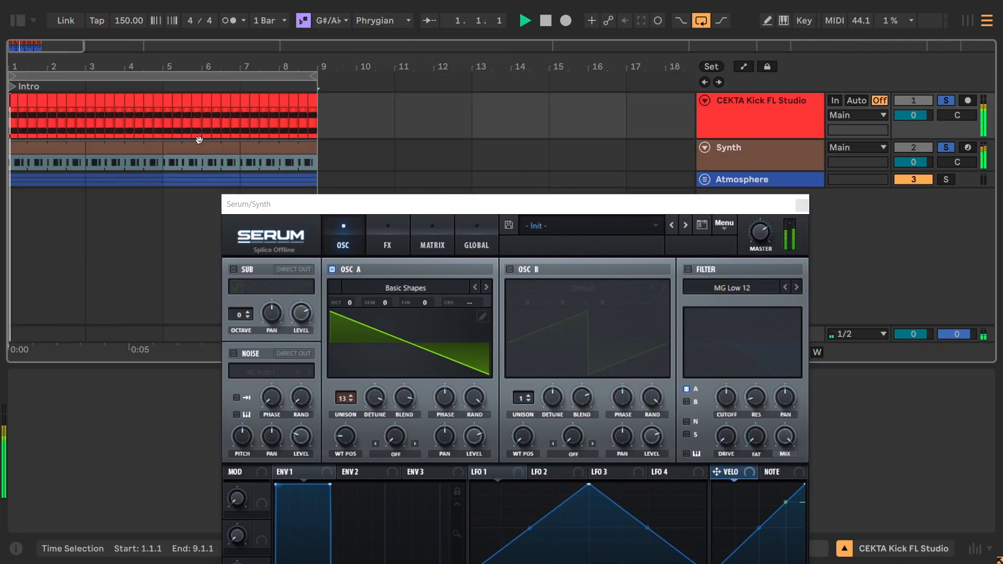
Lower the Synth track's volume to -5.1 dB against the kick and stop playback.
left_click_drag(326, 205, 293, 141)
left_click_drag(913, 162, 913, 189)
left_click_drag(571, 148, 576, 82)
key("space")
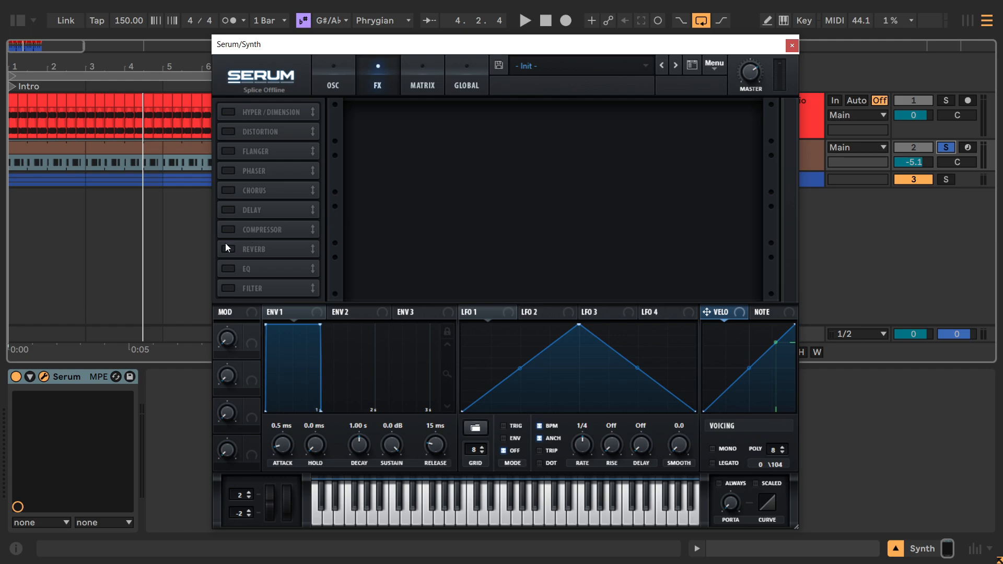
Add Reverb and Chorus to Serum's effects rack, leave Hyper/Dimension off and return to the effects after viewing the oscillators.
left_click(228, 248)
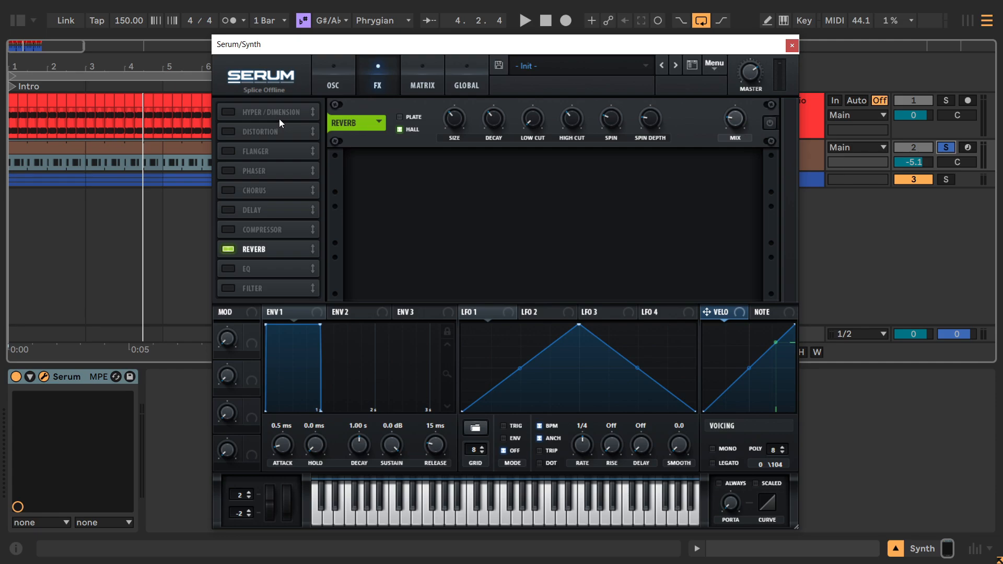
left_click(233, 114)
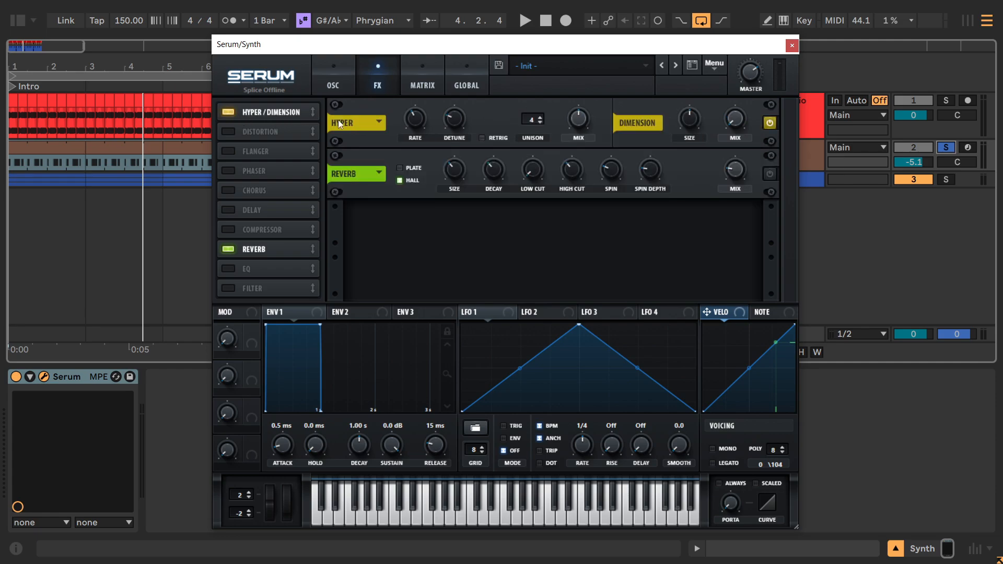
left_click(230, 113)
left_click(233, 192)
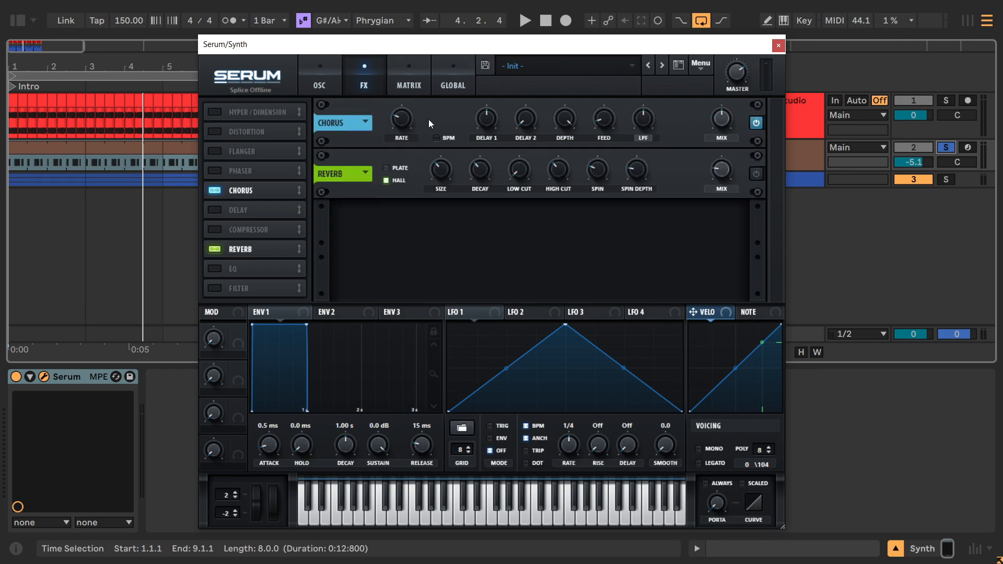
left_click(321, 84)
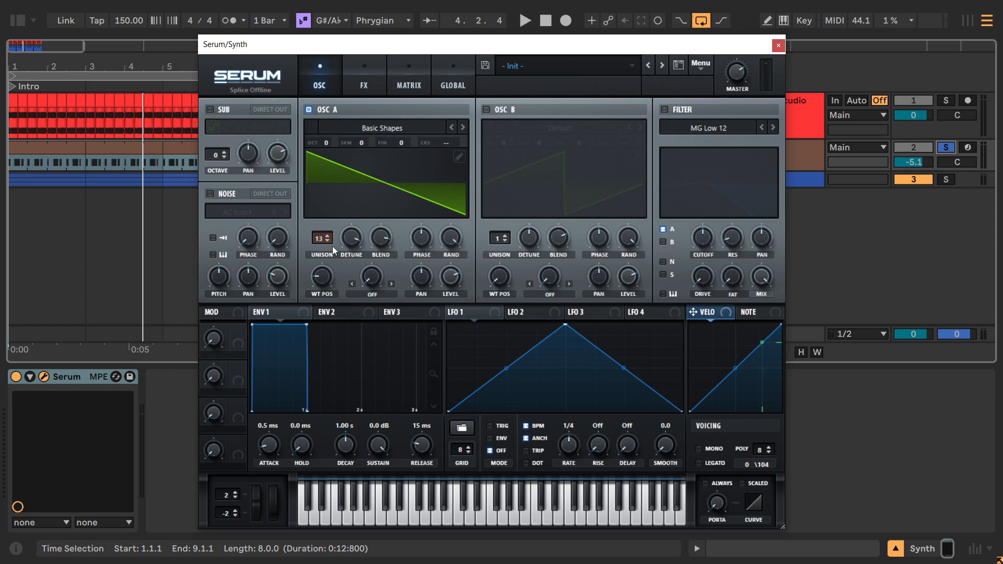
left_click(360, 81)
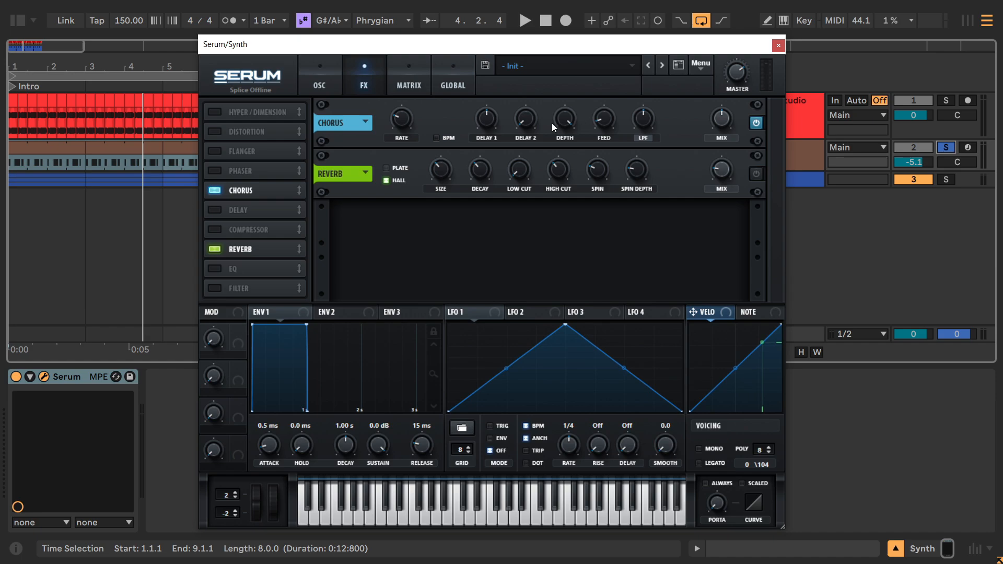
Raise the chorus feedback well above its default while the loop plays, then stop playback.
key("space")
left_click_drag(604, 116, 605, 72)
left_click_drag(600, 123, 602, 86)
key("space")
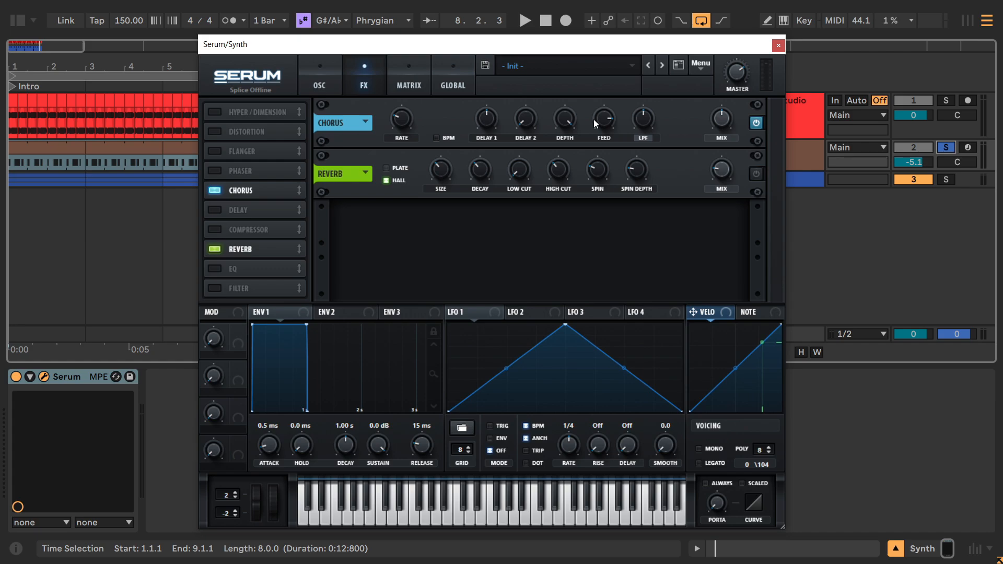
Sweep the chorus depth down during playback and settle it at roughly three quarters of its range.
key("ctrl")
key("space")
left_click_drag(562, 120, 555, 214)
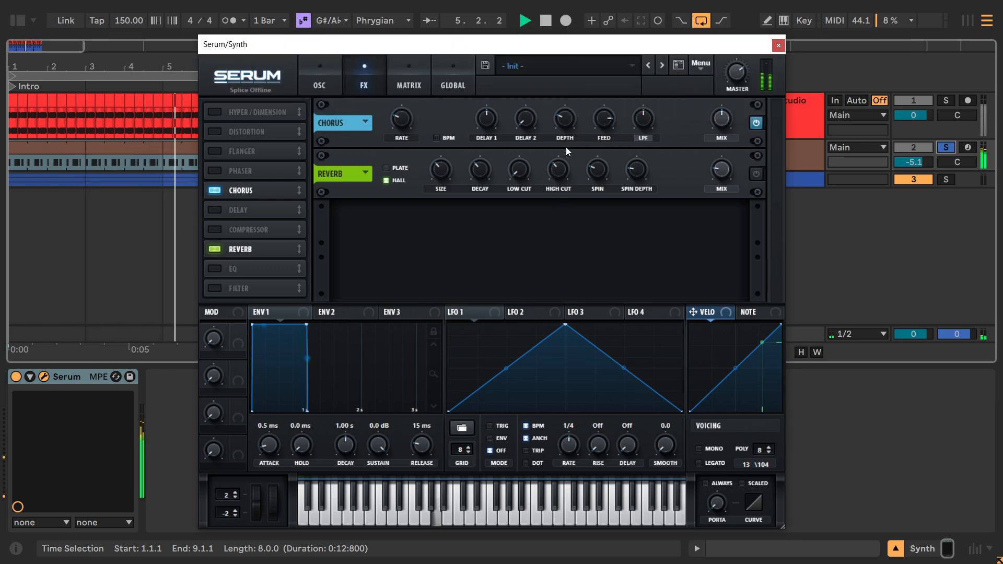
left_click_drag(562, 116, 569, 72)
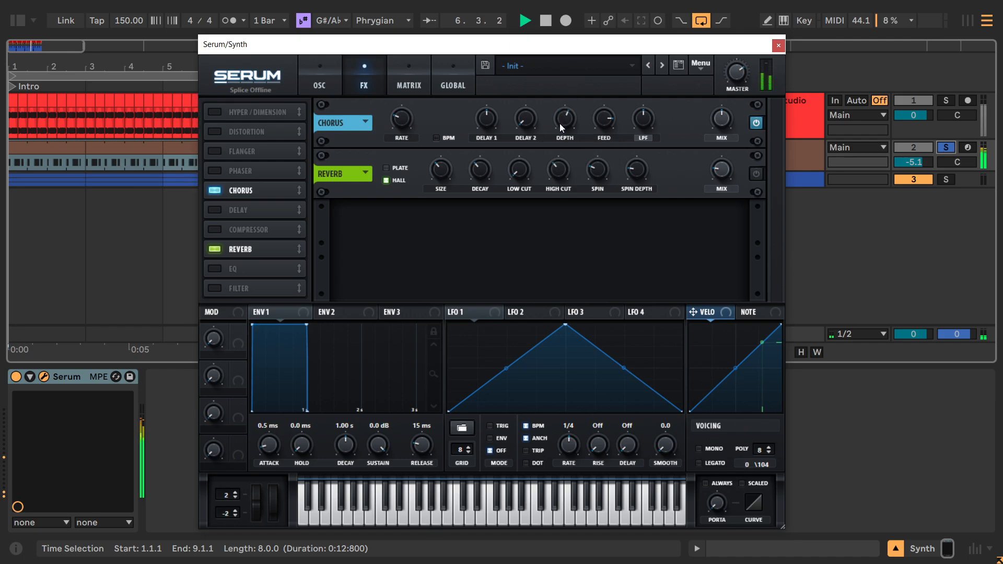
left_click_drag(558, 110, 561, 88)
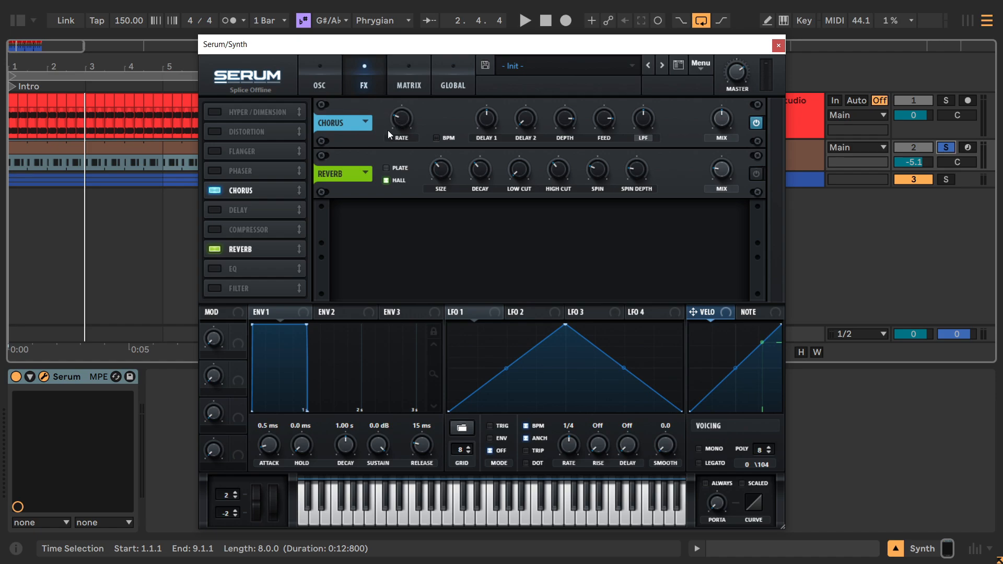
Lower the chorus rate slightly while listening to the loop, then stop playback.
key("space")
mouse_move(400, 119)
mouse_move(401, 119)
left_mouse_down()
mouse_move(414, 101)
mouse_move(409, 146)
mouse_move(409, 135)
left_mouse_up()
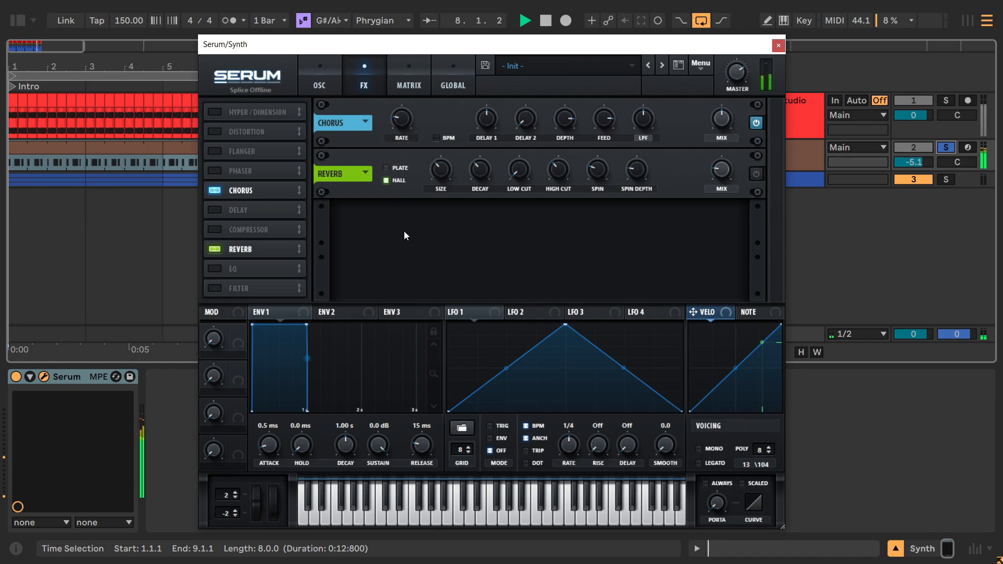
key("space")
left_click(395, 120)
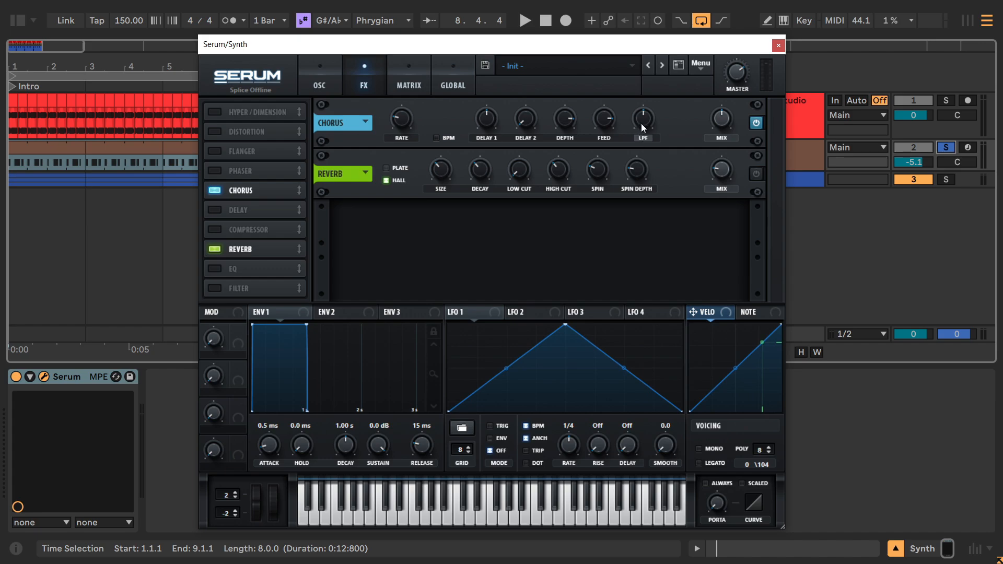
Audition the chorus filter in LPF and in its other mode, sweeping the cutoff during playback.
key("space")
left_click_drag(641, 122, 650, 55)
key("space")
left_click(643, 139)
key("space")
left_click_drag(645, 119, 644, 152)
key("space")
key("space")
Return the chorus filter to LPF and raise its cutoff to maximum, then stop playback.
left_click(644, 137)
left_click_drag(643, 121, 643, 91)
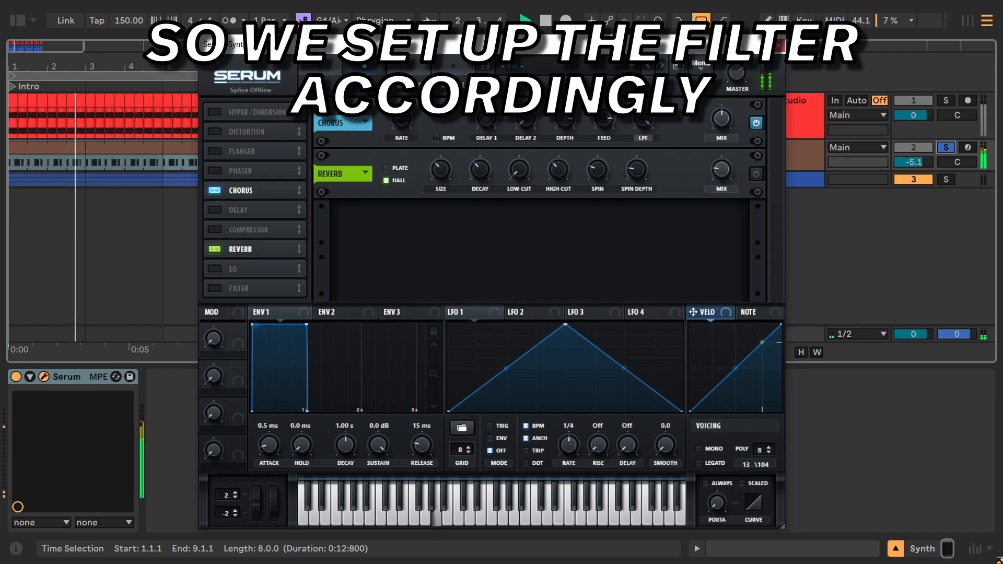
key("space")
Raise the chorus Delay 2 and lower Delay 1 while the loop plays, then stop playback.
key("ctrl")
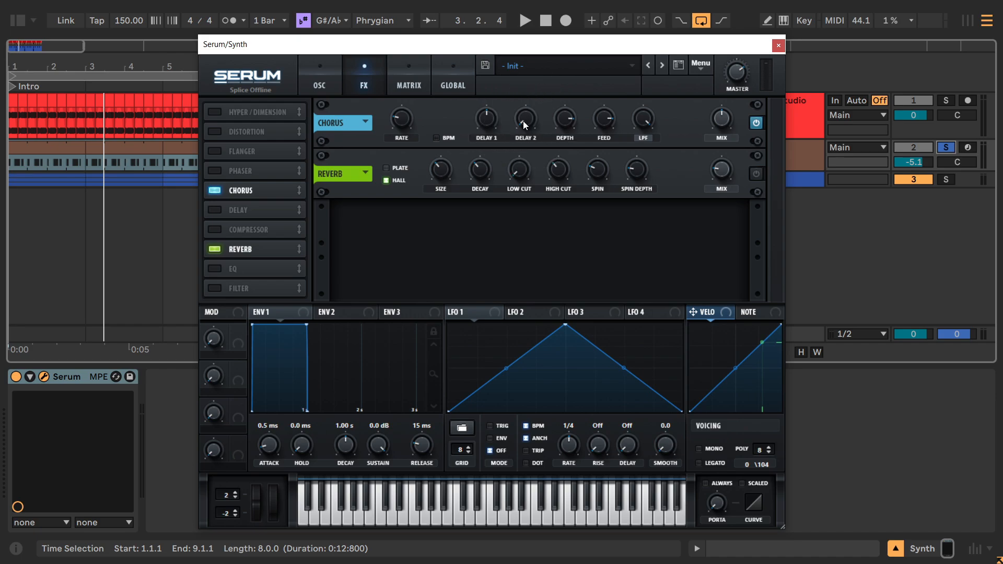
key("space")
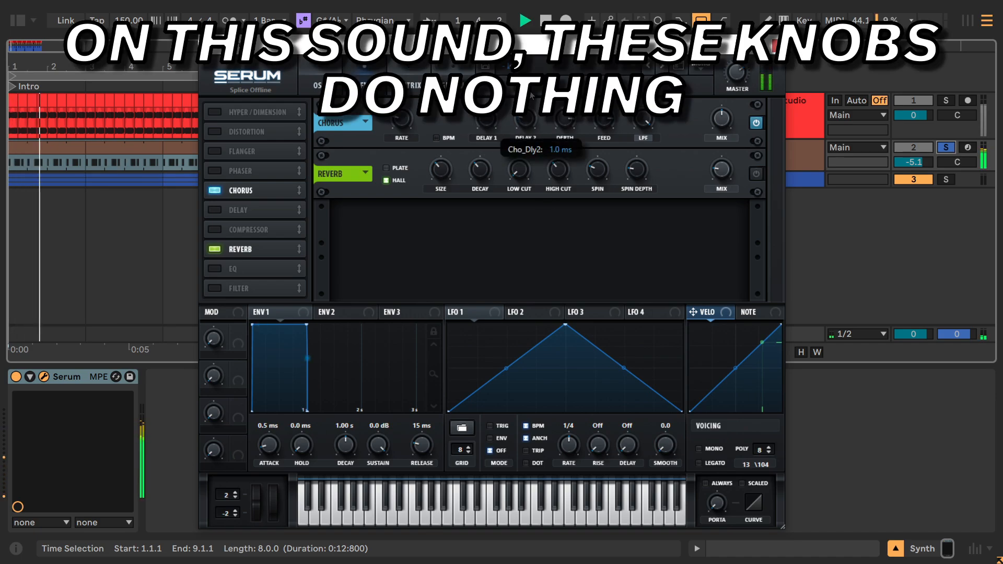
left_click_drag(523, 124, 491, 161)
left_click_drag(487, 120, 487, 128)
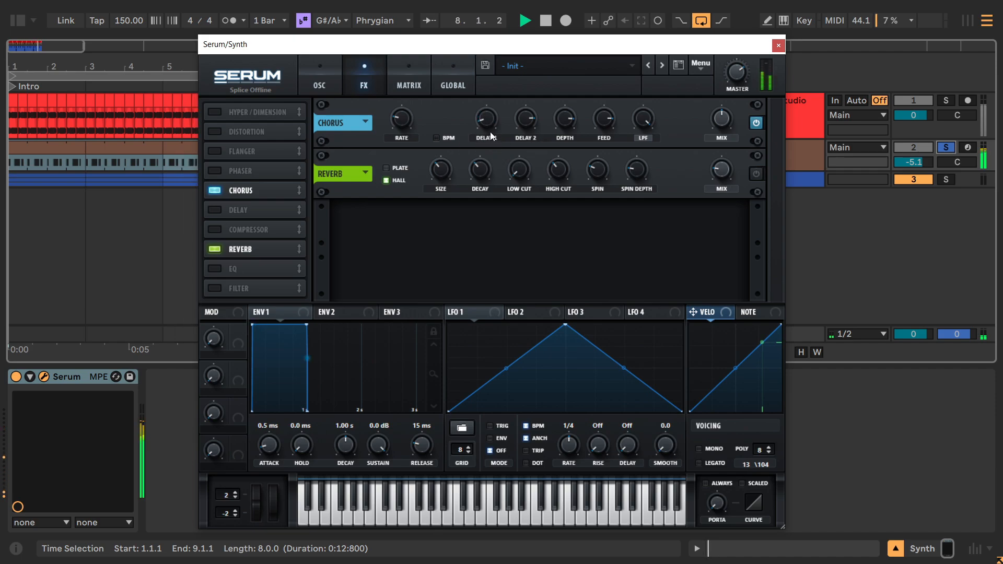
key("space")
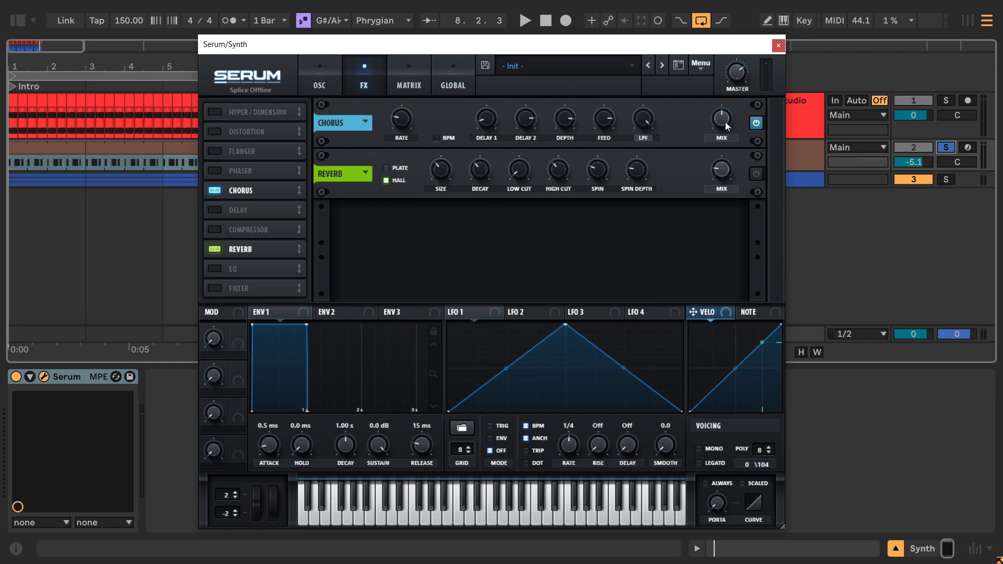
Lower the chorus mix to about 40% during playback and compare the sound with the chorus bypassed.
key("space")
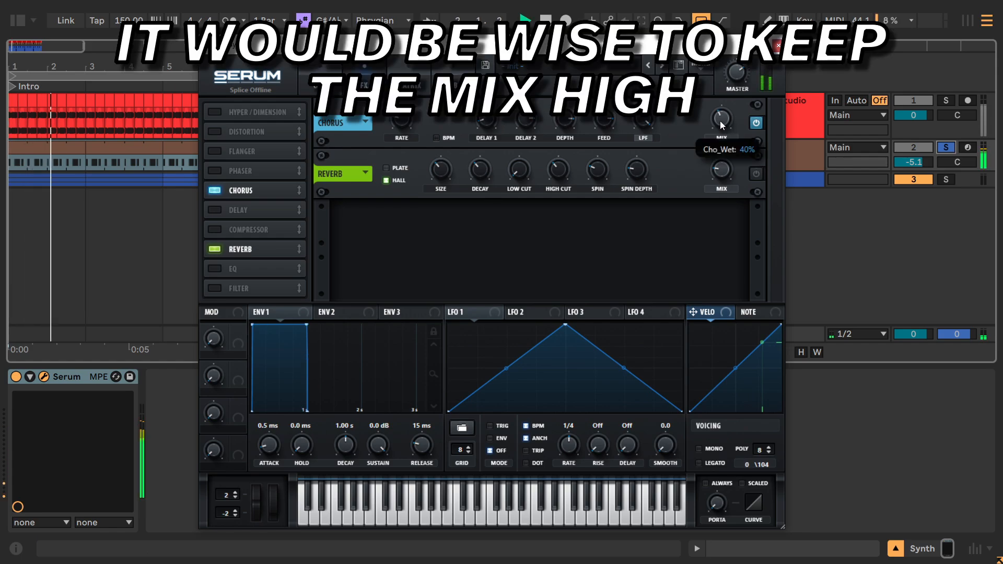
left_click(755, 123)
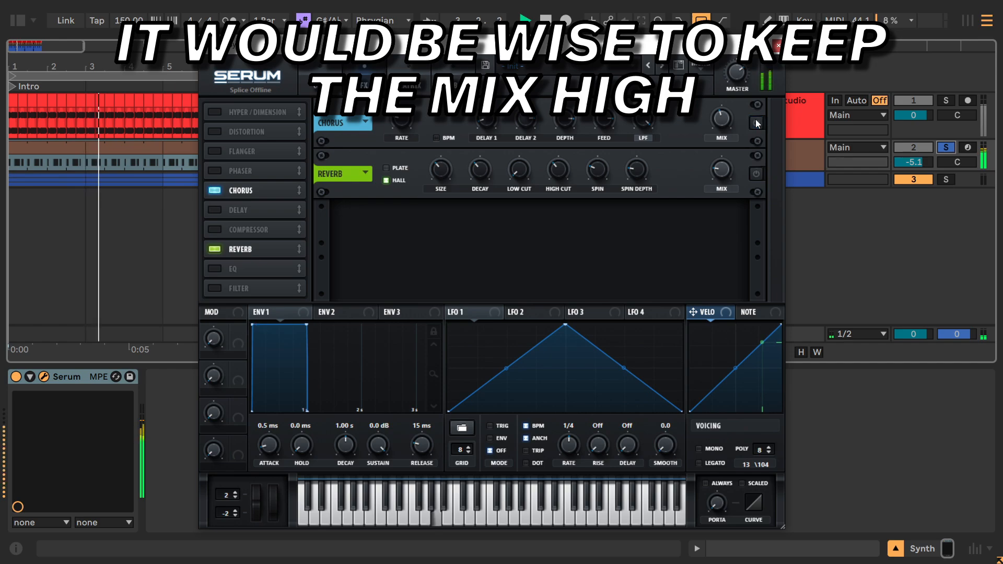
left_click(756, 122)
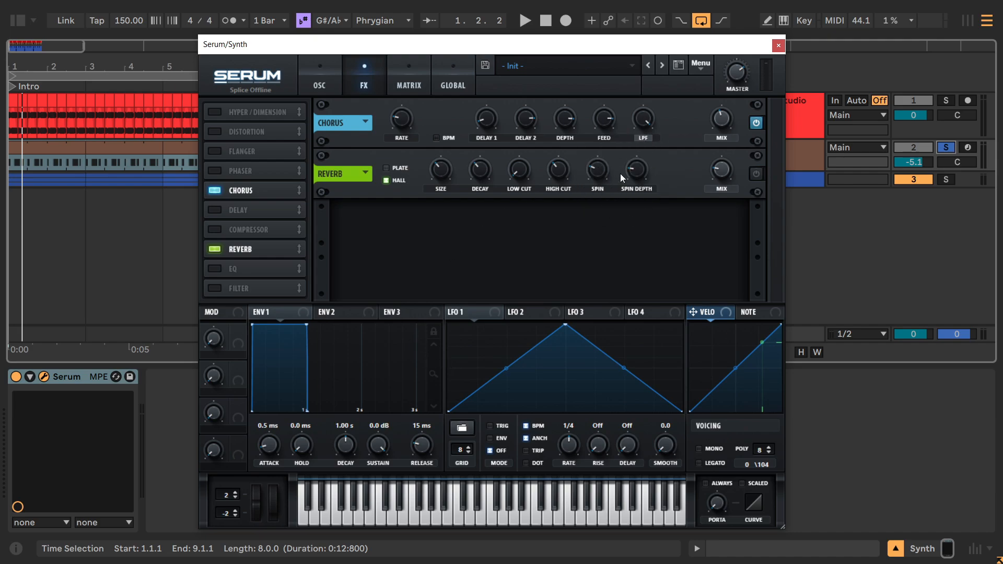
Activate the Reverb effect and raise its mix to about half.
left_click(755, 174)
mouse_move(714, 172)
left_click_drag(715, 171, 706, 134)
Compare the reverb's Plate and Hall modes by switching between them while the loop plays.
left_click(385, 169)
left_click(390, 180)
key("space")
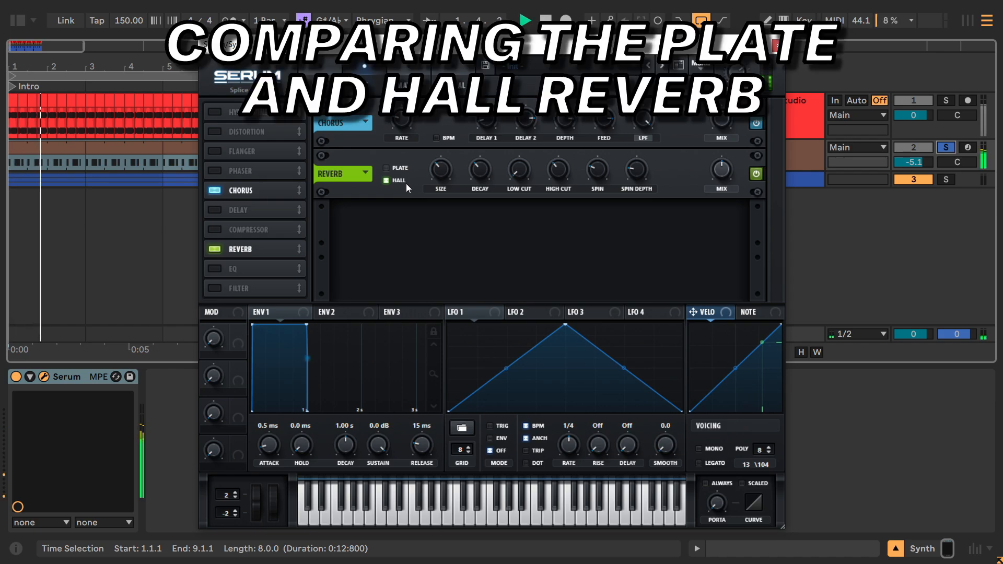
left_click(387, 167)
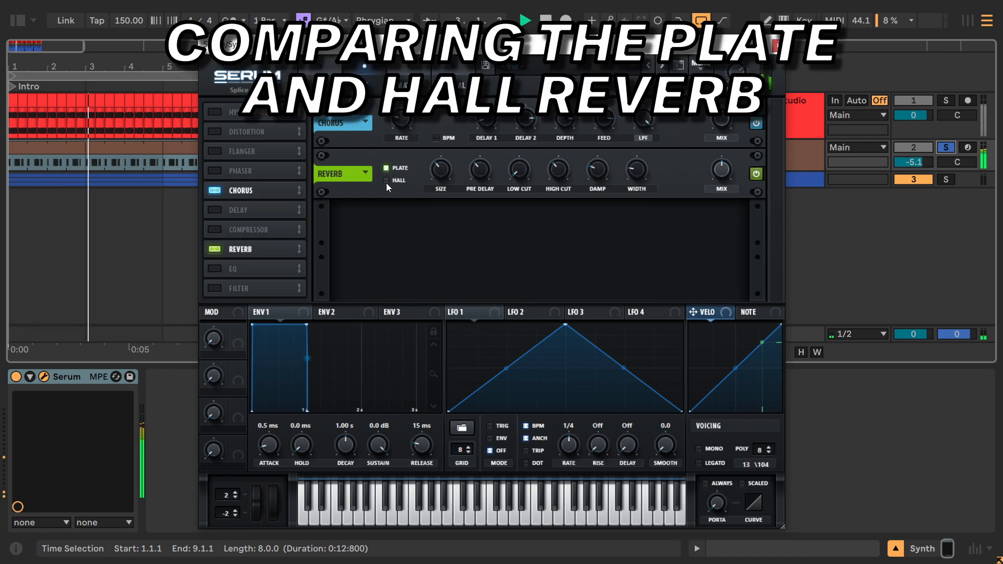
left_click(387, 181)
left_click(387, 168)
left_click(386, 179)
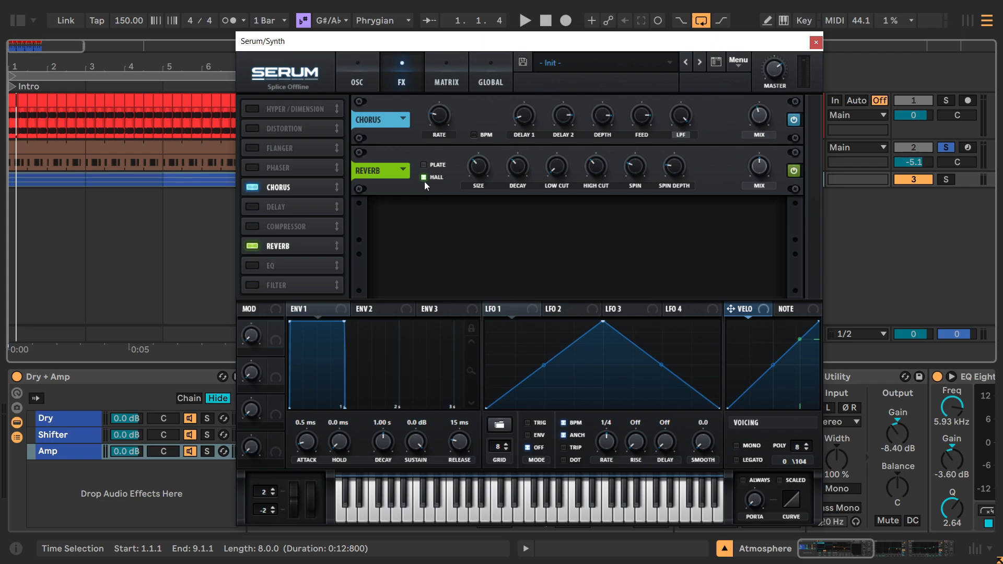
Switch the reverb to Plate mode and start playback.
left_click(425, 179)
left_click(423, 166)
key("ctrl")
key("space")
Sweep the plate reverb's size down, up and down again during playback, then compare with the reverb bypassed.
left_click_drag(480, 170, 473, 208)
left_click_drag(475, 168, 503, 93)
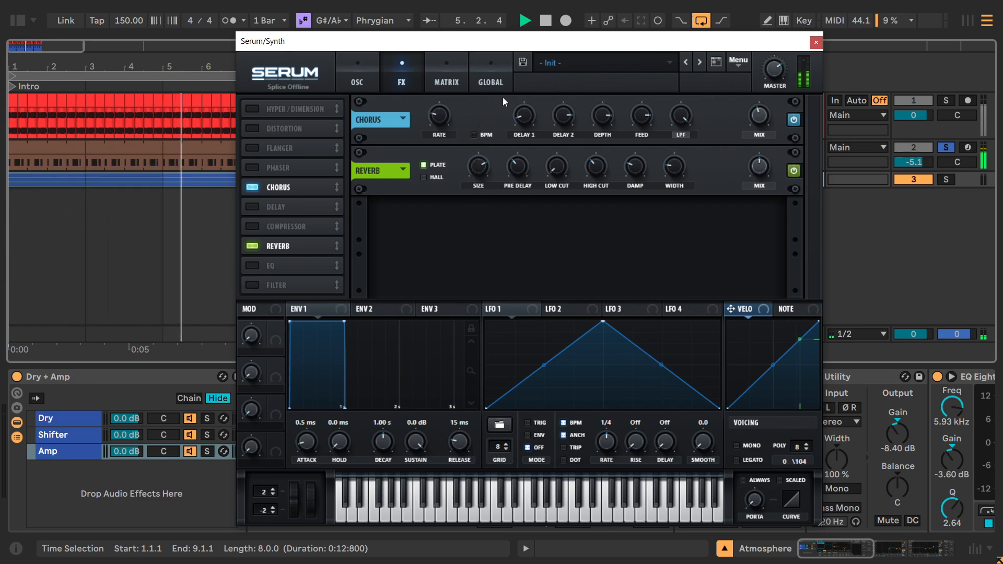
left_click_drag(484, 162, 495, 270)
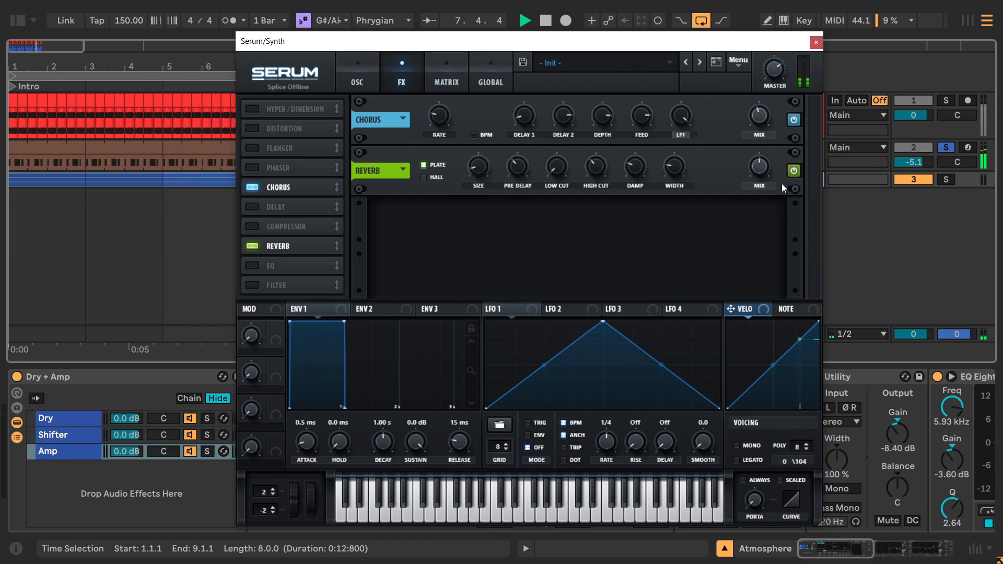
left_click(791, 171)
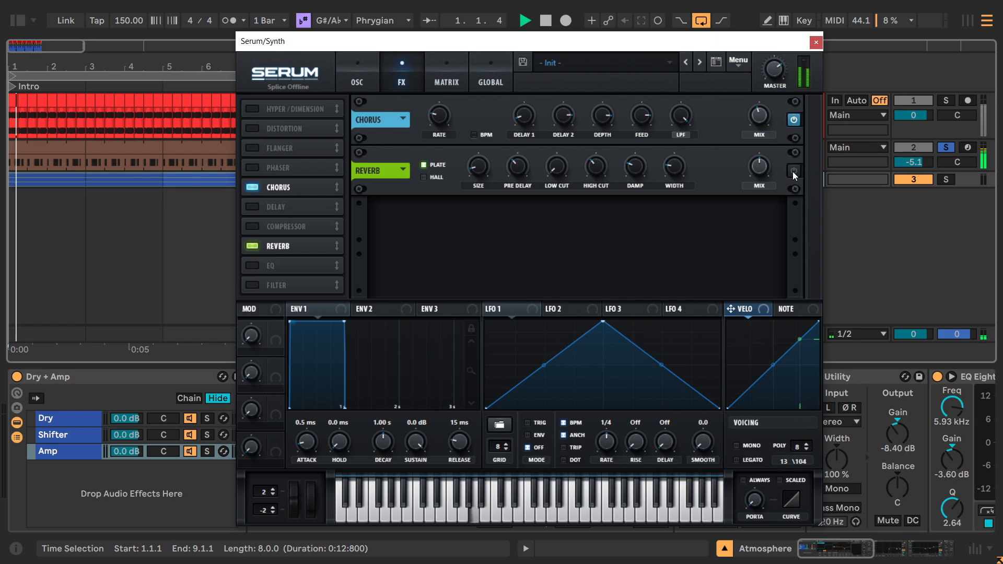
left_click(792, 171)
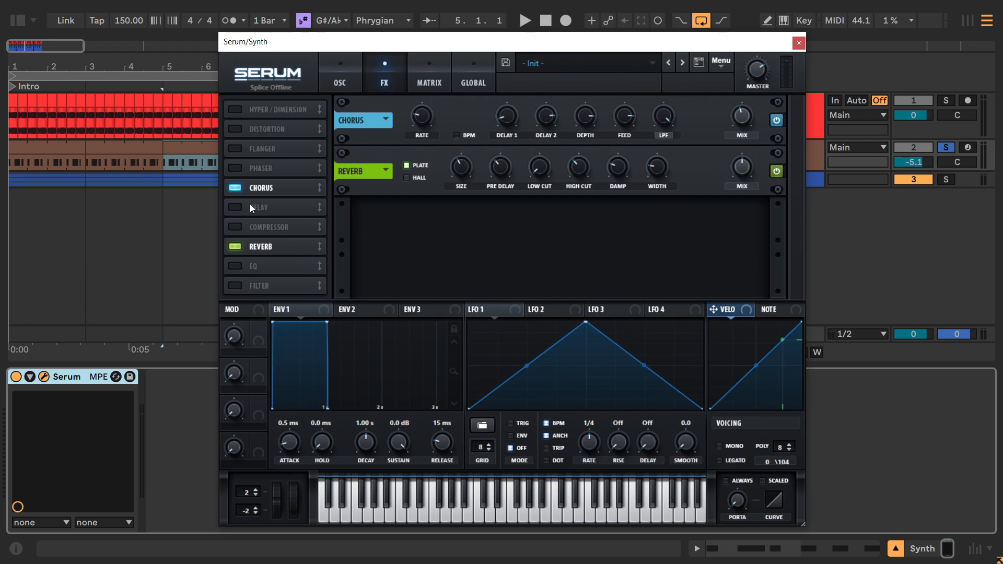
Open the Synth clip at bar 5, select its first A2 note and bring the Serum window back up.
left_click(189, 151)
double_click(190, 151)
left_click_drag(291, 42, 348, 402)
scroll(455, 403, "down", 1)
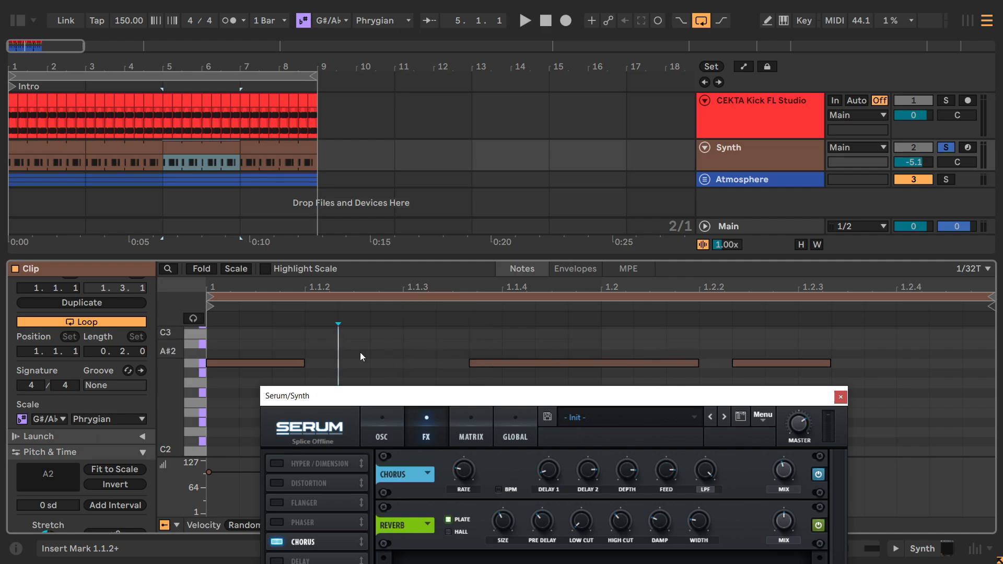
left_click(235, 365)
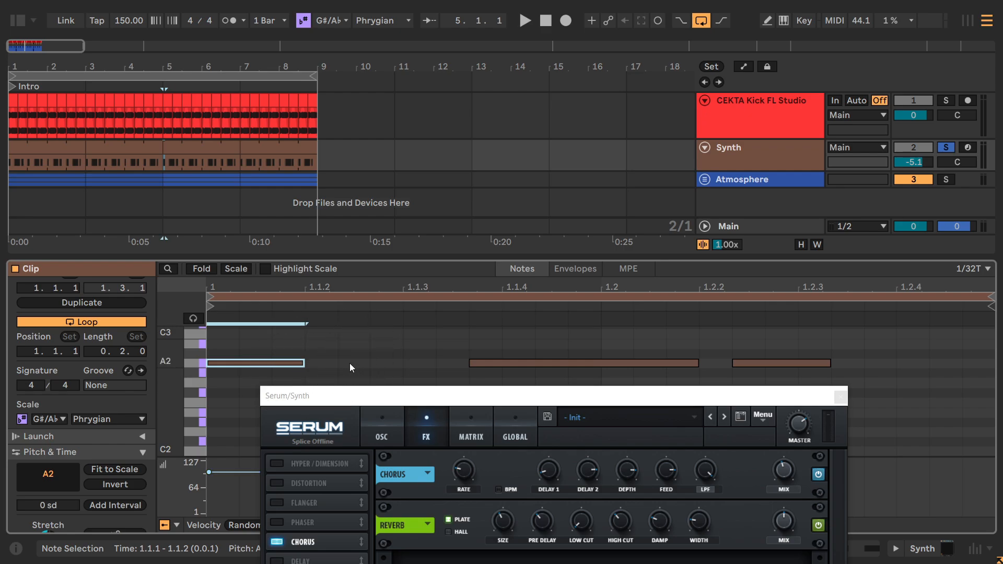
left_click_drag(403, 396, 407, 42)
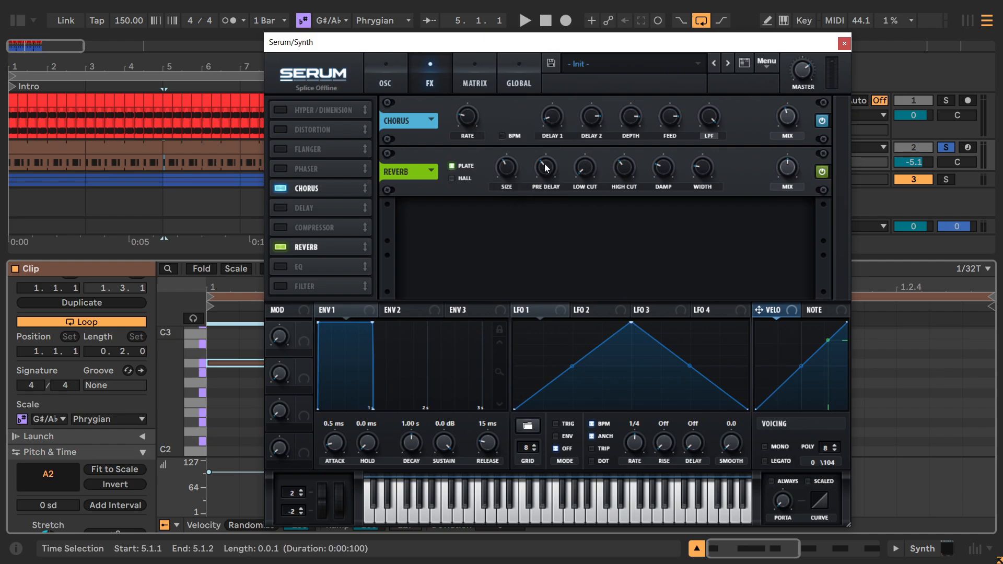
Raise the plate reverb's pre delay while listening to its effect on the single note.
key("space")
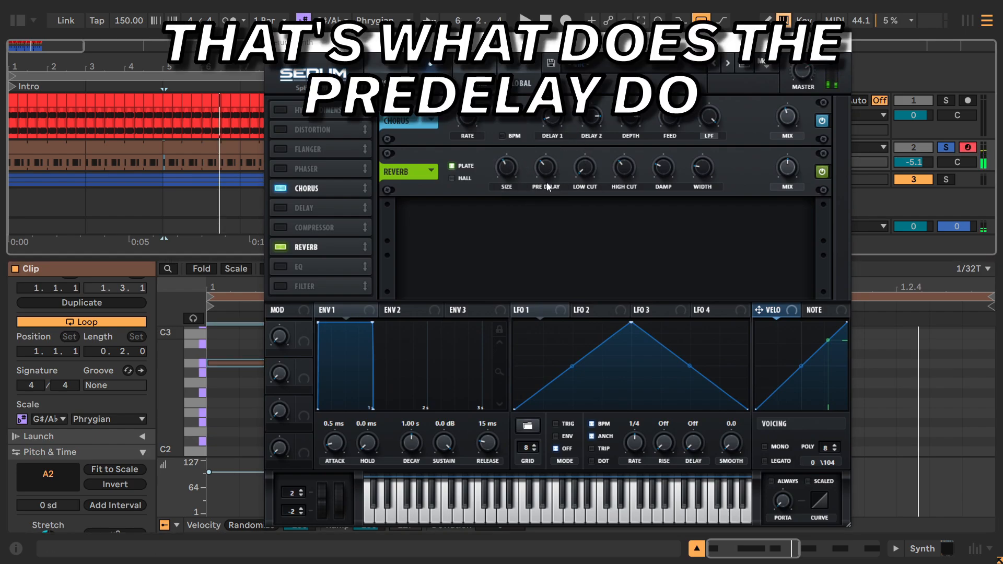
left_click_drag(543, 178, 549, 113)
left_click_drag(544, 168, 543, 149)
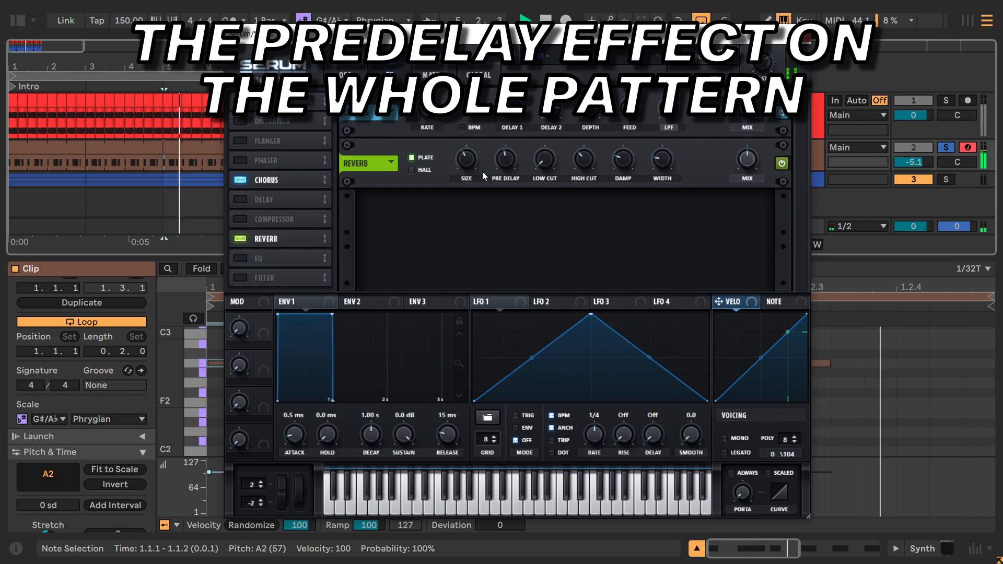
Sweep the reverb's pre delay across the whole pattern, settle it around mid-range and stop playback.
scroll(506, 161, "up", 3)
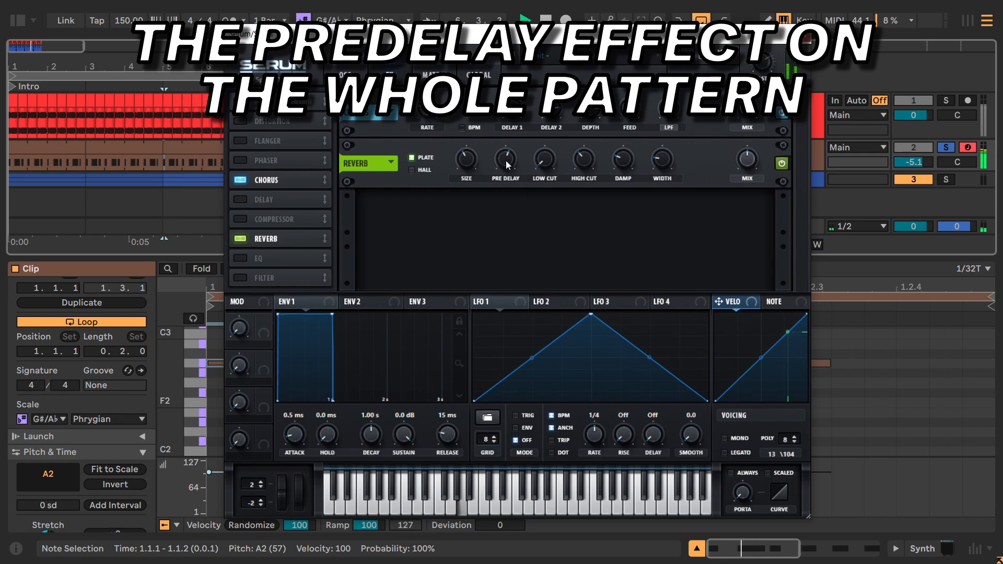
scroll(505, 161, "up", 10)
scroll(506, 161, "down", 4)
scroll(505, 161, "down", 4)
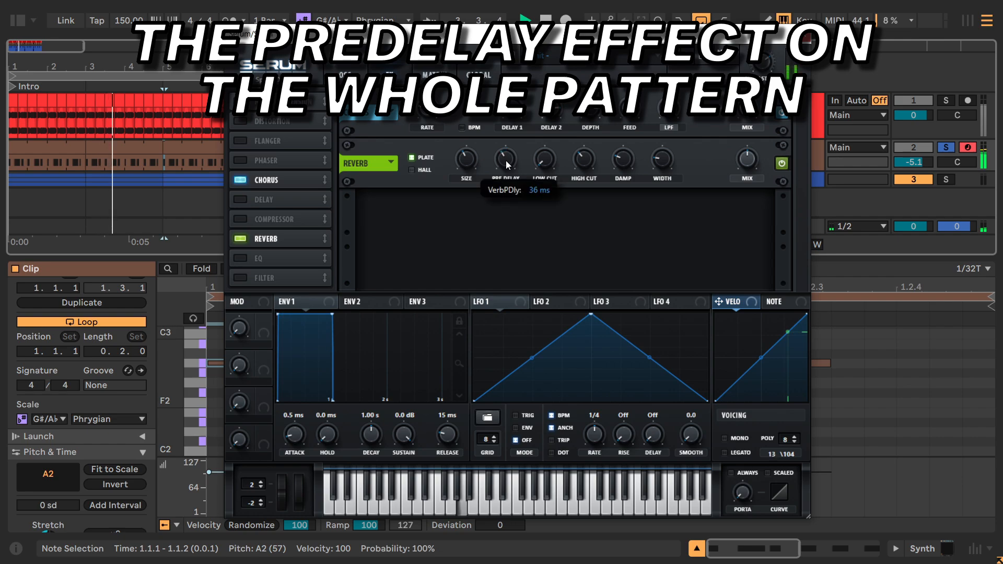
scroll(506, 160, "up", 3)
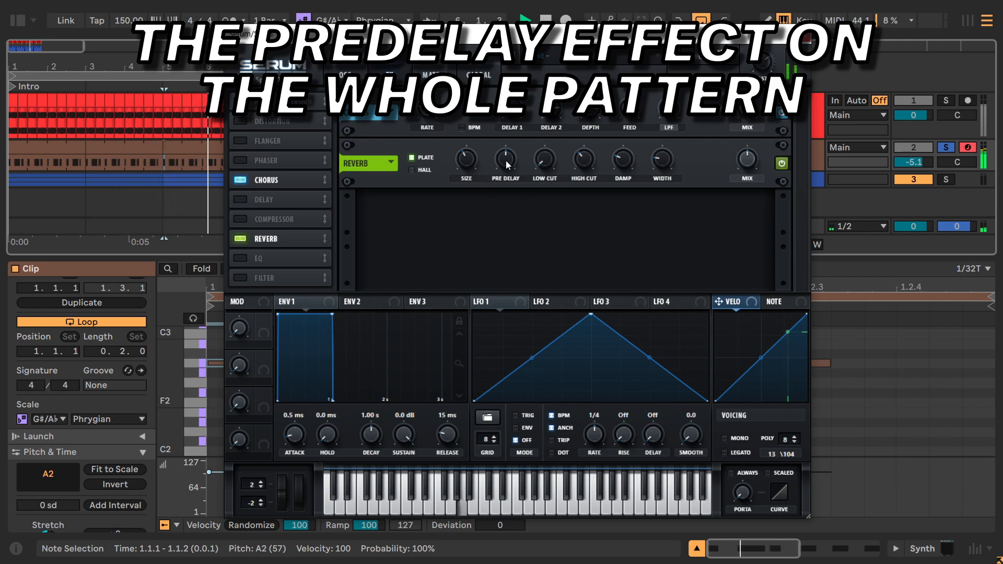
key("space")
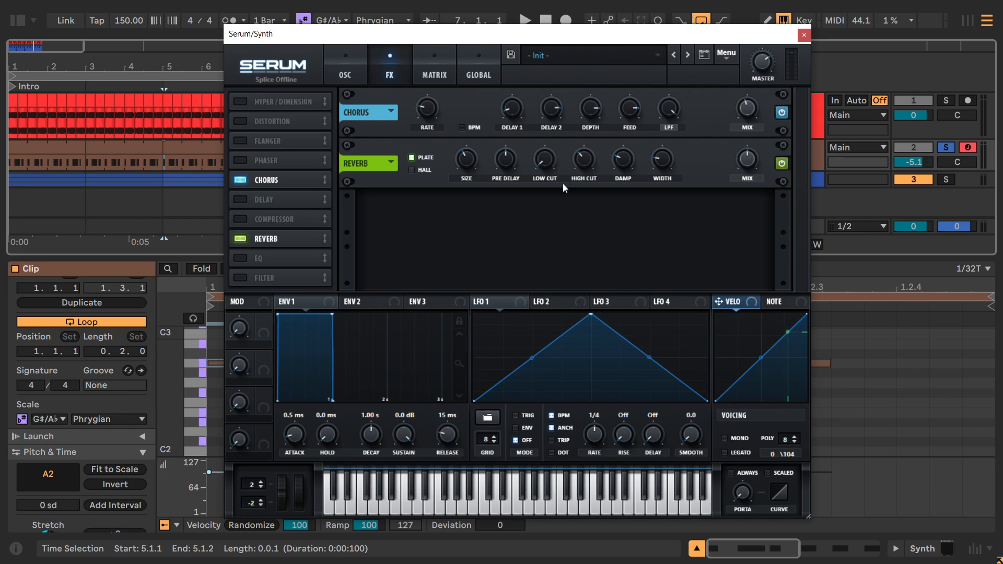
Lower the plate reverb's high cut and raise its low cut slightly while the pattern plays.
key("space")
left_click_drag(583, 160, 588, 195)
mouse_move(547, 164)
left_mouse_down()
mouse_move(544, 113)
mouse_move(559, 84)
mouse_move(556, 165)
left_mouse_up()
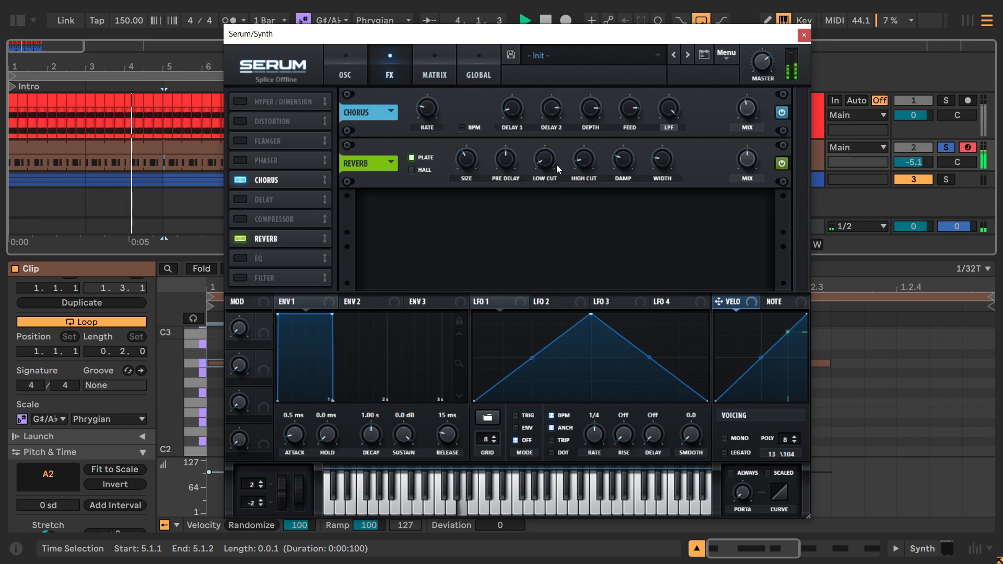
key("space")
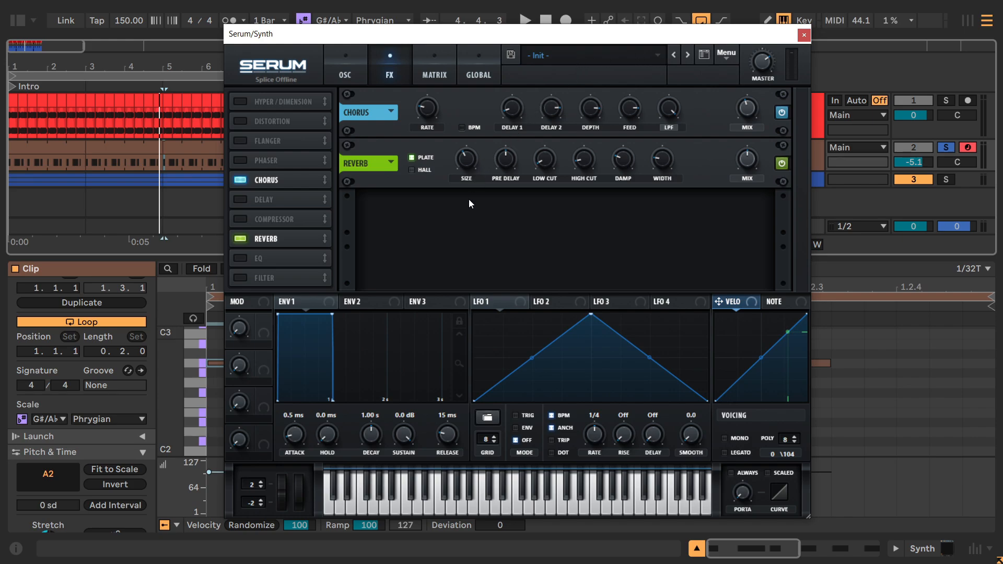
Sweep the reverb's damp up and down on a single note and with the pattern playing, settling around 16%.
mouse_move(623, 168)
left_mouse_down()
mouse_move(624, 193)
mouse_move(614, 184)
left_mouse_up()
key("a")
left_click_drag(622, 164, 620, 99)
left_click_drag(625, 161, 632, 221)
key("space")
left_click_drag(623, 158, 619, 218)
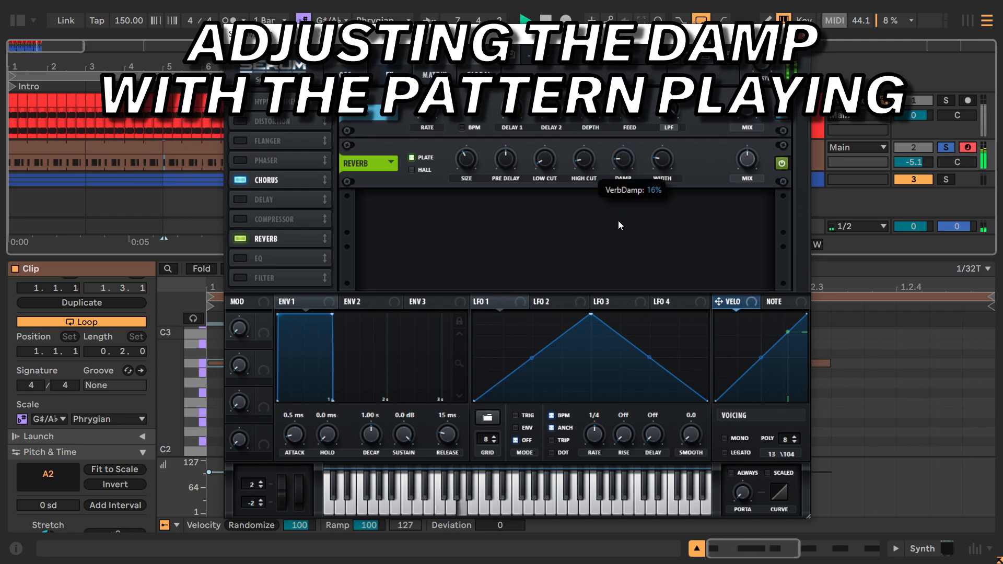
key("space")
left_click(623, 173)
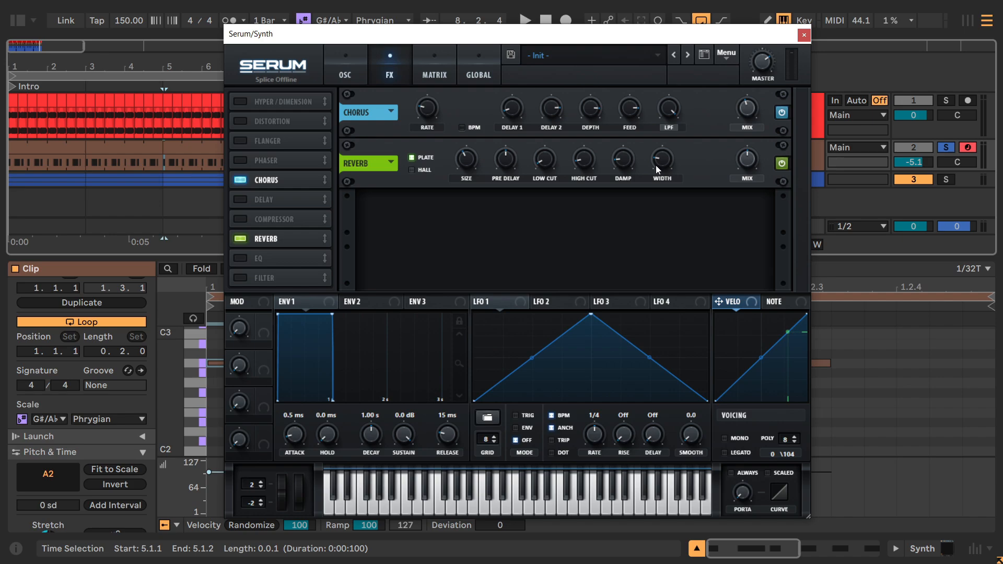
Reduce the plate reverb's width while listening to the pattern.
key("space")
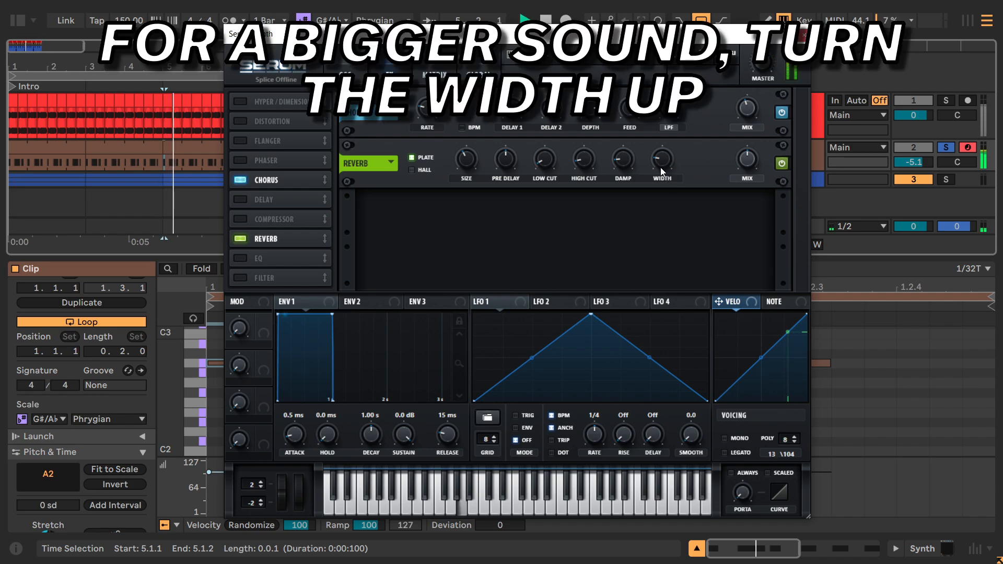
mouse_move(660, 157)
left_click_drag(660, 158, 631, 158)
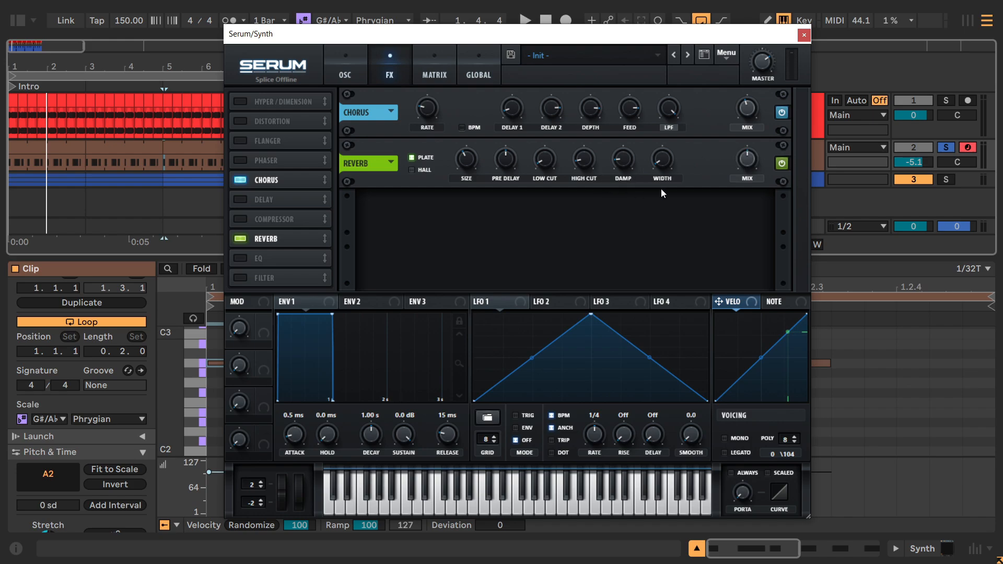
Lower the reverb's mix slightly during playback and compare the lead with the effects bypassed.
key("space")
left_click_drag(746, 161, 746, 175)
left_click(778, 164)
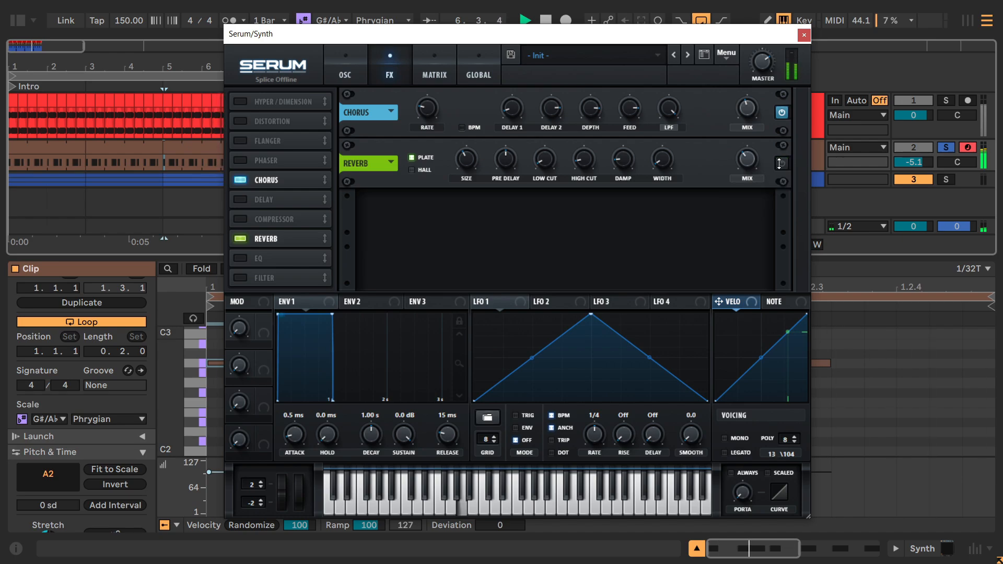
left_click(780, 163)
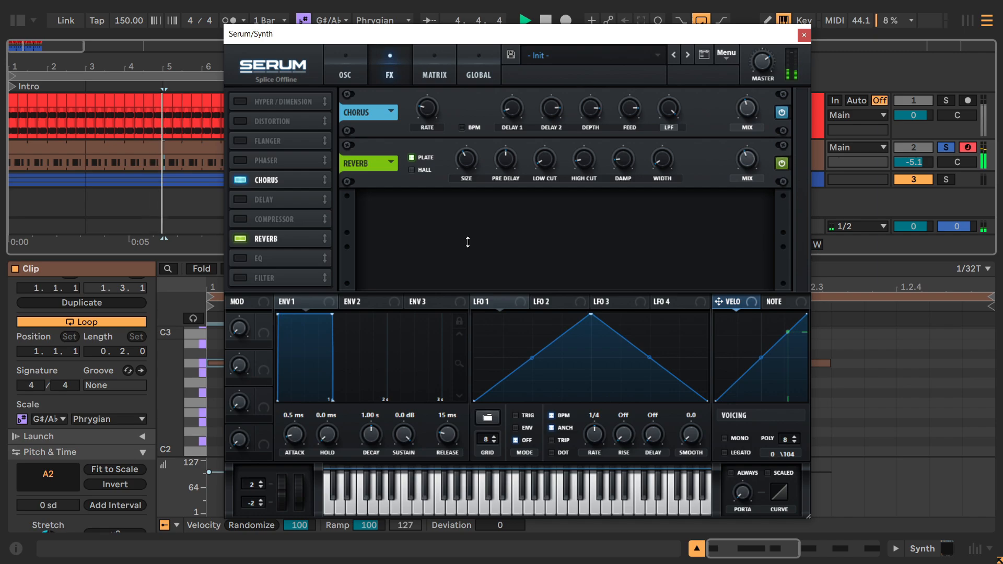
key("space")
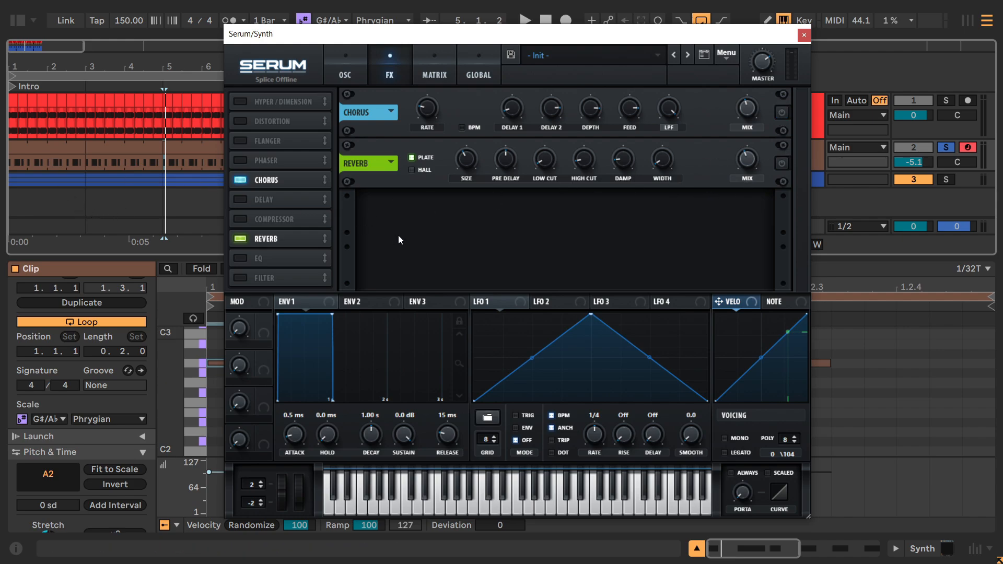
key("space")
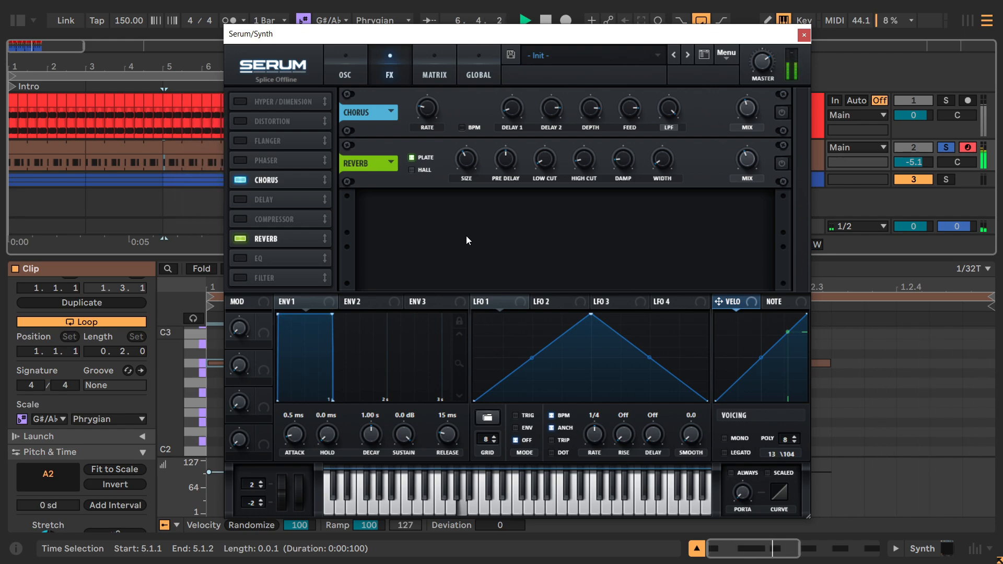
key("space")
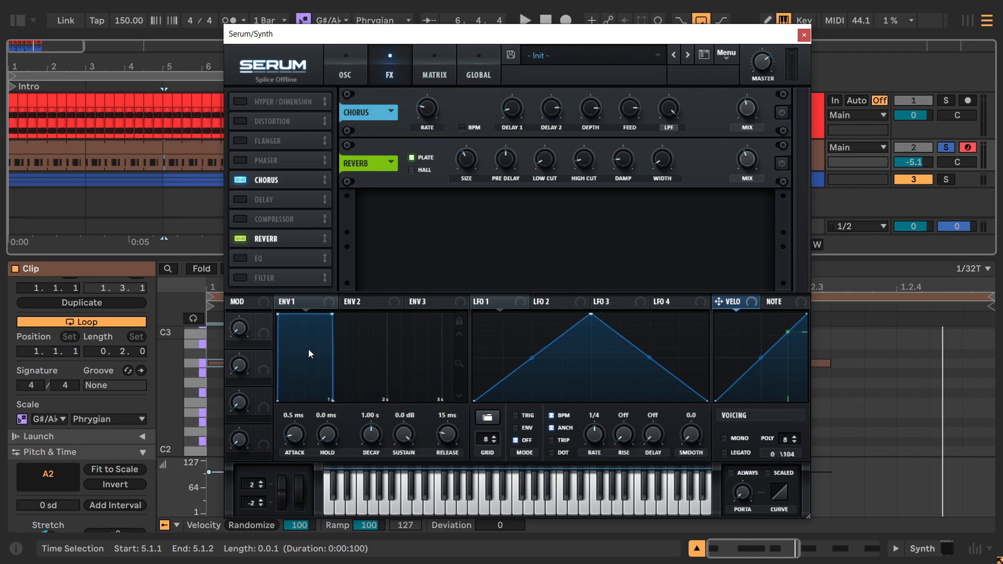
Raise the Env 1 attack to 289 ms and its release to 498 ms.
left_click(277, 318)
scroll(298, 437, "up", 10)
scroll(437, 434, "up", 3)
scroll(437, 433, "up", 5)
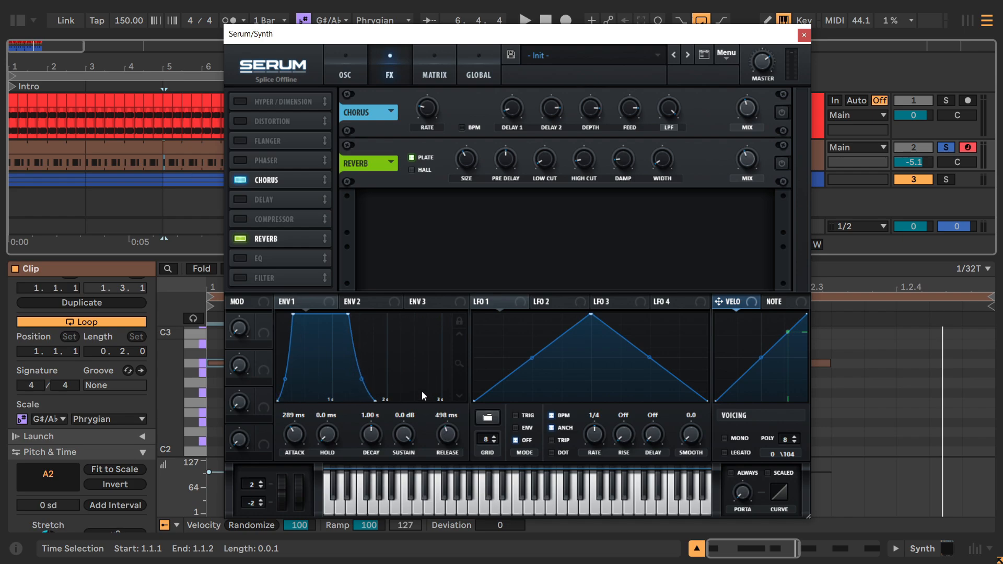
Adjust the Env 1 attack and release by ear during playback, settling on a 1.2 ms attack and a 180 ms release.
key("space")
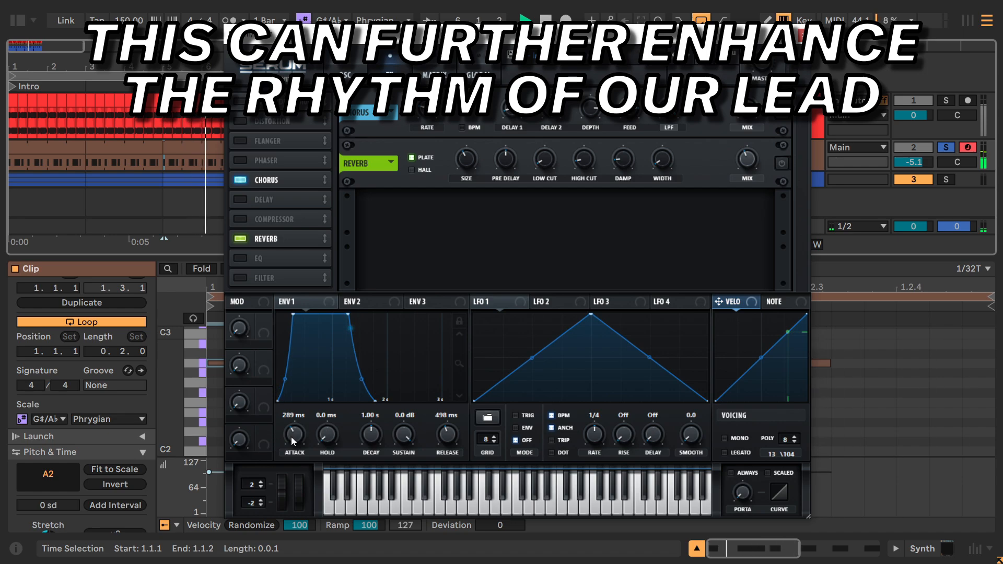
scroll(290, 437, "down", 3)
scroll(290, 436, "down", 2)
scroll(452, 431, "down", 5)
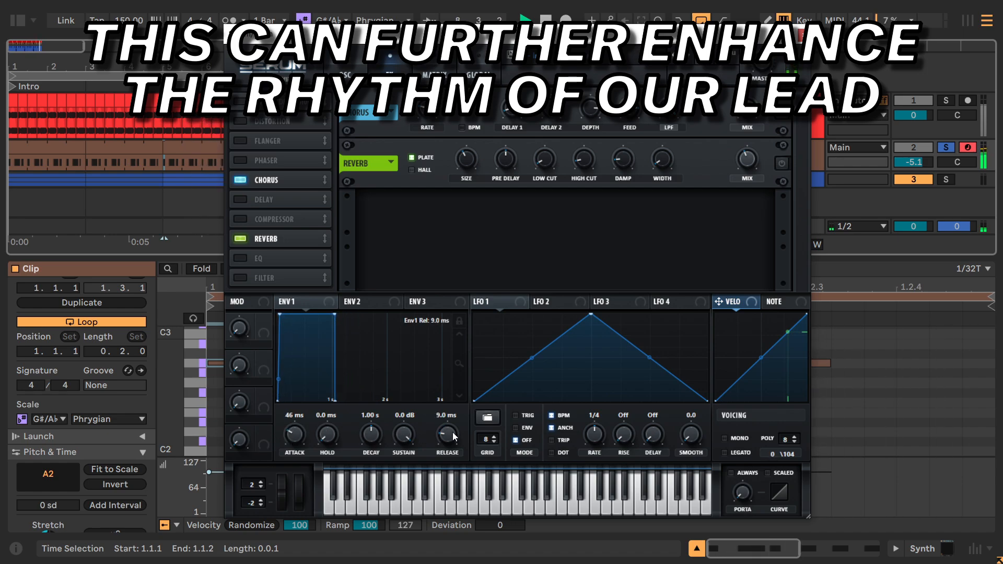
scroll(452, 431, "up", 5)
scroll(453, 432, "down", 3)
scroll(299, 433, "down", 5)
scroll(298, 433, "up", 3)
scroll(299, 432, "down", 4)
scroll(451, 439, "down", 3)
scroll(451, 440, "up", 2)
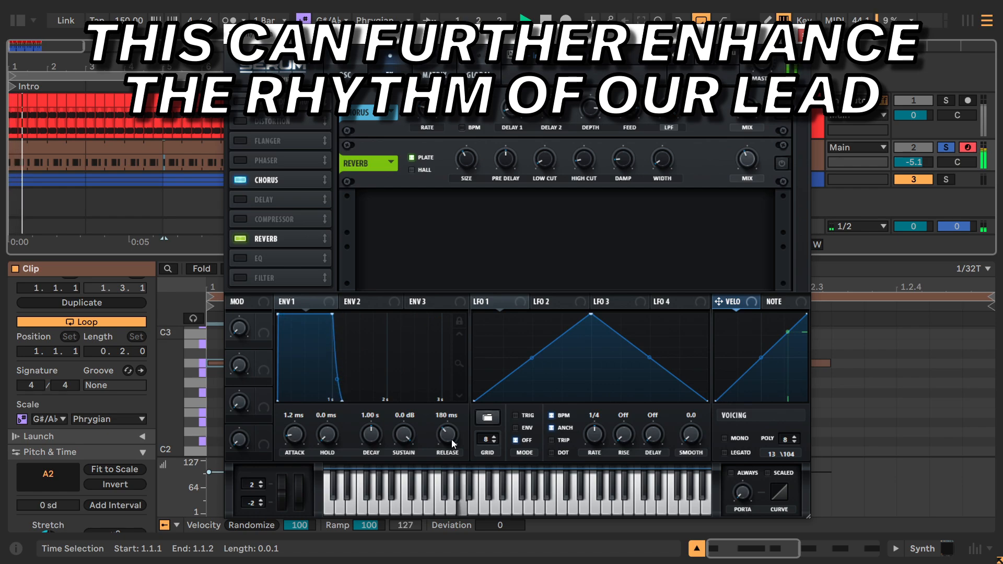
key("space")
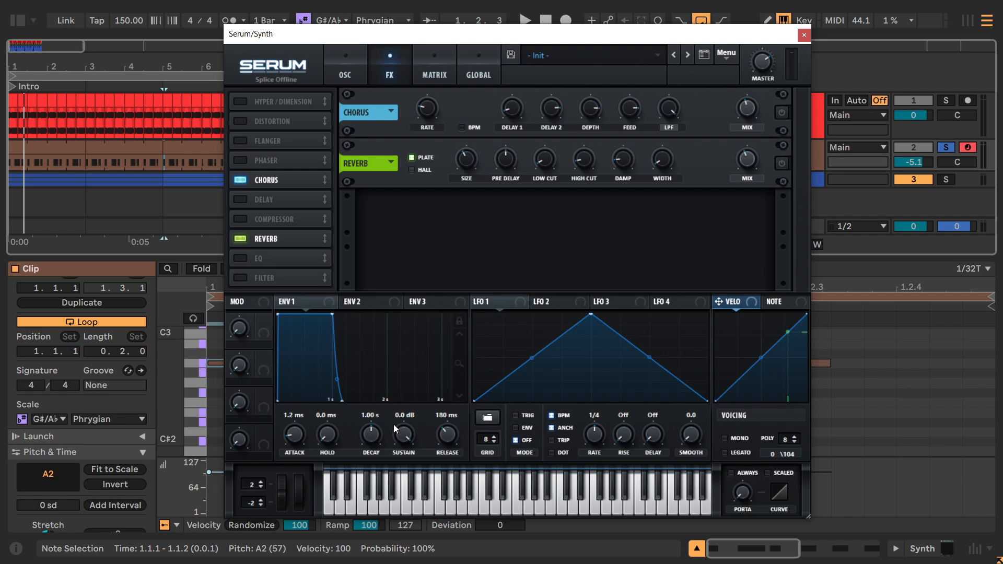
Turn the reverb back on during playback and fine-tune the Env 1 release against it.
left_click(693, 178)
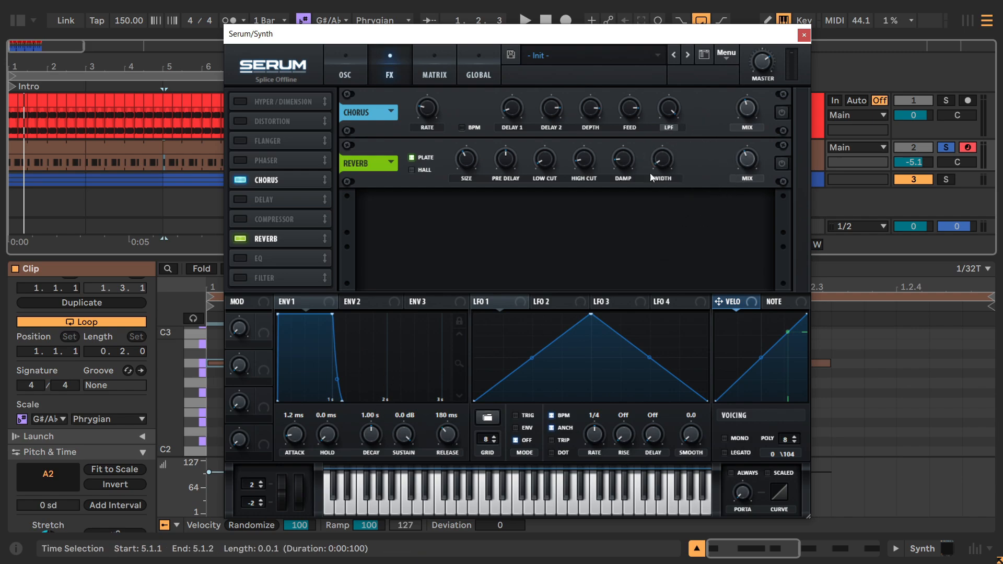
key("space")
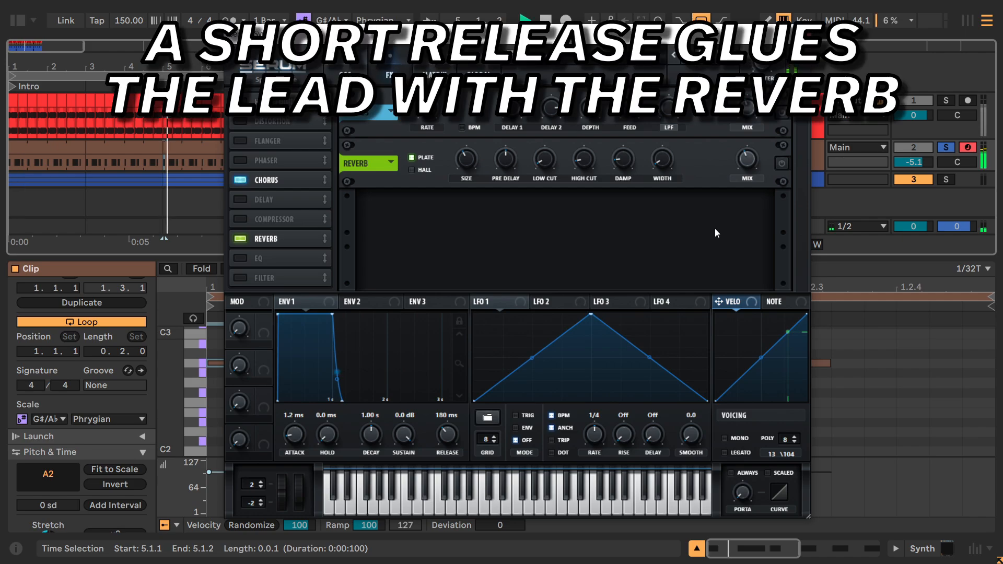
left_click(781, 164)
mouse_move(451, 431)
left_mouse_down()
mouse_move(447, 473)
mouse_move(444, 426)
mouse_move(451, 482)
mouse_move(444, 424)
left_mouse_up()
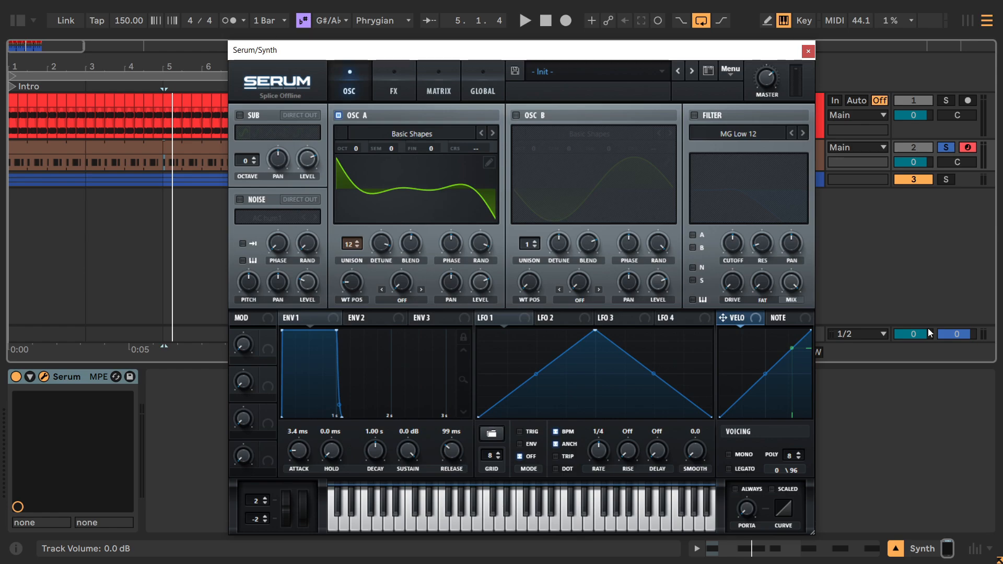
Review the oscillator's unison setting and the effects rack, and audition the lead pattern from the oscillator page.
left_click(348, 250)
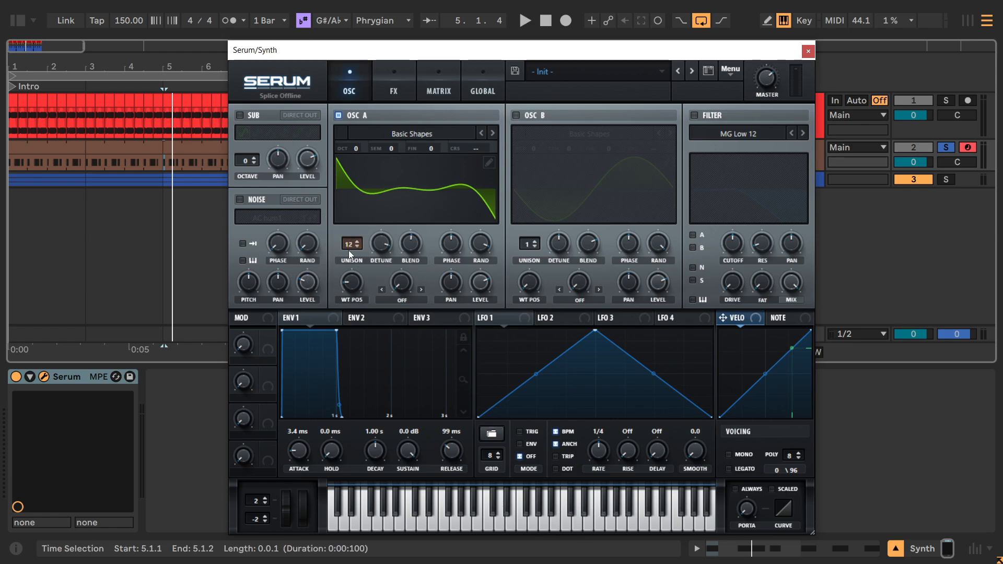
left_click(395, 89)
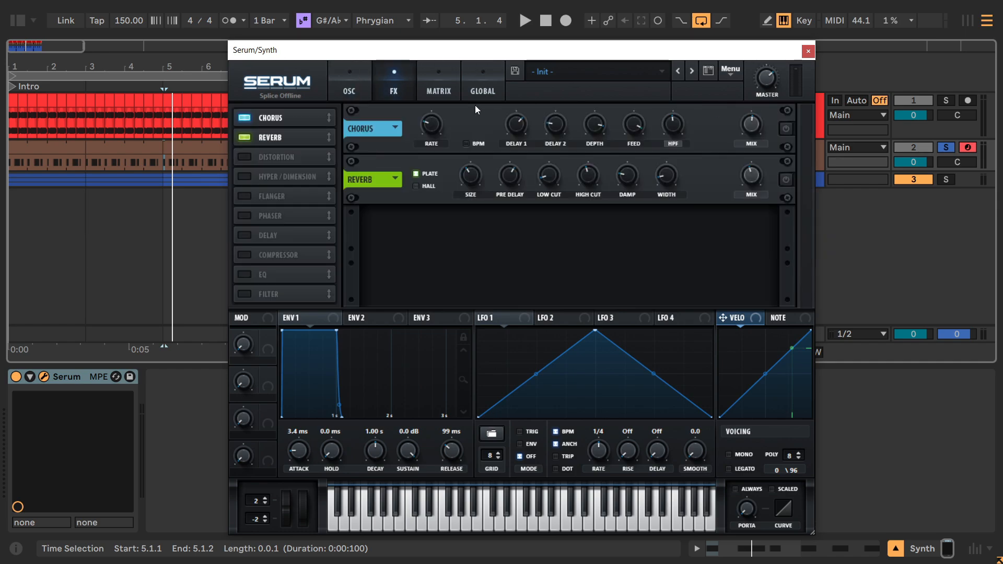
left_click(339, 77)
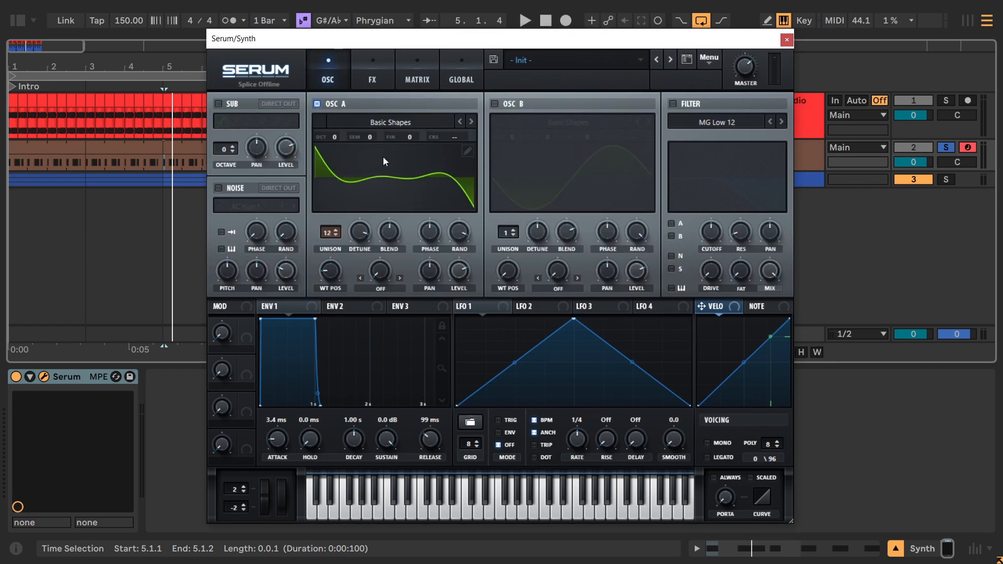
key("space")
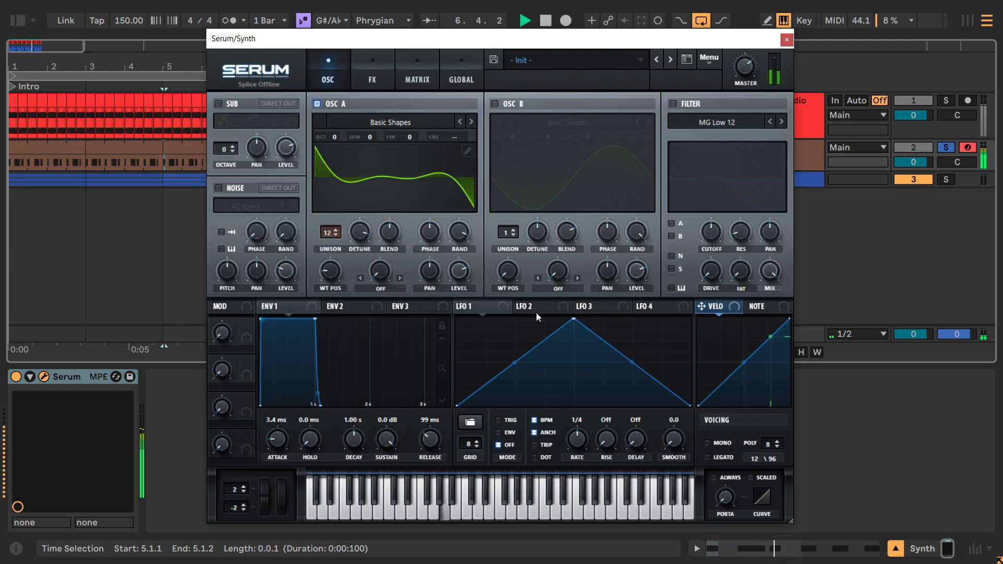
key("space")
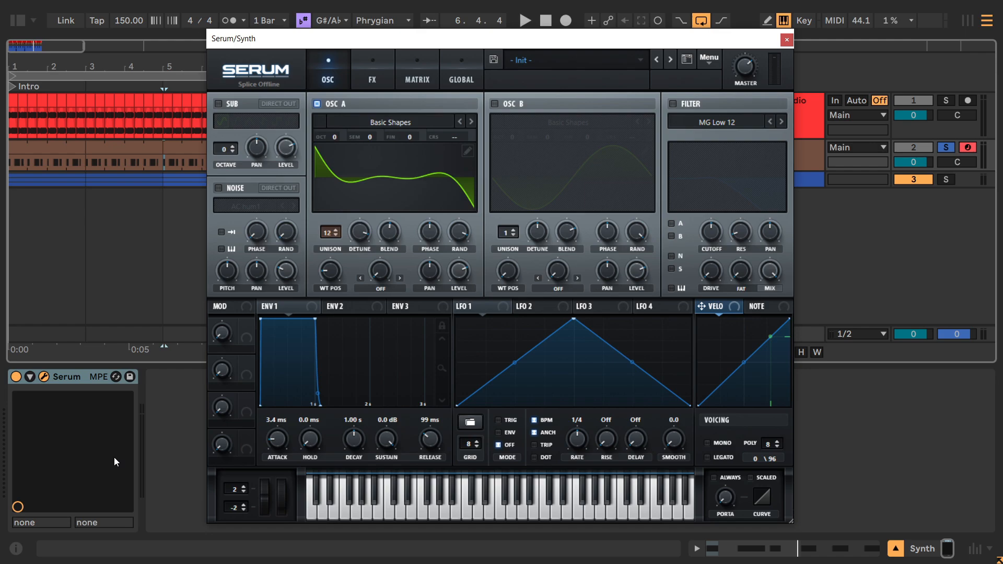
Open the wavetable editor for Oscillator A and move the Serum window aside.
left_click(355, 105)
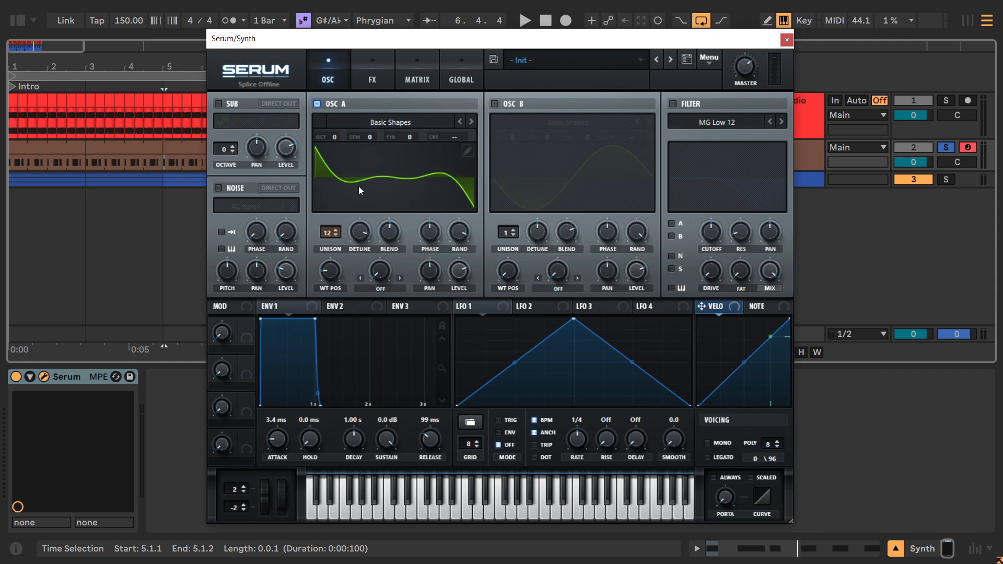
left_click(466, 151)
left_click_drag(340, 46, 528, 69)
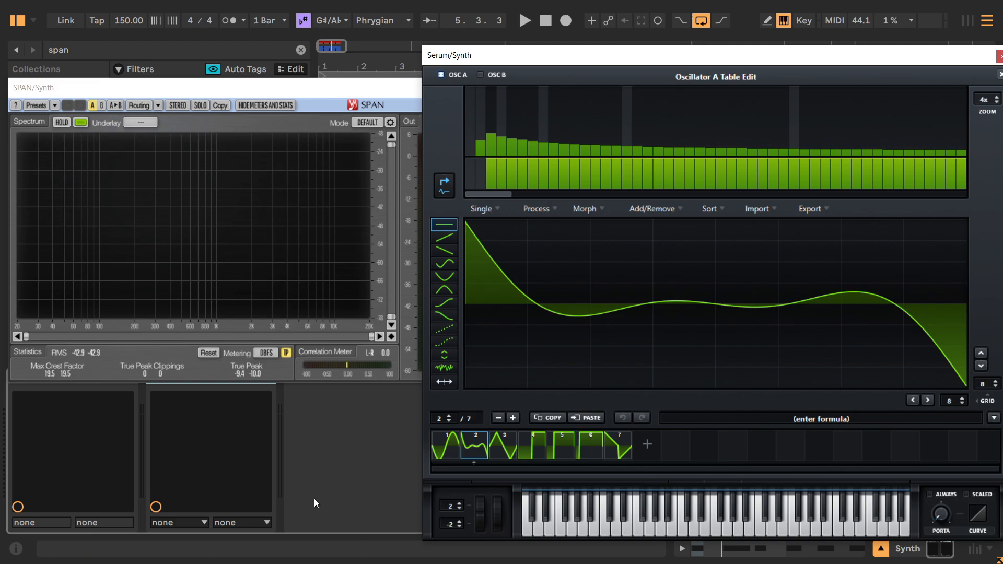
Freeze SPAN's spectrum of the lead with Hold and inspect its lowest harmonic peaks.
left_click(172, 229)
left_click(64, 121)
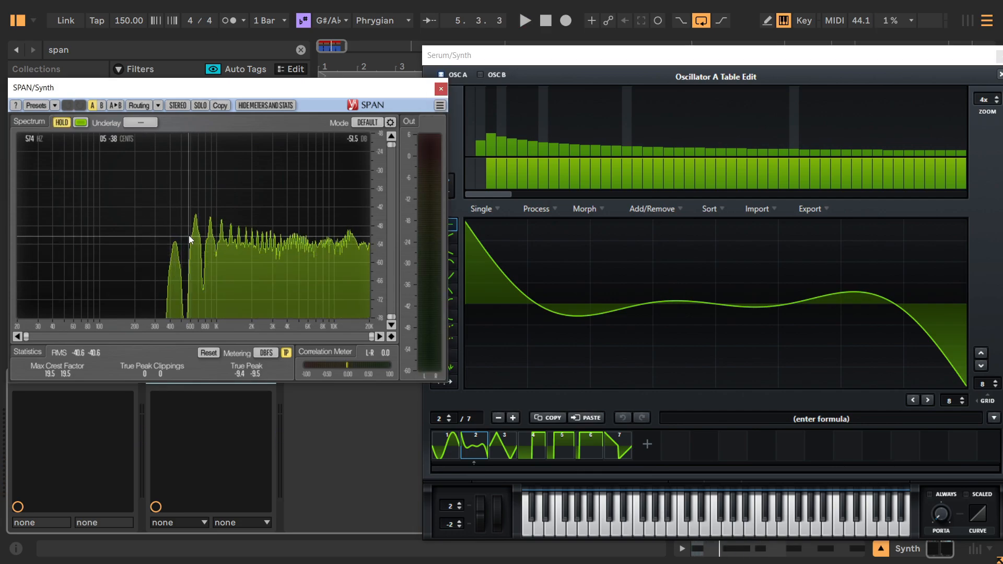
left_click(206, 240)
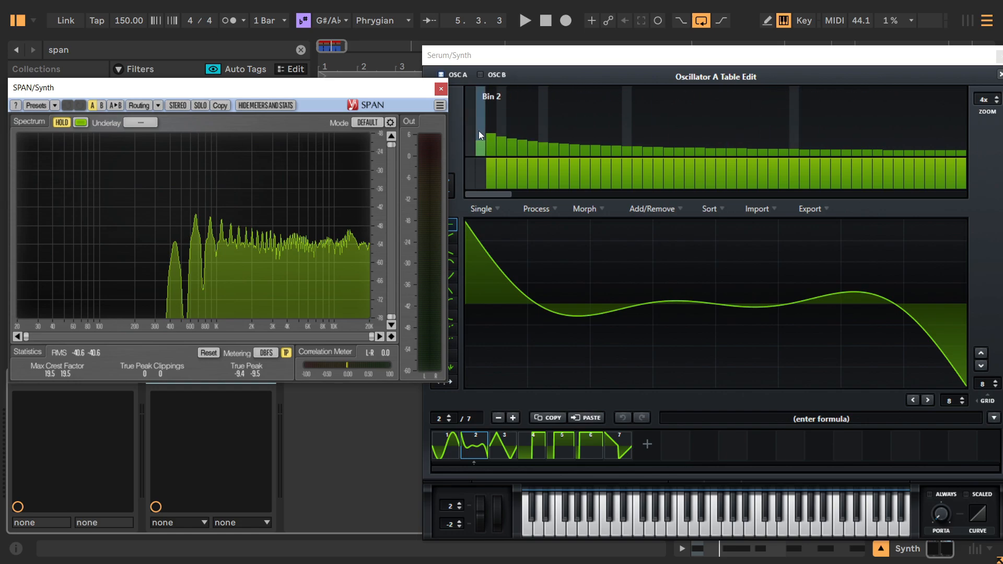
Try boosting harmonic bin 1 with SPAN's spectrum running live during playback, and pull the bin back down to zero.
left_click_drag(471, 134, 472, 107)
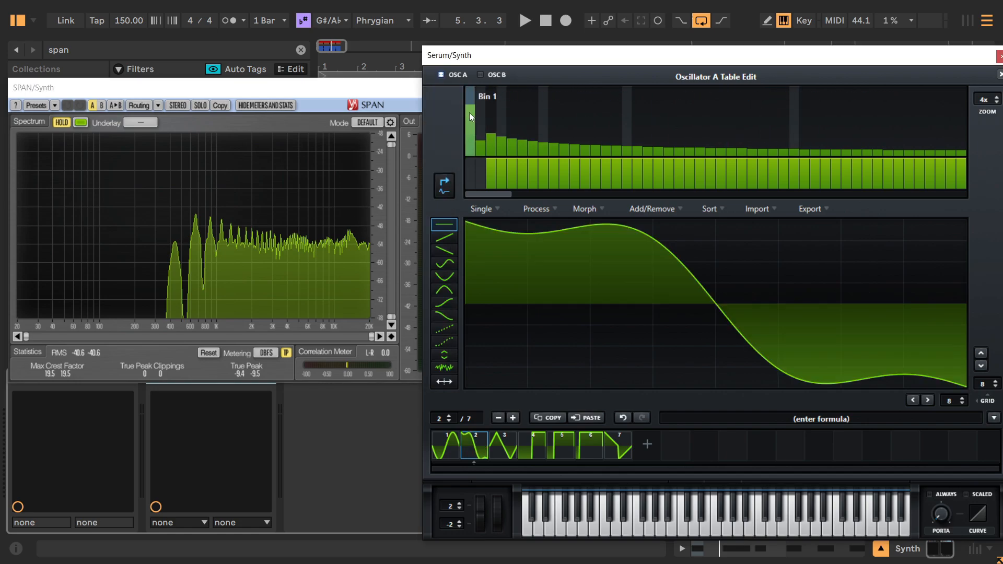
left_click_drag(467, 129, 468, 96)
key("space")
left_click(59, 122)
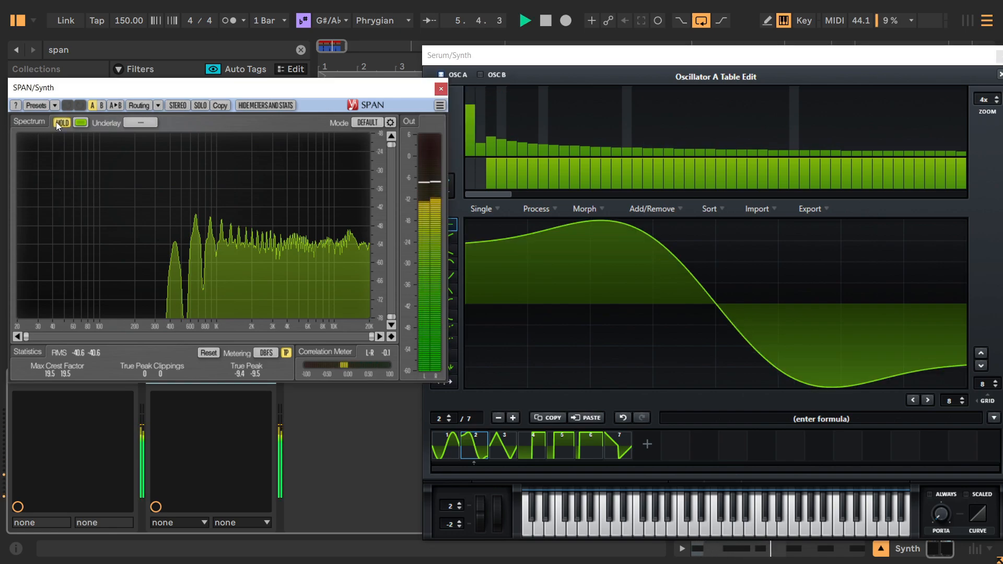
left_click_drag(469, 120, 466, 156)
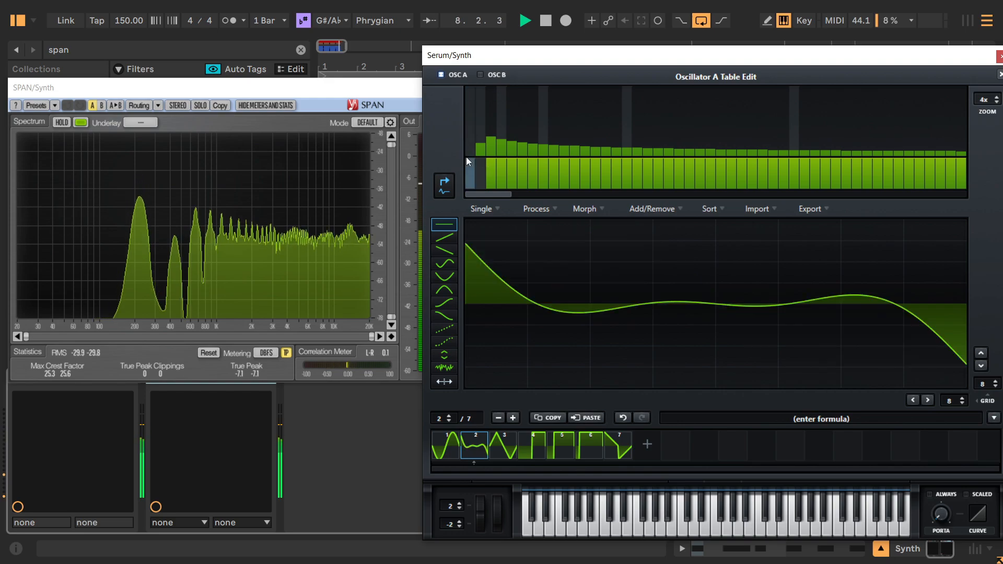
left_click(143, 167)
Try raising harmonic bin 2 during playback, undo it, and hold SPAN's spectrum again with playback stopped.
left_click_drag(477, 142, 478, 107)
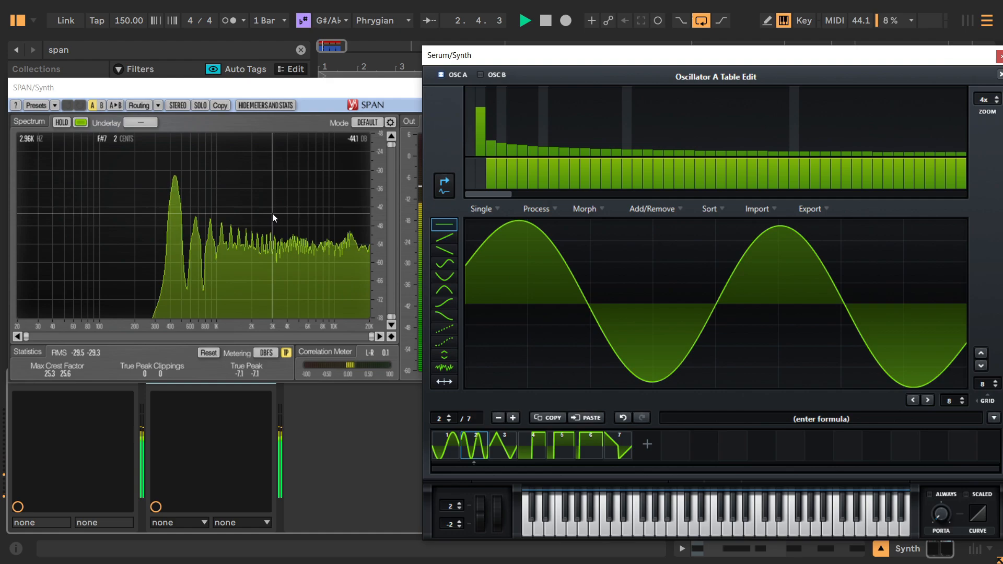
left_click(622, 417)
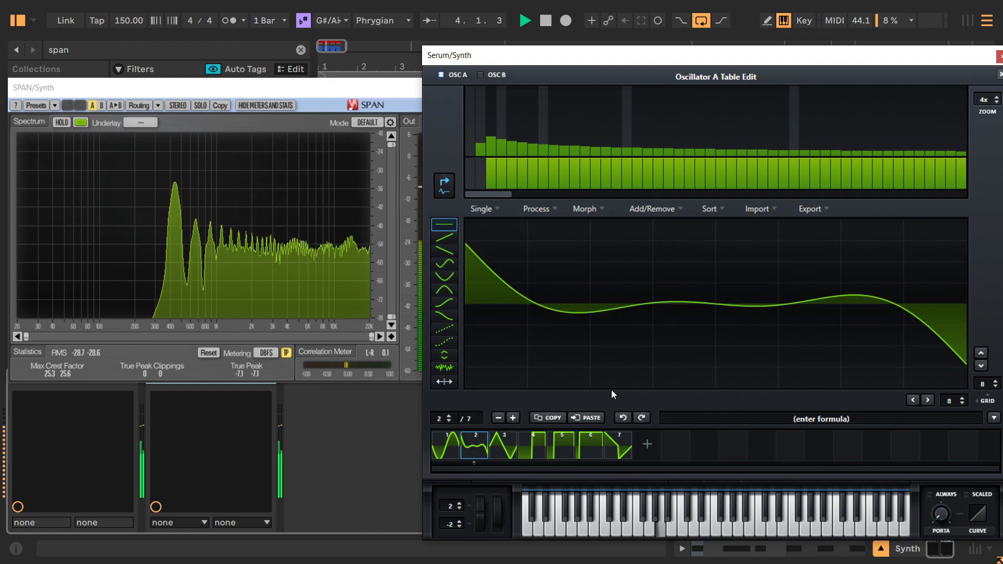
left_click(61, 124)
key("space")
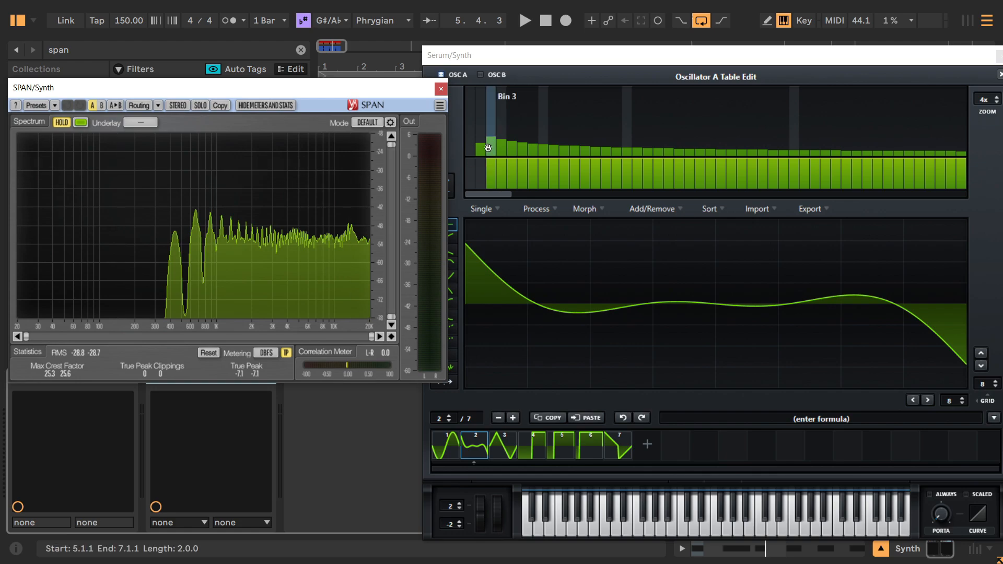
left_click(472, 150)
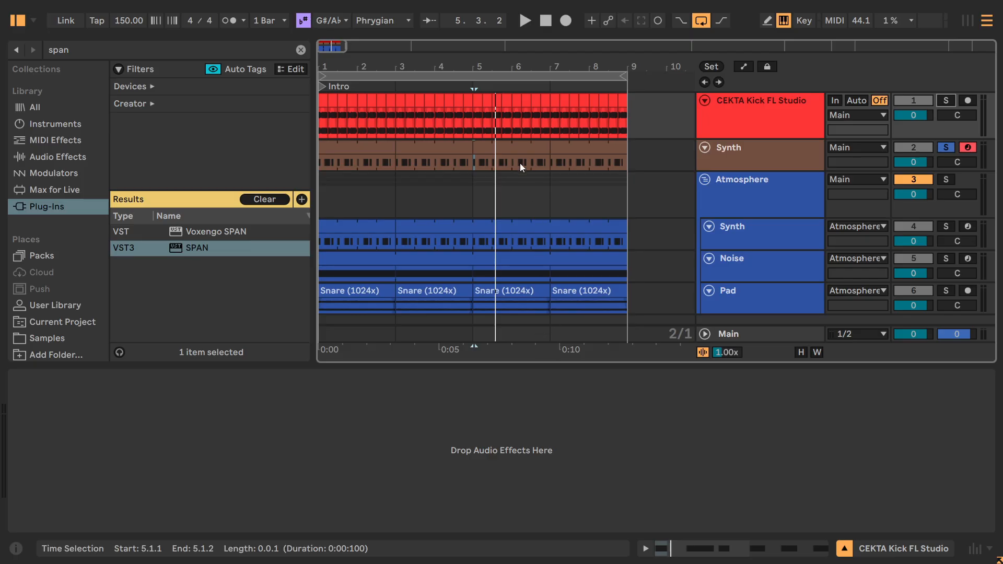
Play the soloed kick and Synth tracks together to check how the lead sits with the kick.
left_click(518, 158)
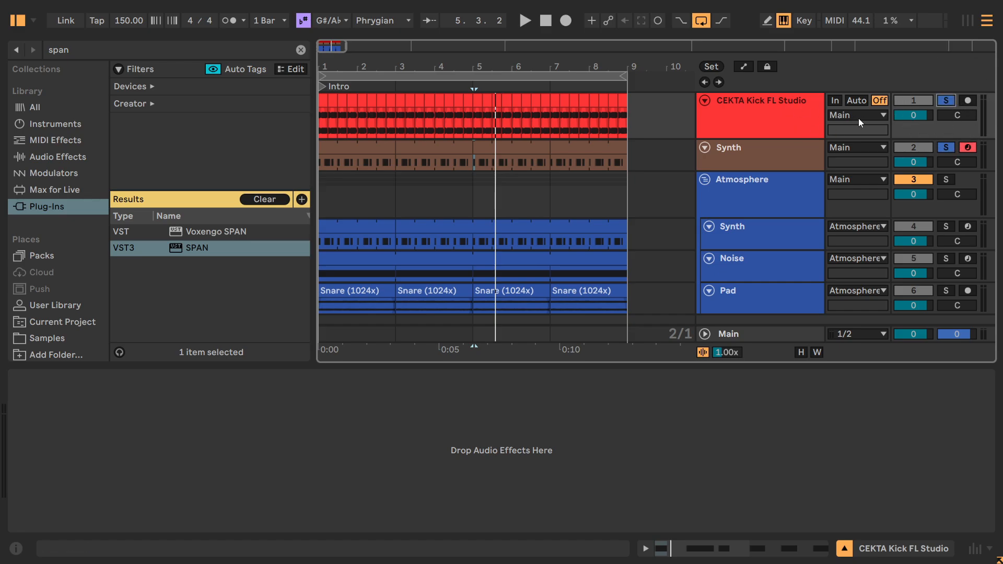
key("space")
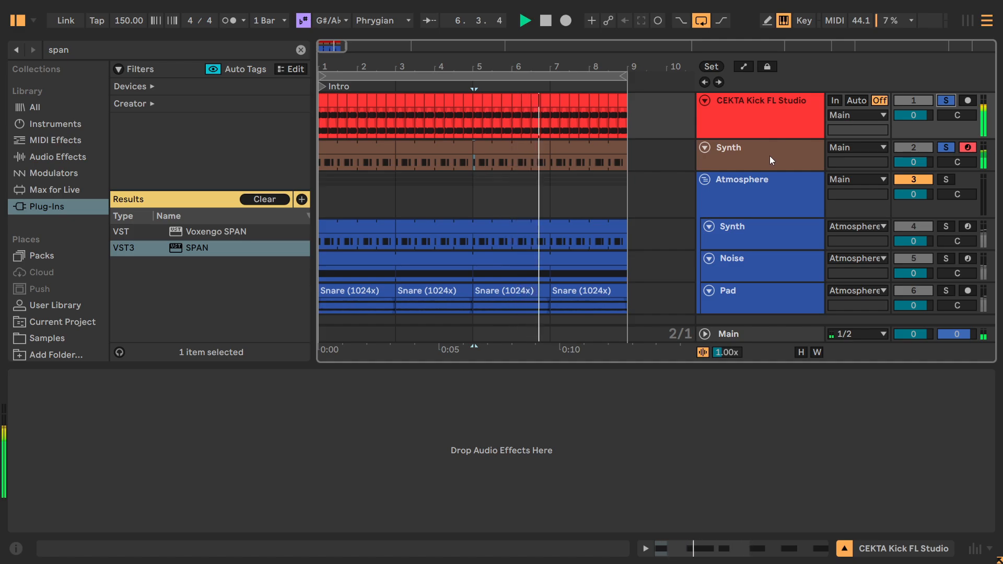
key("space")
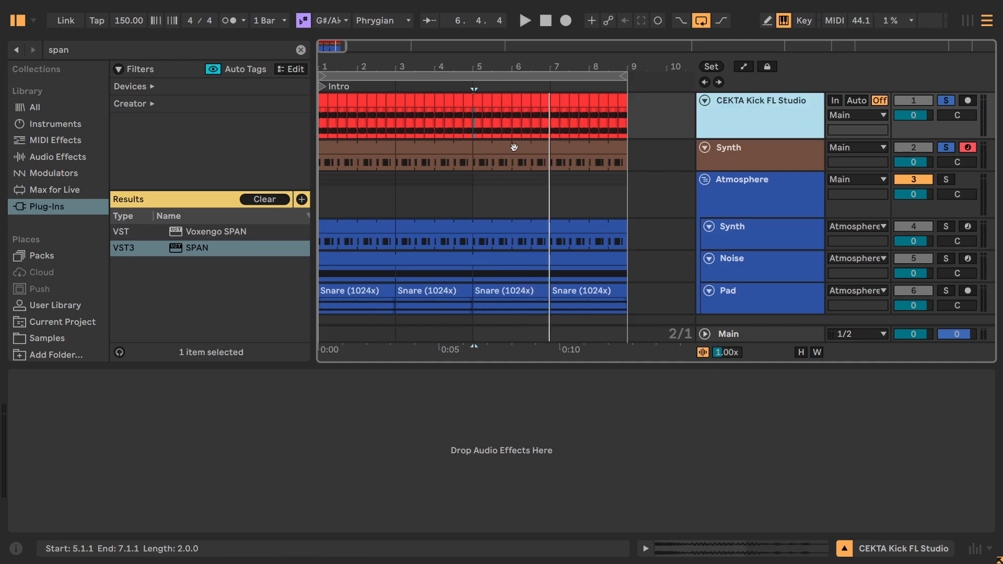
Enable the second Utility in the Synth track's device chain and audition the lead with it.
left_click(715, 164)
left_click(205, 374)
left_click(154, 377)
key("ctrl")
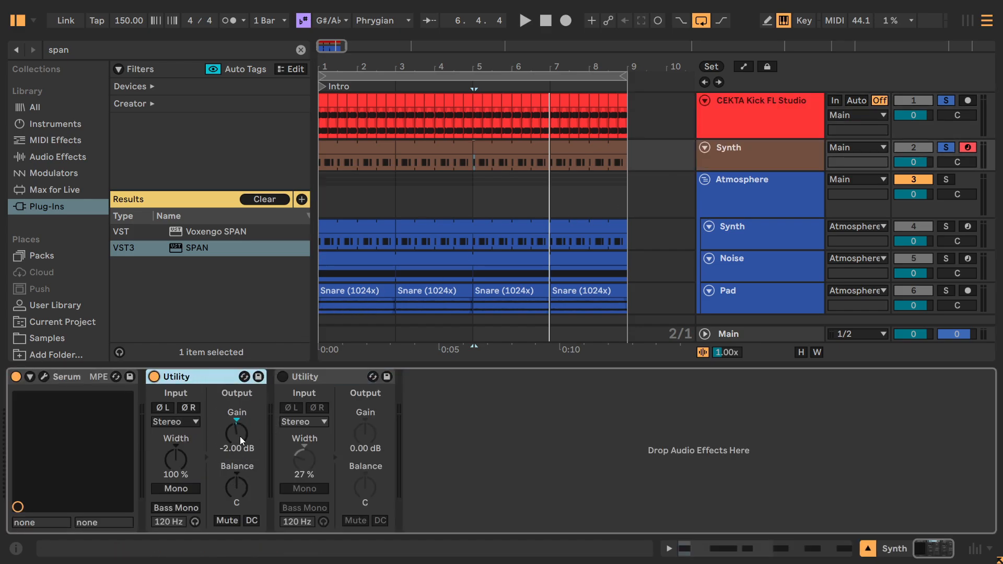
left_click(283, 377)
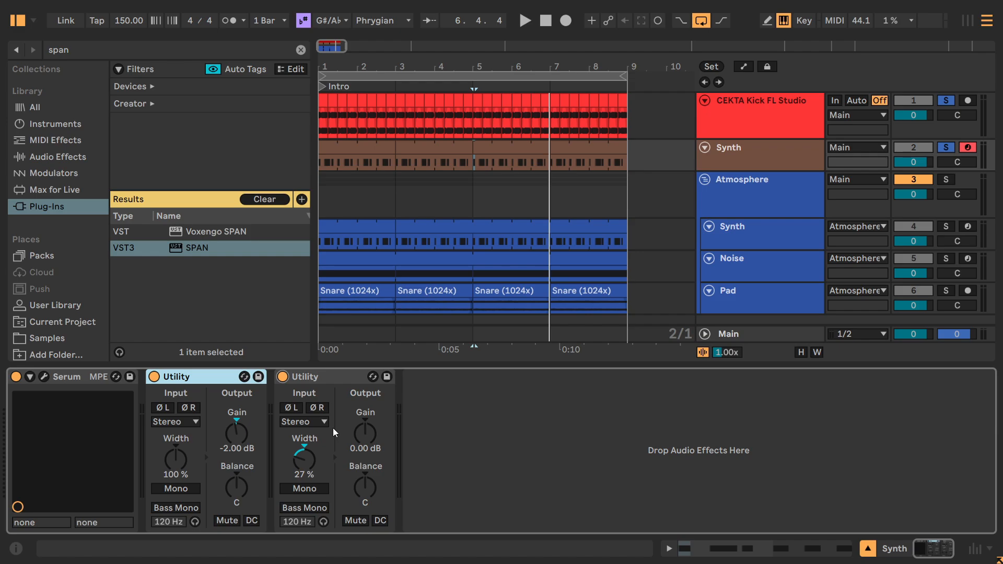
key("space")
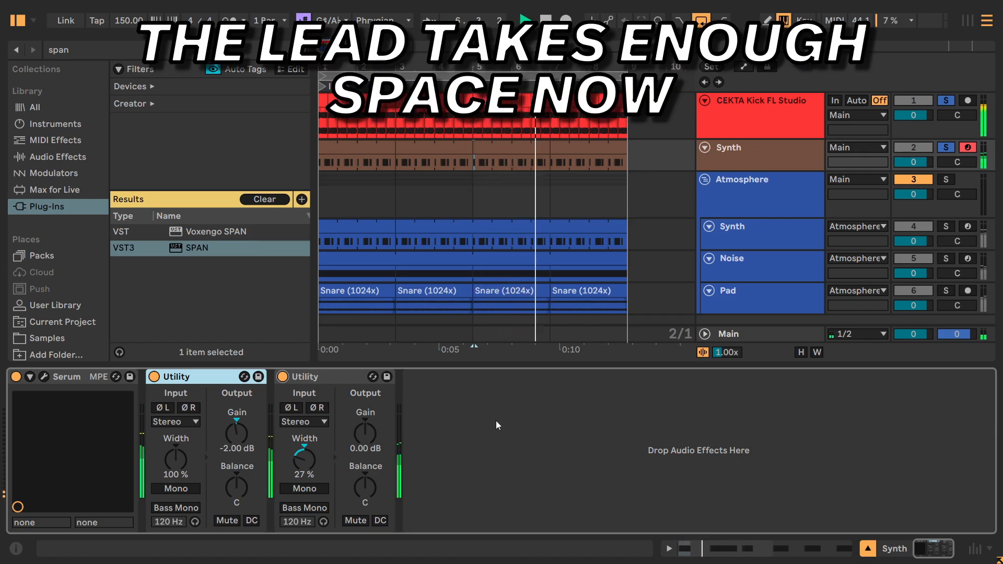
key("space")
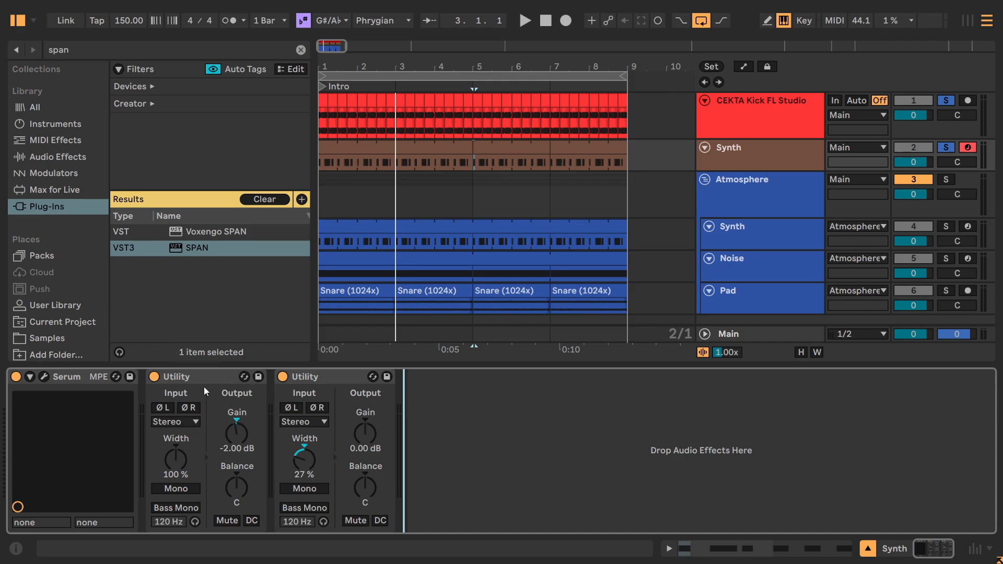
Review the chorus and reverb settings in the Synth track's Serum and play back the finished lead with the kick.
left_click(302, 376)
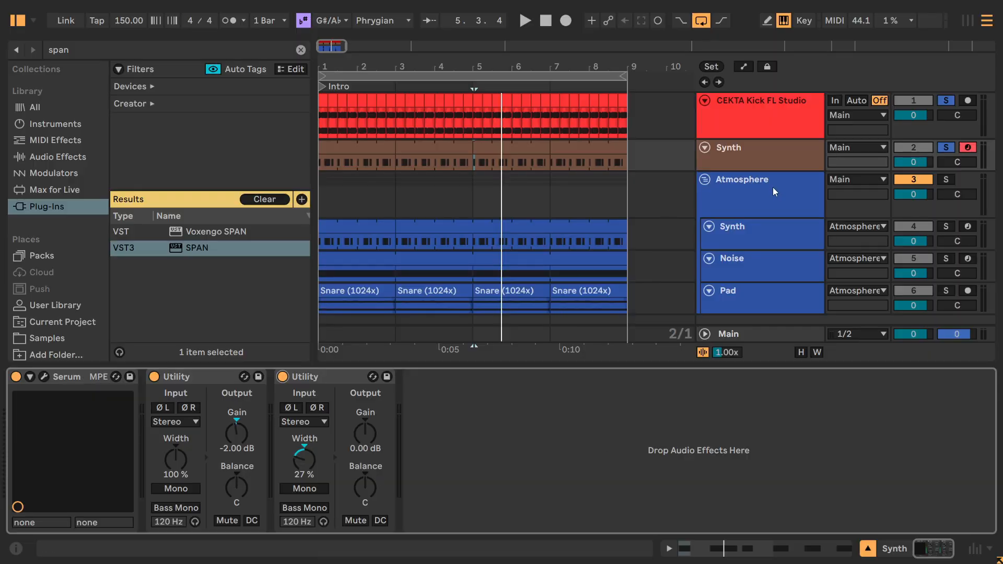
left_click(772, 168)
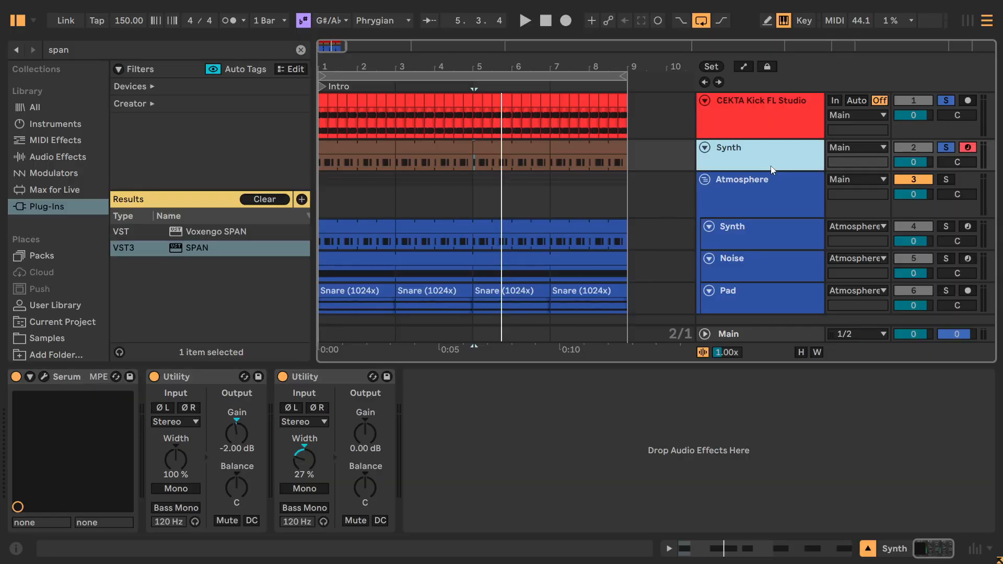
left_click(44, 377)
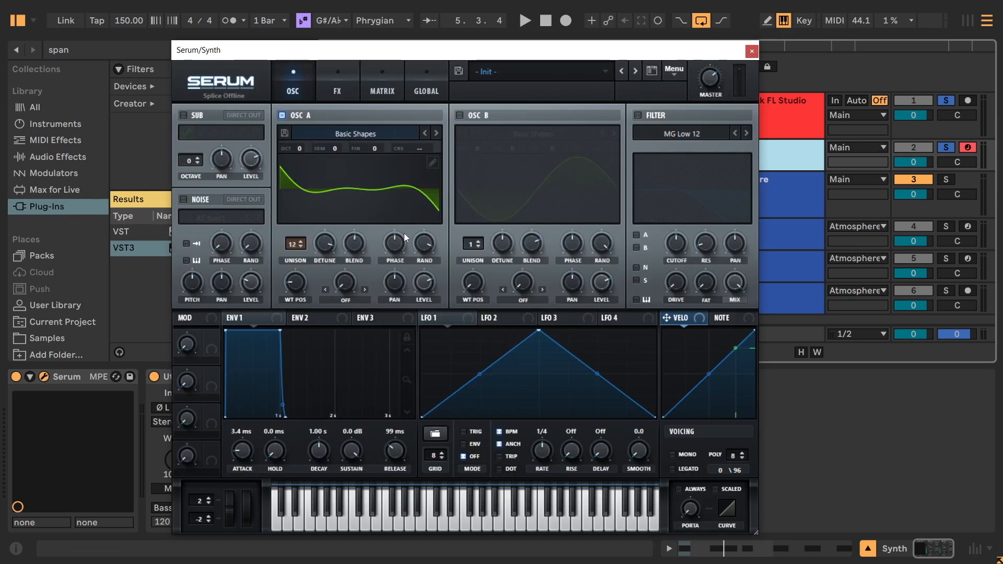
left_click(342, 94)
left_click(730, 178)
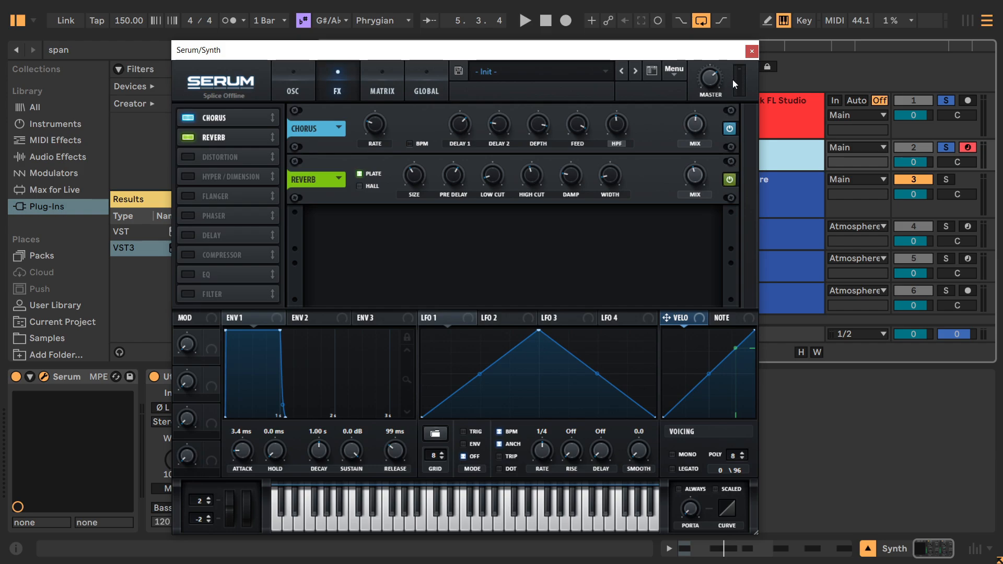
key("space")
left_click(751, 51)
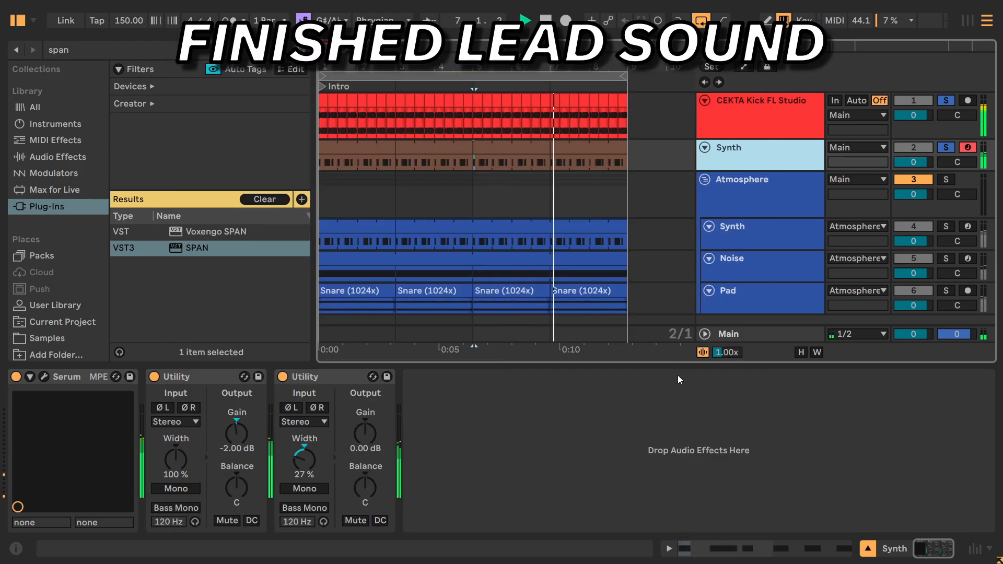
key("space")
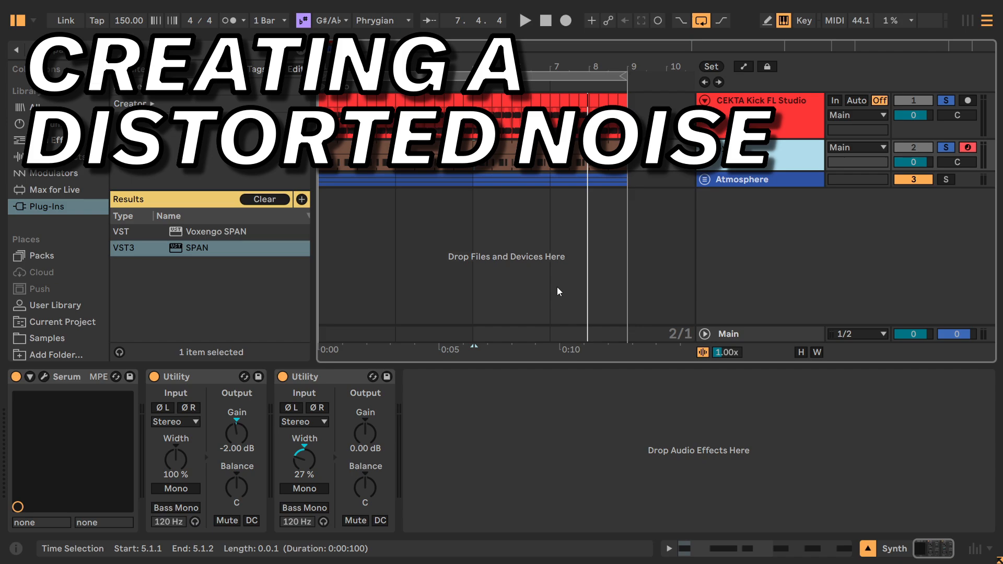
Insert a MIDI track, colour it brown, name it Noise and place it directly below the Synth track.
right_click(787, 233)
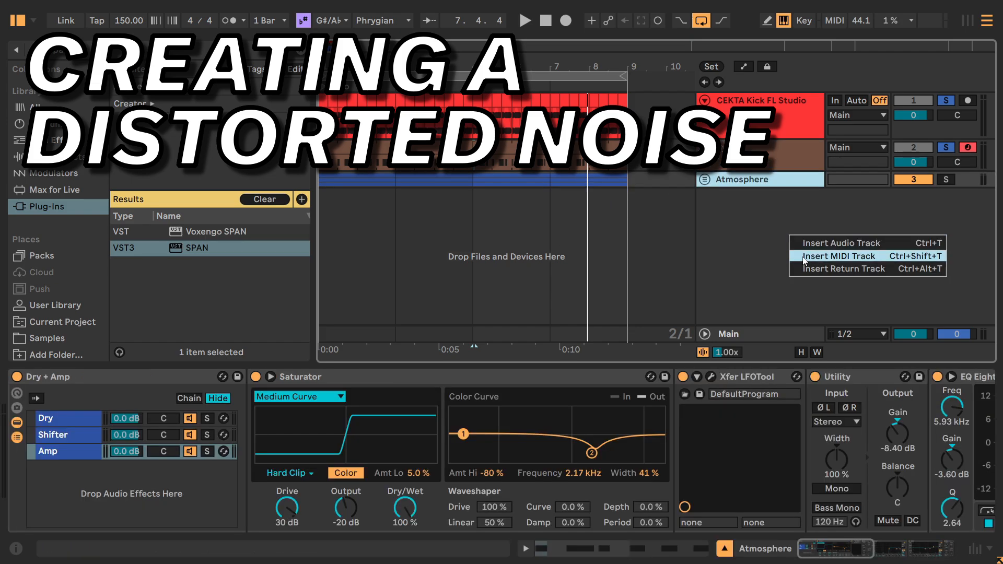
left_click(807, 253)
right_click(742, 223)
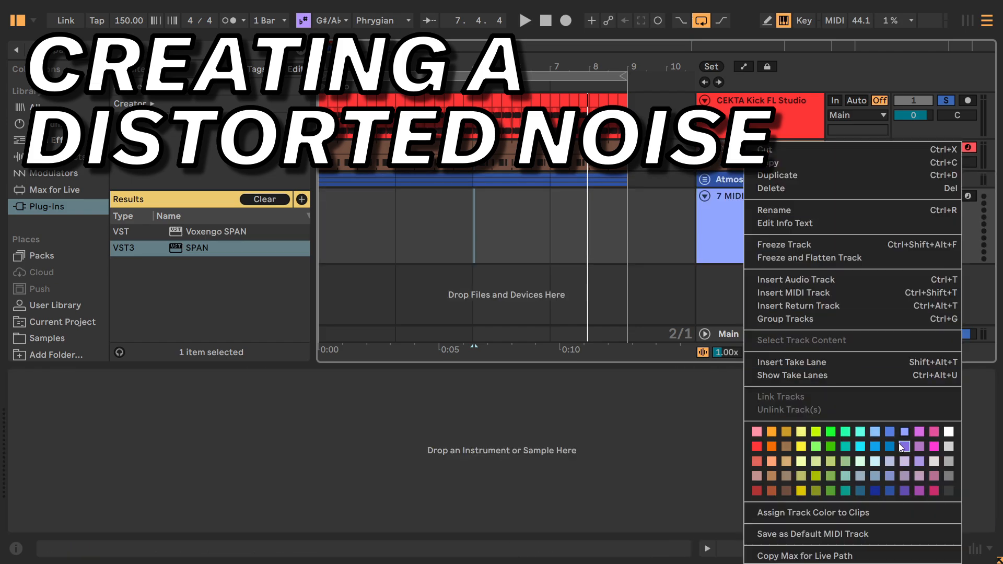
left_click(785, 491)
left_click(744, 237)
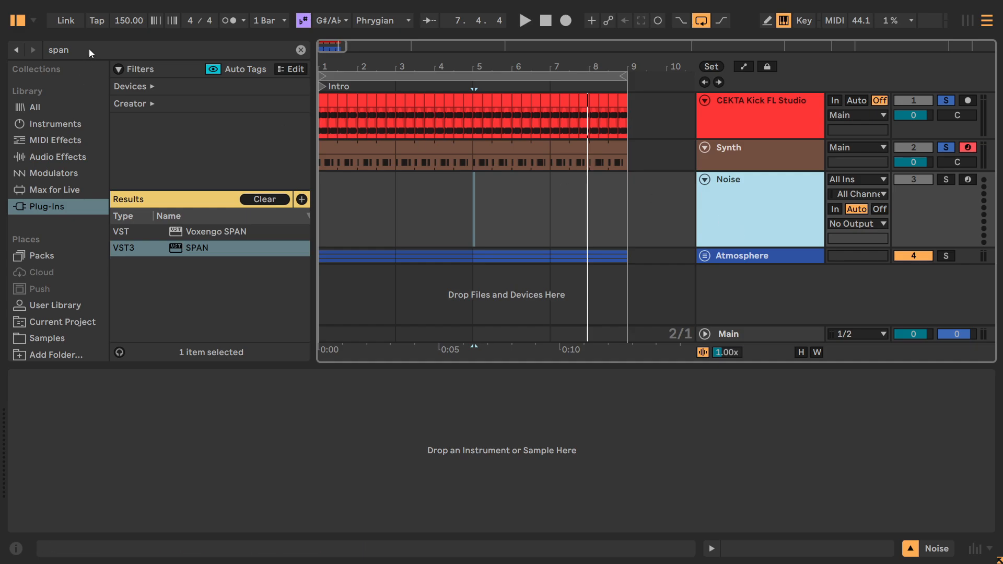
Search the plug-ins for "ser" and load the VST3 version of Serum onto the Noise track.
left_click(88, 48)
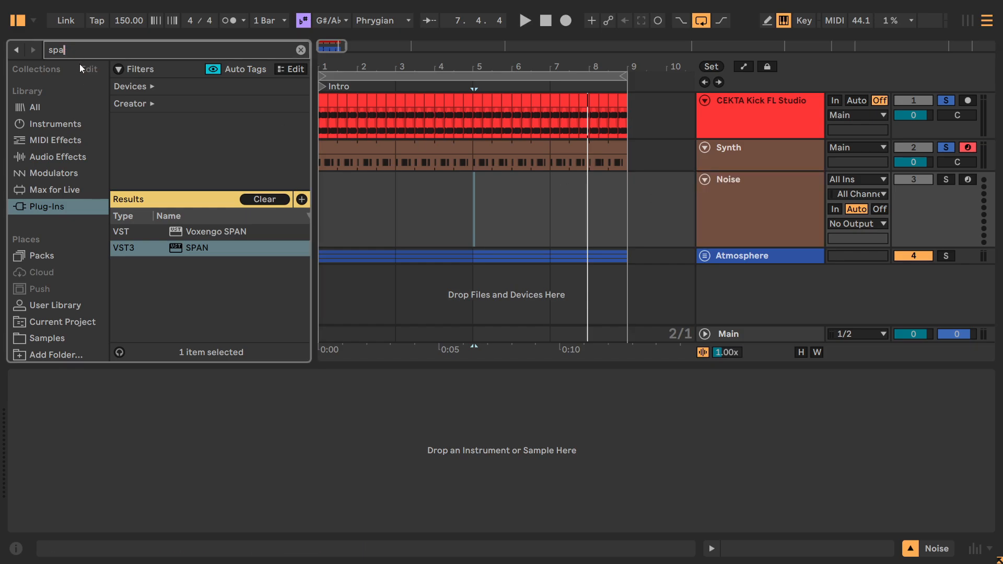
type("s")
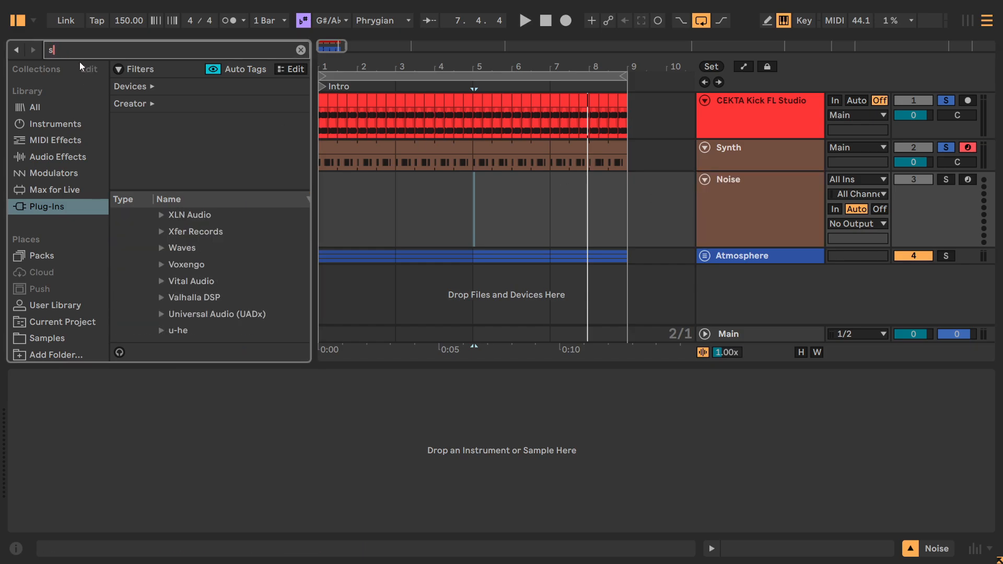
type("ser")
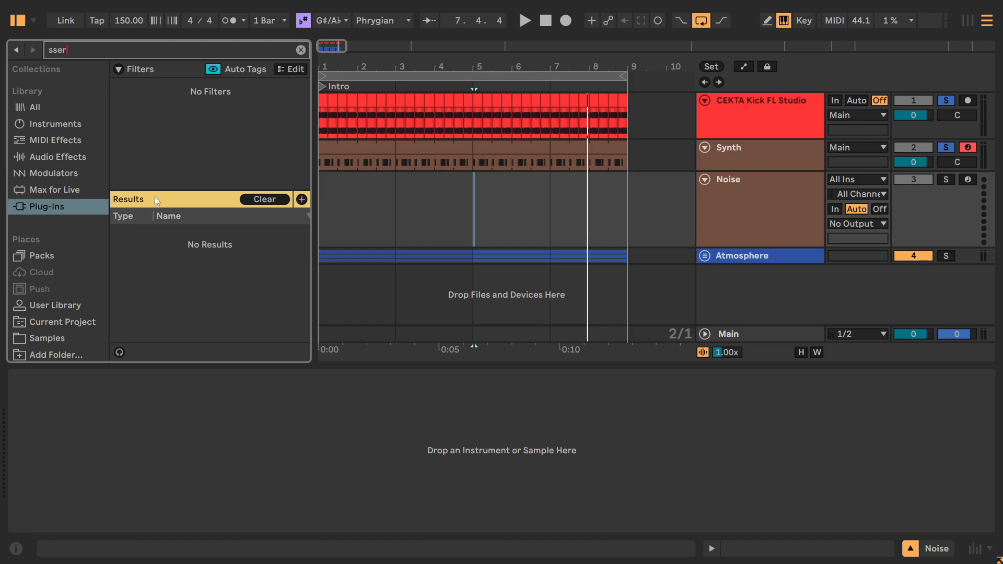
key("BackSpace")
key("BackSpace")
key("BackSpace")
type("er")
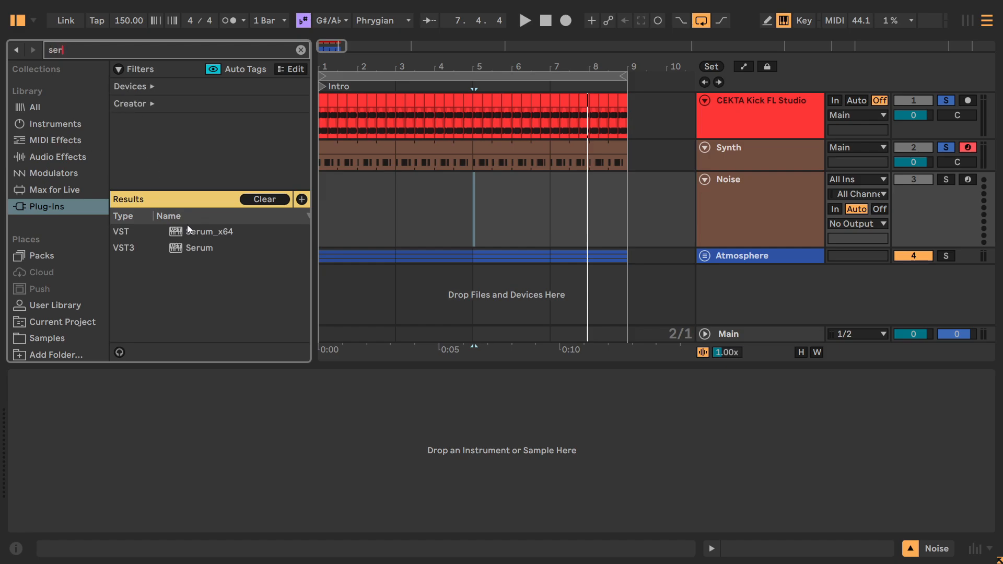
left_click(190, 247)
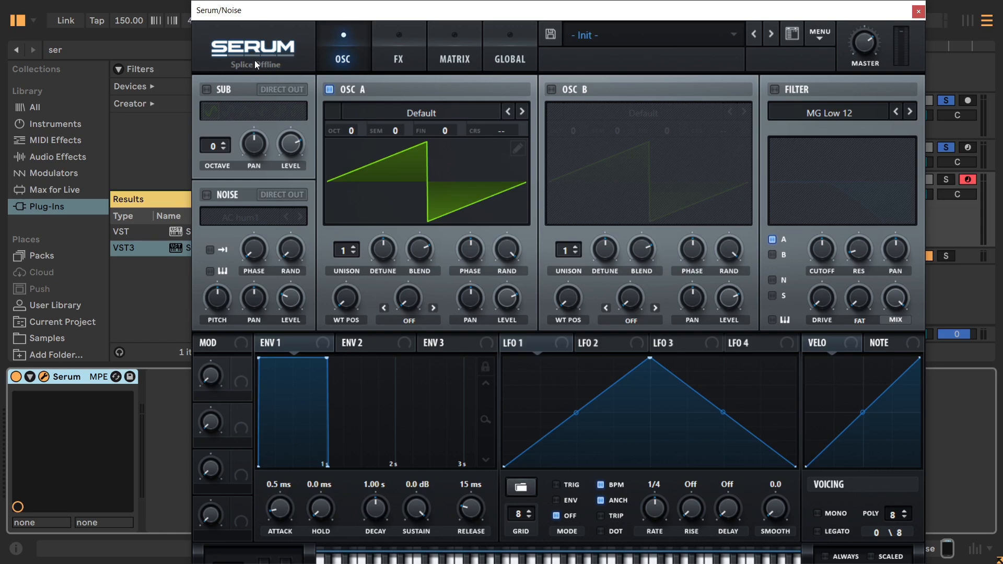
Scale Serum's window to 100% (900 x 728), turn off Oscillator A and turn on the Noise oscillator.
left_click(255, 61)
left_click(259, 152)
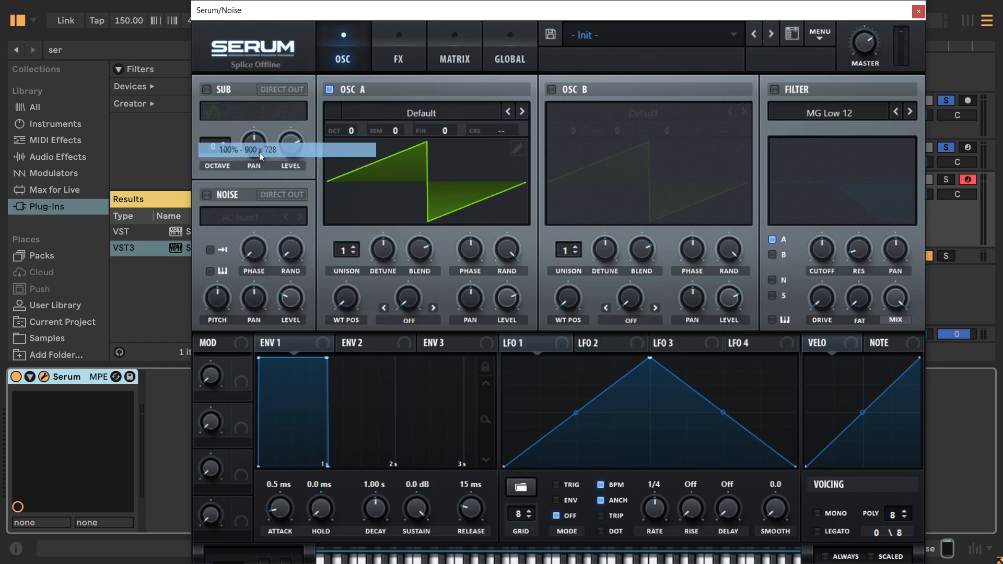
left_click_drag(287, 10, 365, 30)
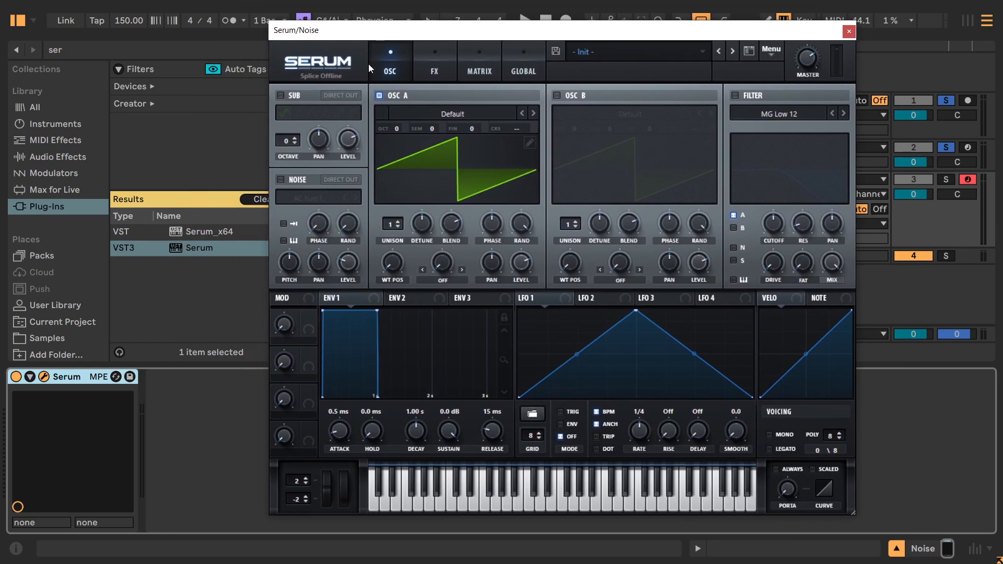
left_click(391, 96)
left_click(280, 180)
left_click(850, 31)
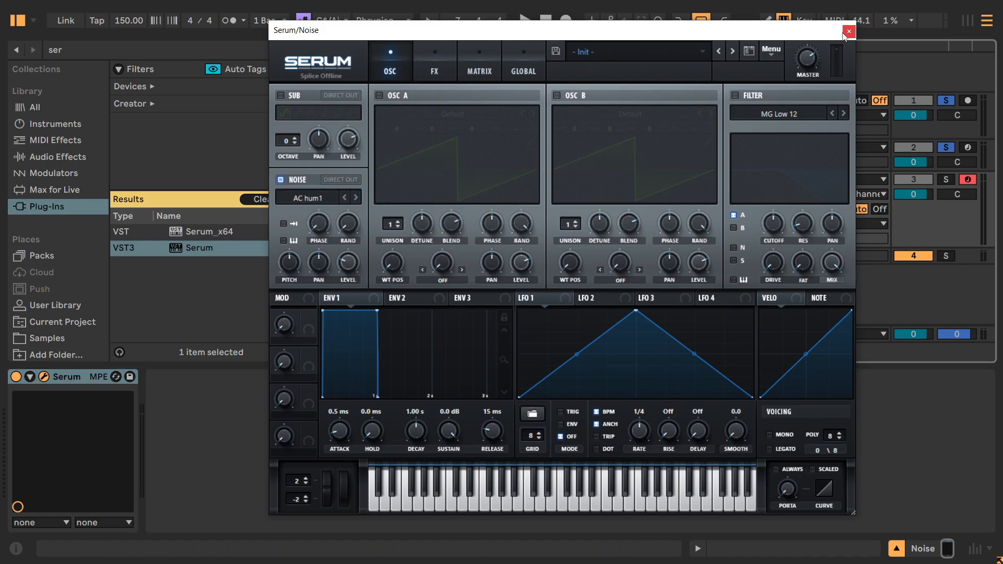
Create a two-bar MIDI clip at the start of the Noise track and fill its full length with one C4 note.
double_click(356, 190)
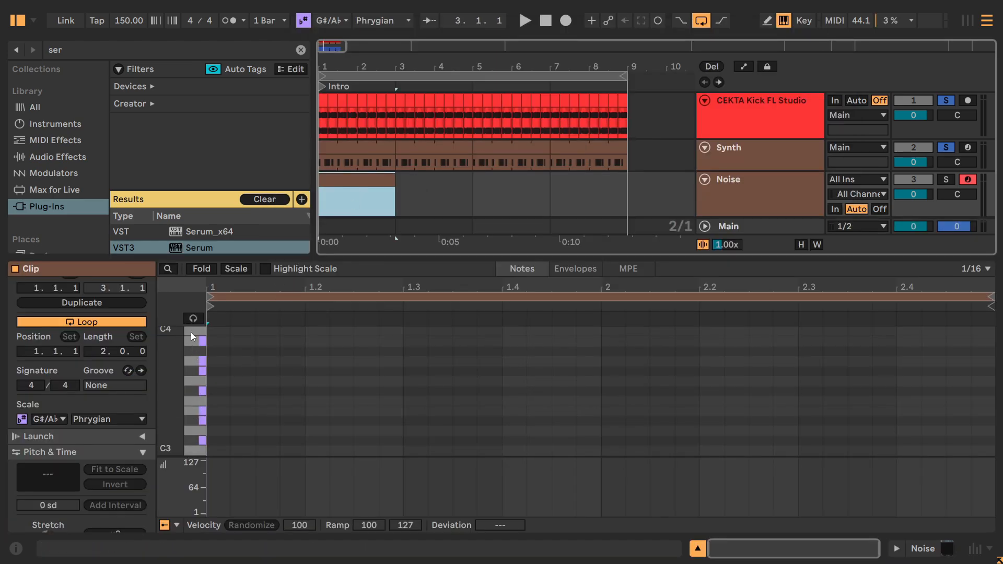
double_click(210, 331)
left_click_drag(229, 331, 998, 333)
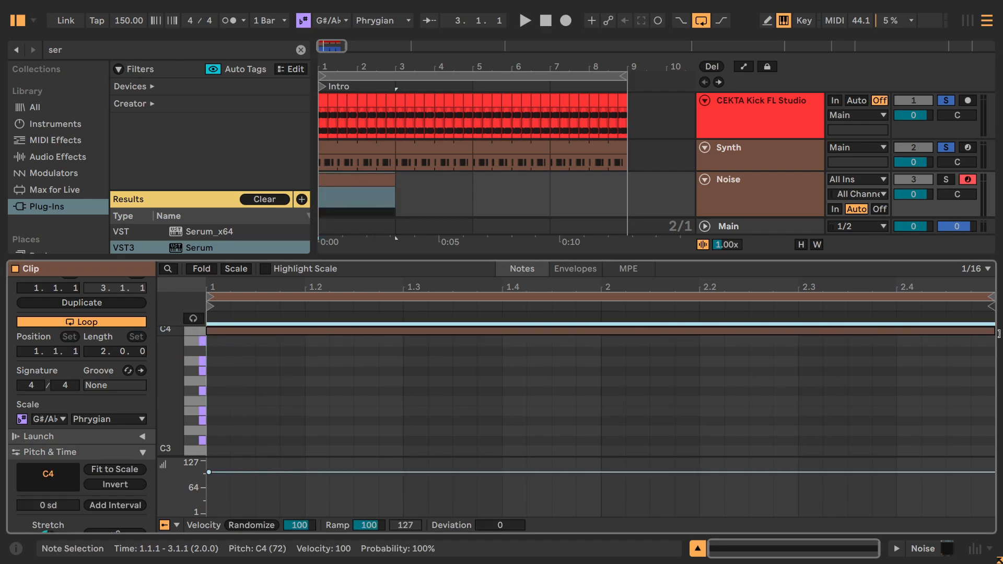
Duplicate the Noise clip three times so the track is filled up to bar 9.
left_click(393, 181)
key("ctrl+d")
key("ctrl+d")
key("ctrl+d")
Solo the Noise track and audition its sound during playback with Serum reopened.
key("space")
left_click(944, 180)
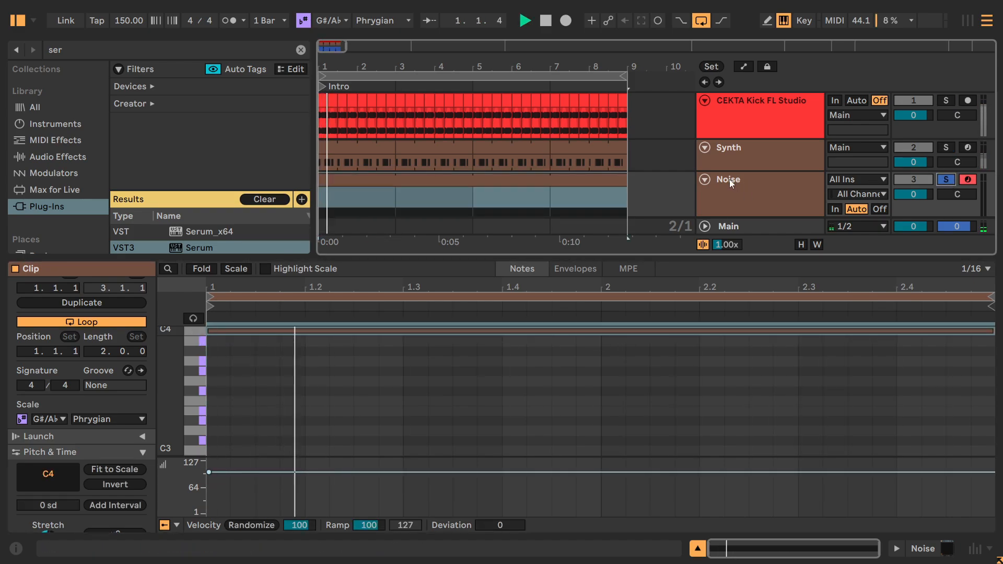
left_click(730, 182)
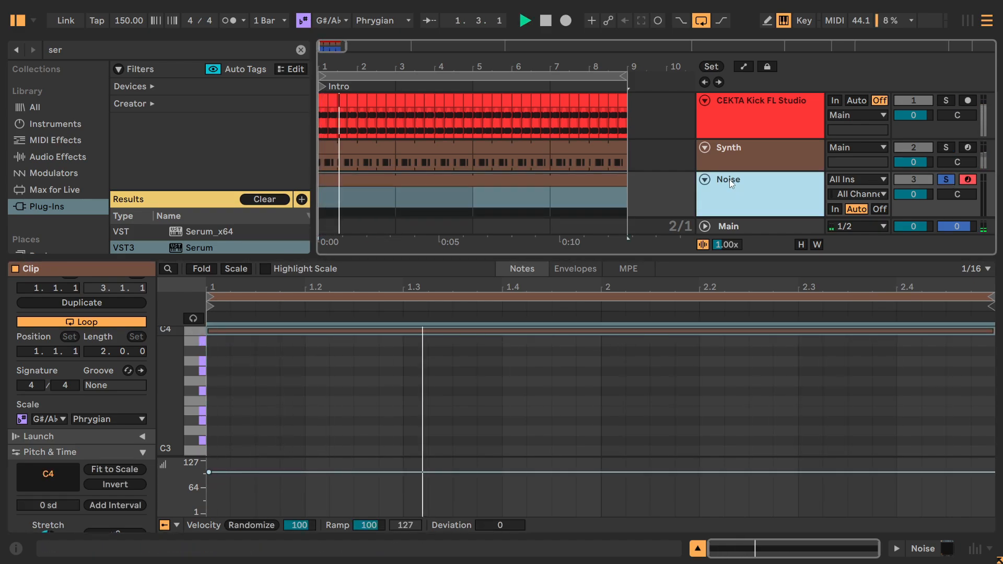
double_click(199, 248)
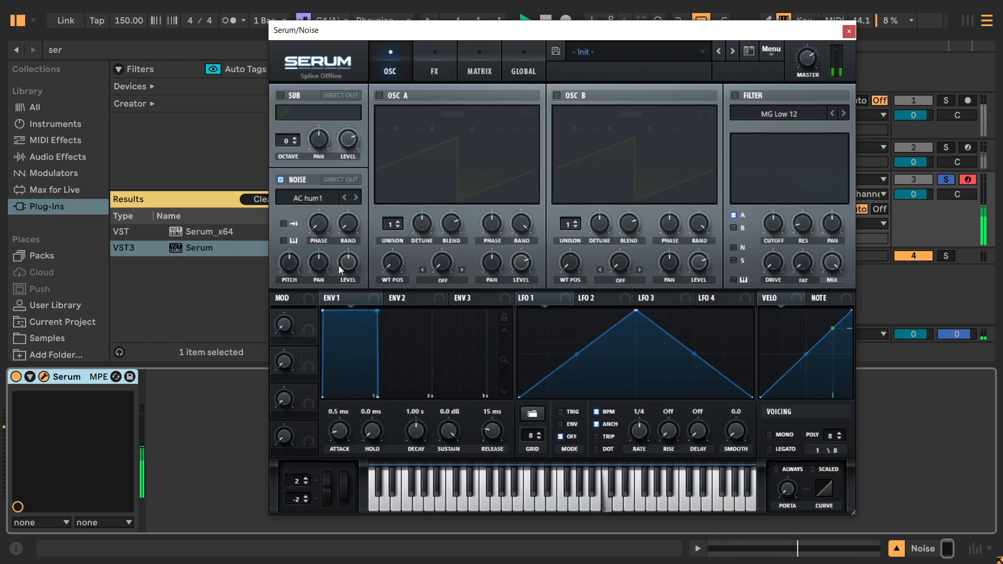
key("space")
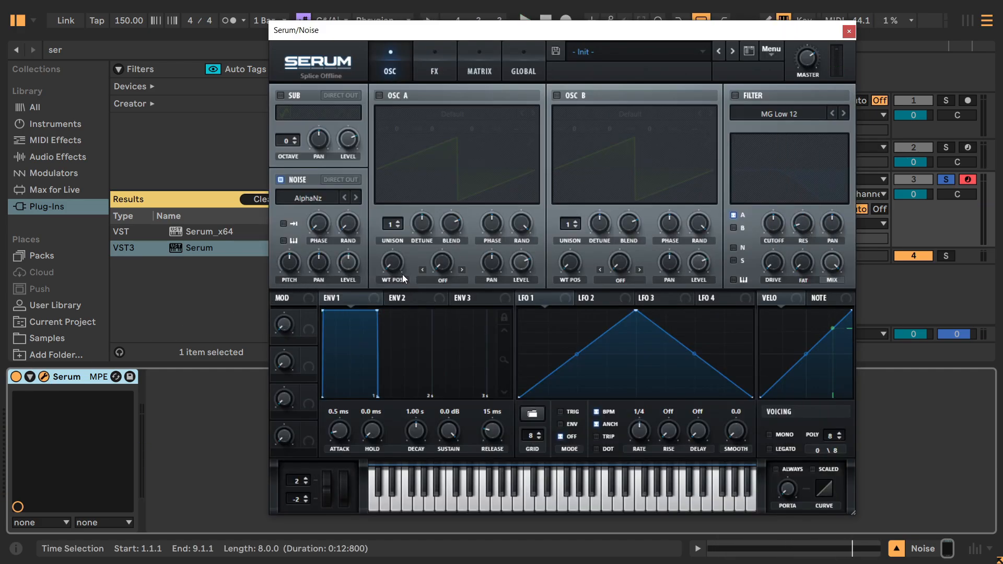
Try noise samples from Serum's Analog category during playback, starting with SID drone and stepping back to ARP pink.
left_click(311, 200)
mouse_move(347, 212)
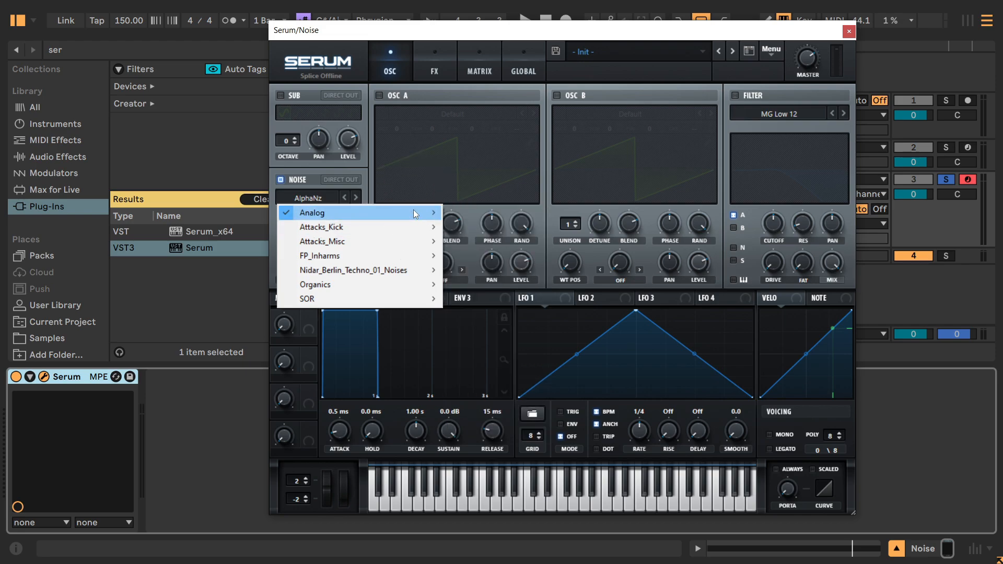
left_click(478, 399)
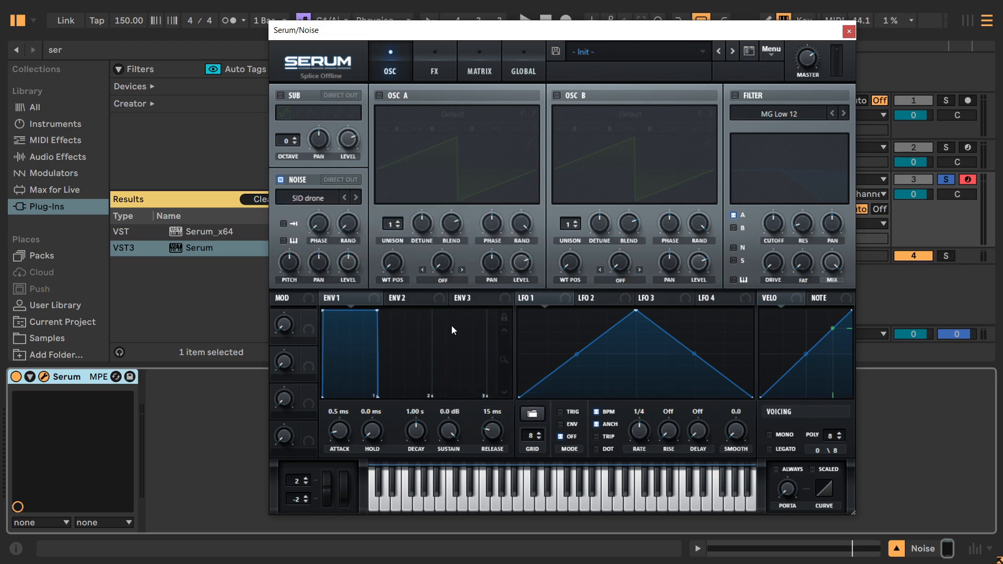
key("space")
left_click(344, 197)
left_click(344, 197)
left_click(344, 197)
left_click(344, 197)
left_click(344, 197)
left_click(344, 197)
left_click(345, 197)
left_click(345, 197)
left_click(344, 197)
left_click(344, 197)
left_click(344, 197)
key("space")
Audition SOR noise samples from Atmos 11 onward, settle on Atmos 44 and move the Serum window clear of the tracks.
left_click(320, 200)
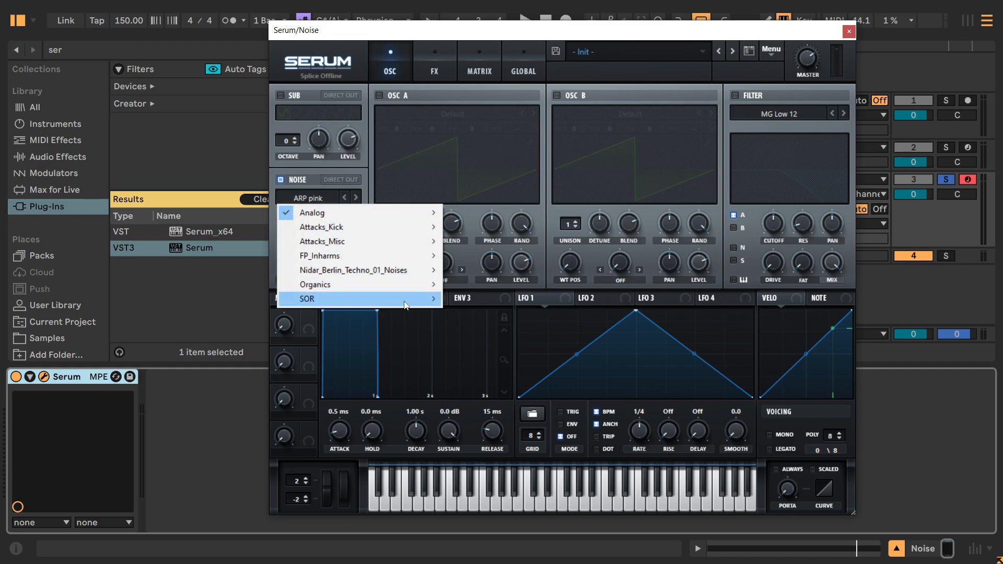
mouse_move(404, 305)
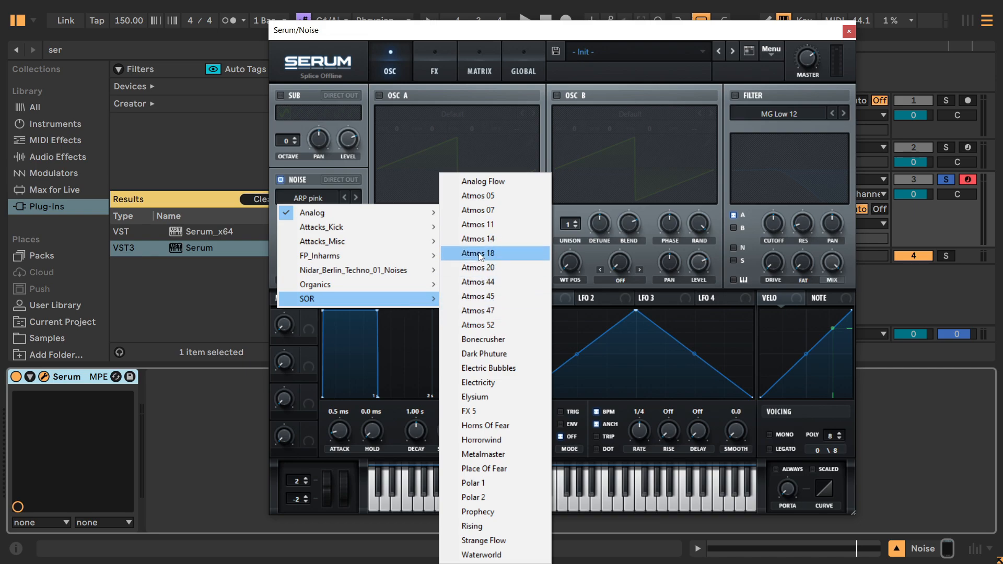
left_click(476, 226)
key("space")
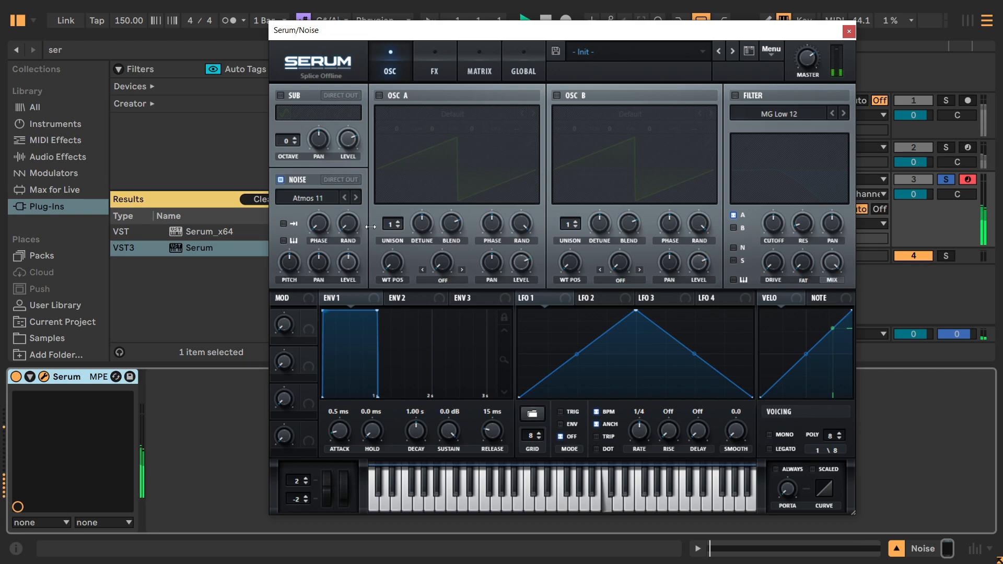
left_click(356, 197)
left_click(356, 197)
left_click(356, 197)
left_click(343, 196)
left_click_drag(351, 35, 283, 40)
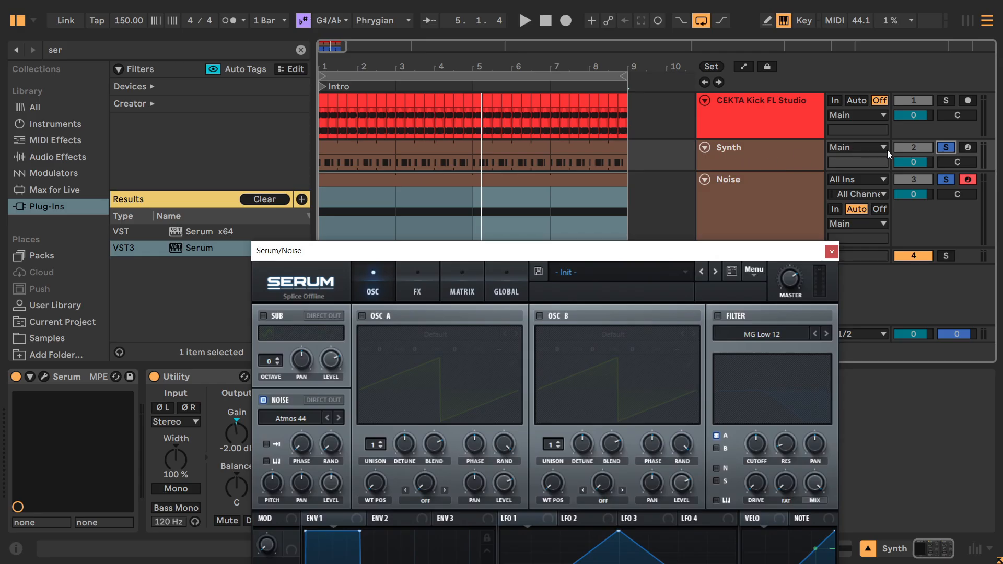
Lower the Synth track's volume to -4.5 dB and play it together with the Noise track.
mouse_move(919, 162)
left_mouse_down()
mouse_move(920, 181)
mouse_move(919, 163)
left_mouse_up()
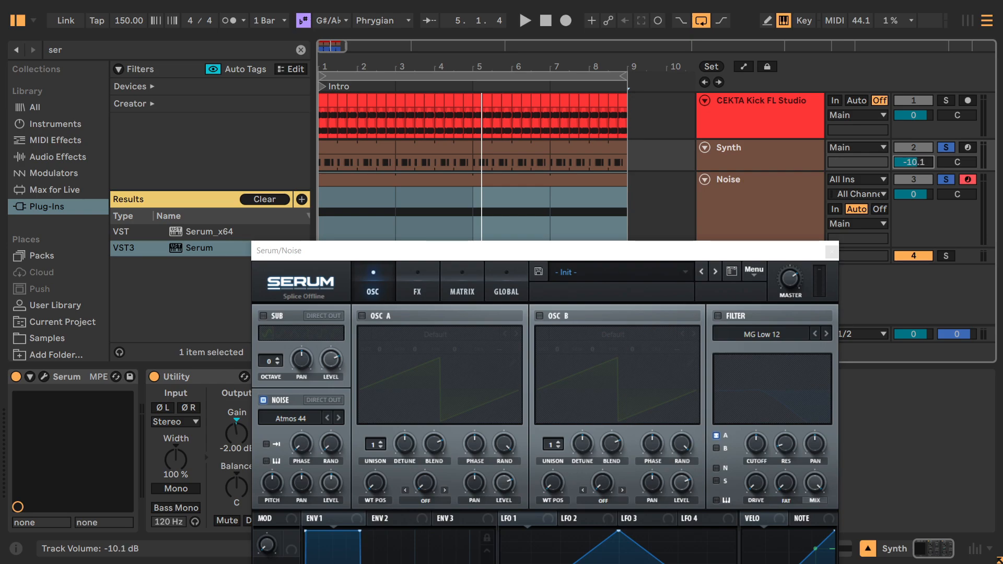
left_click_drag(492, 248, 509, 44)
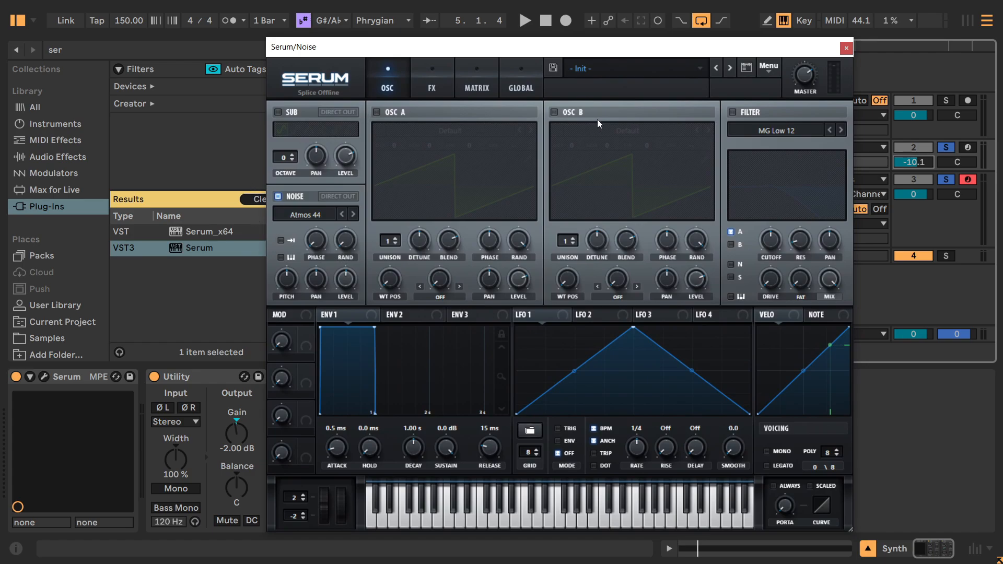
key("space")
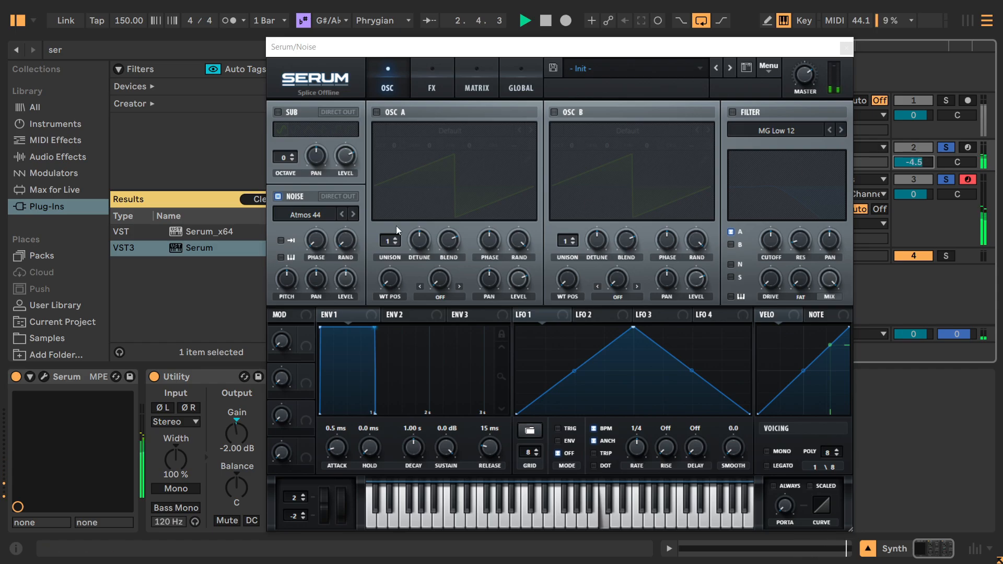
Try the Atmos 45 noise sample, return to Atmos 44 and lower the noise pitch to about 43% during playback.
left_click(354, 214)
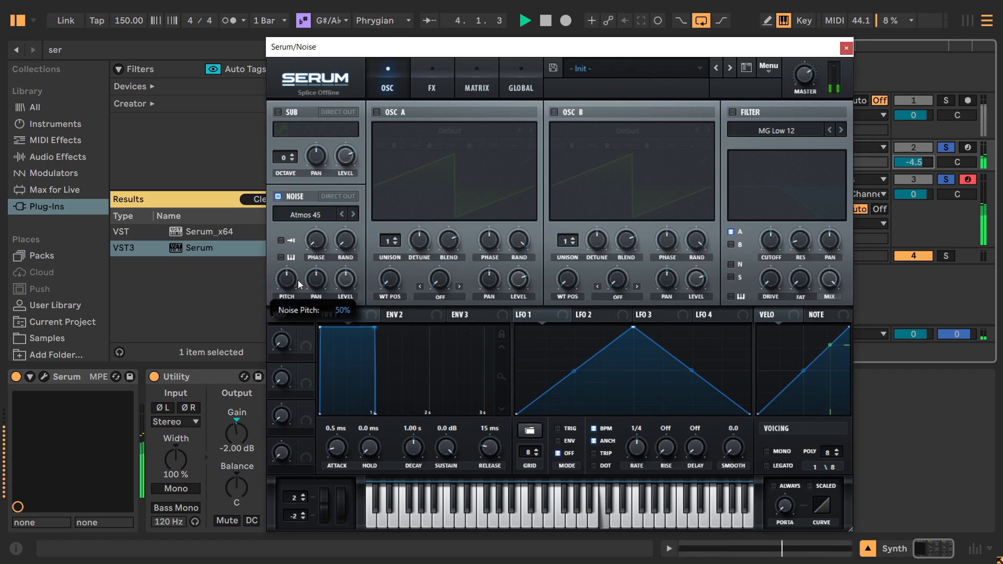
left_click_drag(287, 283, 287, 263)
left_click(342, 215)
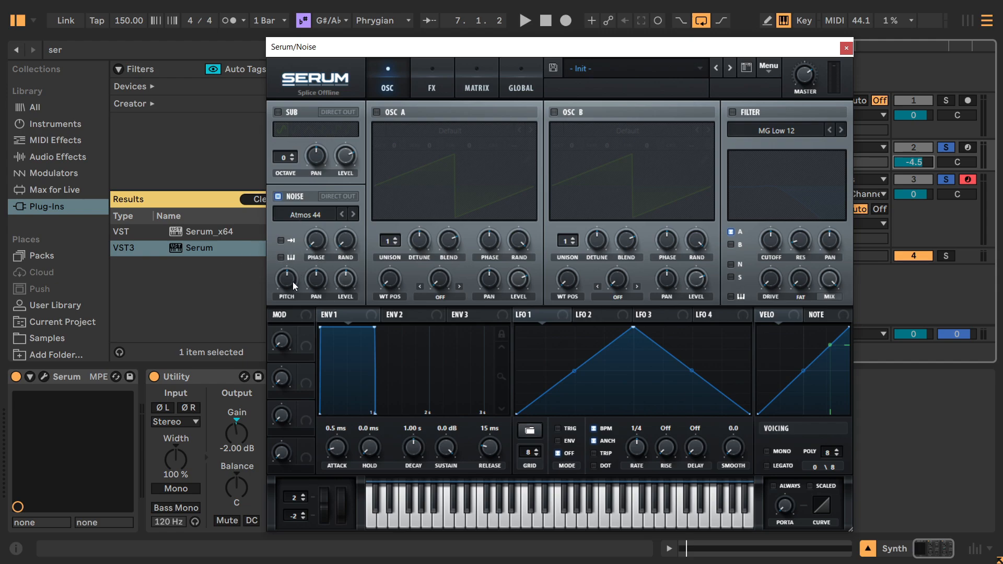
key("space")
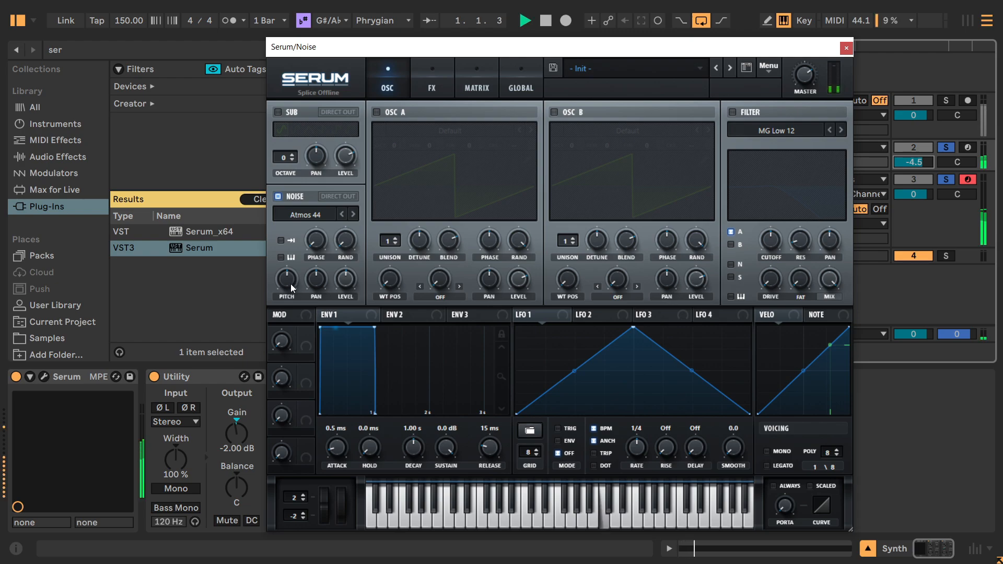
mouse_move(285, 284)
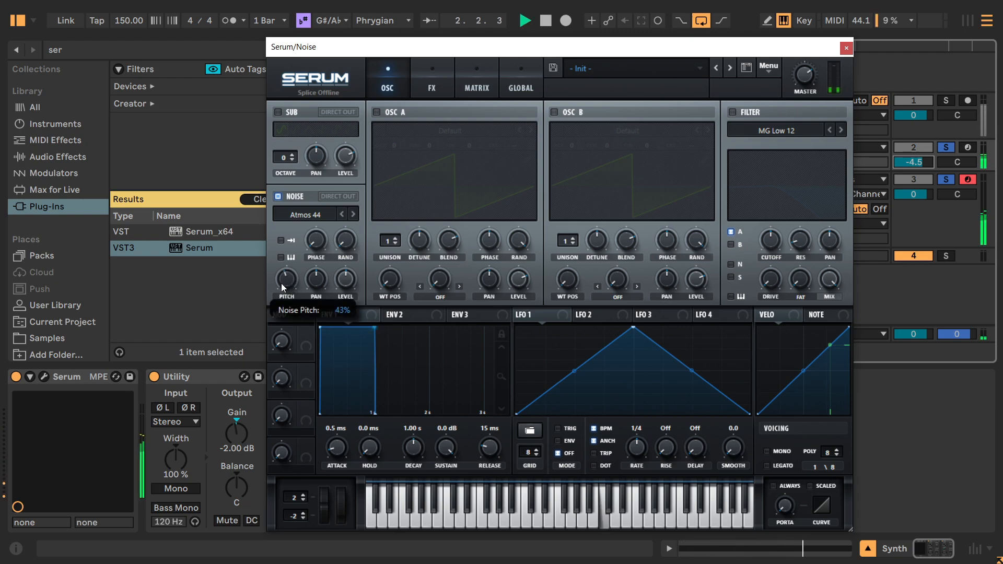
mouse_move(281, 283)
left_mouse_down()
mouse_move(277, 245)
mouse_move(271, 269)
left_mouse_up()
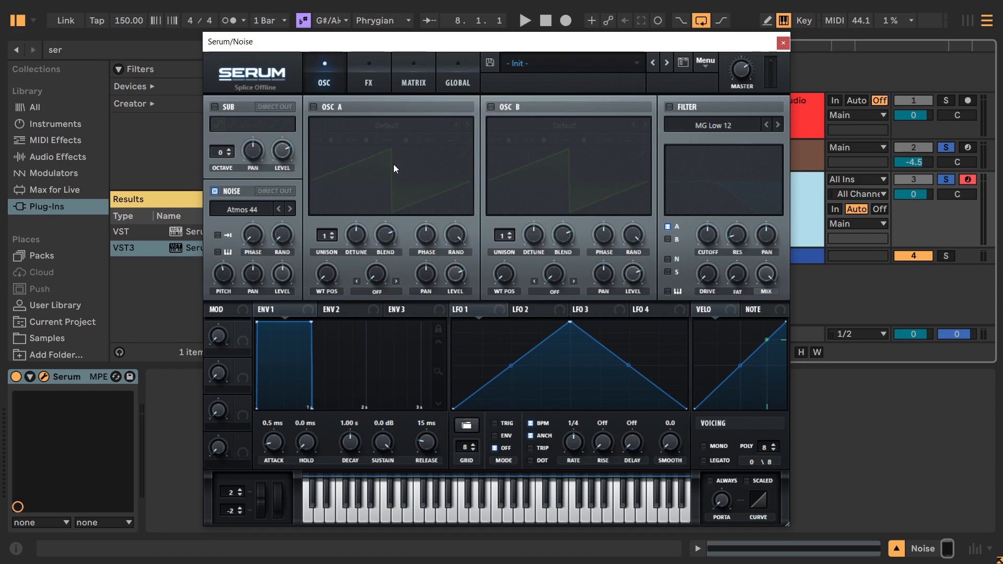
left_click(357, 83)
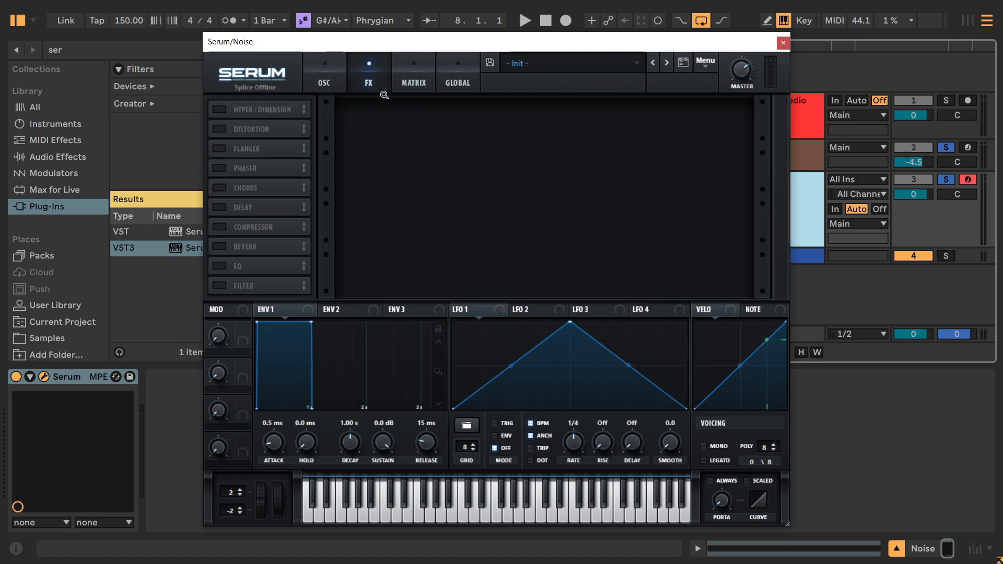
left_click(218, 129)
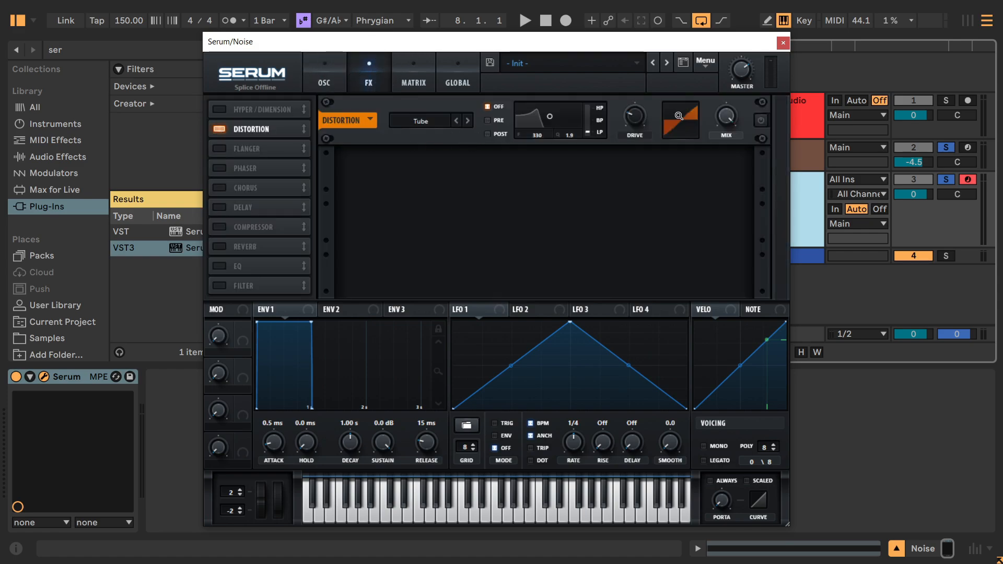
left_click(219, 129)
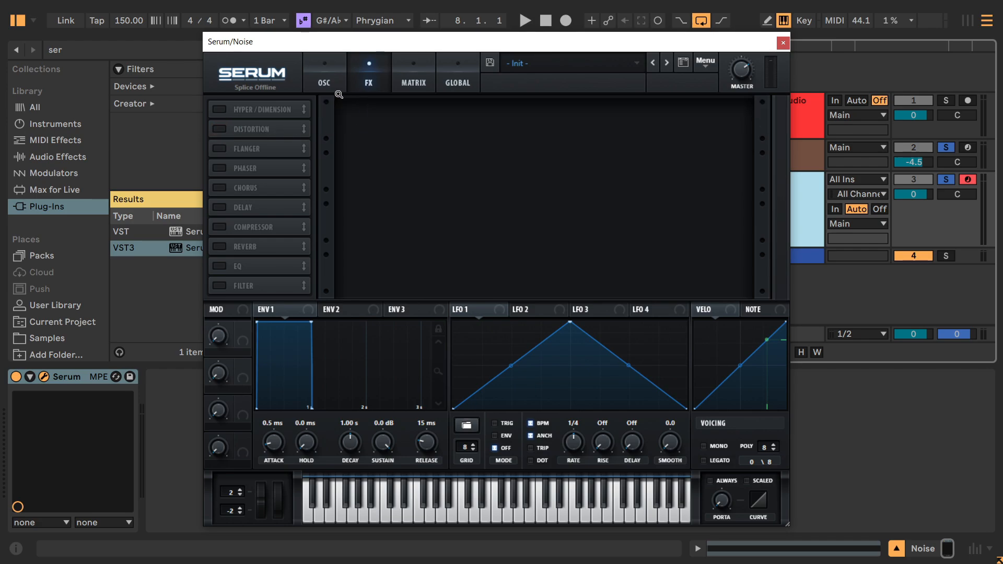
left_click(333, 89)
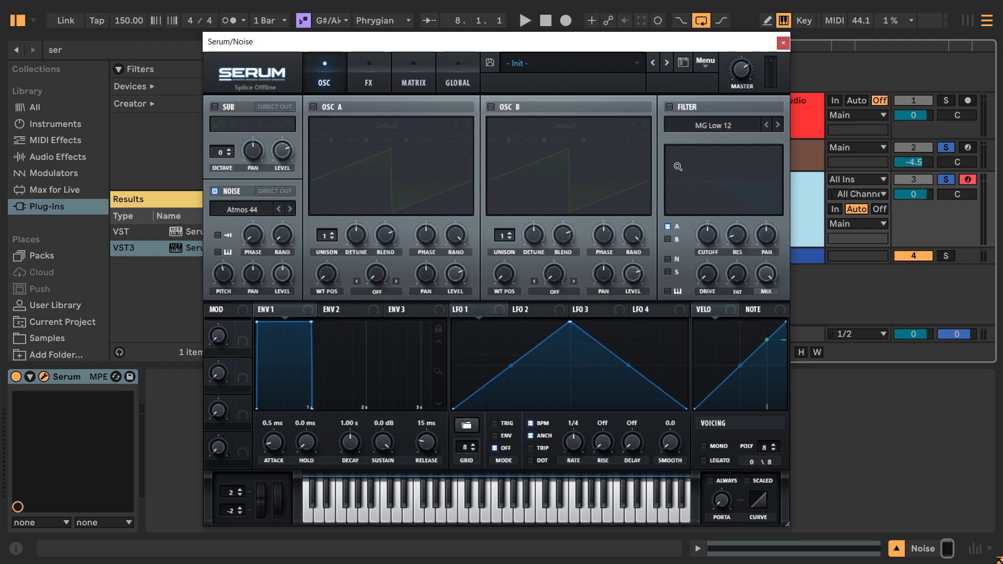
Enable the filter for the noise oscillator only and set its type to Scream LP.
left_click(669, 107)
left_click(669, 107)
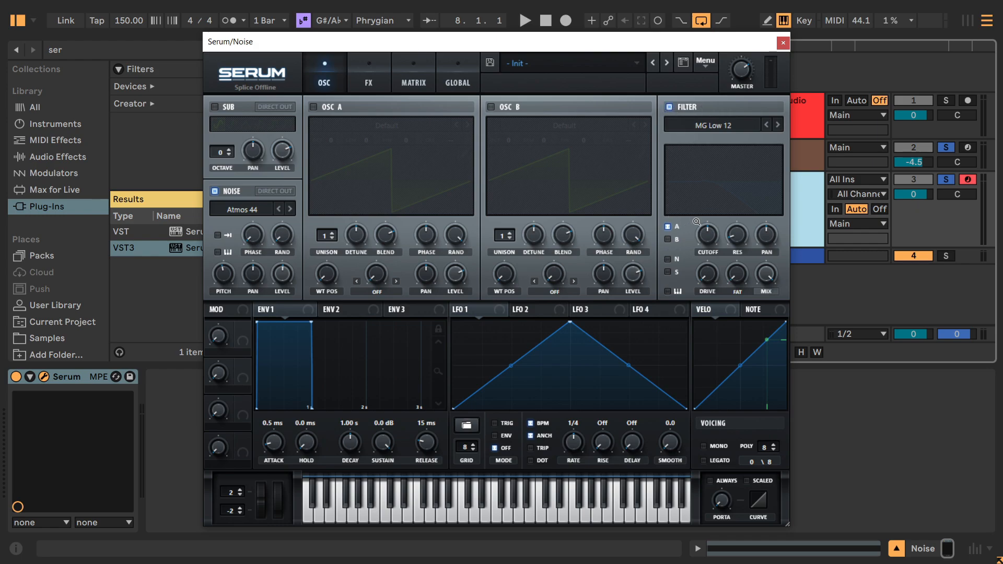
left_click(667, 261)
left_click(699, 128)
mouse_move(707, 180)
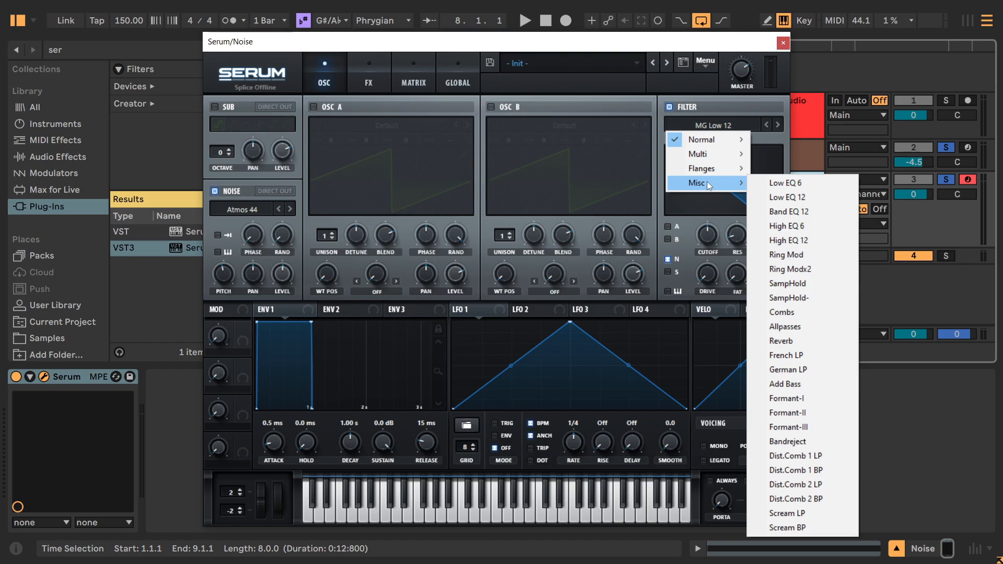
left_click(802, 516)
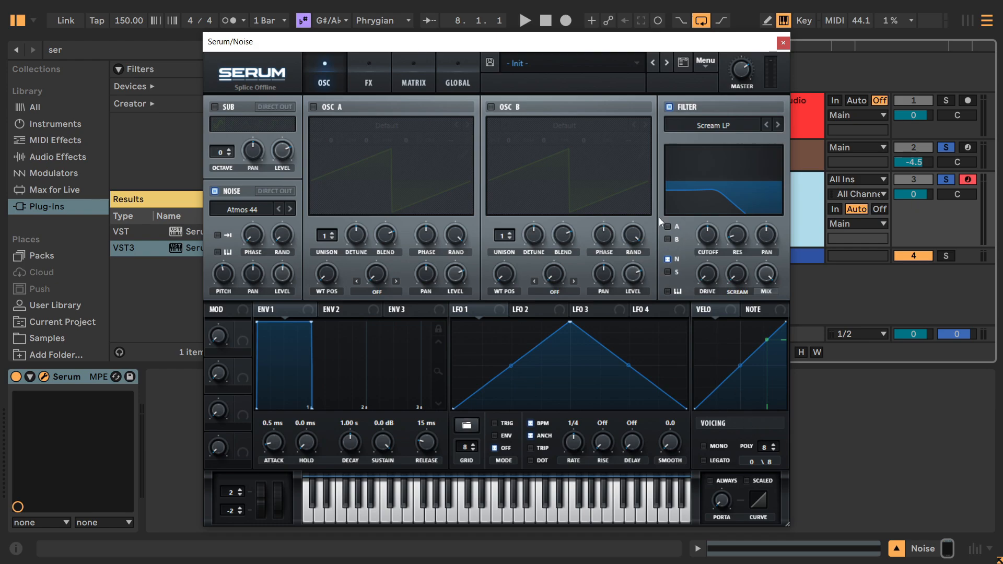
Raise the Scream LP filter's cutoff and set its resonance to 59% during playback.
left_click(704, 135)
left_click(737, 240)
key("space")
left_click_drag(709, 233, 739, 166)
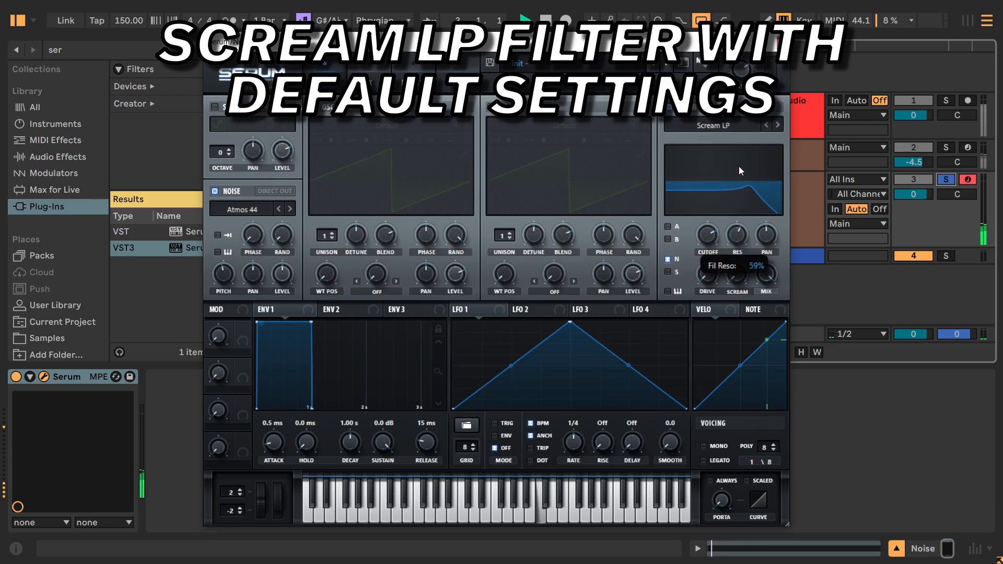
left_click_drag(710, 234, 702, 206)
Compare the noise sound with the Scream LP filter bypassed and active.
left_click(669, 107)
left_click(668, 107)
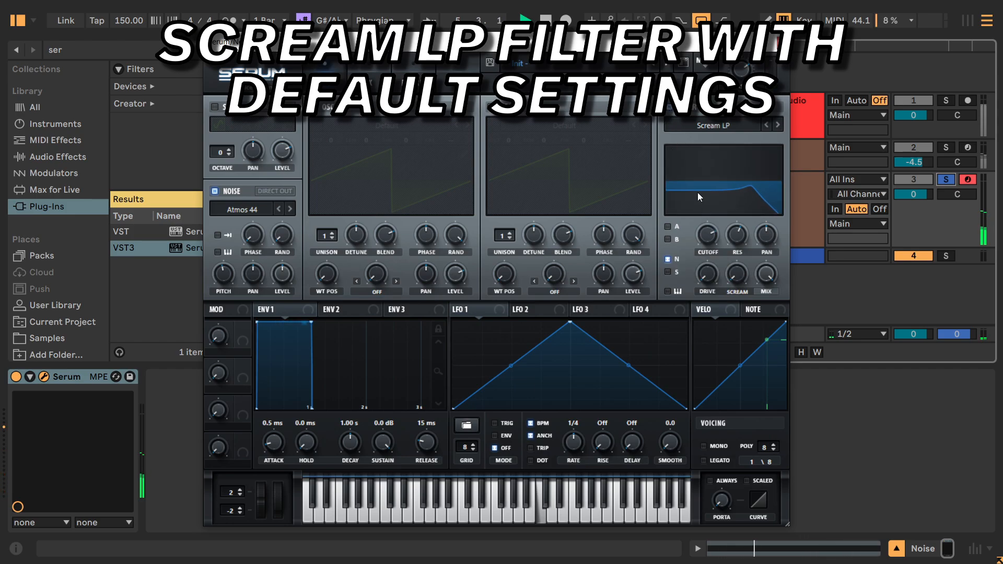
left_click(668, 107)
left_click(669, 107)
key("space")
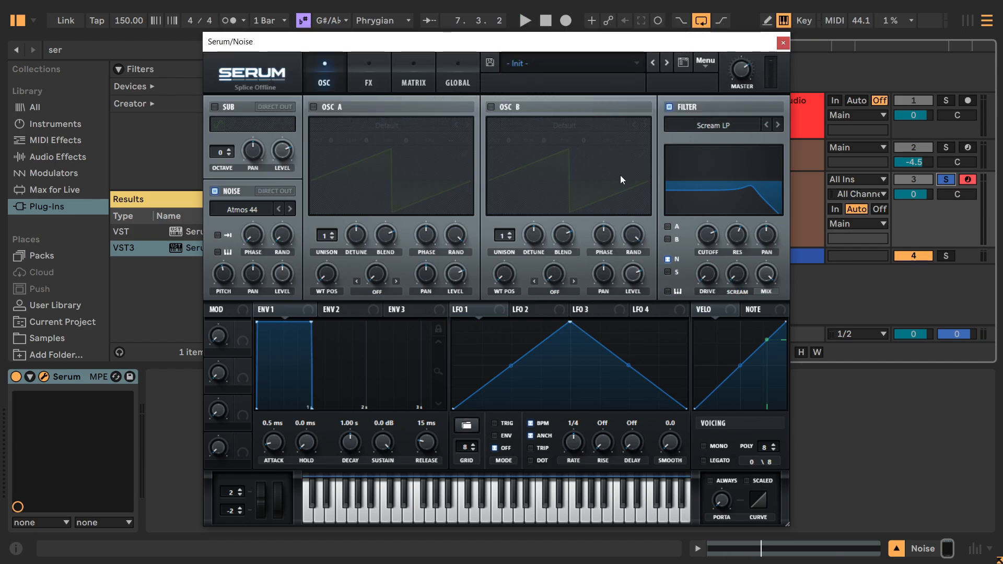
left_click(701, 230)
left_click(734, 234)
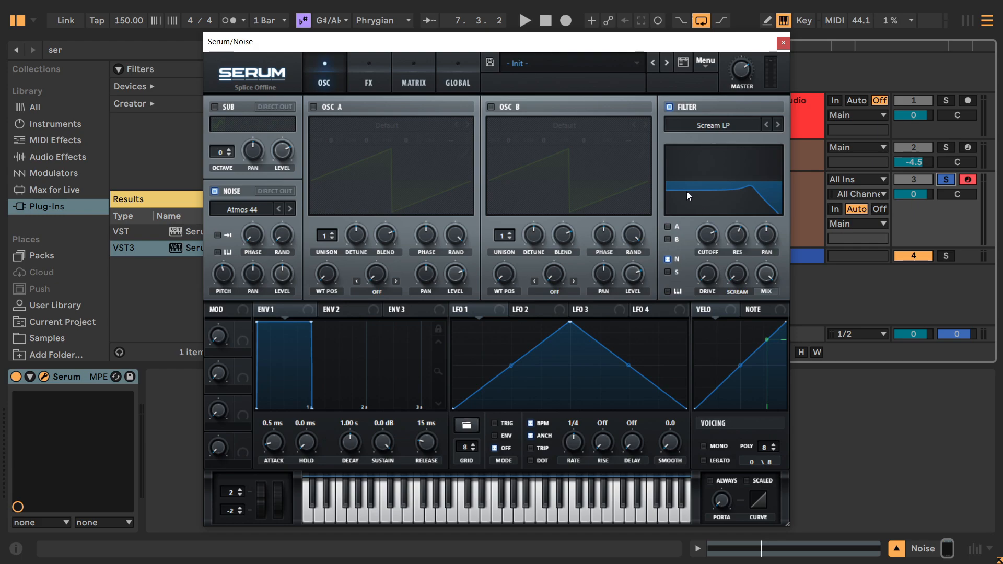
left_click(669, 109)
left_click(668, 108)
left_click(668, 109)
left_click(668, 109)
Raise the drive of the Scream LP filter.
left_click_drag(707, 274, 714, 237)
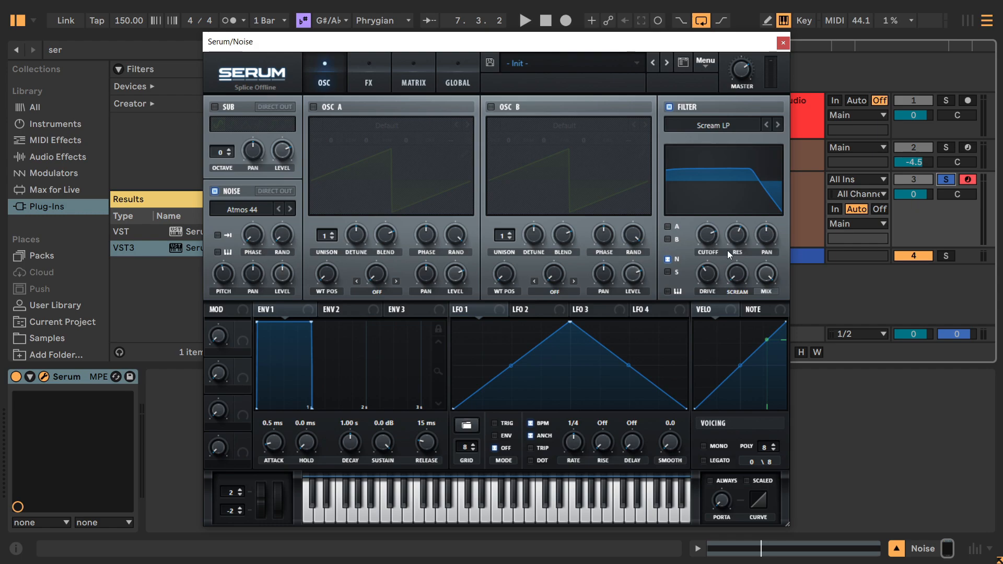
left_click_drag(715, 278, 711, 261)
left_click(368, 78)
left_click(224, 130)
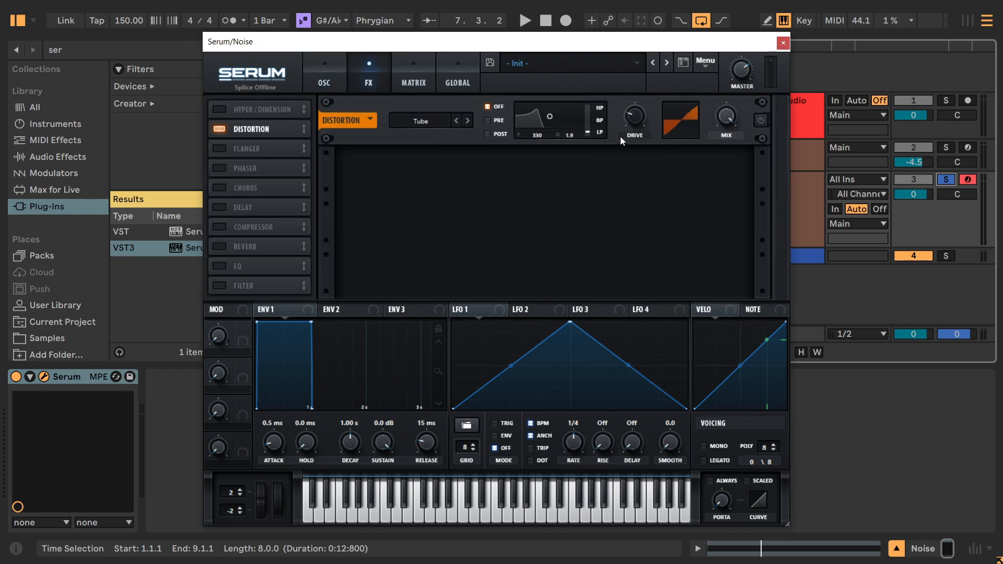
left_click(248, 131)
left_click(301, 78)
left_click(321, 75)
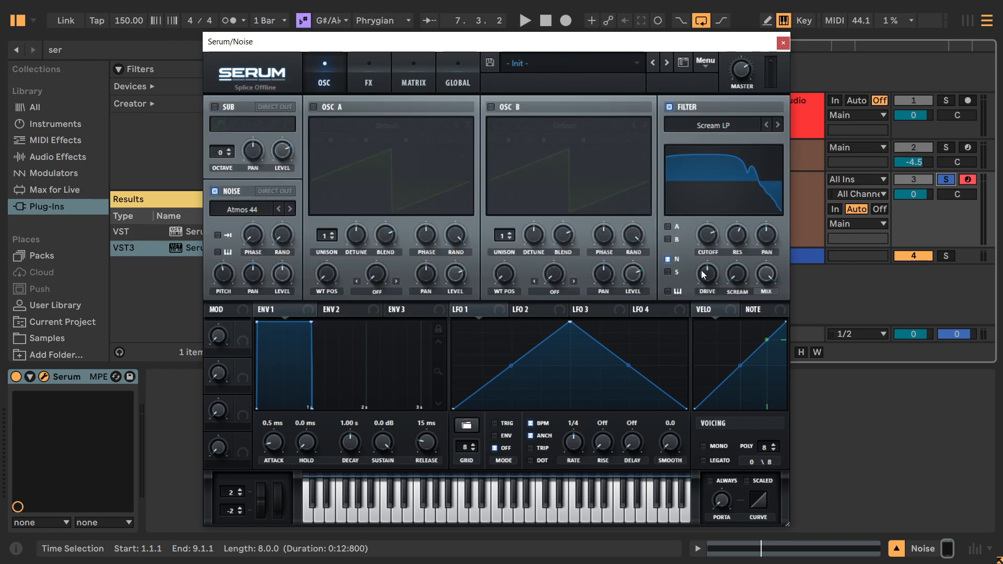
Adjust the filter's Scream amount and drive while auditioning the distorted noise.
left_click_drag(739, 275, 734, 179)
left_click_drag(745, 277, 736, 370)
key("space")
left_click_drag(707, 278, 739, 258)
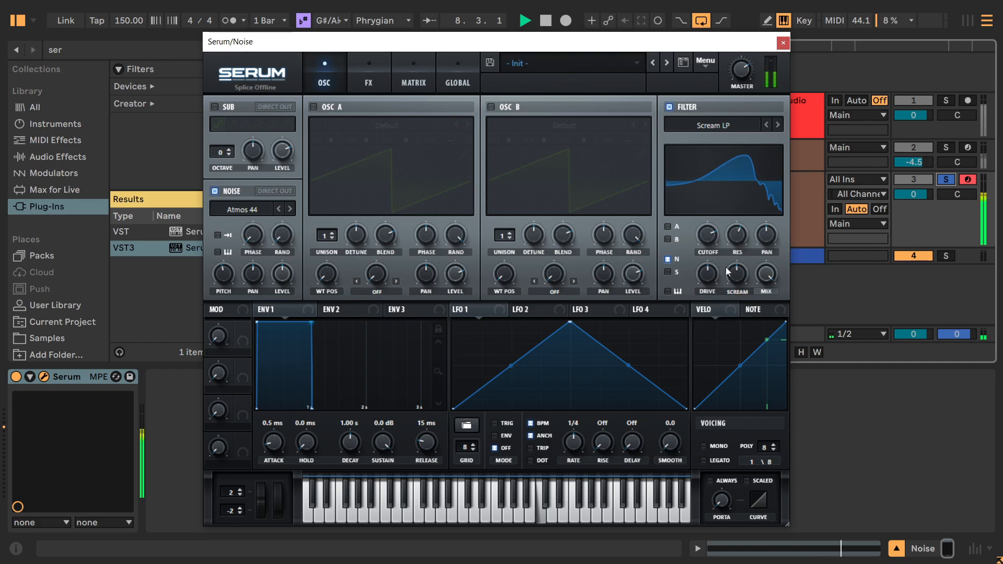
key("space")
left_click(706, 275)
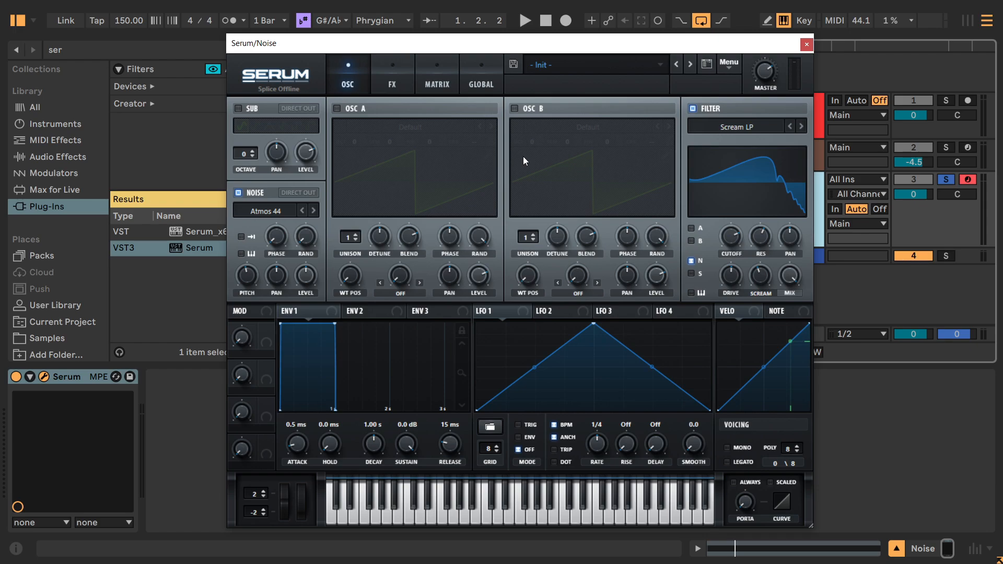
Assign LFO 1 to modulate the filter's drive.
mouse_move(413, 44)
left_mouse_down()
mouse_move(429, 172)
mouse_move(416, 45)
left_mouse_up()
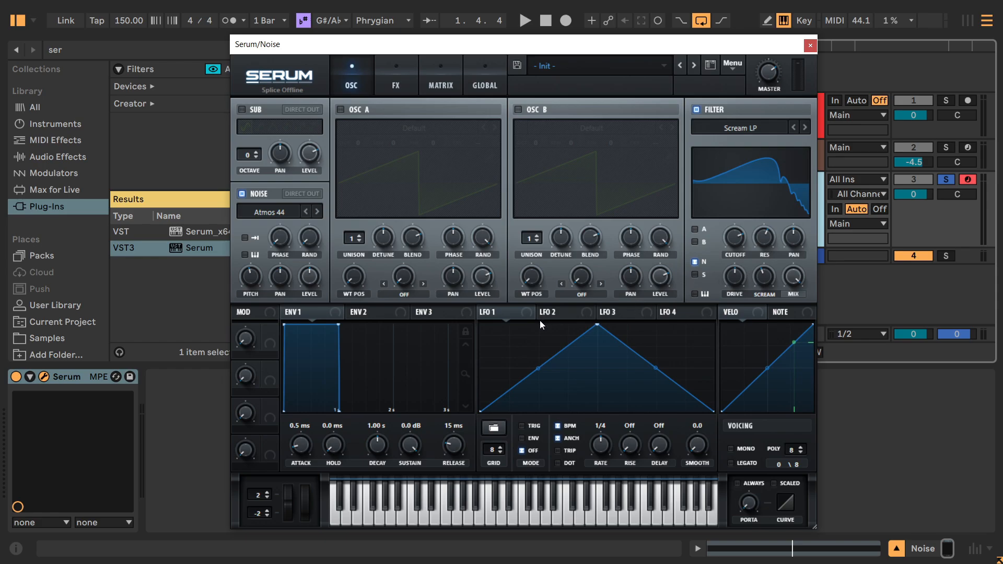
left_click_drag(499, 315, 697, 290)
left_click_drag(750, 277, 737, 280)
Reshape LFO 1 into two peaks that fall to zero past mid-cycle and set its rate to 1/8 during playback.
double_click(538, 333)
left_click_drag(538, 333, 526, 325)
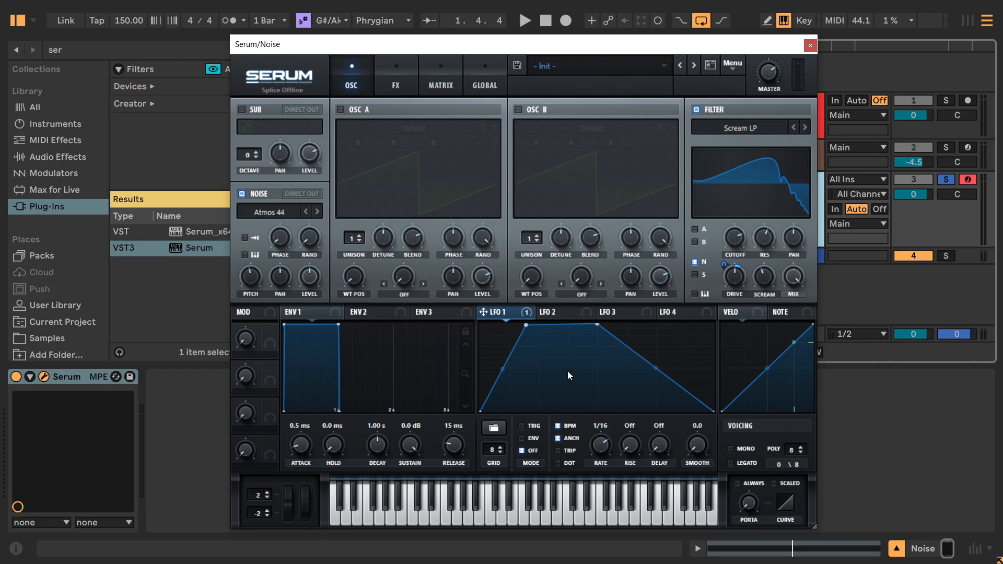
left_click_drag(598, 325, 546, 398)
double_click(599, 350)
left_click_drag(599, 349, 590, 331)
double_click(665, 355)
left_click_drag(664, 355, 617, 412)
key("space")
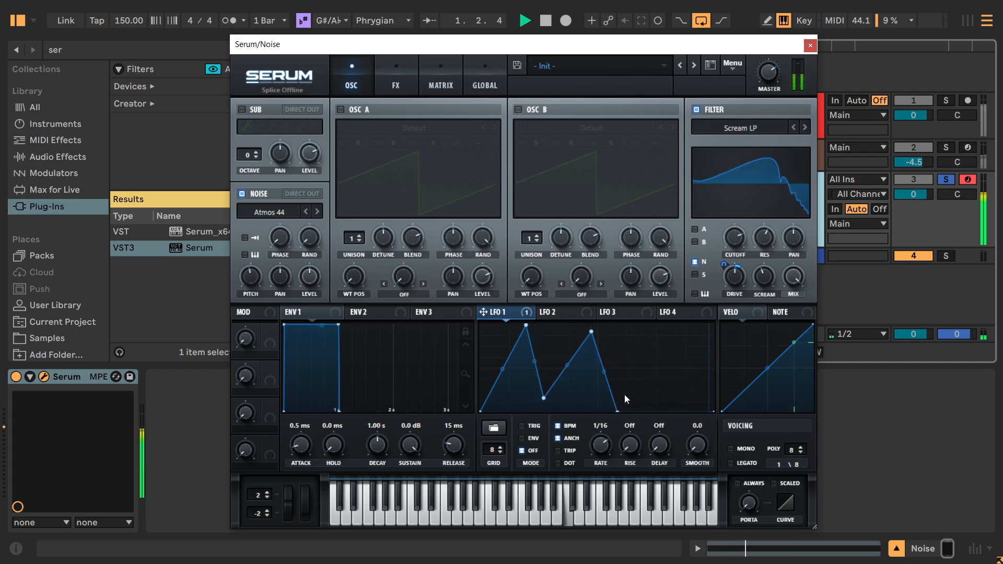
left_click_drag(603, 447, 601, 450)
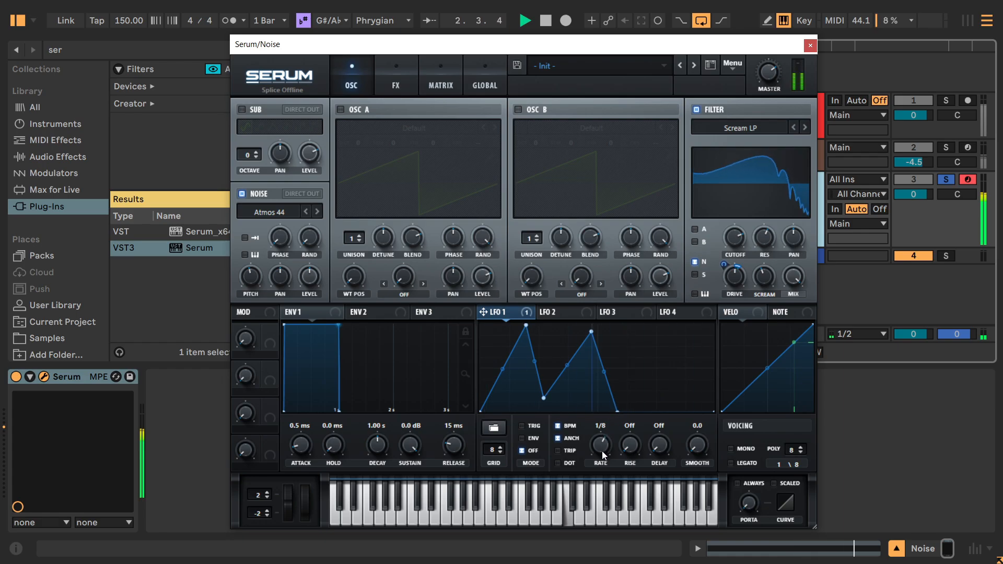
Remove the LFO 1 modulation from the filter's drive.
left_click(570, 314)
left_click(522, 314)
right_click(729, 279)
left_click(736, 298)
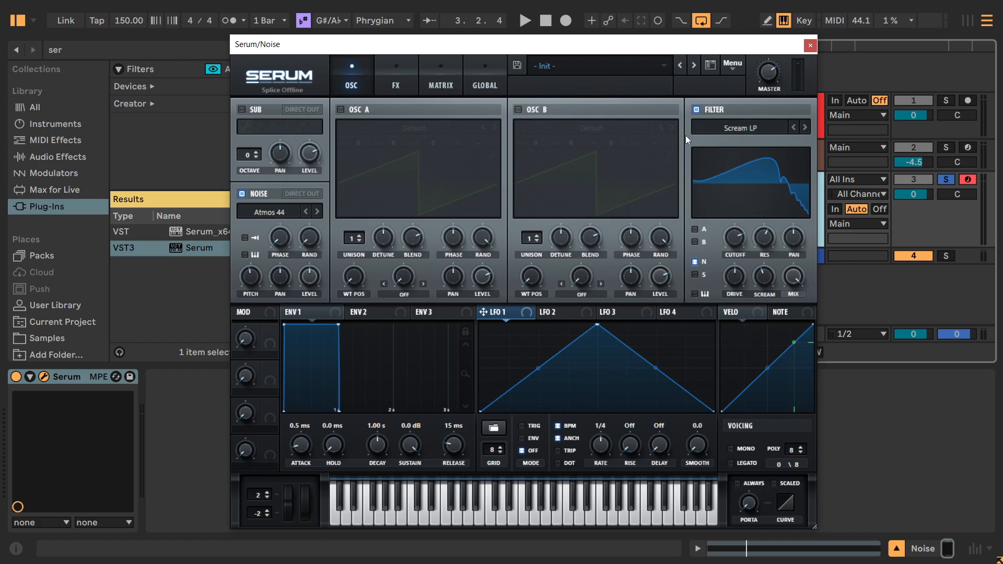
Examine the Chaos 1 and Chaos 2 settings among Serum's global options.
left_click(481, 87)
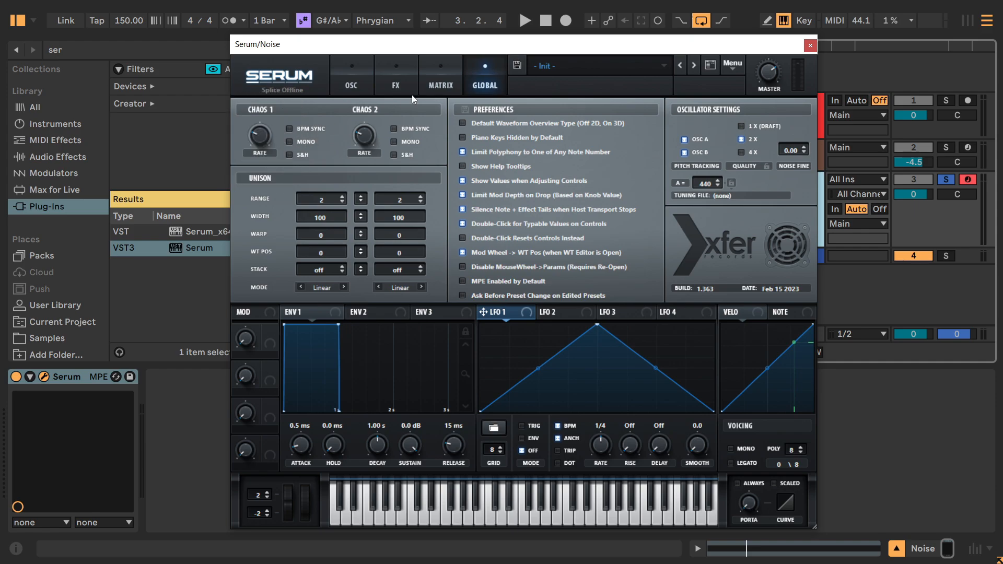
key("ctrl")
key("ctrl")
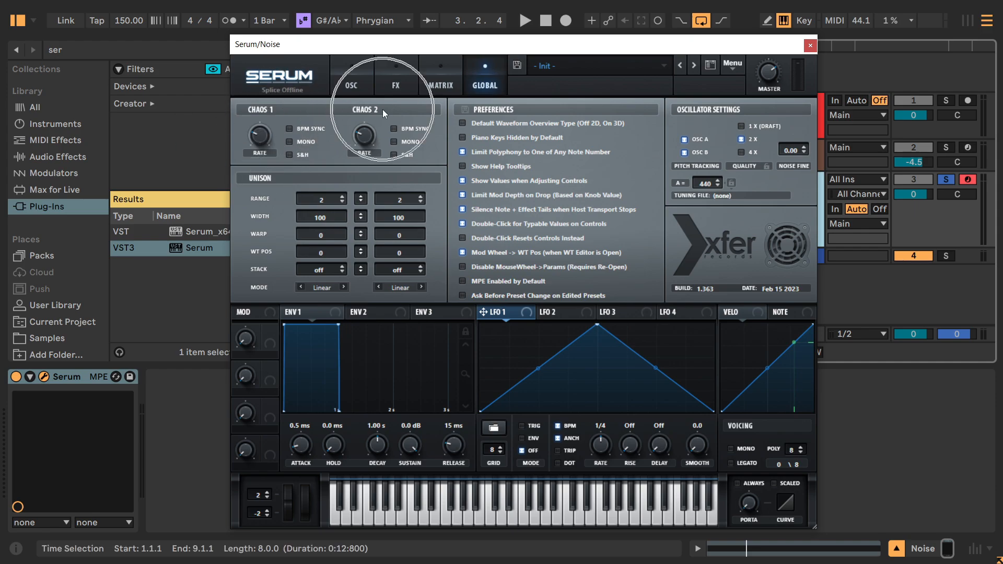
left_click(361, 86)
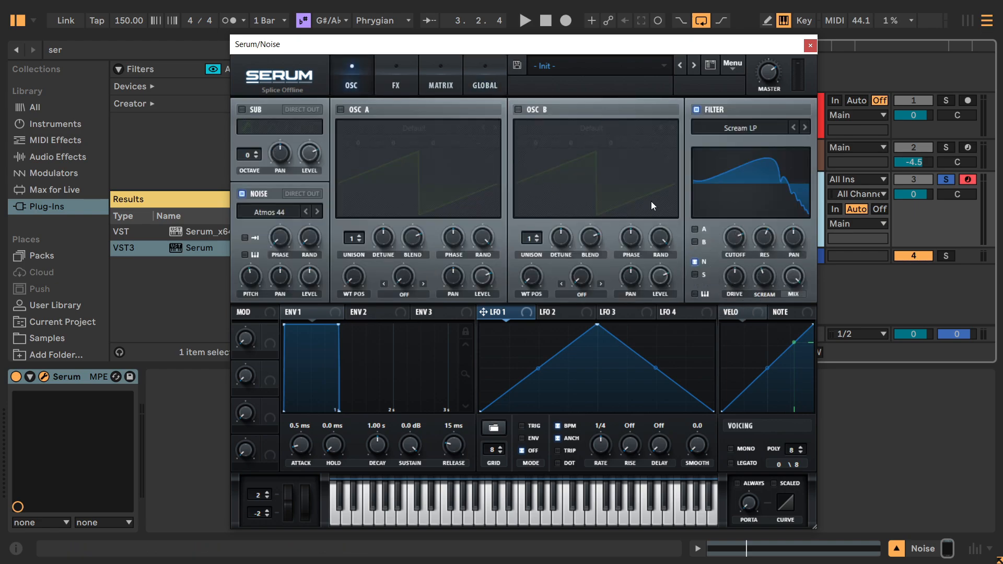
Route Chaos1 to Fil Driv in the first row of the modulation matrix and check the filter's drive knob.
left_click(438, 86)
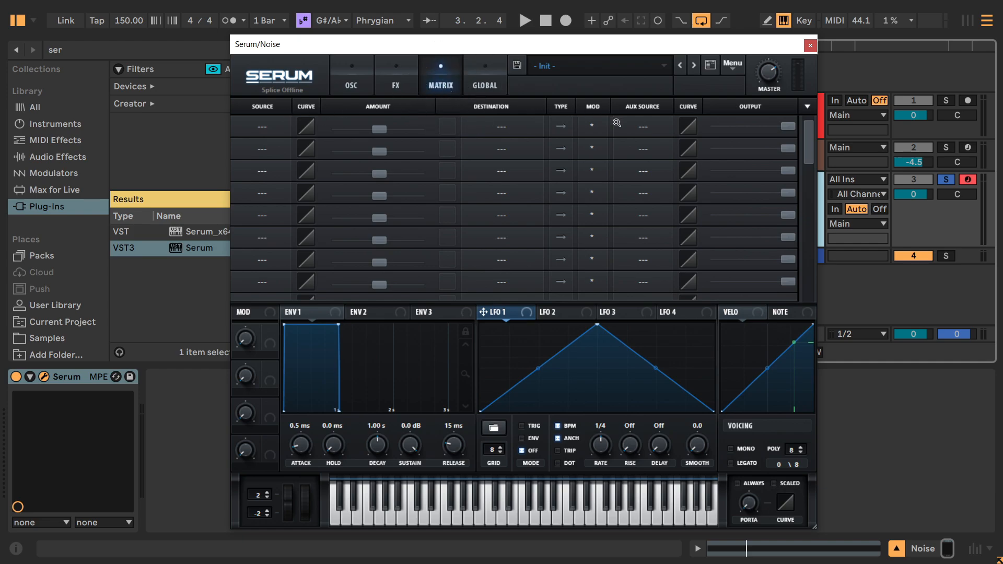
left_click(264, 129)
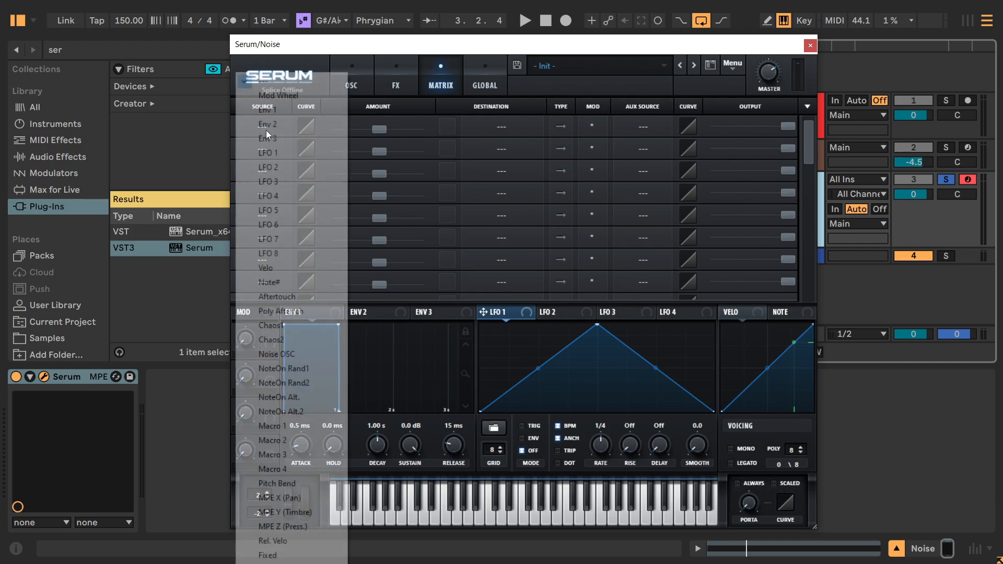
left_click(271, 325)
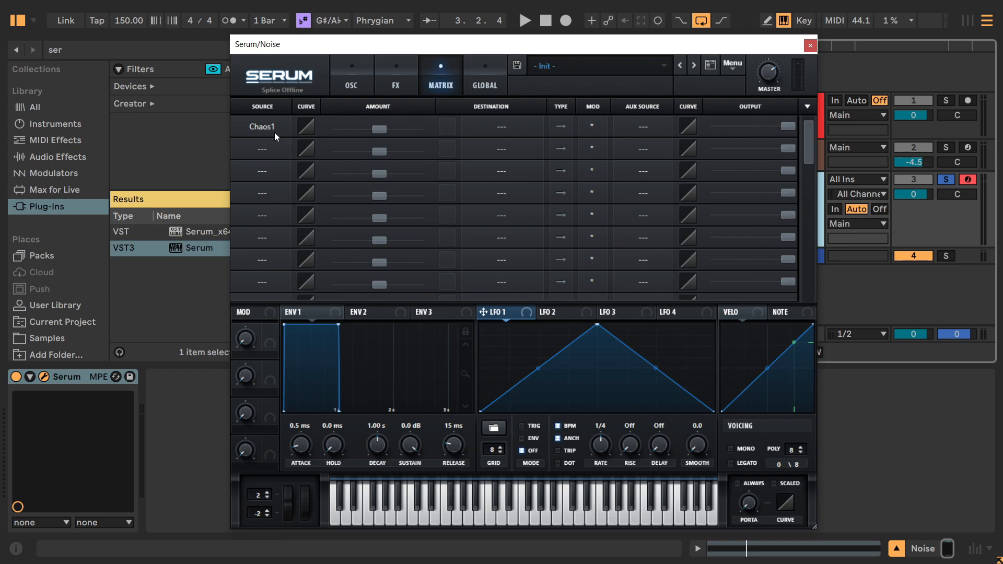
left_click(481, 131)
mouse_move(529, 217)
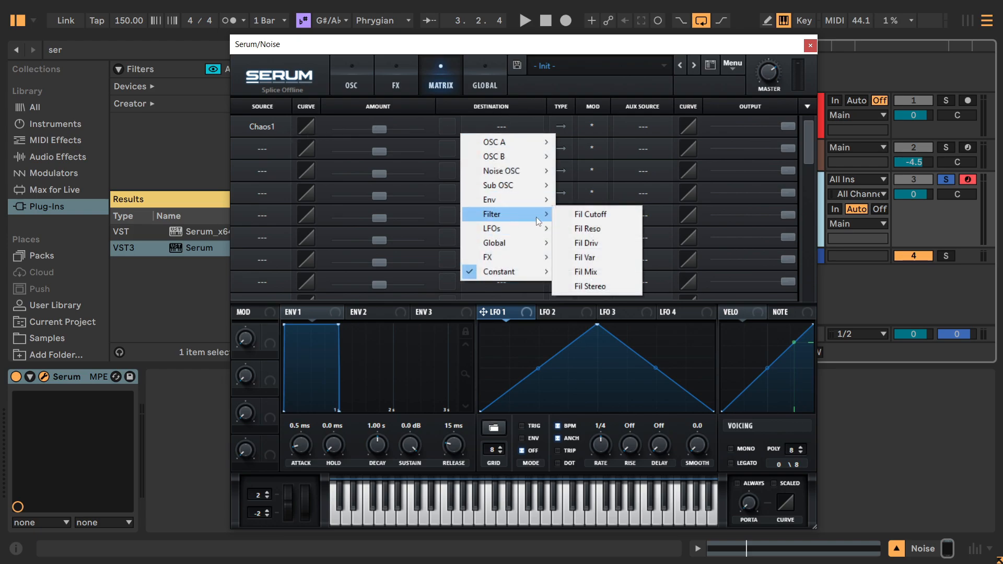
left_click(587, 243)
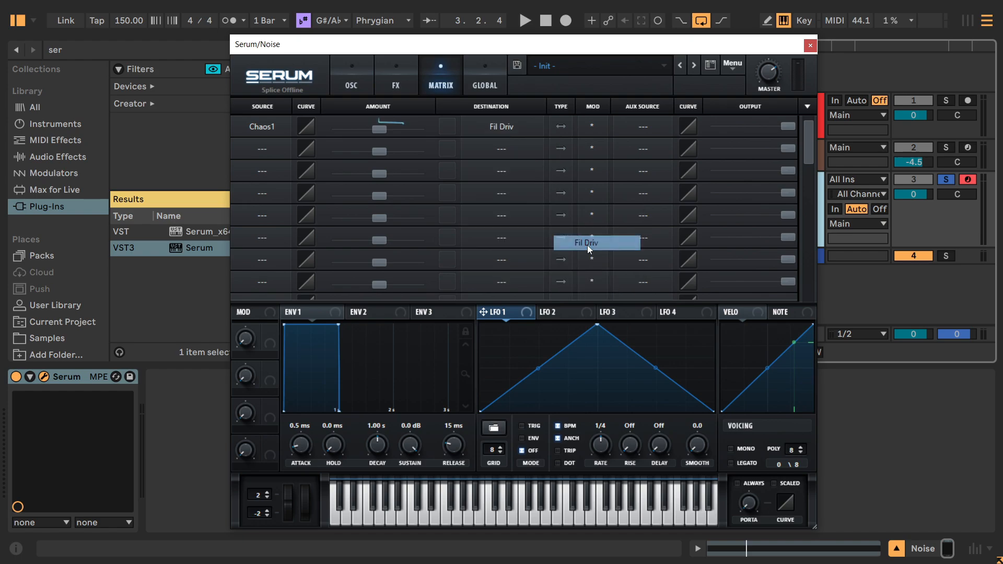
left_click(341, 83)
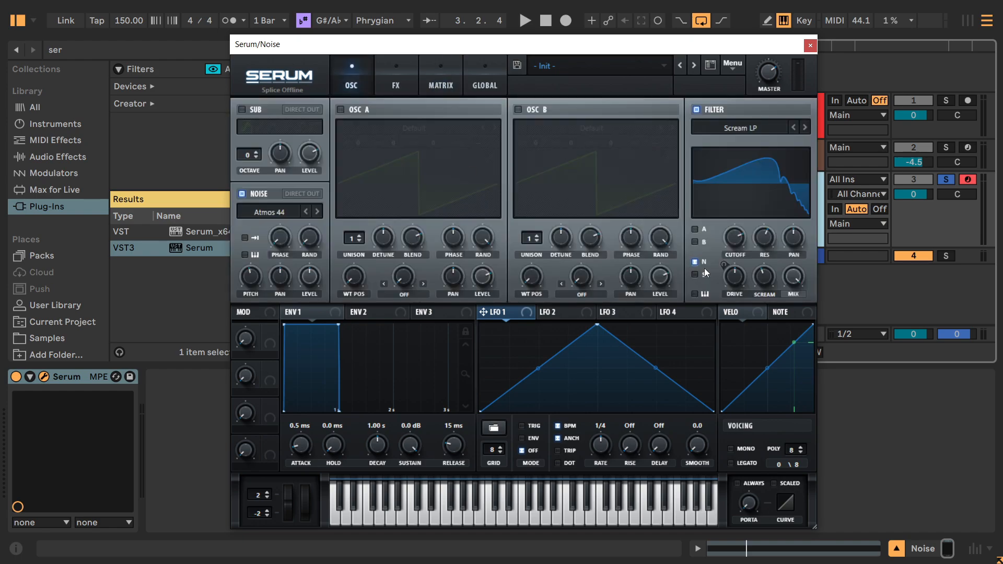
Give the Chaos1 modulation of the filter's drive a small positive amount during playback.
left_click(444, 89)
left_click_drag(380, 129, 396, 124)
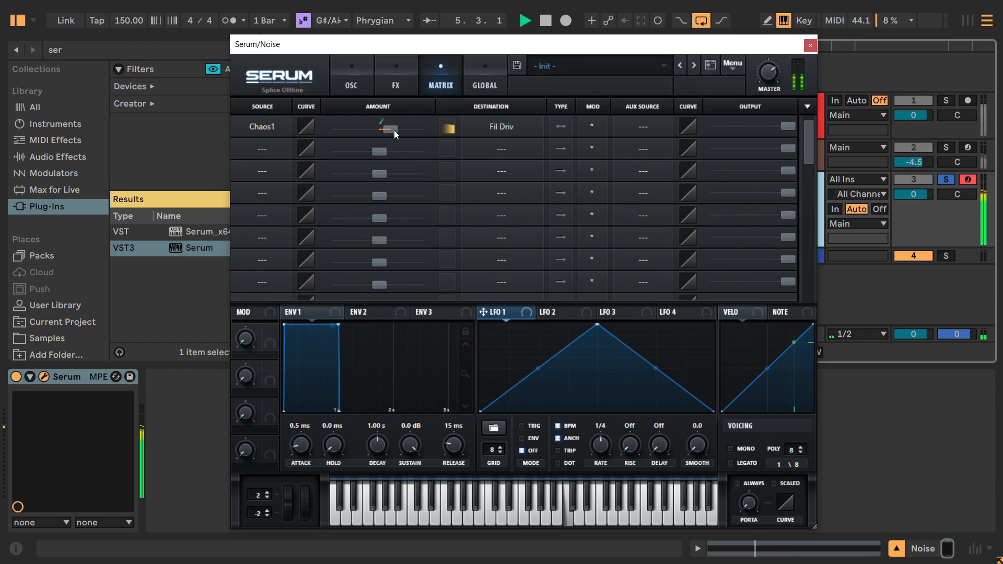
key("space")
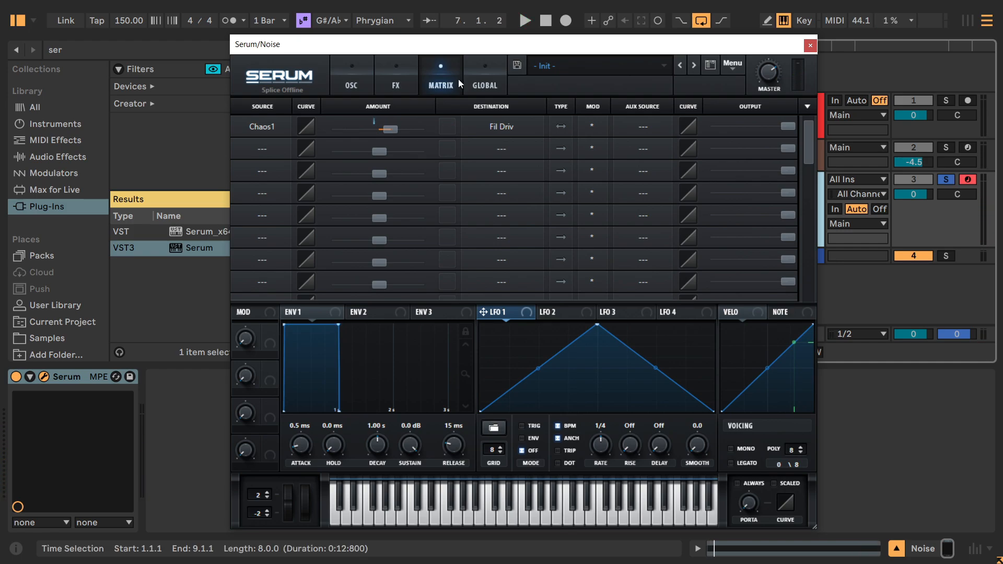
Try higher Chaos 1 rates during playback and slightly increase its modulation amount on the filter's drive.
left_click(483, 84)
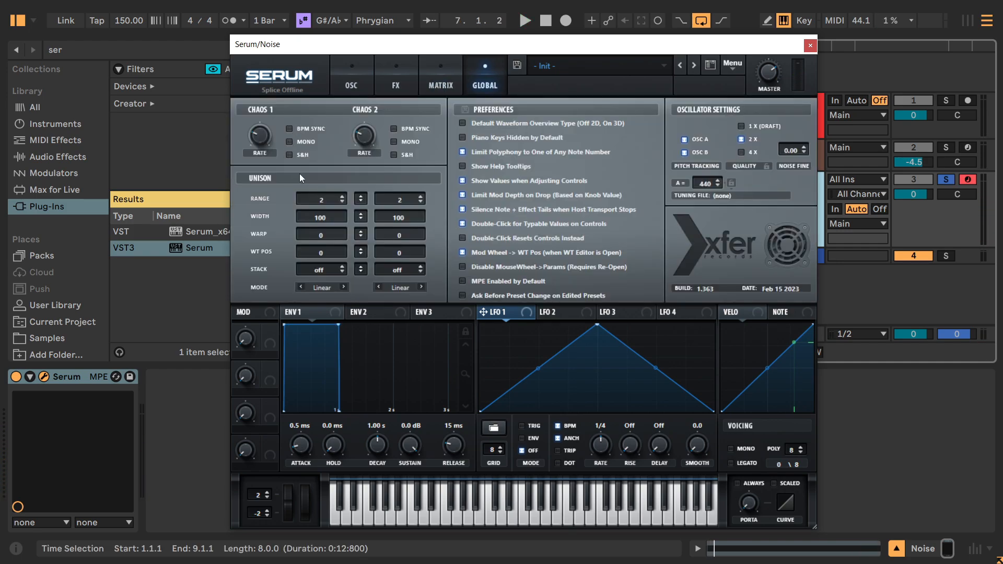
mouse_move(261, 140)
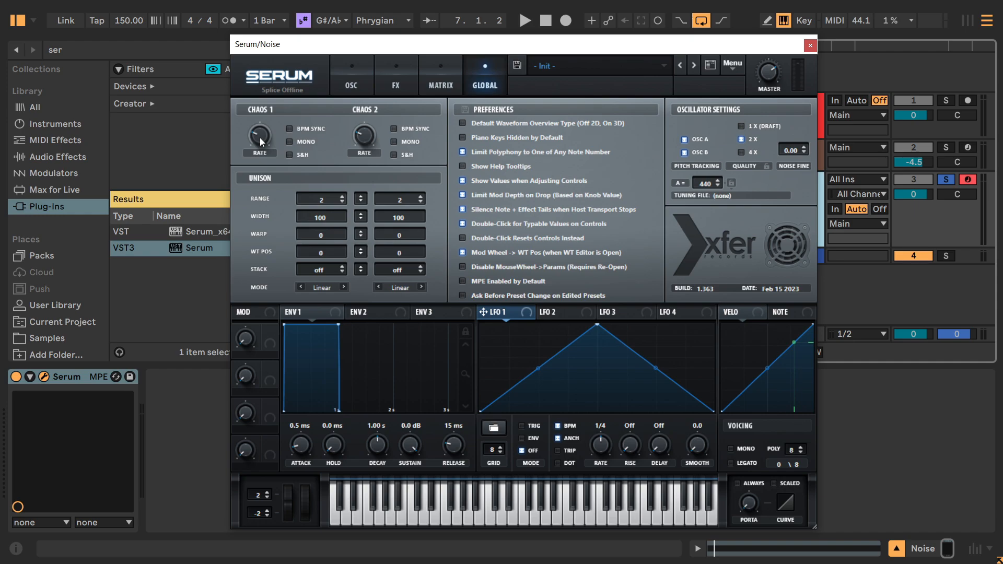
key("space")
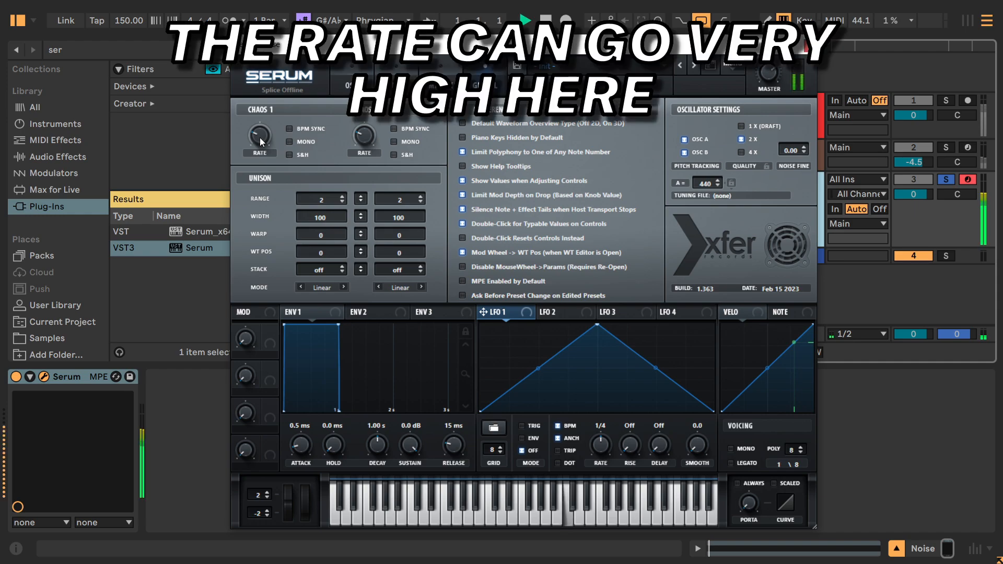
left_click_drag(259, 136, 292, 122)
left_click(440, 66)
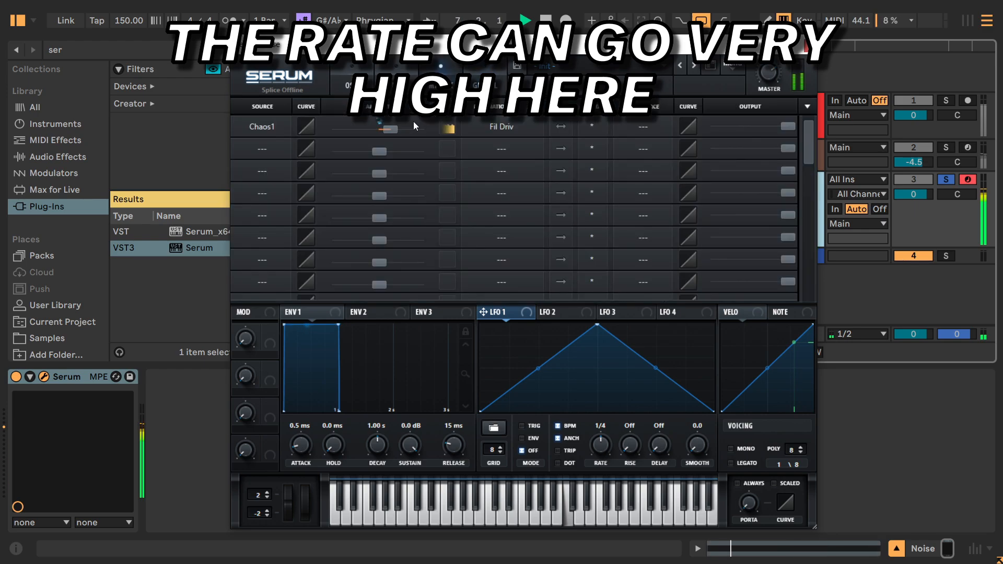
left_click_drag(384, 130, 389, 130)
left_click(349, 88)
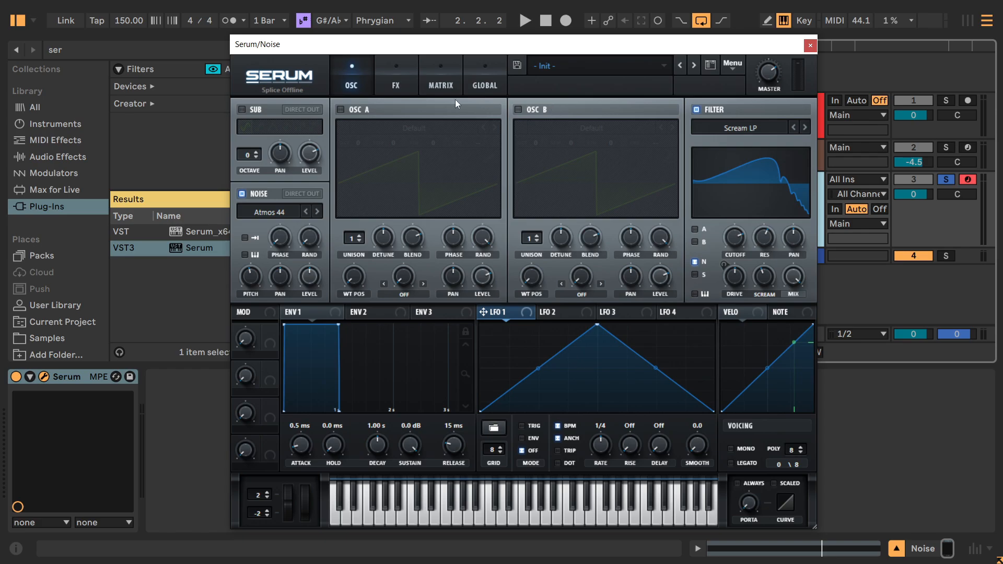
Route Chaos2 to Fil Var in the second matrix row and check the filter's Scream knob.
left_click(437, 88)
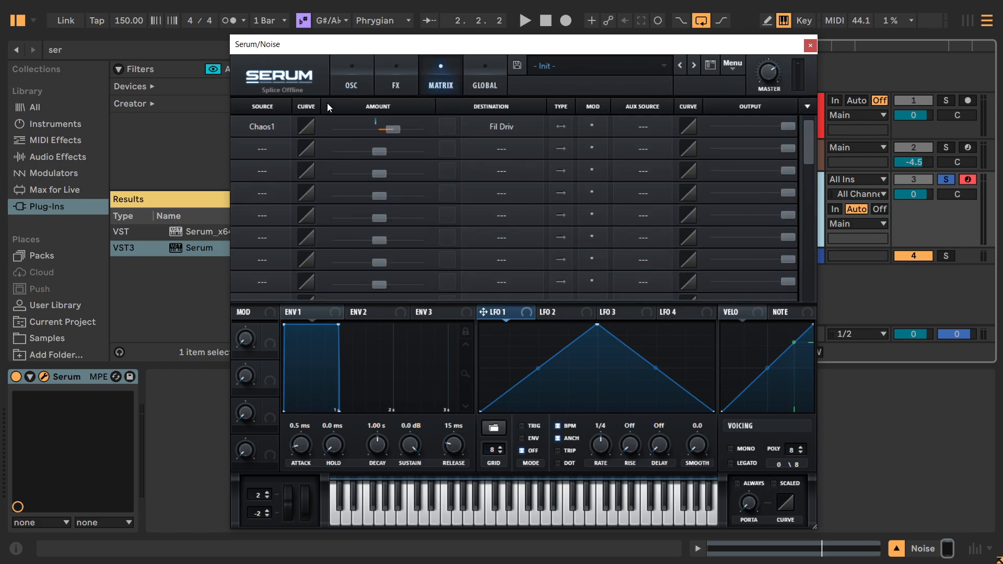
left_click(261, 152)
left_click(281, 320)
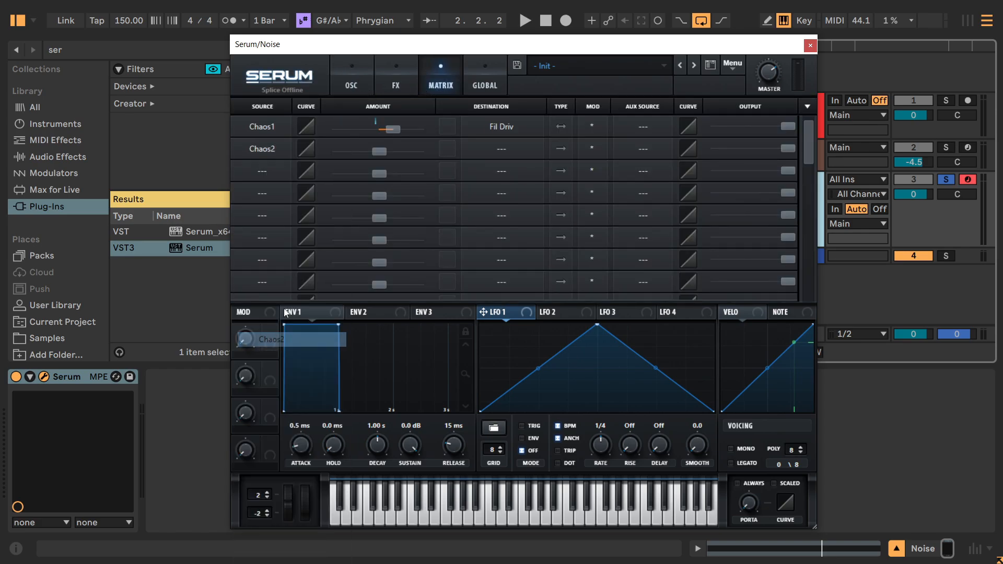
left_click(487, 152)
mouse_move(503, 236)
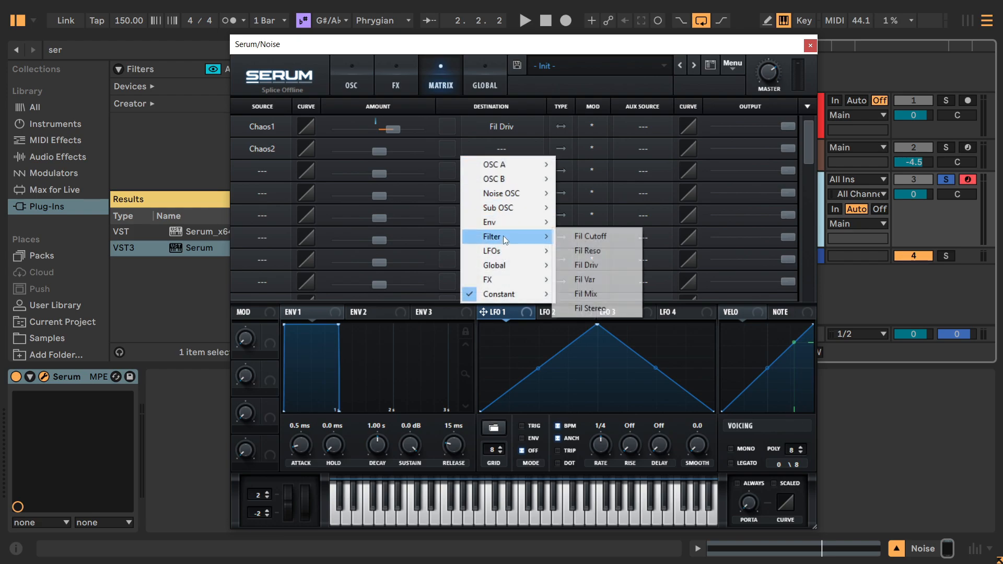
left_click(586, 280)
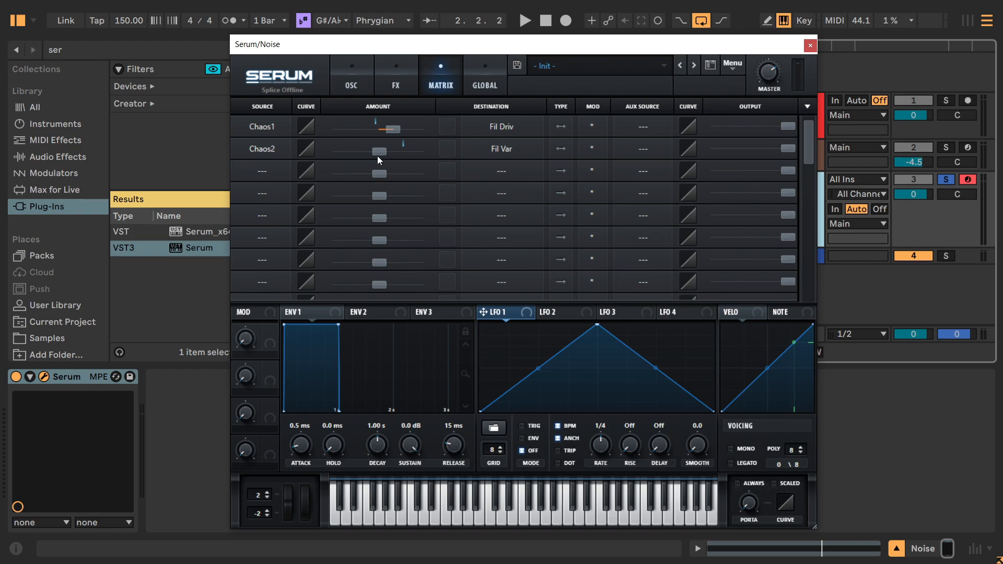
left_click(505, 157)
left_click(366, 71)
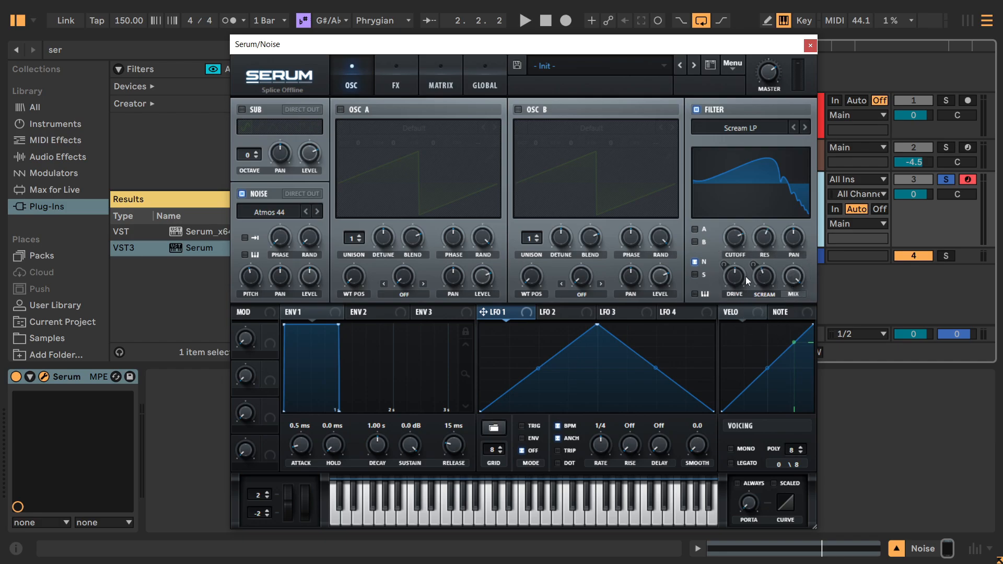
left_click(768, 296)
Reselect Fil Var as the Chaos2 destination, and switch the filter to Dist.Comb 1 BP and back to Scream LP.
left_click(400, 82)
left_click(454, 80)
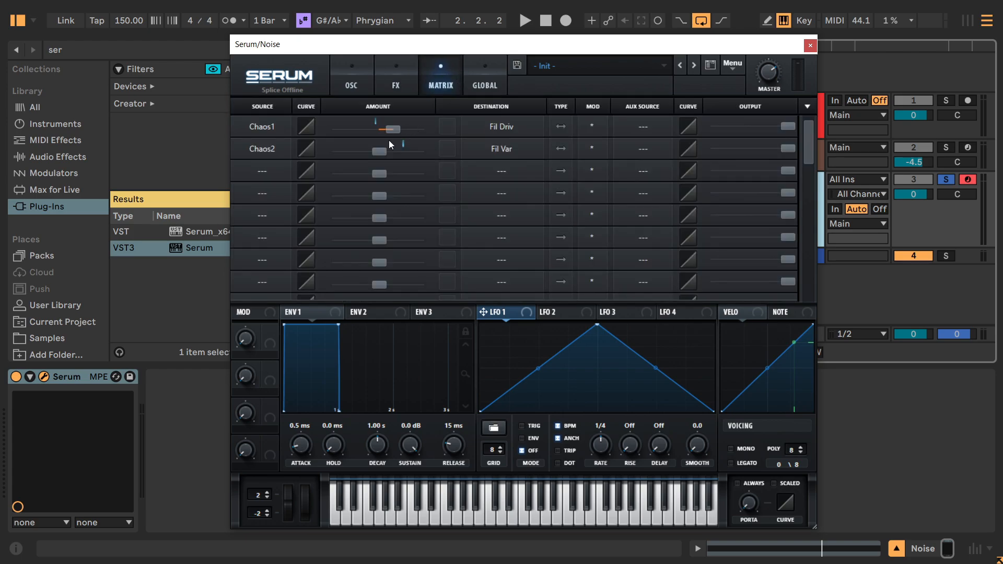
left_click(500, 154)
mouse_move(513, 234)
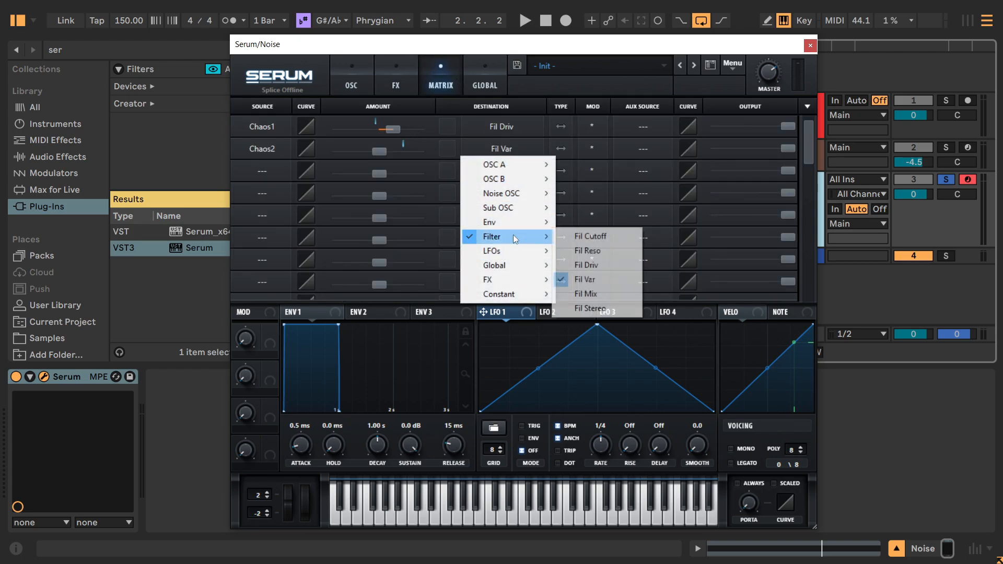
left_click(603, 278)
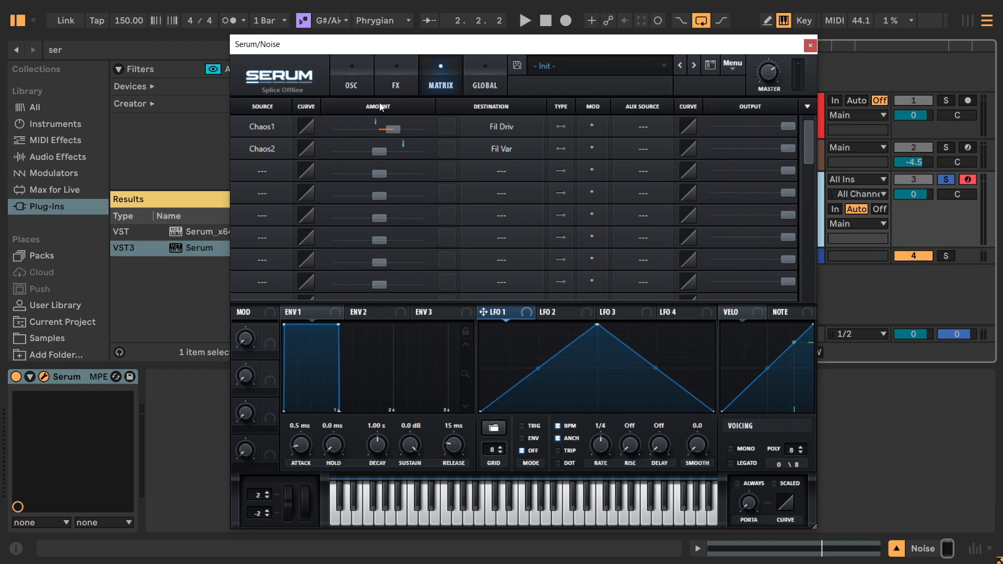
left_click(356, 82)
left_click(795, 129)
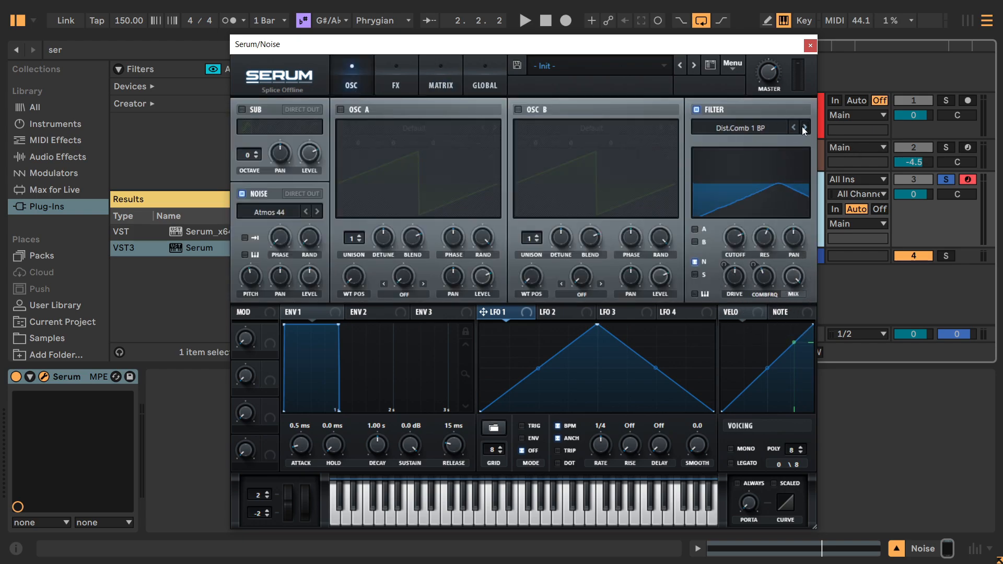
left_click(803, 128)
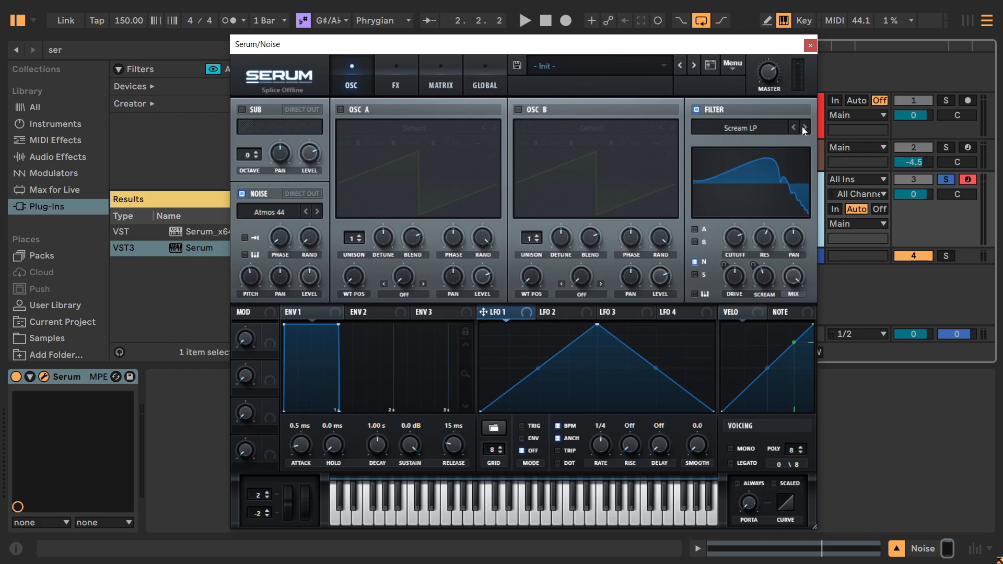
Set the Chaos2 to Fil Var modulation amount to about 9 during playback.
left_click(440, 83)
key("space")
left_click_drag(377, 155, 392, 153)
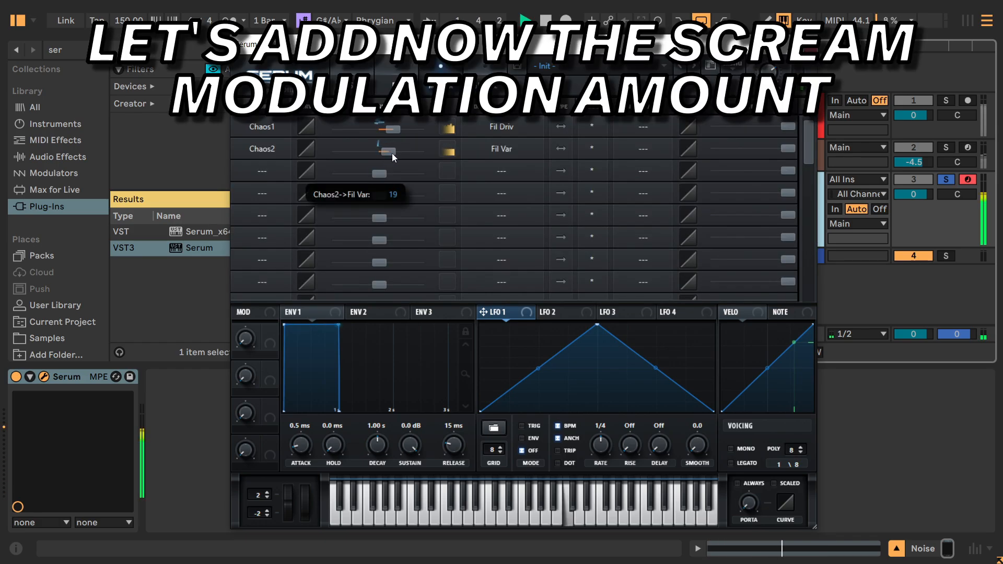
left_click(485, 84)
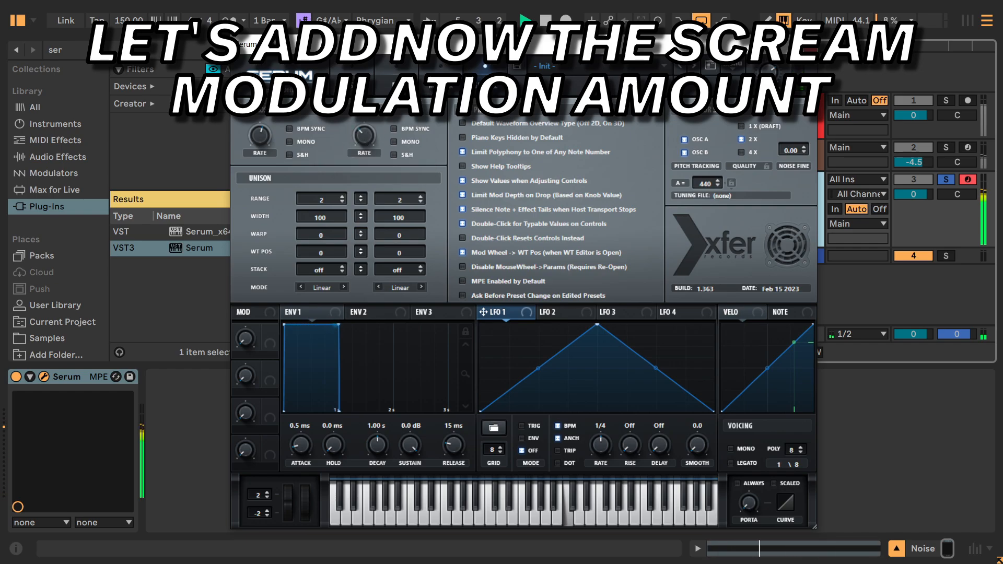
left_click(440, 81)
mouse_move(385, 150)
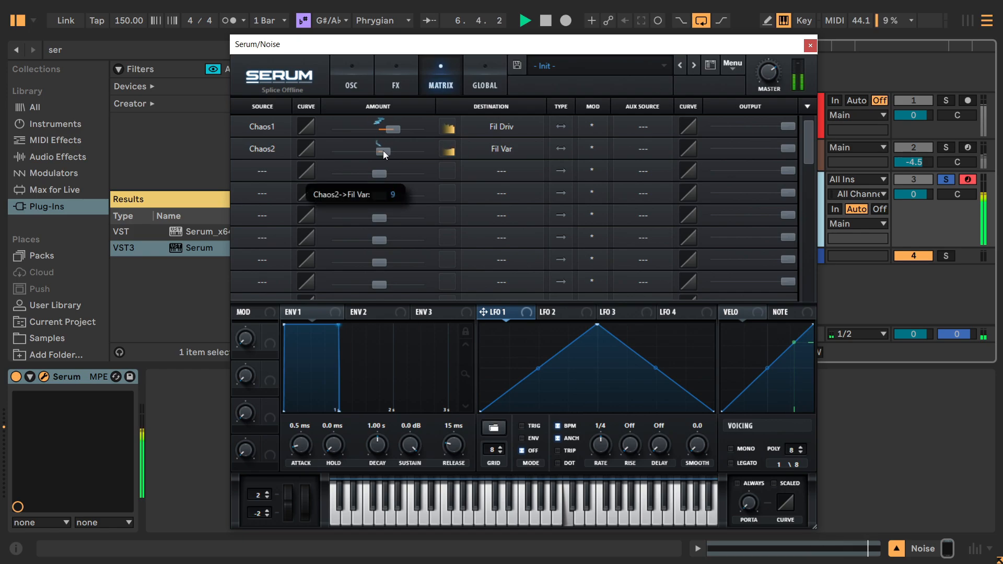
left_click_drag(383, 151, 384, 151)
Try out the BPM Sync and S&H options of Chaos 1 and the S&H and Mono options of Chaos 2 during playback.
left_click(398, 83)
left_click(441, 84)
left_click(484, 84)
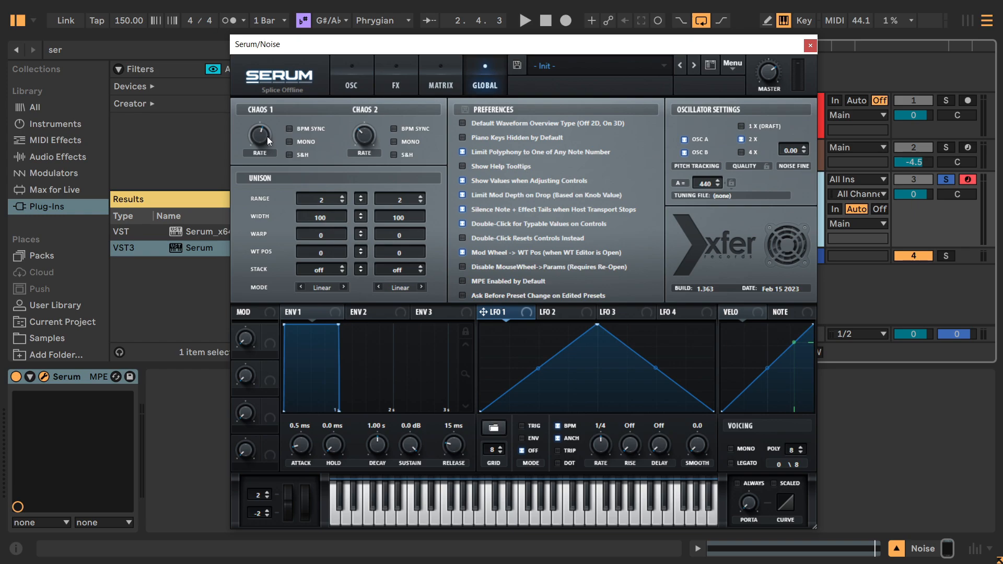
mouse_move(267, 136)
key("space")
left_click(287, 130)
left_click(287, 130)
left_click(289, 143)
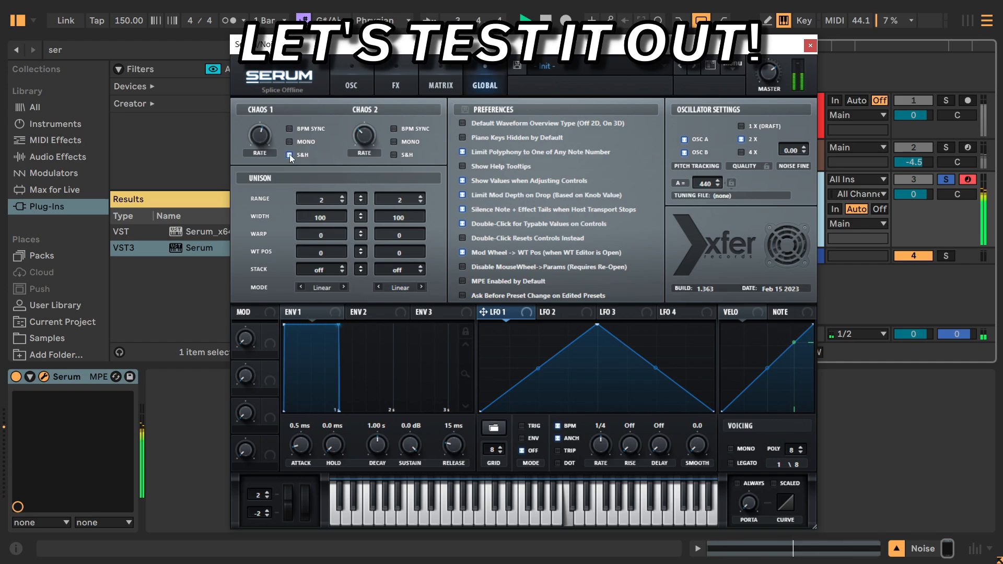
left_click(393, 155)
left_click(394, 142)
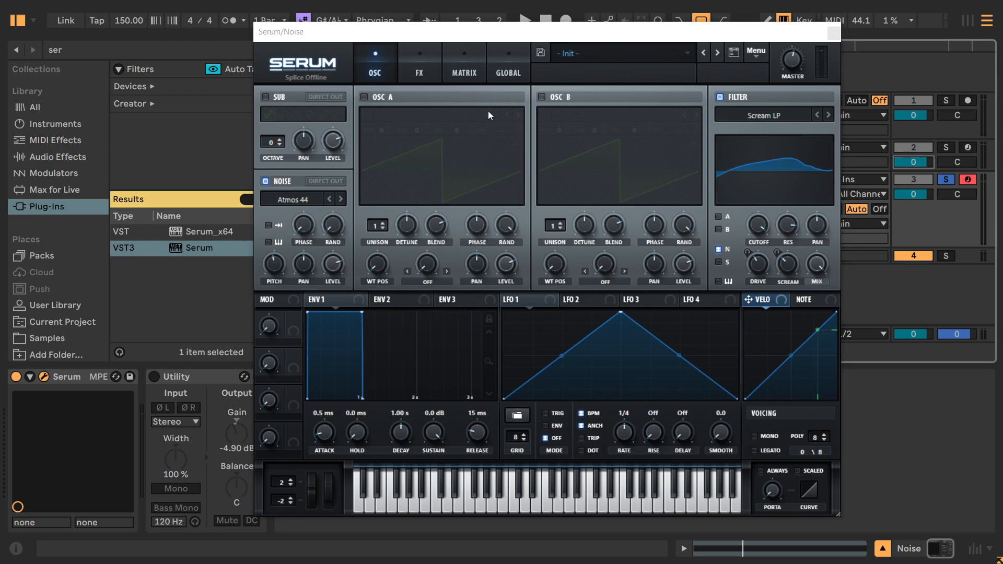
Review the Chaos1 and Chaos2 routings in the modulation matrix and close the Serum window.
left_click(346, 166)
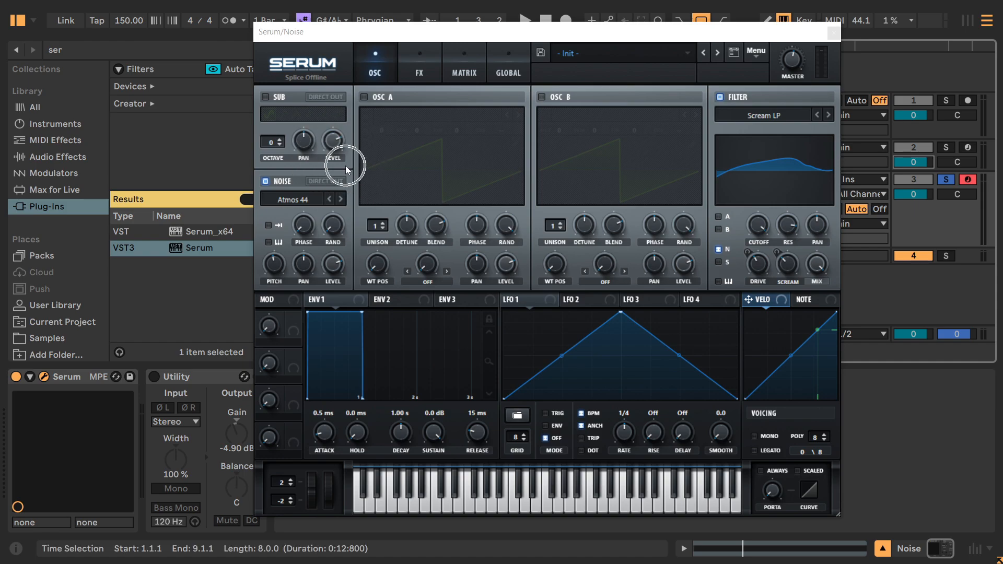
left_click(422, 79)
left_click(448, 72)
left_click(472, 117)
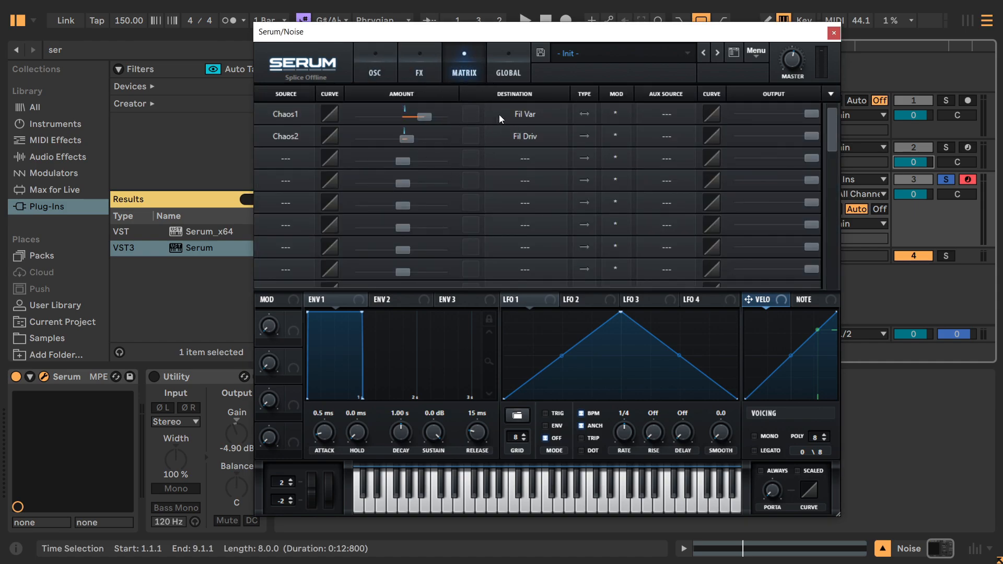
left_click(832, 33)
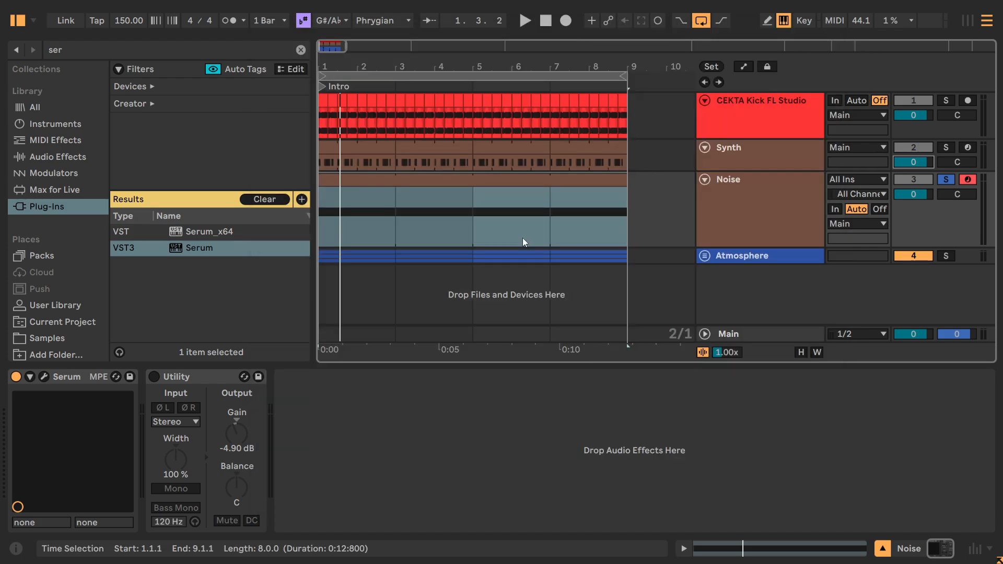
Solo the Synth and kick tracks alongside Noise, play them together, and select the Noise track.
left_click(945, 149, "ctrl")
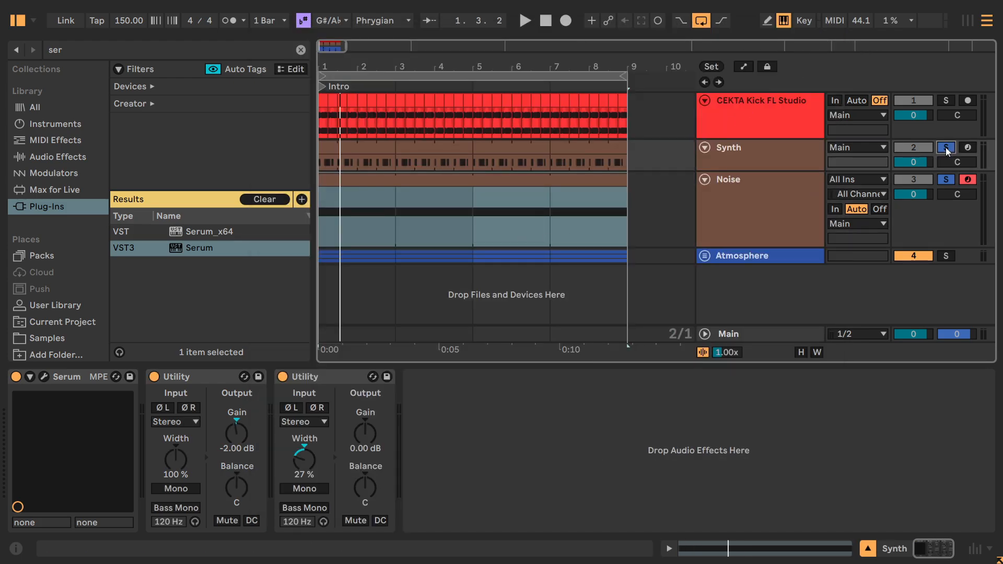
key("space")
left_click(946, 100, "ctrl")
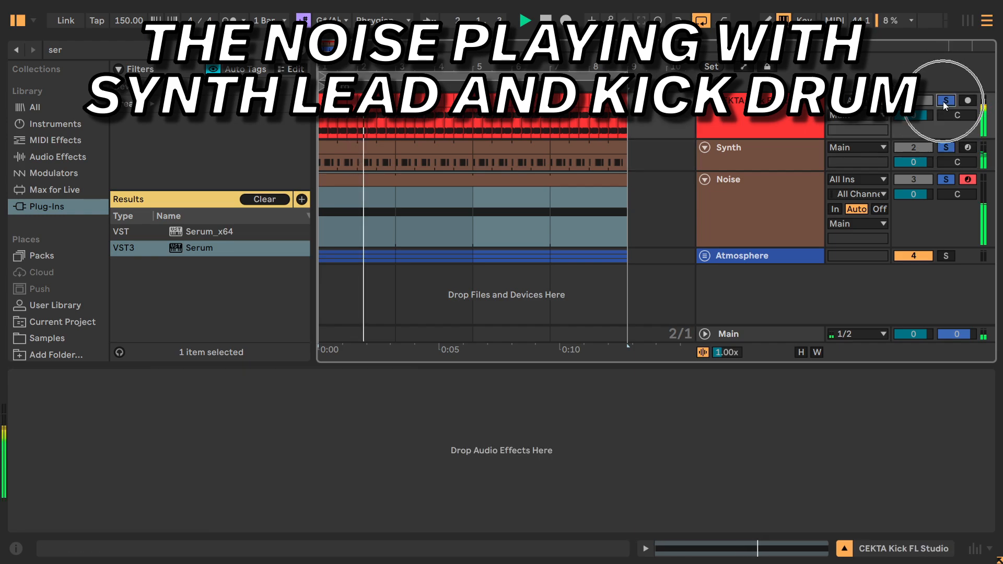
left_click(773, 208)
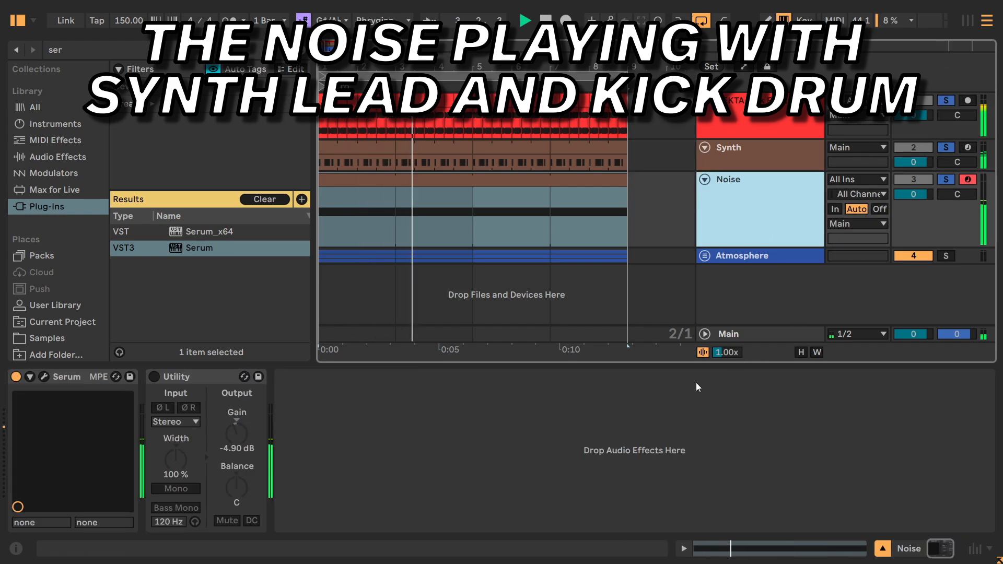
Compare the kick and synth mix without and with the Noise track by toggling its solo during playback.
left_click(944, 180)
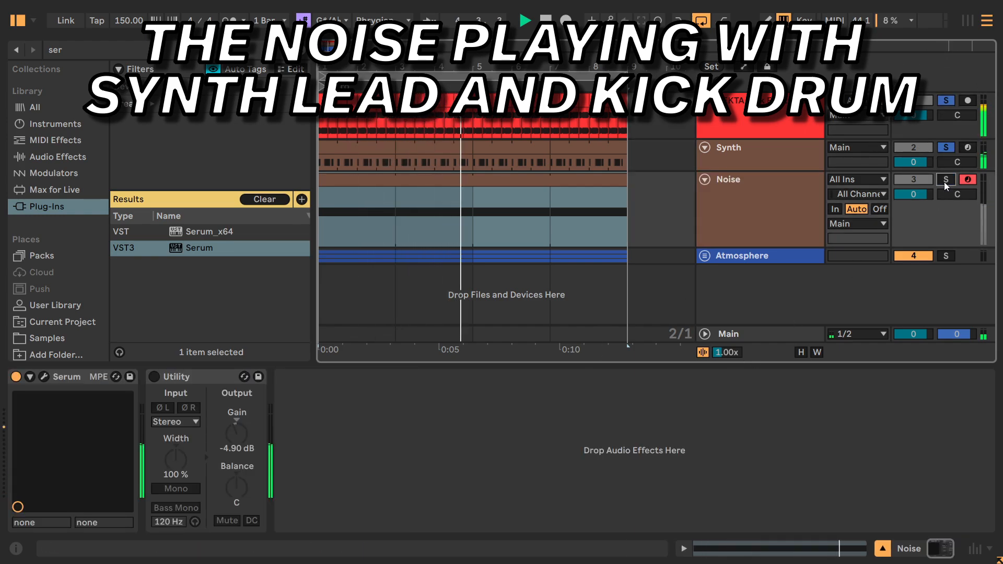
left_click(946, 181)
left_click(607, 212)
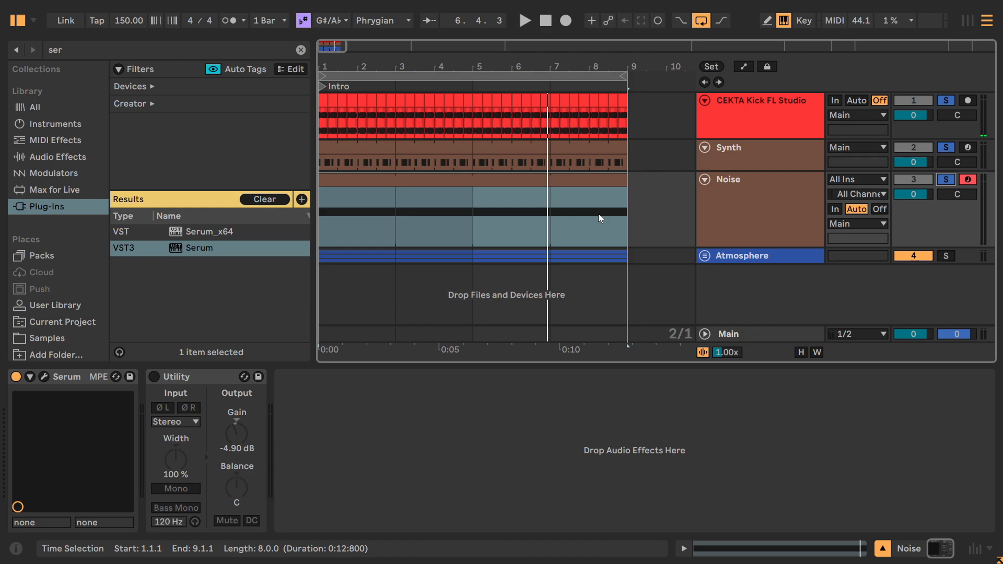
Enable the Utility device on the Noise track and compare the mix with its Mute switched on and off during playback.
left_click(220, 432)
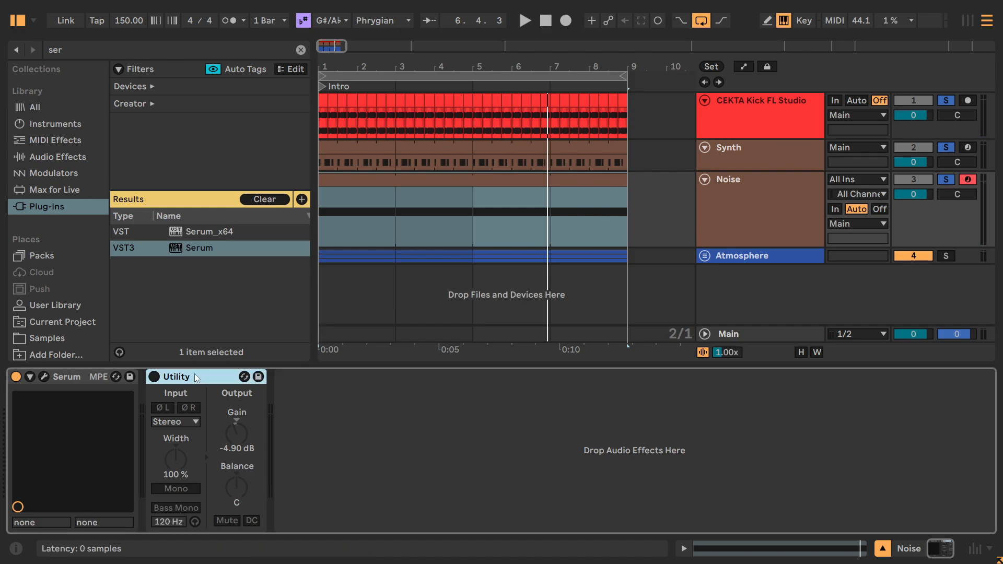
left_click(154, 377)
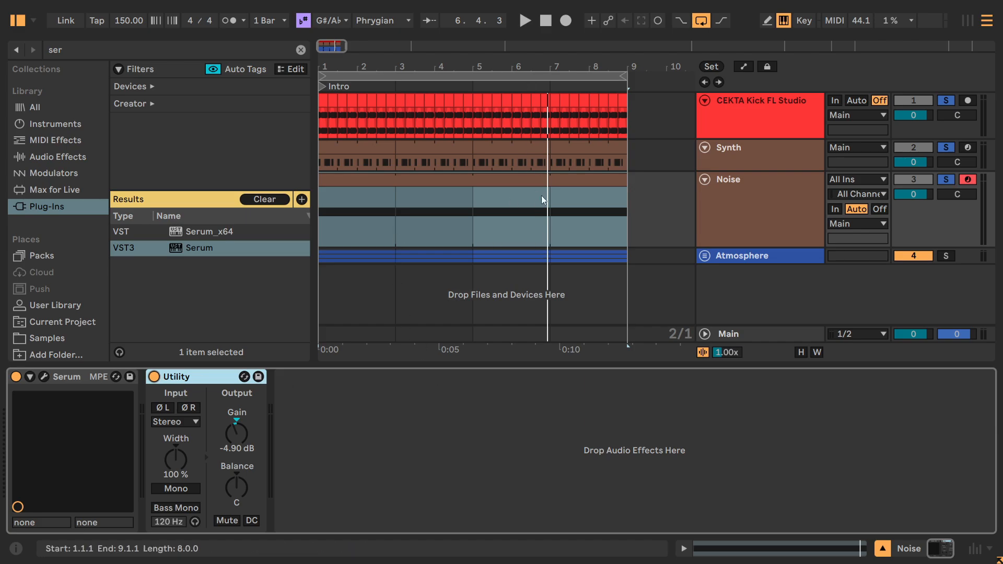
key("space")
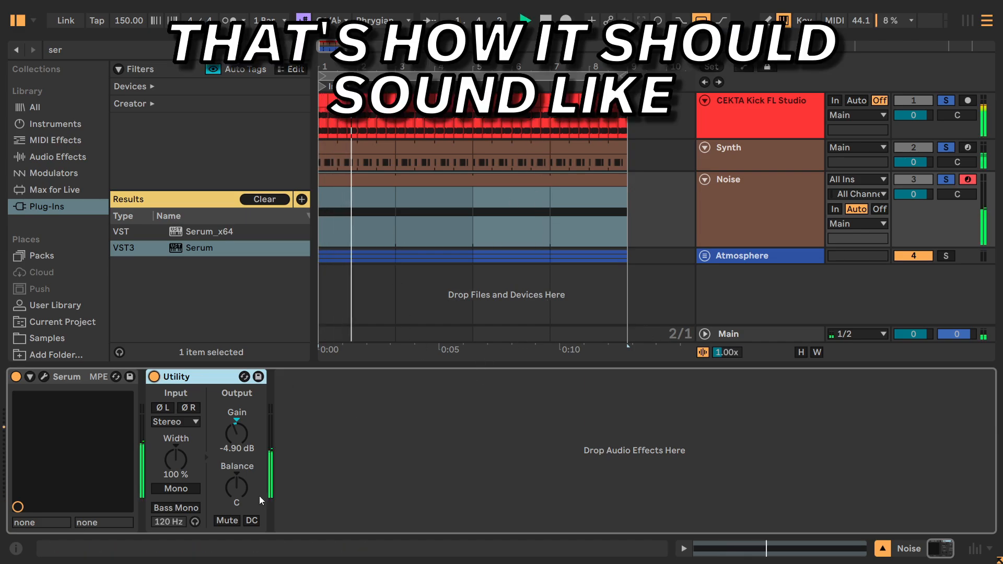
left_click(227, 520)
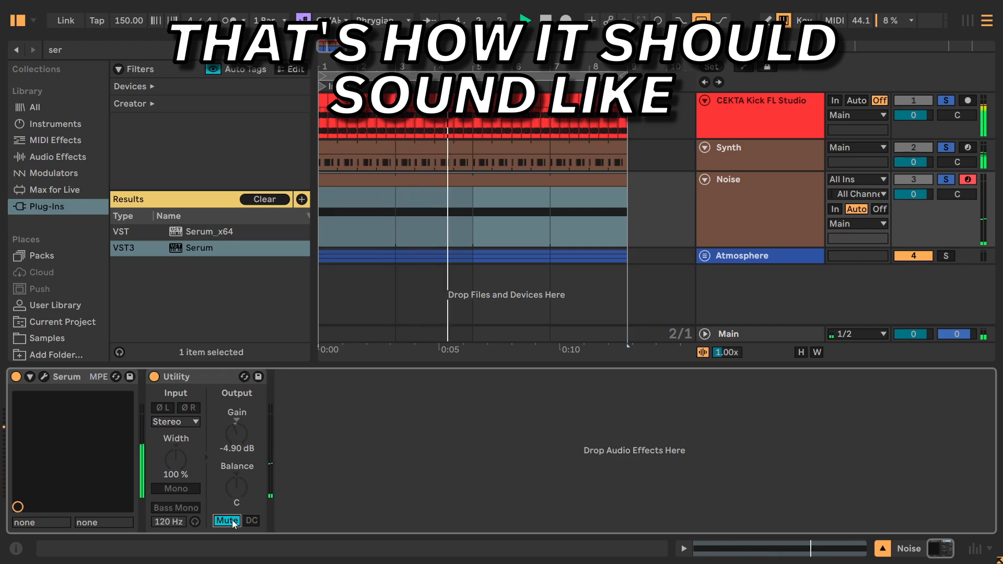
left_click(233, 523)
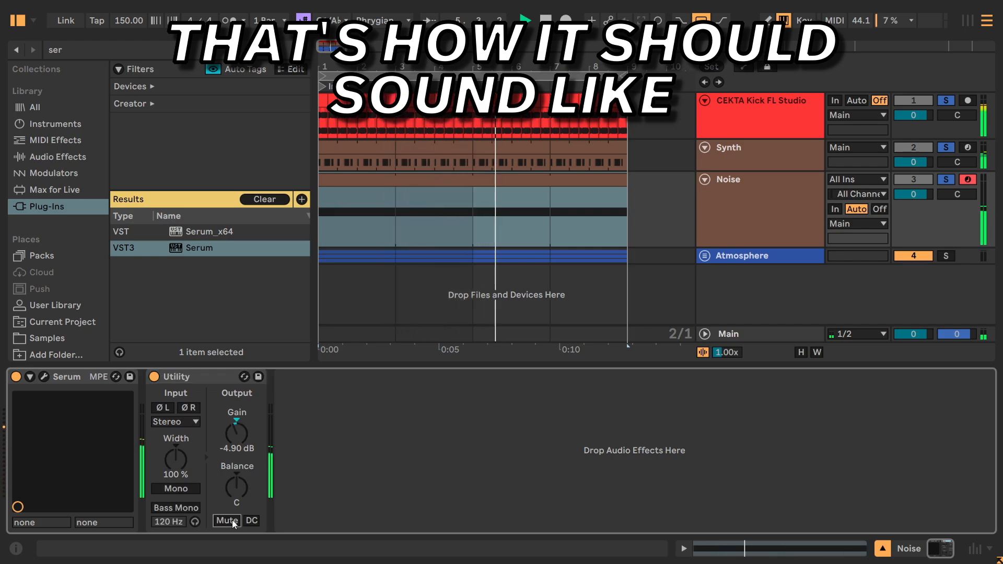
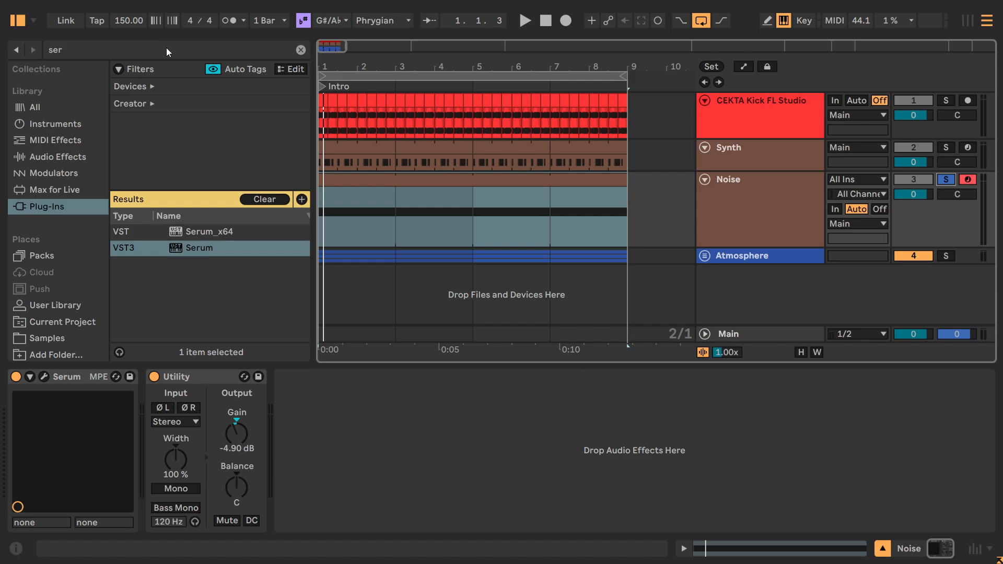
Search the plug-ins for "lfo", add Xfer LFOTool after Utility on the Noise track, and enlarge its window.
left_click_drag(166, 48, 37, 48)
key("BackSpace")
type("lfo")
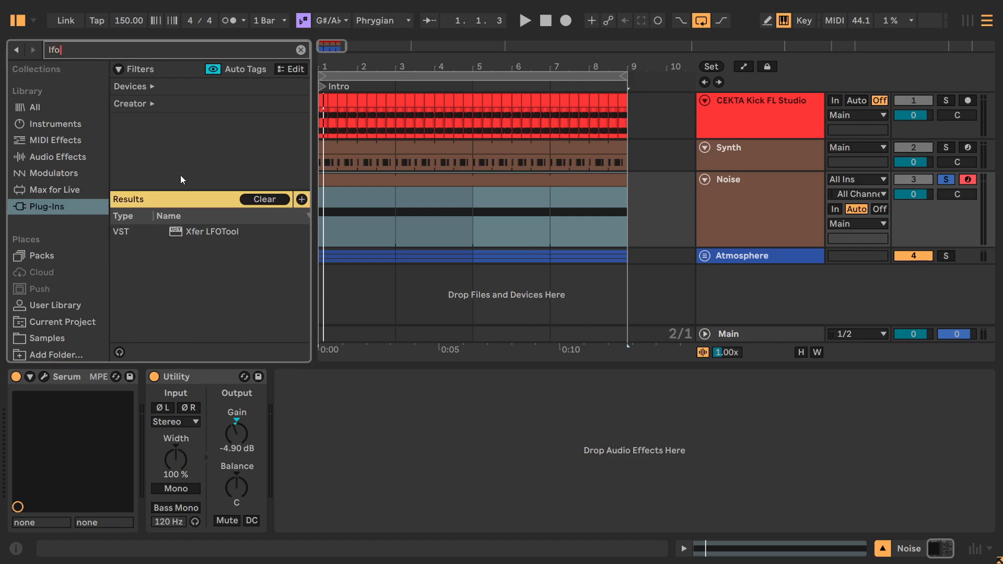
left_click_drag(198, 232, 397, 383)
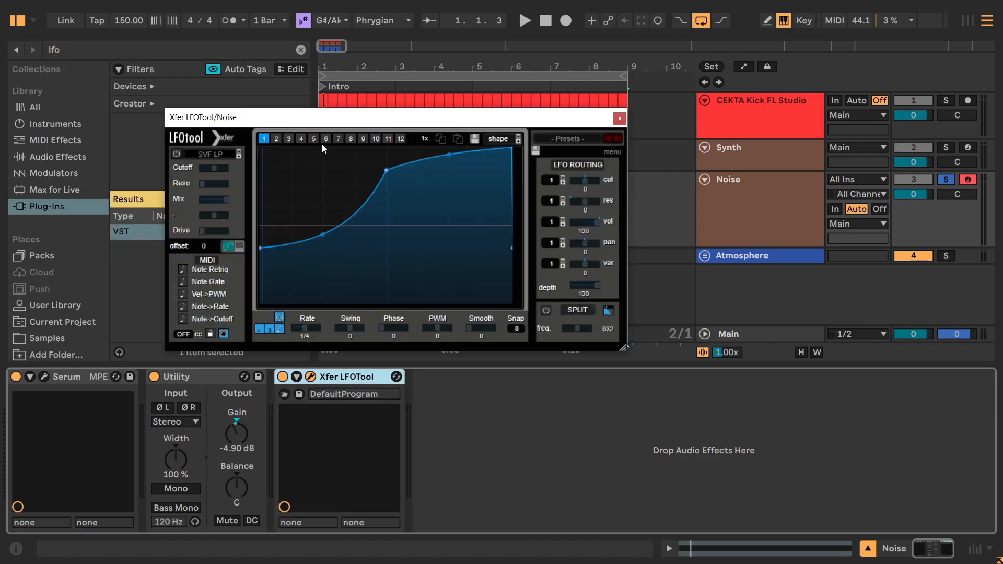
left_click_drag(327, 117, 386, 87)
left_click_drag(689, 330, 846, 465)
Reshape LFOTool's graph 1 into a silent start followed by a straight ramp up to full level, using a Snap of 15.
left_click_drag(353, 259, 353, 364)
left_click_drag(522, 155, 511, 109)
double_click(468, 165)
double_click(468, 165)
left_click_drag(698, 366, 695, 321)
double_click(442, 335)
double_click(472, 183)
left_click_drag(444, 88, 395, 276)
Solo the kick and Synth tracks alongside Noise, return to LFOTool's graph, and play them together.
left_click(945, 100, "ctrl")
left_click(945, 147, "ctrl")
left_click(734, 179)
left_click_drag(496, 276, 539, 95)
key("space")
Shift the ramp's upper and lower points further into the cycle during playback, and move the LFOTool window clear of the devices.
left_click_drag(504, 136, 567, 127)
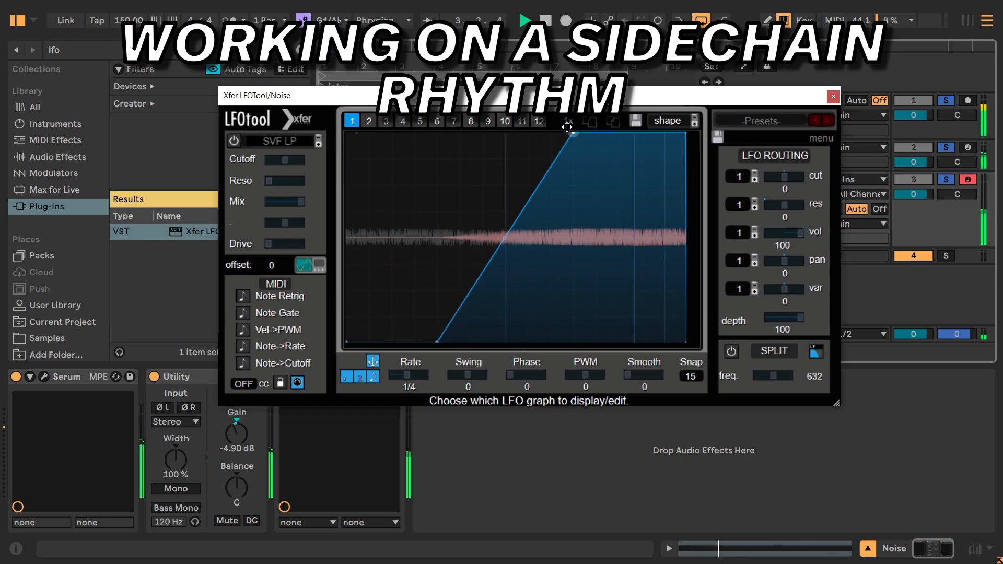
left_click_drag(437, 343, 476, 343)
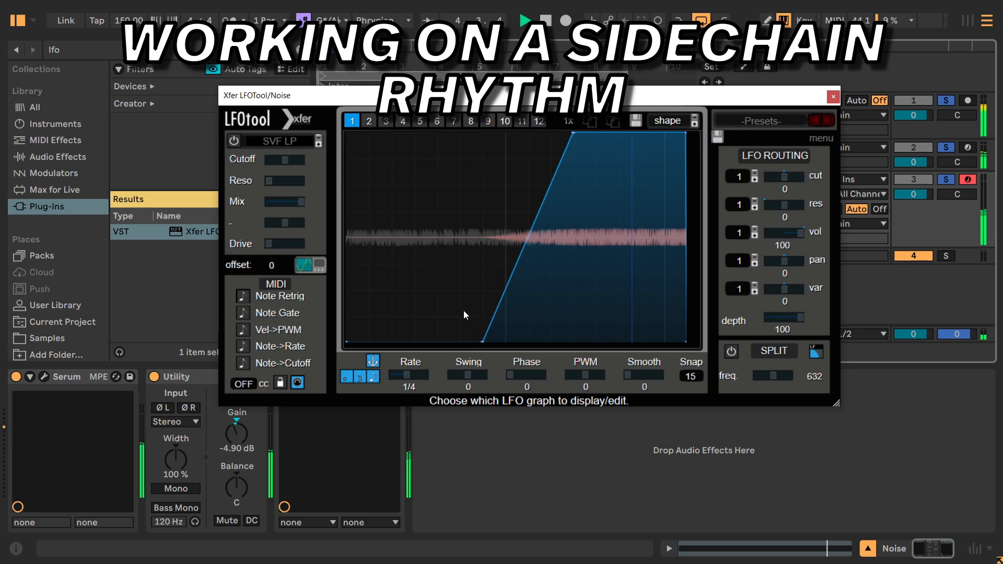
left_click_drag(473, 96, 515, 57)
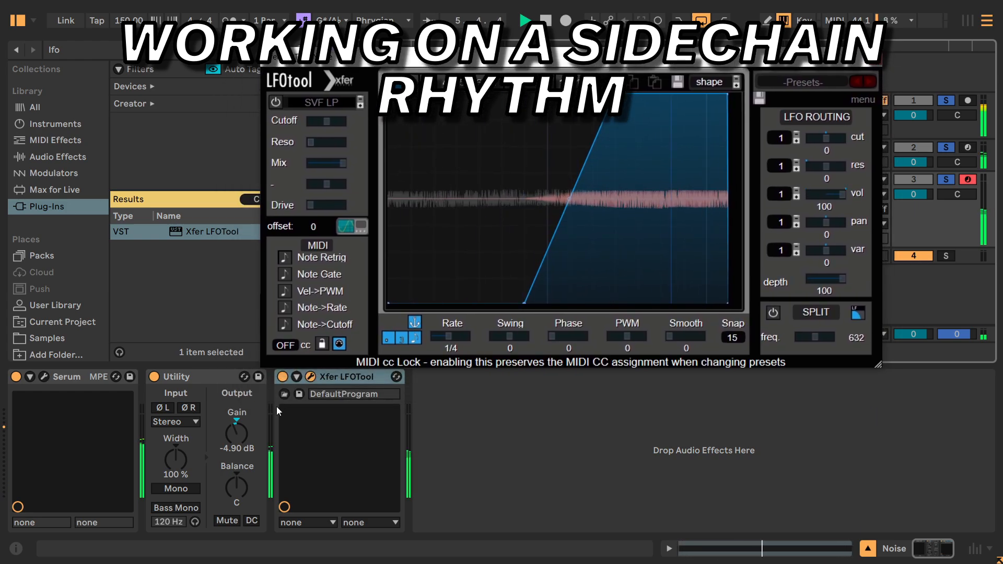
Compare the kick, synth and noise mix with LFOTool switched off and on during playback.
left_click(282, 376)
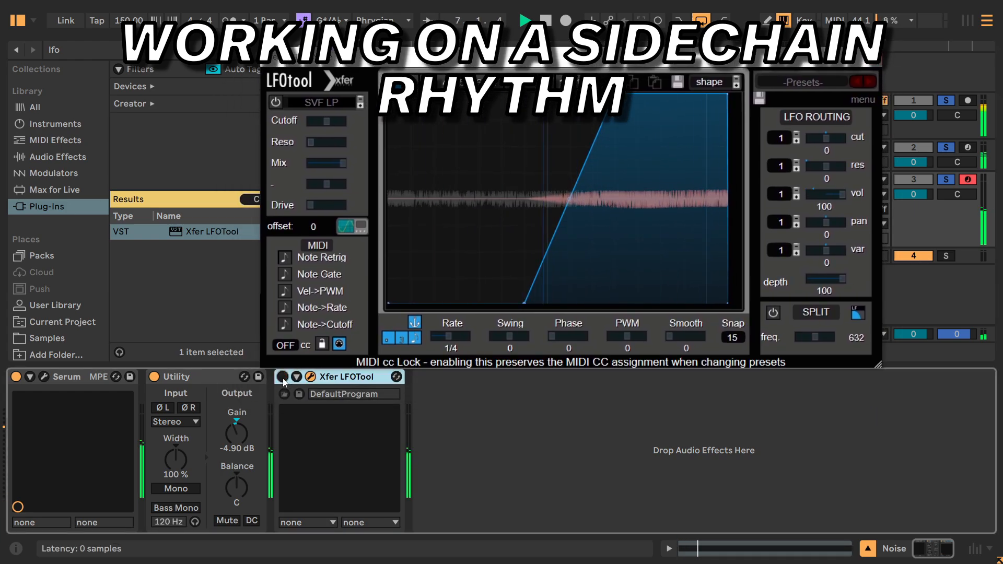
left_click(282, 378)
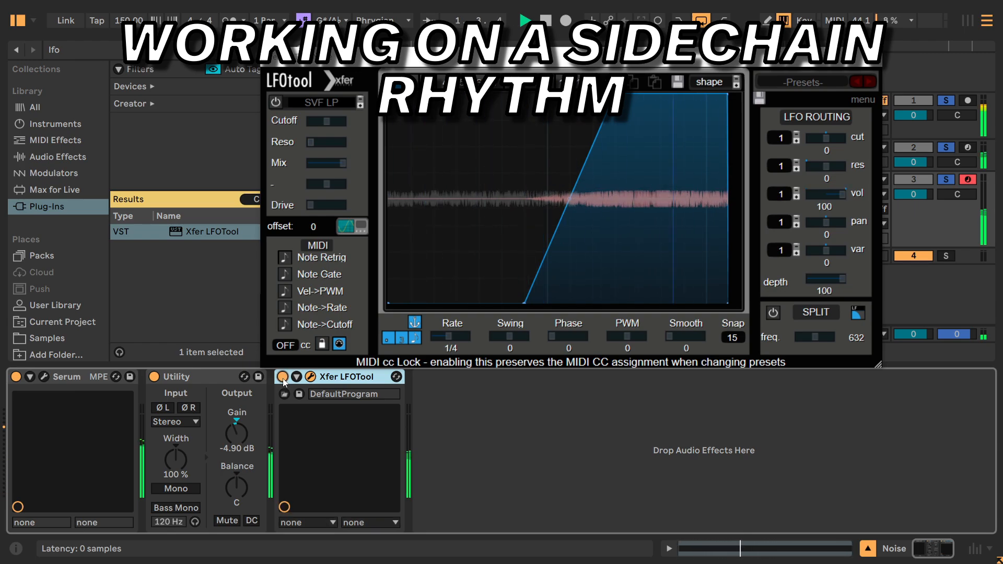
left_click(283, 377)
left_click(282, 377)
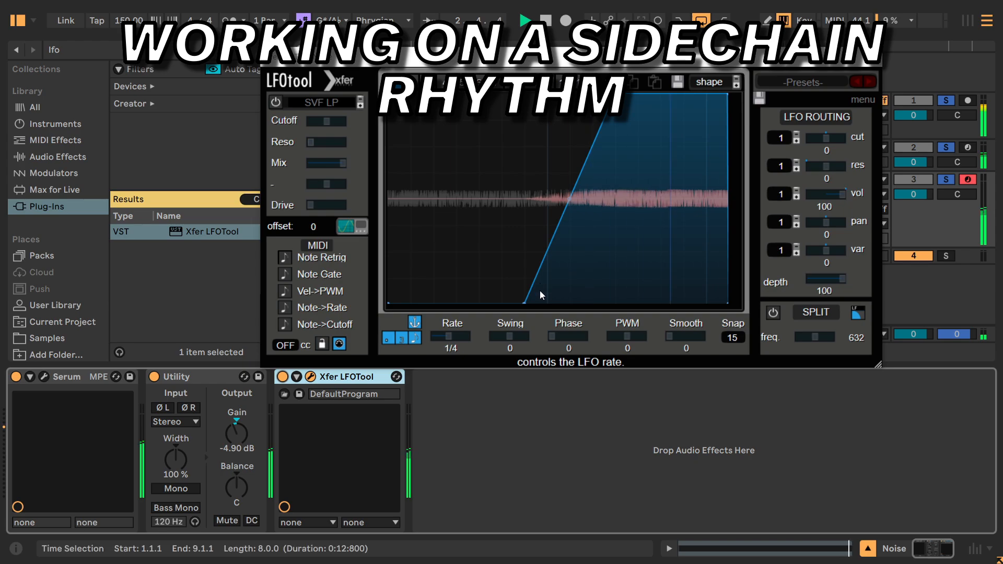
Move the ramp's lower and upper points earlier in the cycle and check the sidechain with LFOTool off and on.
left_click_drag(523, 303, 490, 310)
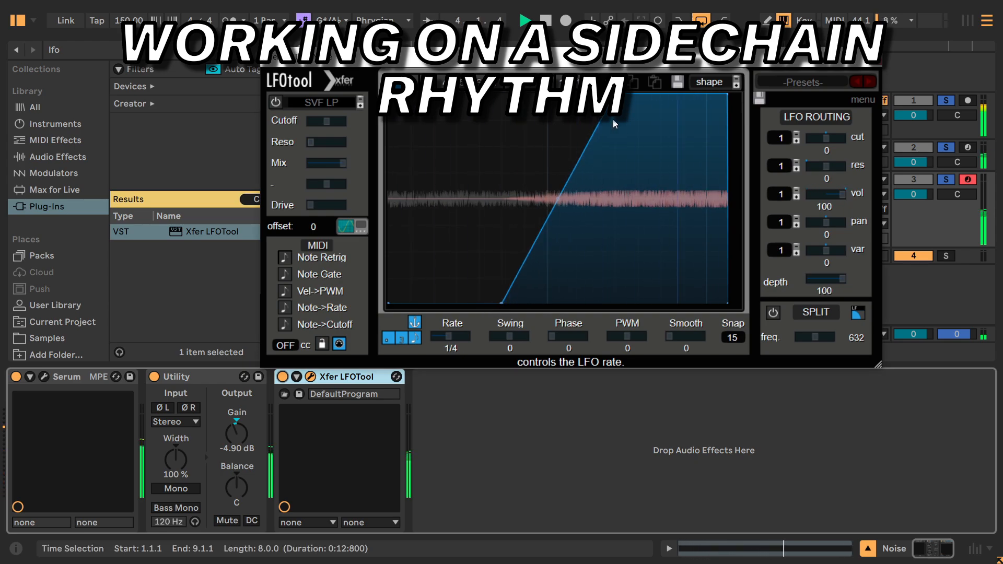
left_click_drag(615, 94, 577, 87)
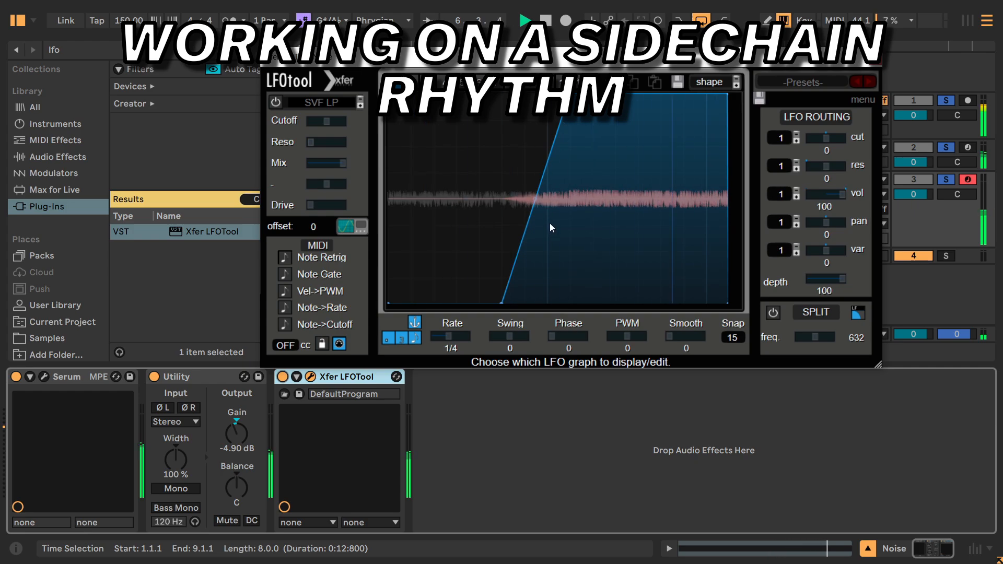
left_click(282, 377)
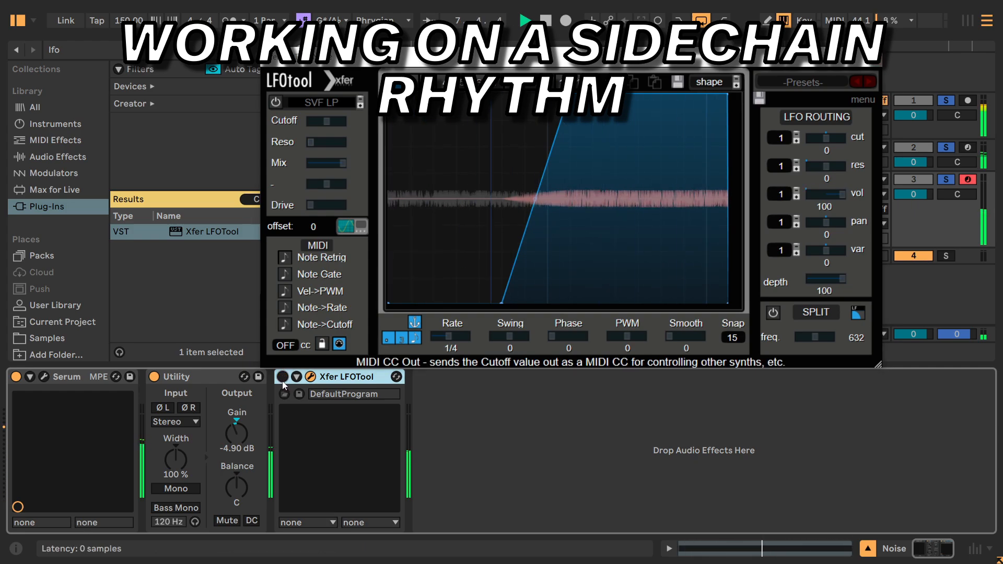
left_click(282, 377)
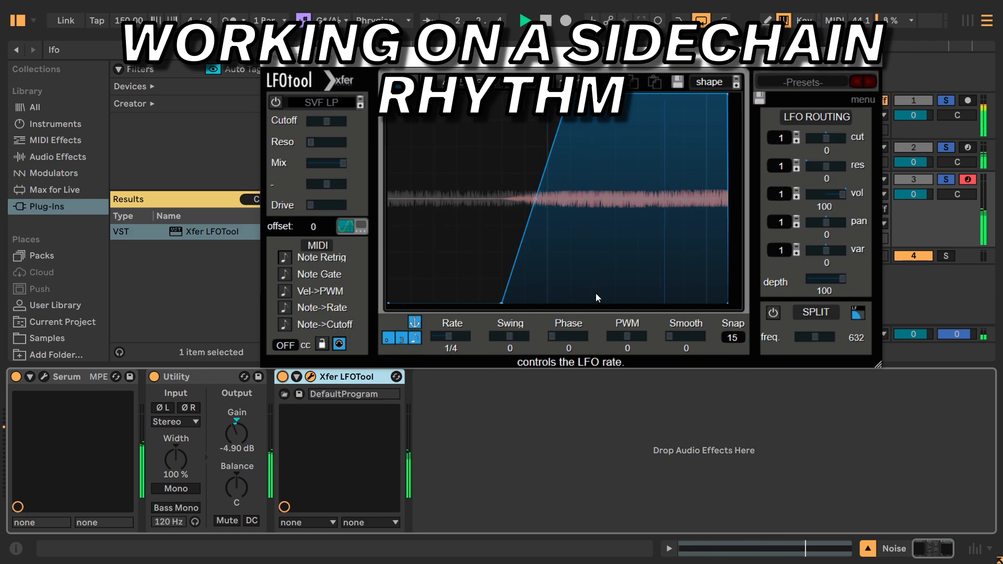
key("space")
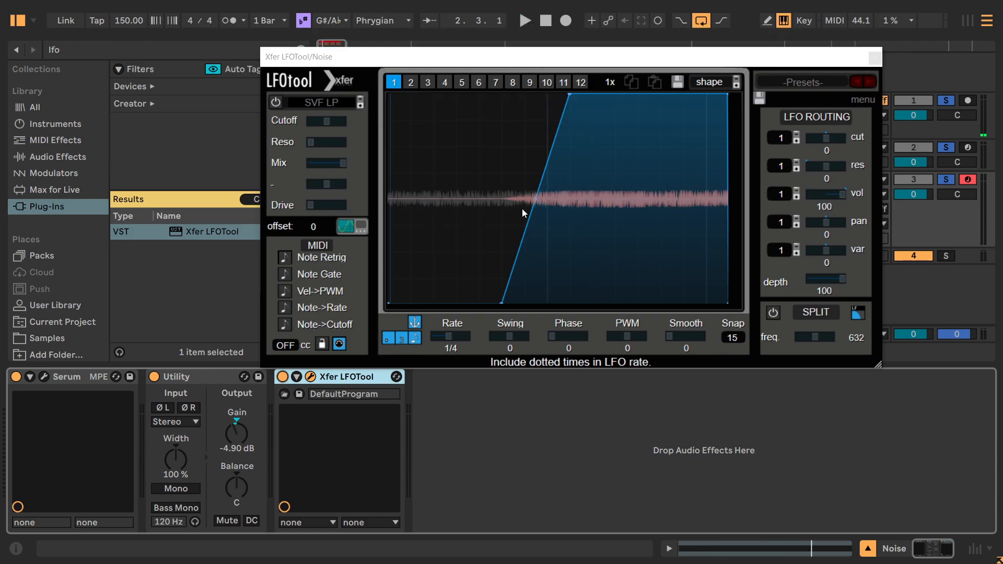
Set LFOTool's vol routing amount to 77 and compare the mix with the plug-in off and on during playback.
left_click(459, 202)
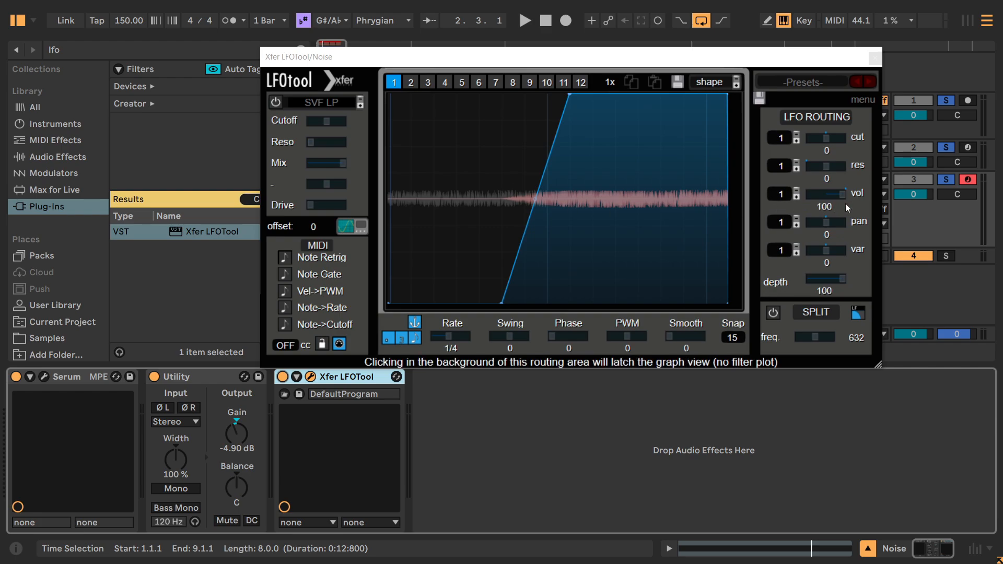
left_click_drag(844, 196, 829, 197)
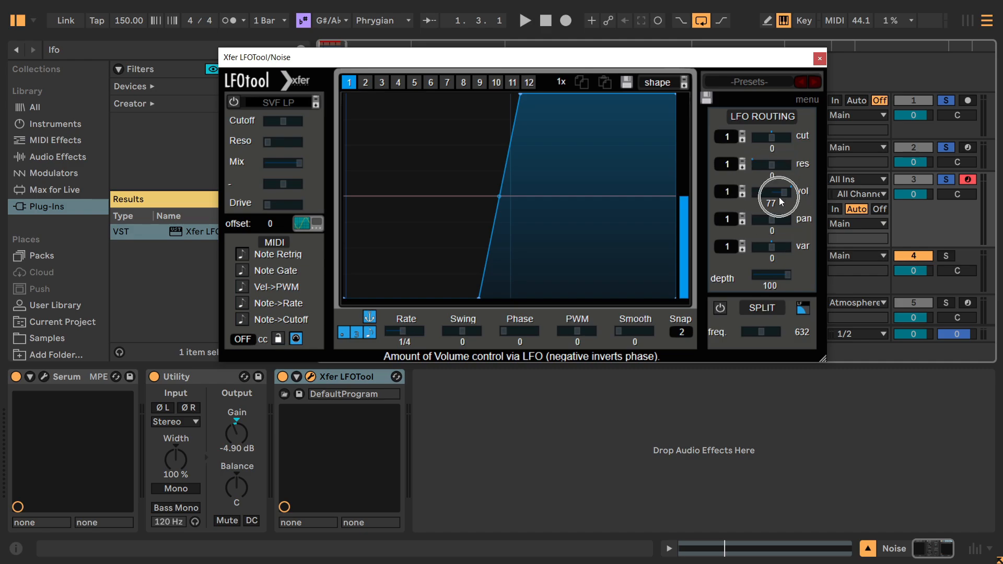
key("space")
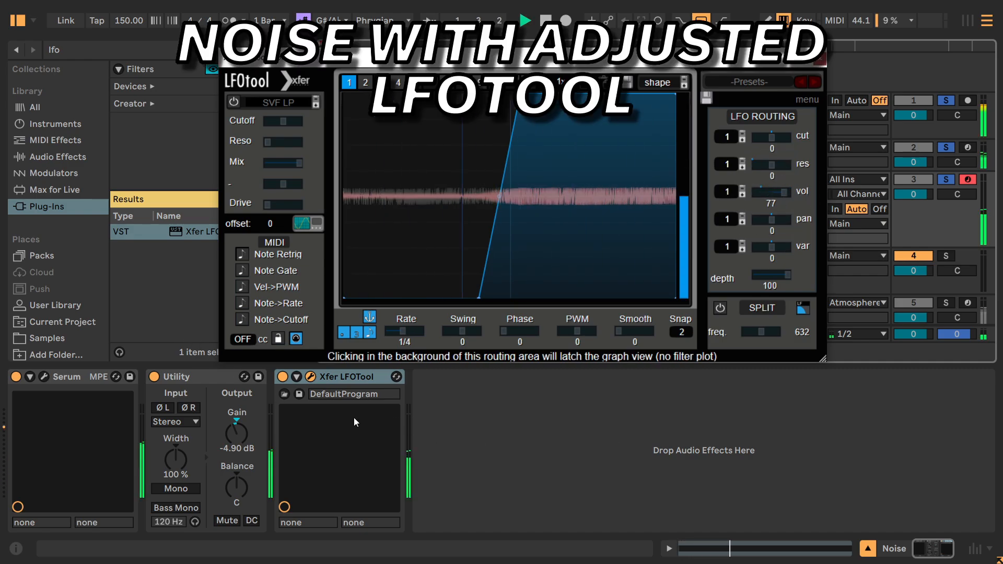
left_click(283, 377)
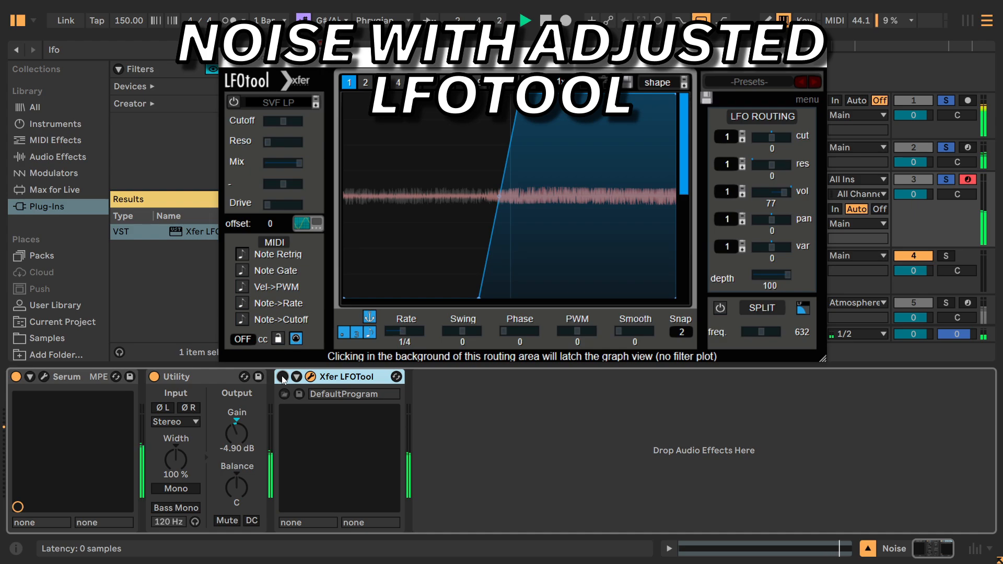
left_click(282, 377)
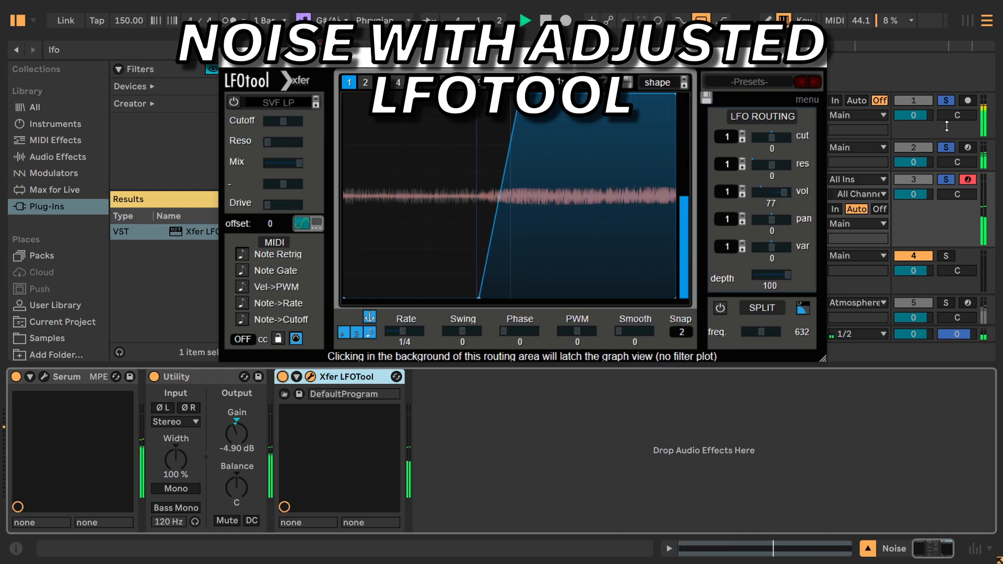
Unsolo the kick track and compare the synth and noise with LFOTool off and on.
left_click(943, 107)
left_click(943, 107)
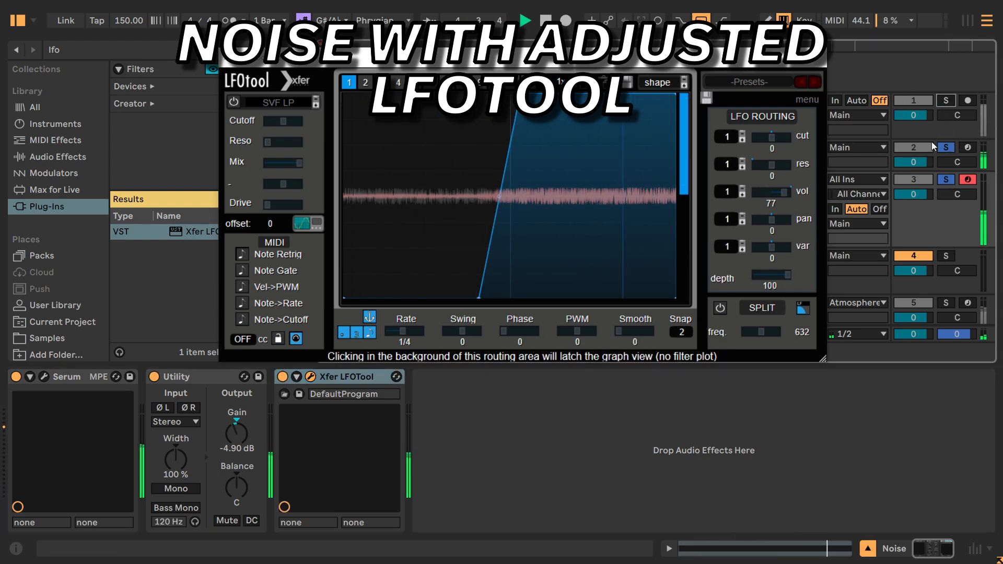
left_click(283, 377)
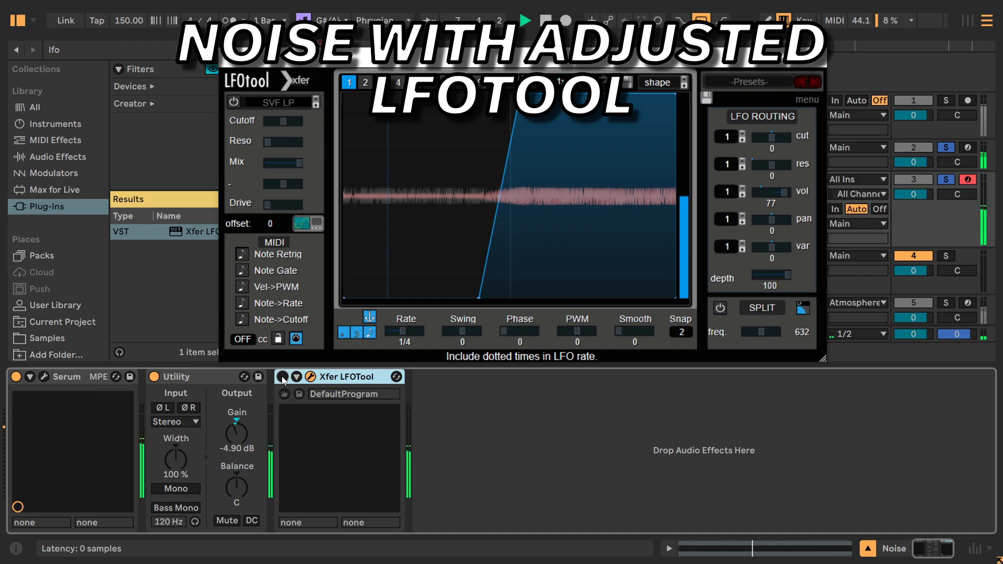
left_click(282, 376)
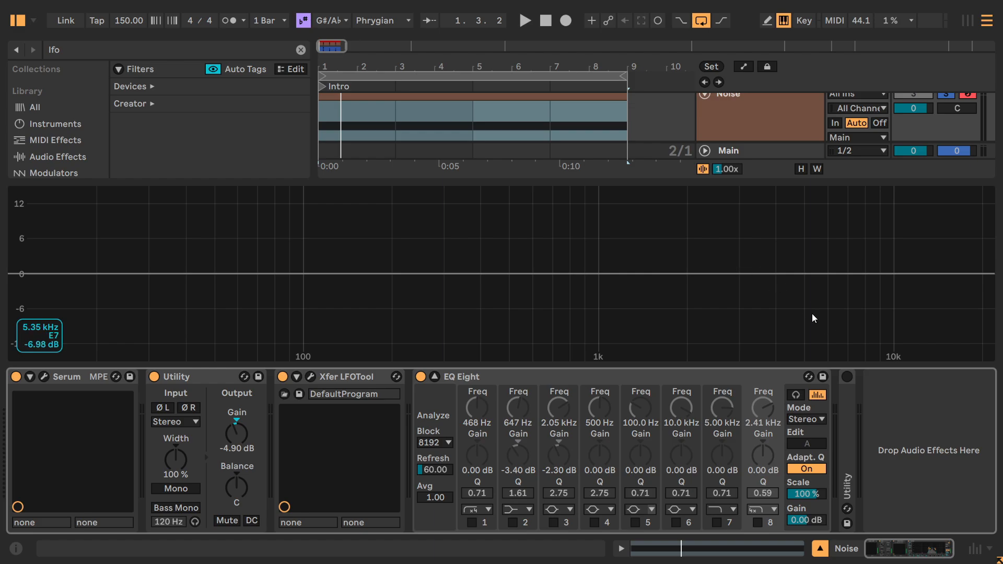
Play the Noise track and inspect its high end in EQ Eight's spectrum.
key("space")
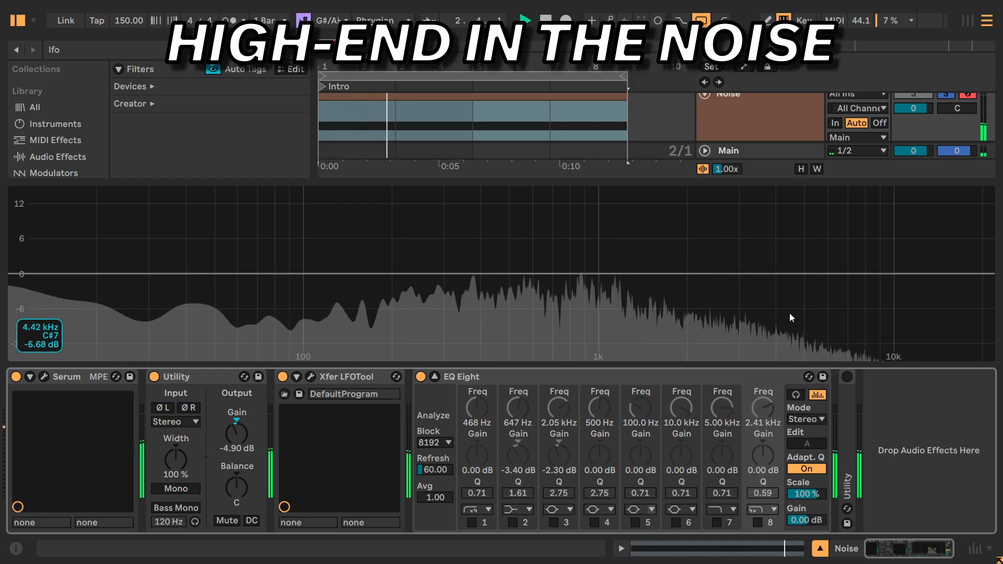
key("space")
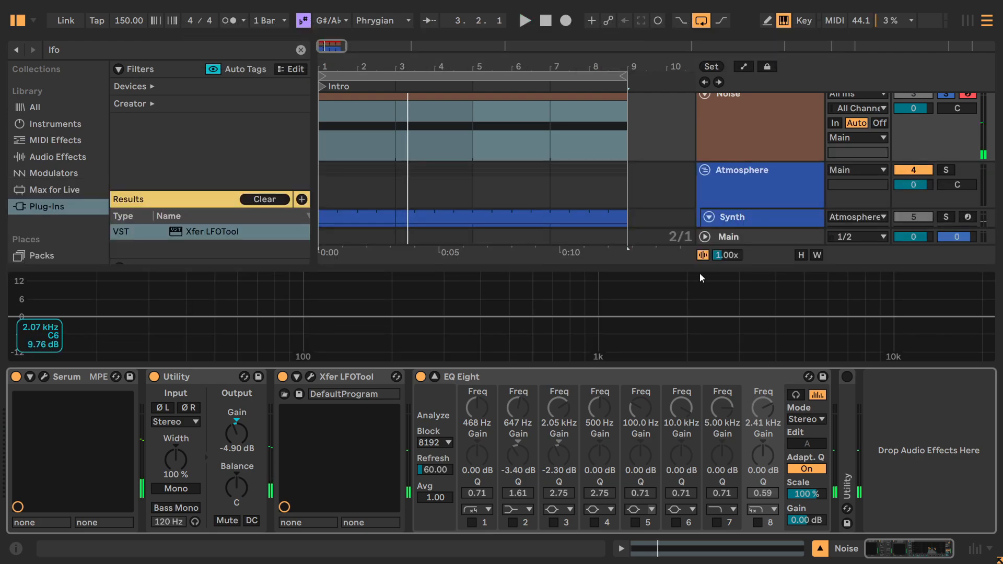
scroll(755, 181, "down", 4)
scroll(750, 164, "up", 8)
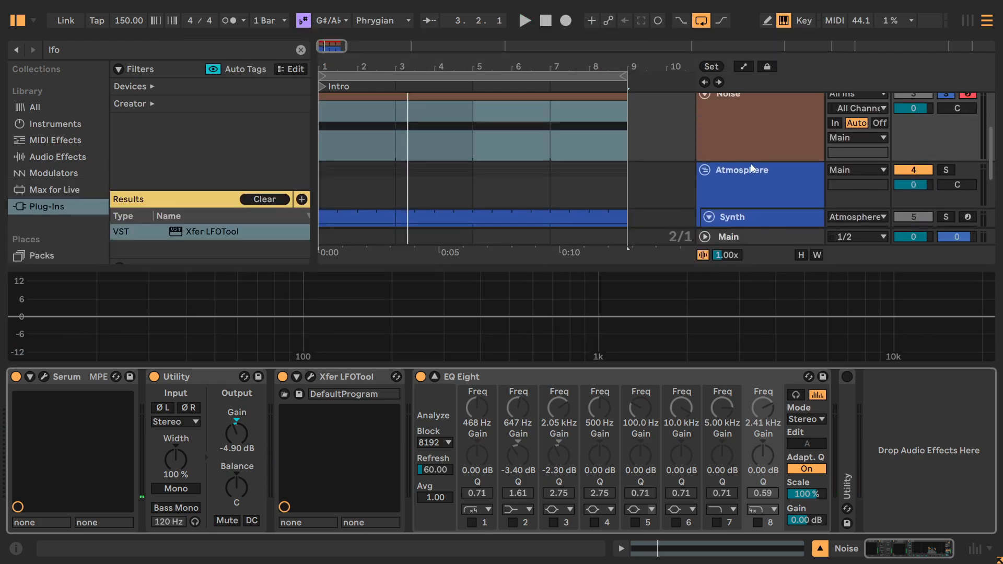
View the Synth track's devices, return to the Noise track, and enlarge EQ Eight's spectrum display.
left_click(751, 164)
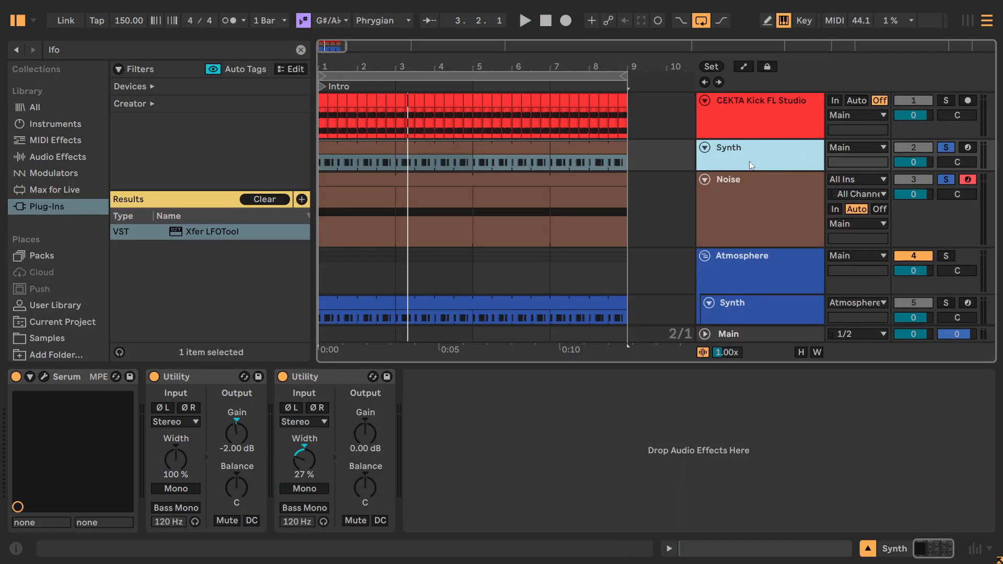
left_click(778, 191)
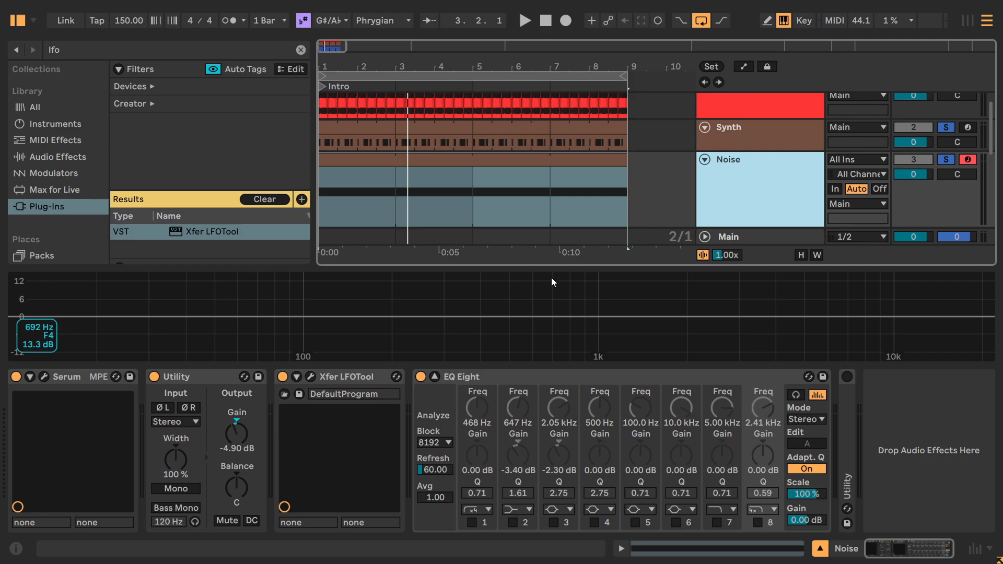
left_click_drag(551, 268, 572, 199)
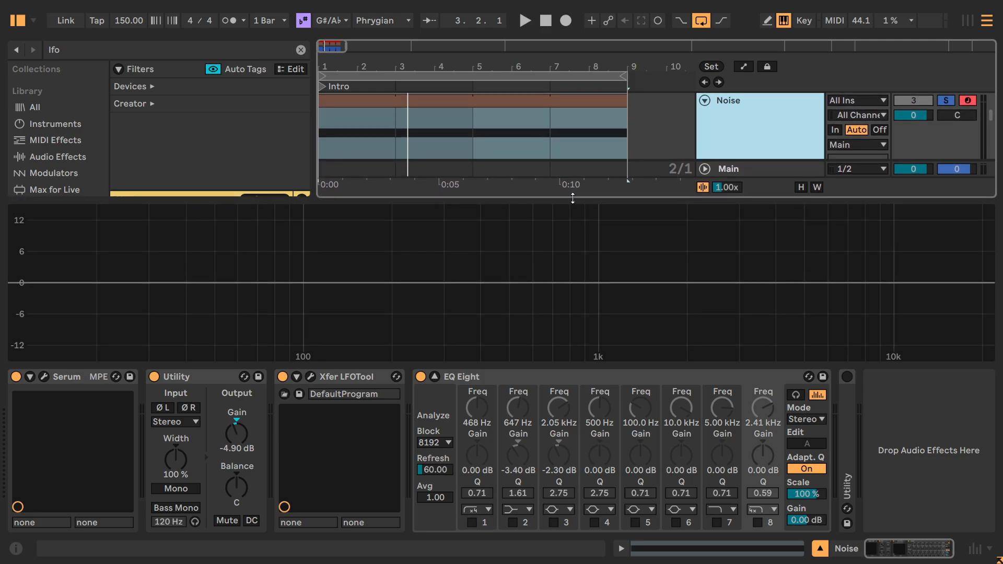
Enable EQ Eight's band 8 low-pass filter at 2.41 kHz on Noise, comparing it on and off during playback.
key("space")
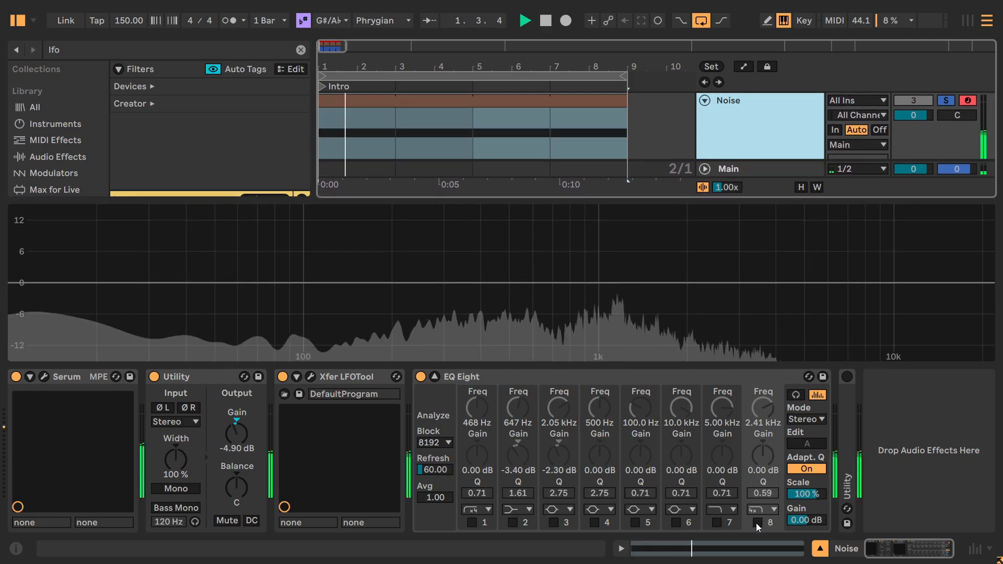
left_click(757, 522)
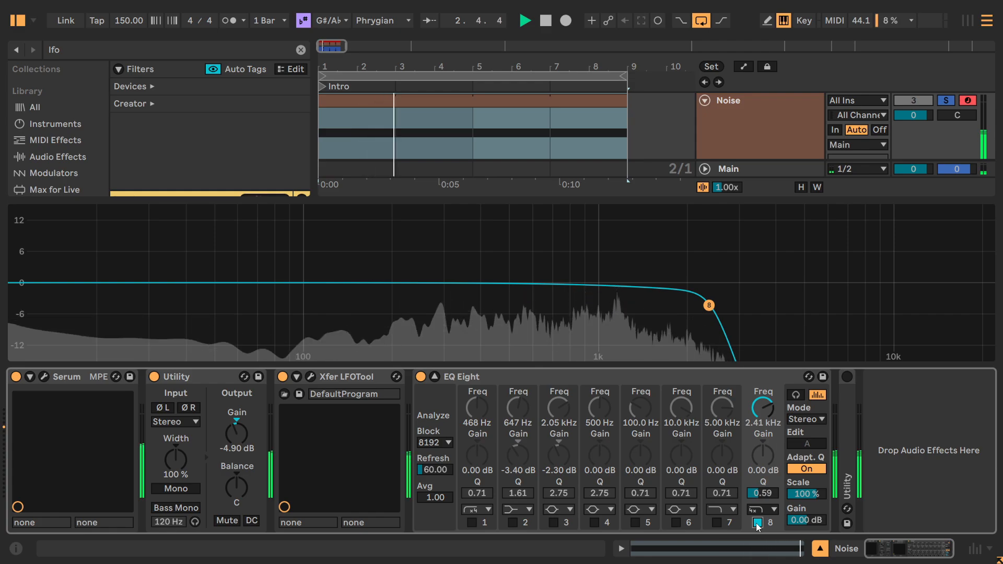
left_click(757, 523)
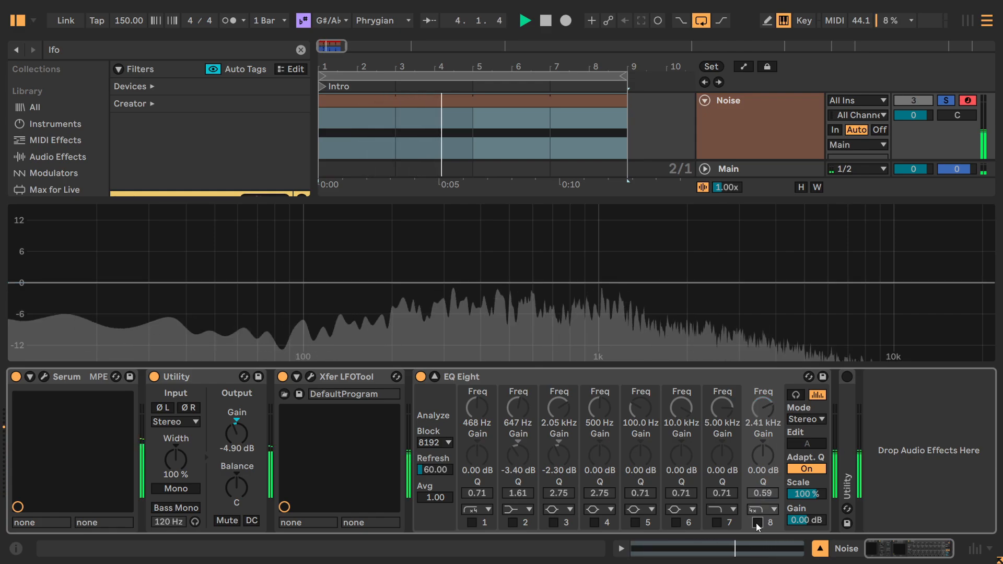
left_click(757, 522)
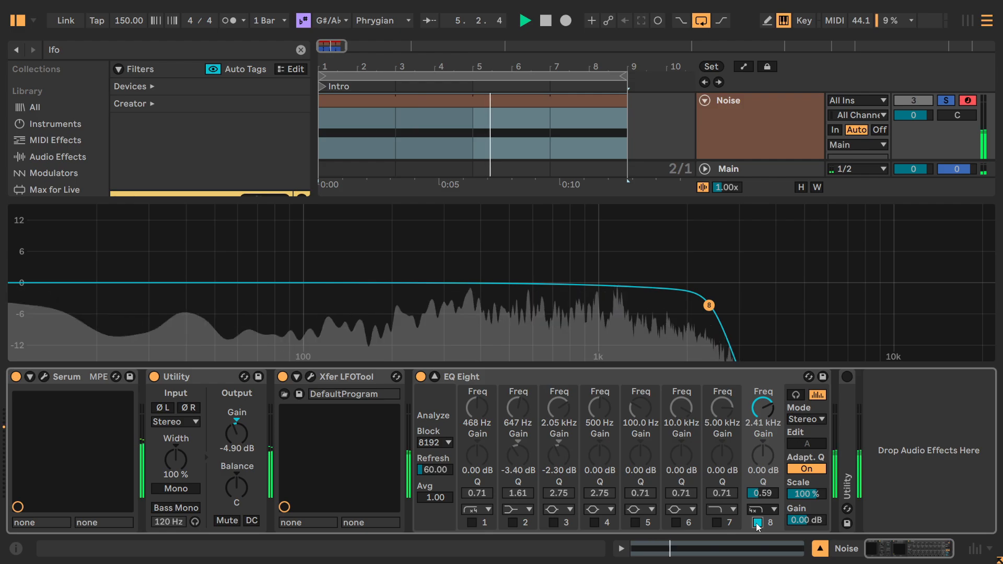
key("space")
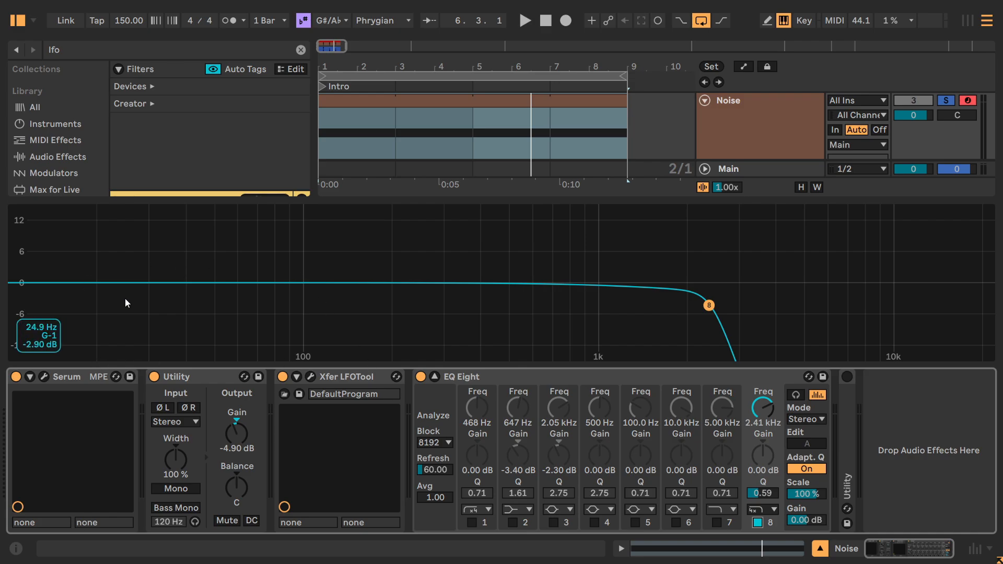
Play Noise to inspect its low end, enable EQ Eight's band 1 high-pass filter at 468 Hz, and resume playback.
key("space")
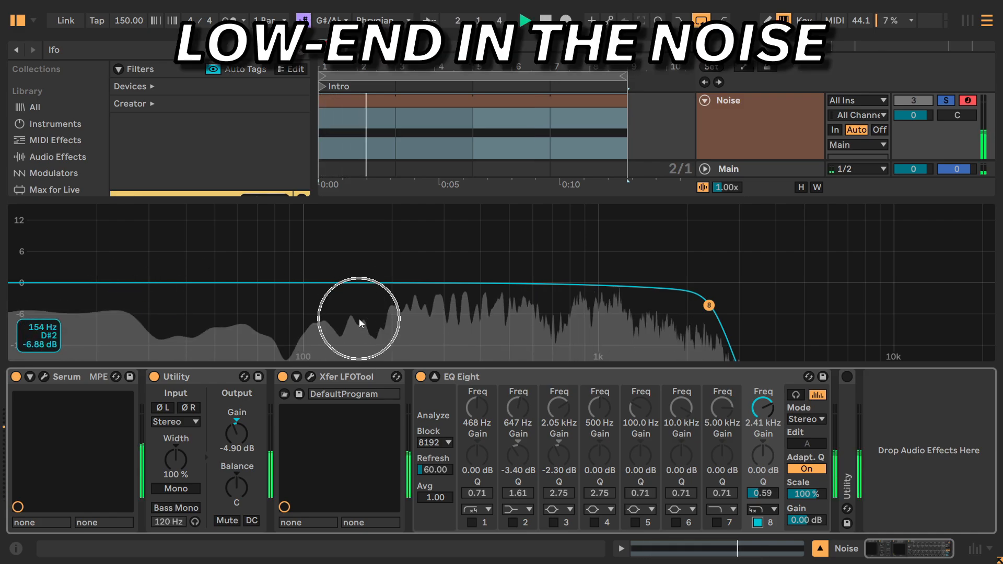
key("space")
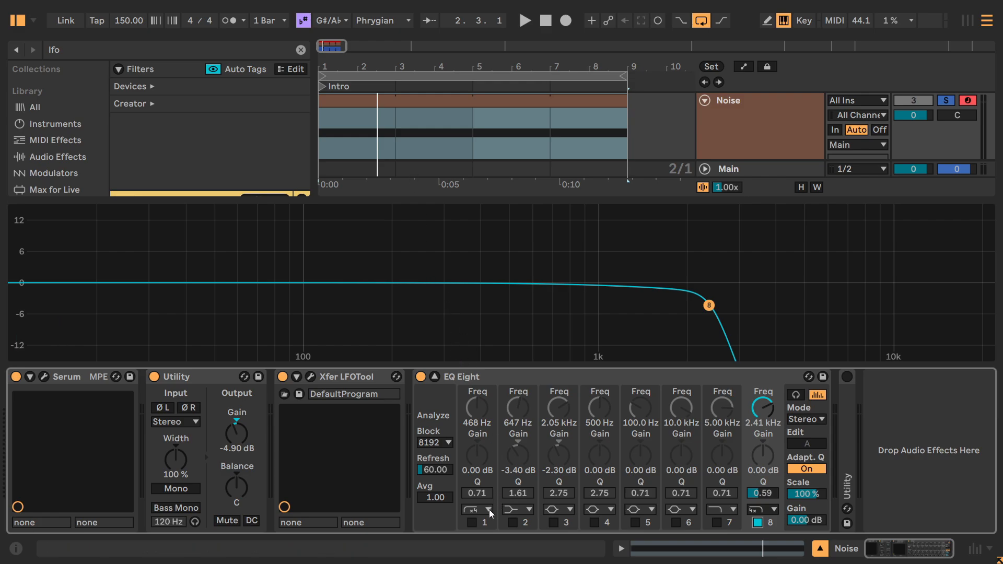
left_click(472, 522)
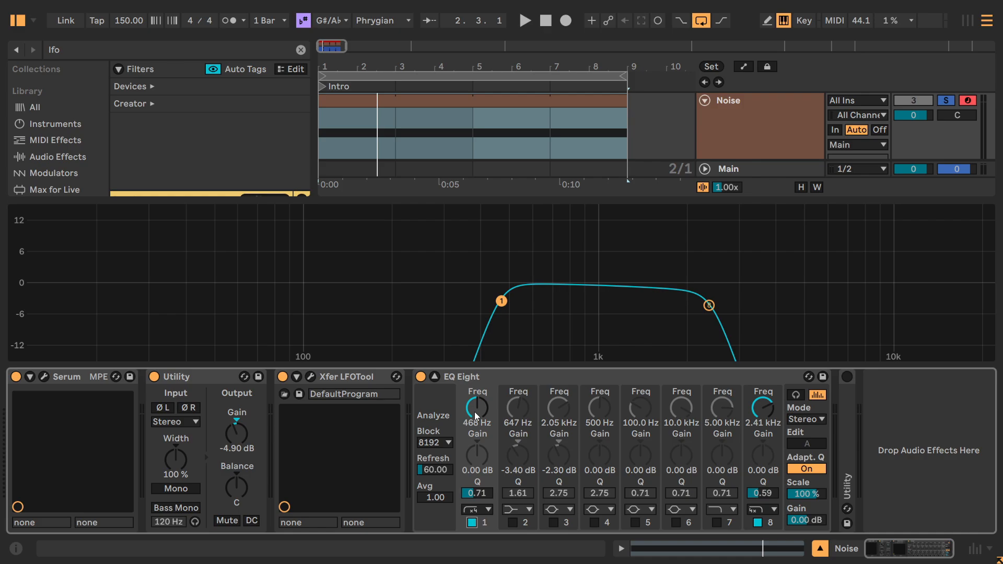
key("space")
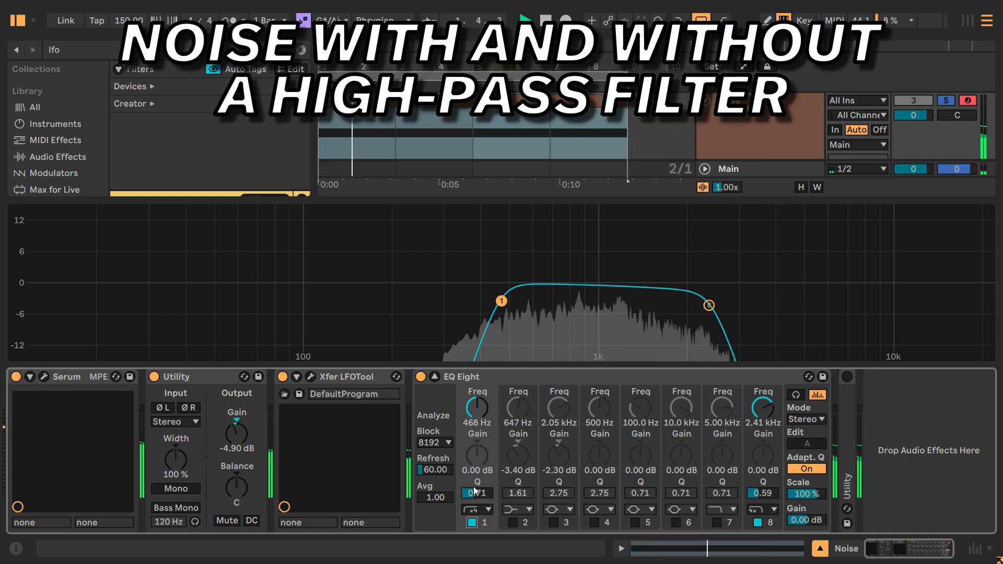
Compare Noise with and without EQ Eight's band 1 high-pass filter, shorten the spectrum display, and stop playback.
left_click(471, 523)
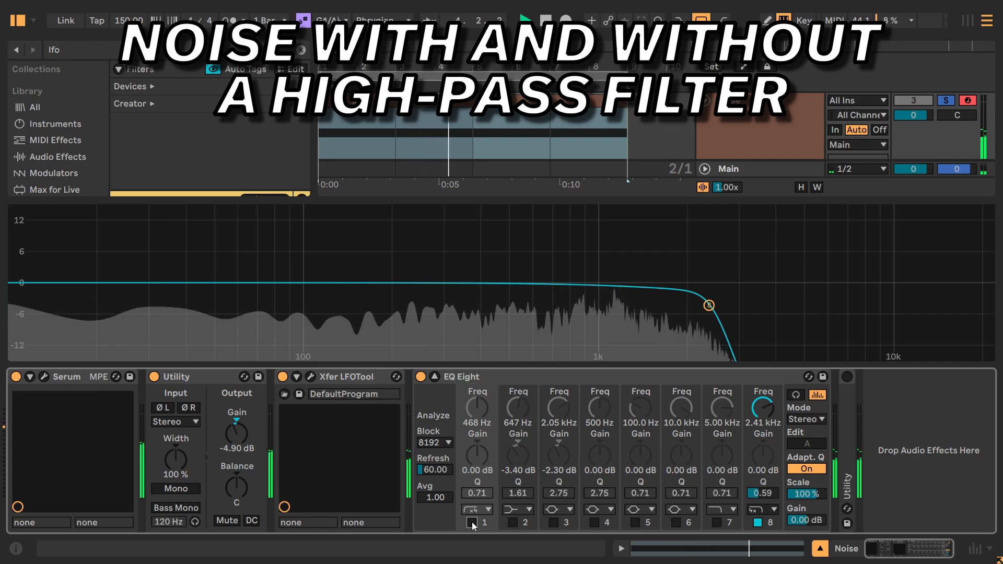
left_click(472, 522)
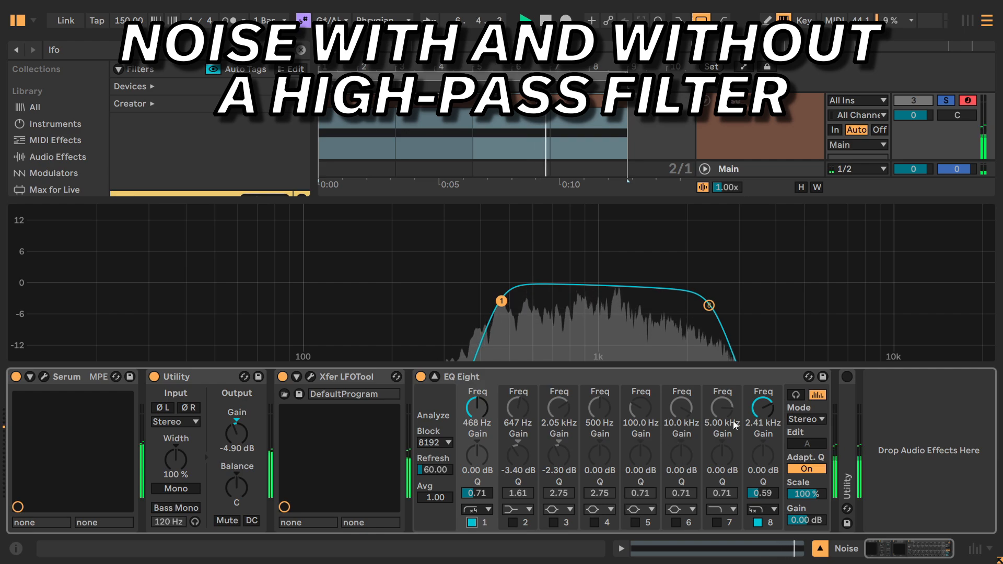
left_click_drag(642, 207, 645, 238)
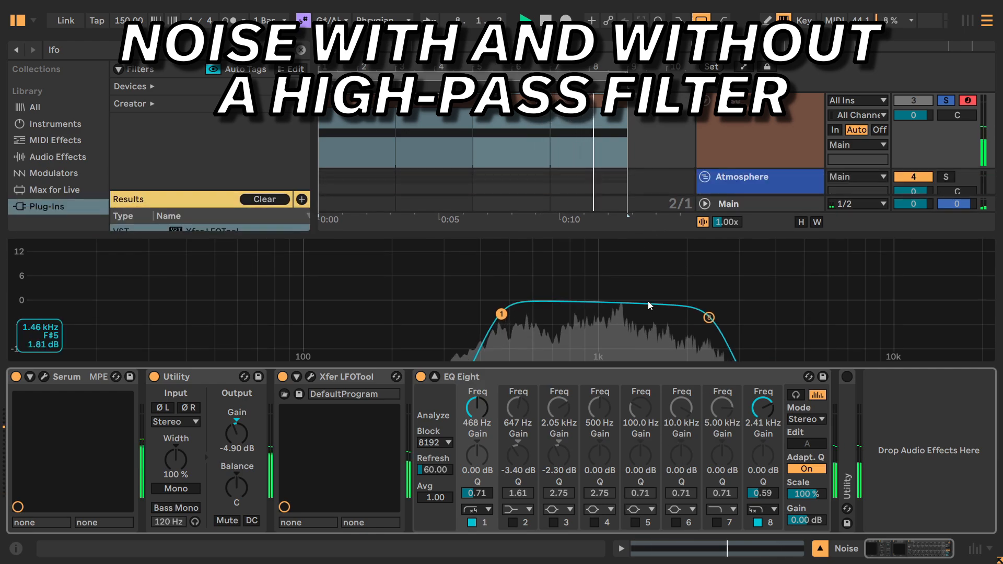
key("space")
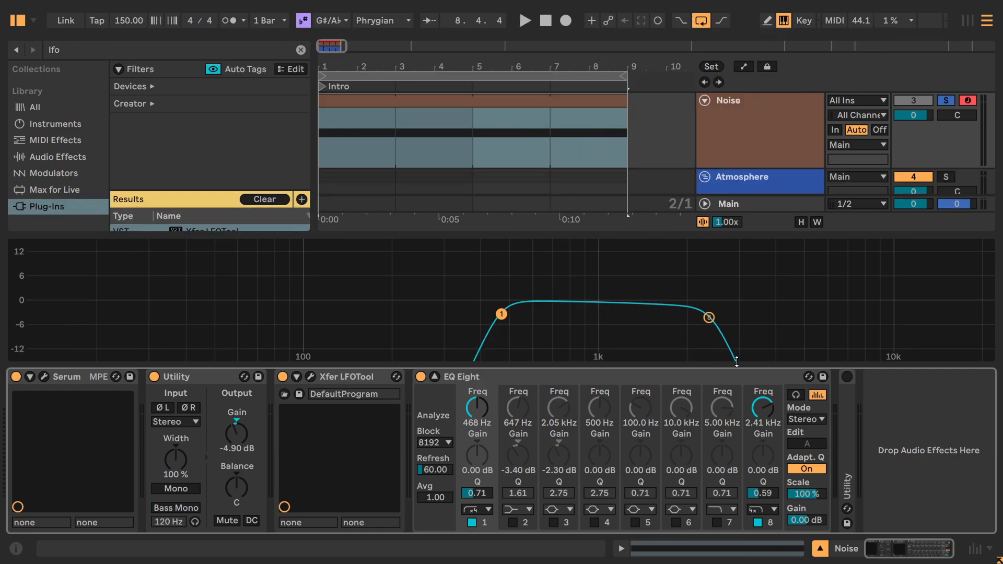
Unfold and enable the last Utility on the Noise track, and return EQ Eight to its compact display.
double_click(853, 408)
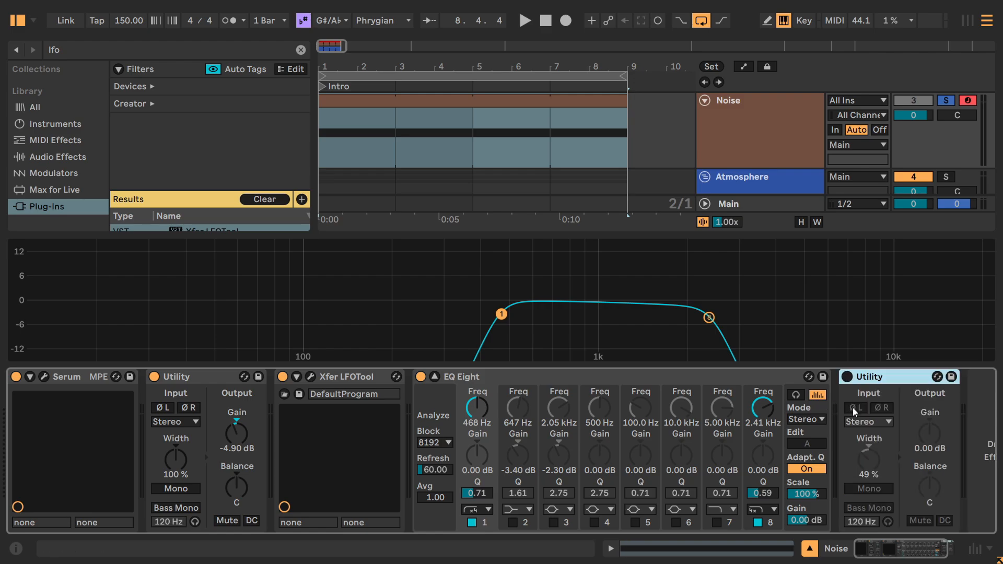
left_click(846, 376)
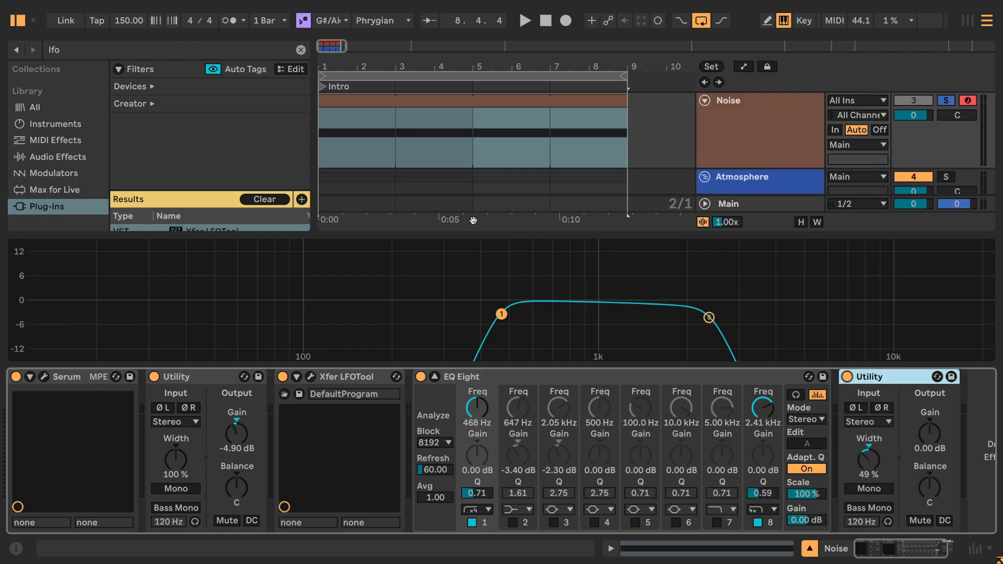
left_click(434, 377)
scroll(866, 189, "up", 3)
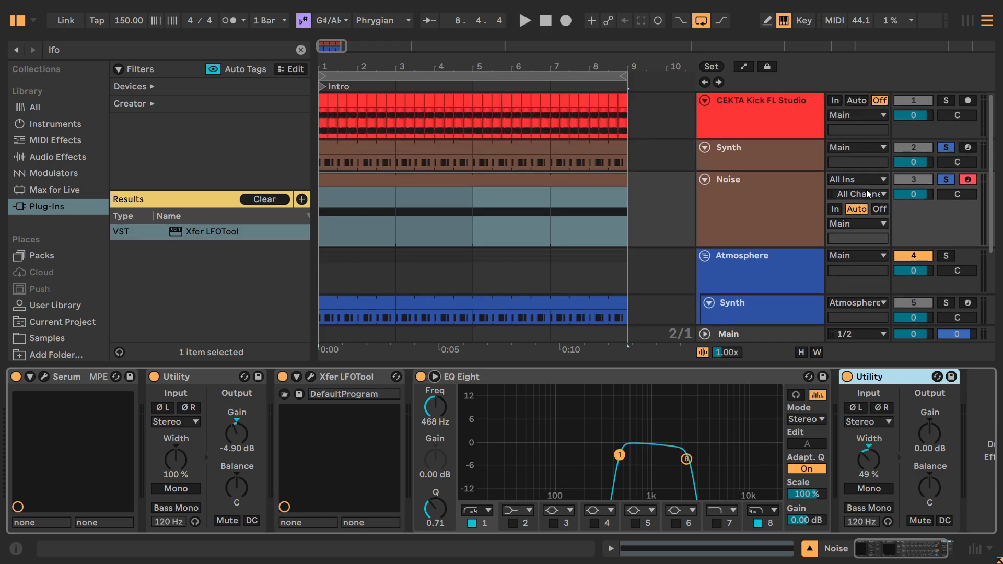
Compare Noise's stereo width with the last Utility on and off during playback, adding the soloed kick, and reduce the Noise track's height.
key("space")
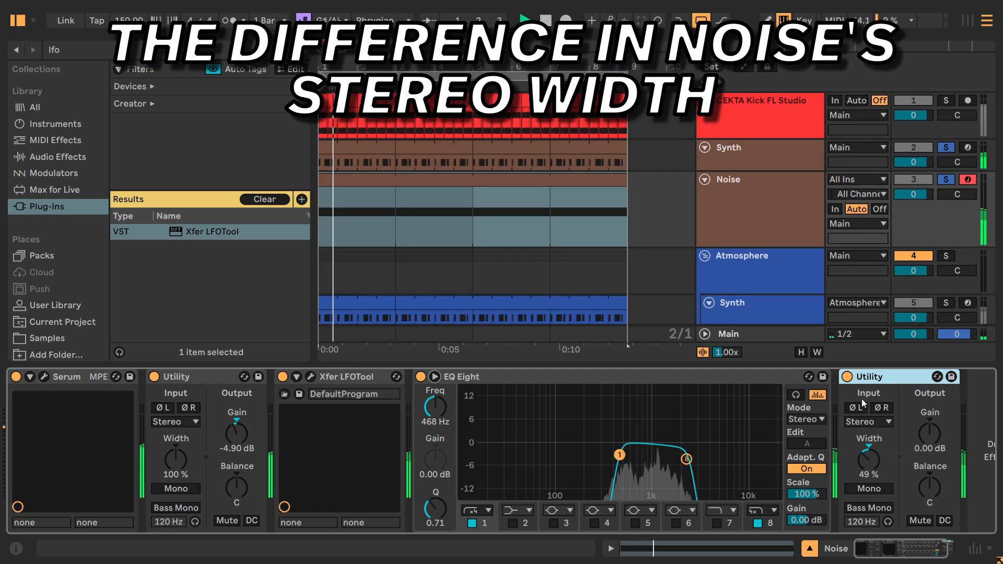
left_click(847, 376)
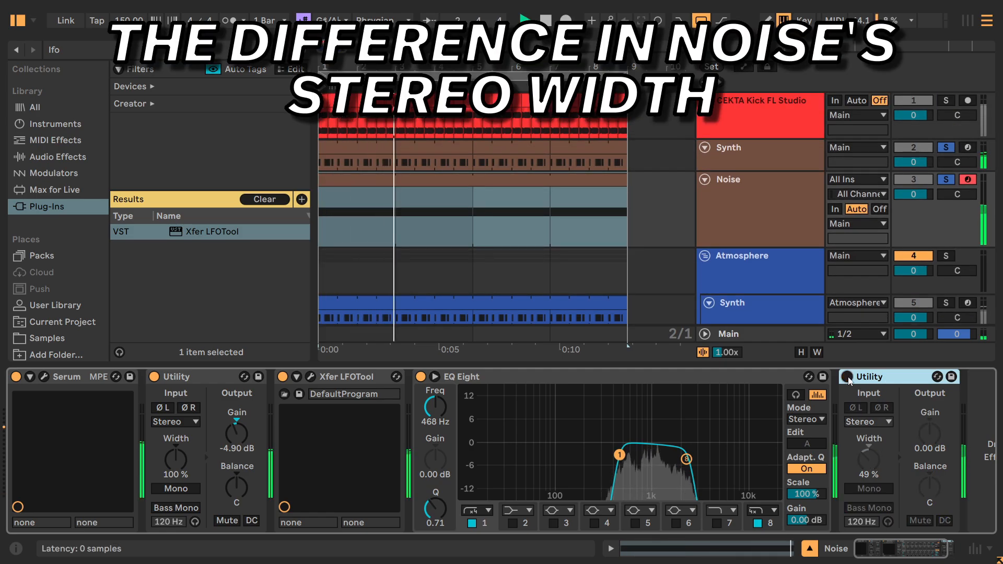
left_click(847, 377)
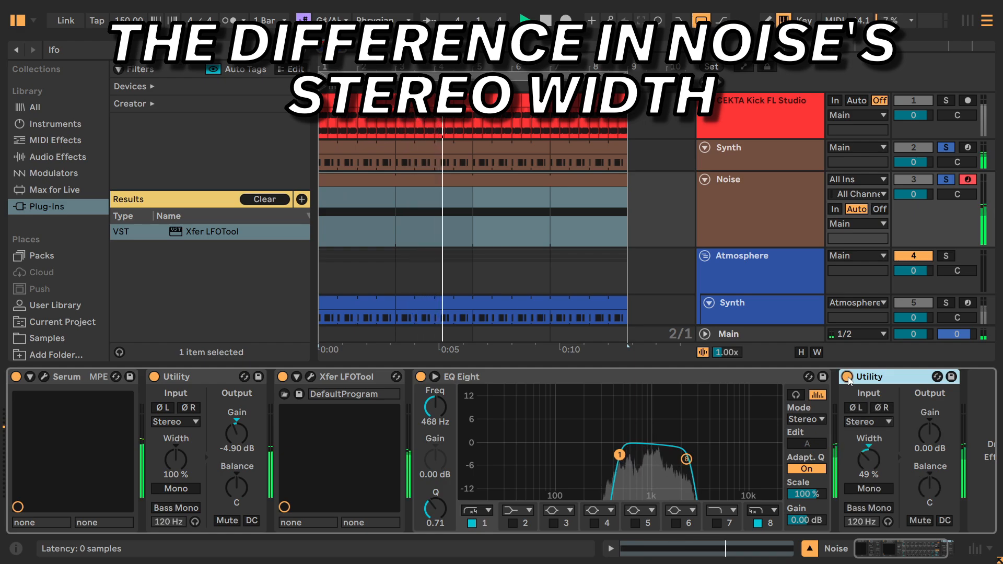
left_click(944, 101)
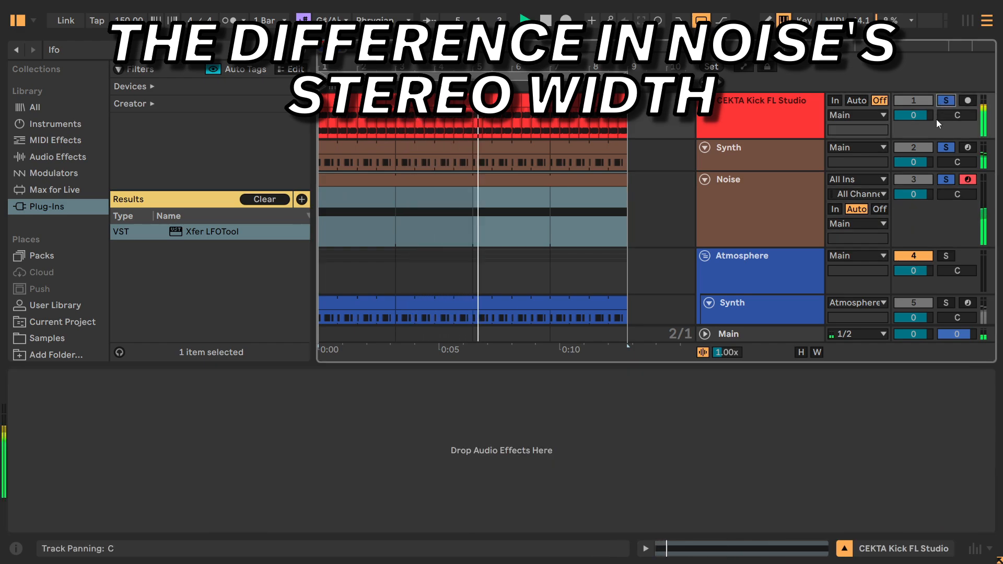
left_click(804, 212)
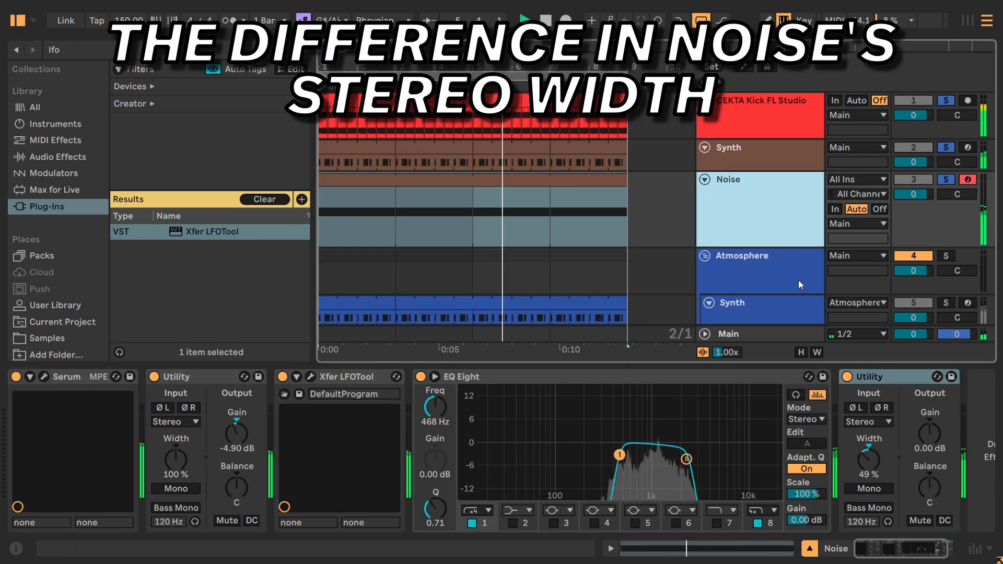
left_click(846, 377)
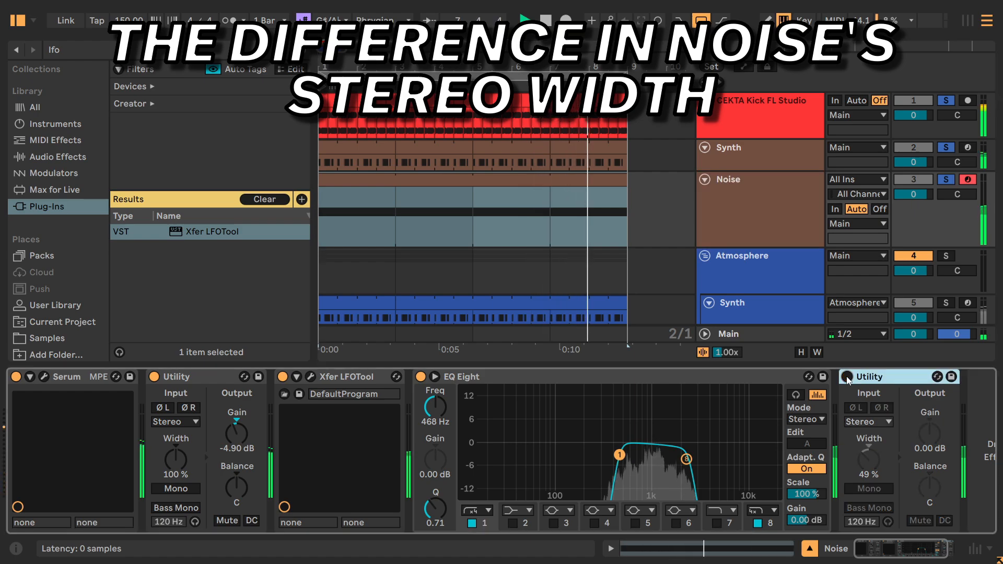
left_click(846, 376)
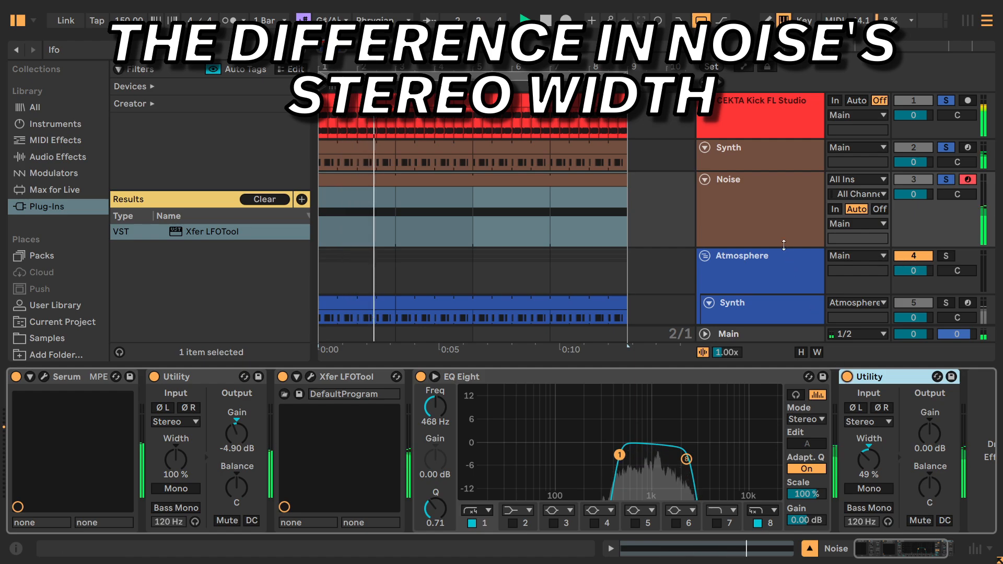
left_click_drag(786, 247, 784, 207)
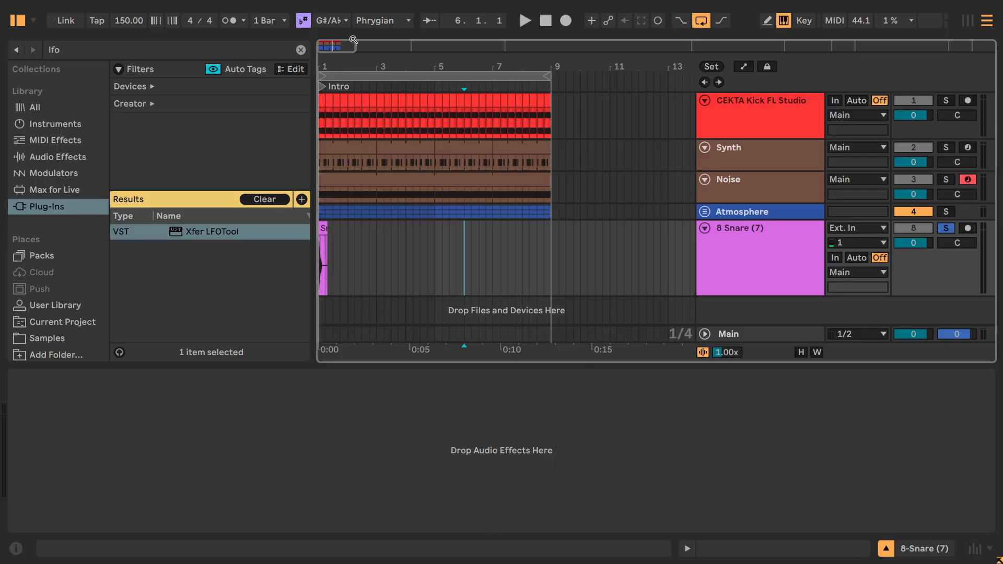
Audition the Snare (7) clip, split it after its initial transient, and deactivate the transient part.
left_click_drag(342, 41, 326, 48)
key("space")
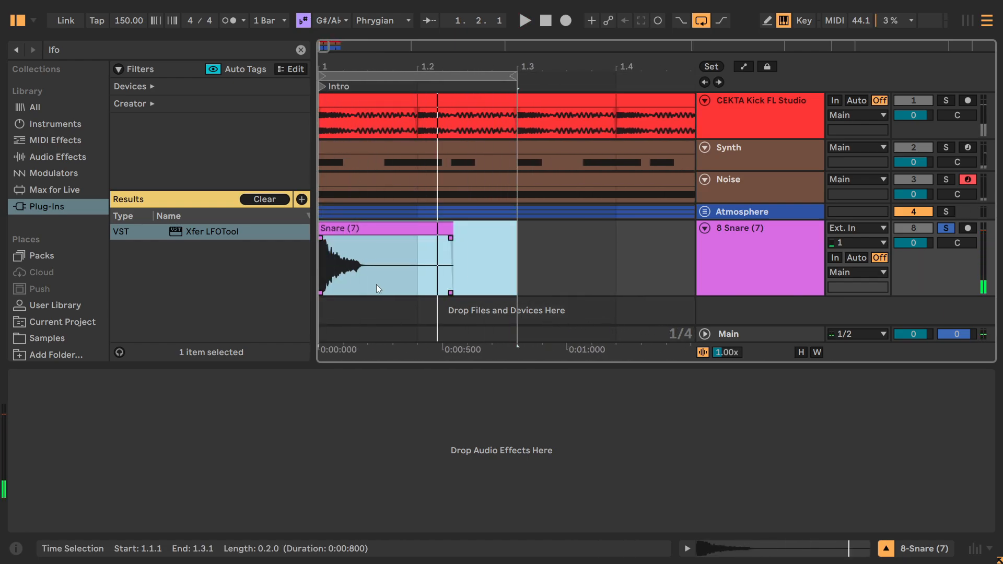
left_click_drag(325, 46, 298, 49)
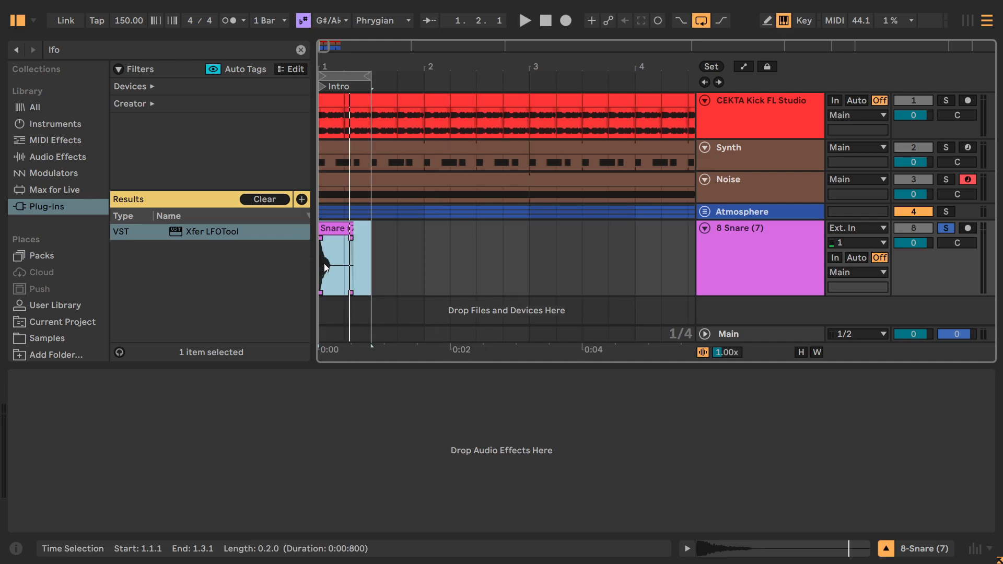
left_click_drag(326, 48, 322, 47)
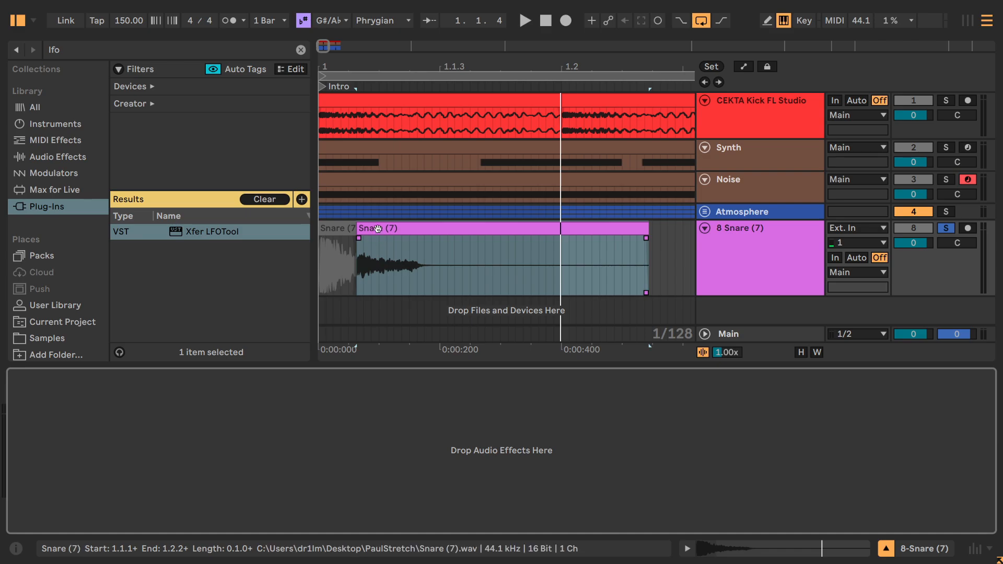
Open the trimmed Snare (7) clip's sample view and reveal its file in the PaulStretch folder in File Explorer.
left_click(377, 228)
double_click(378, 228)
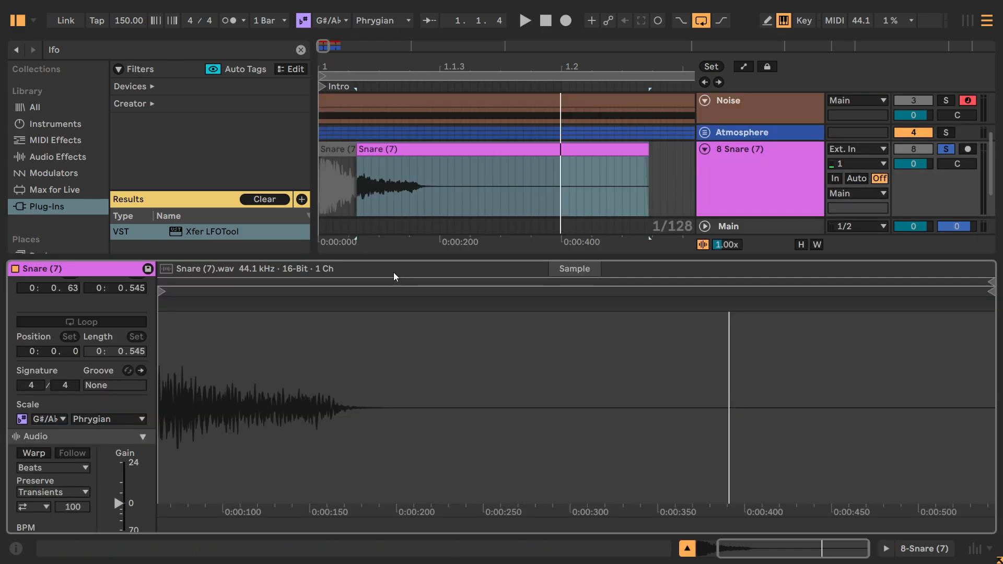
right_click(198, 281)
left_click(232, 306)
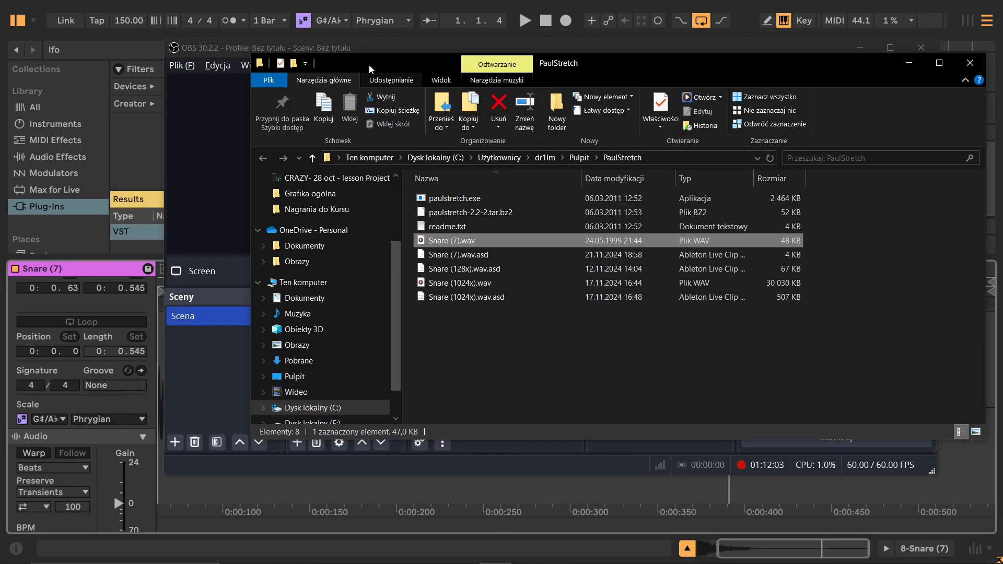
left_click_drag(369, 65, 302, 75)
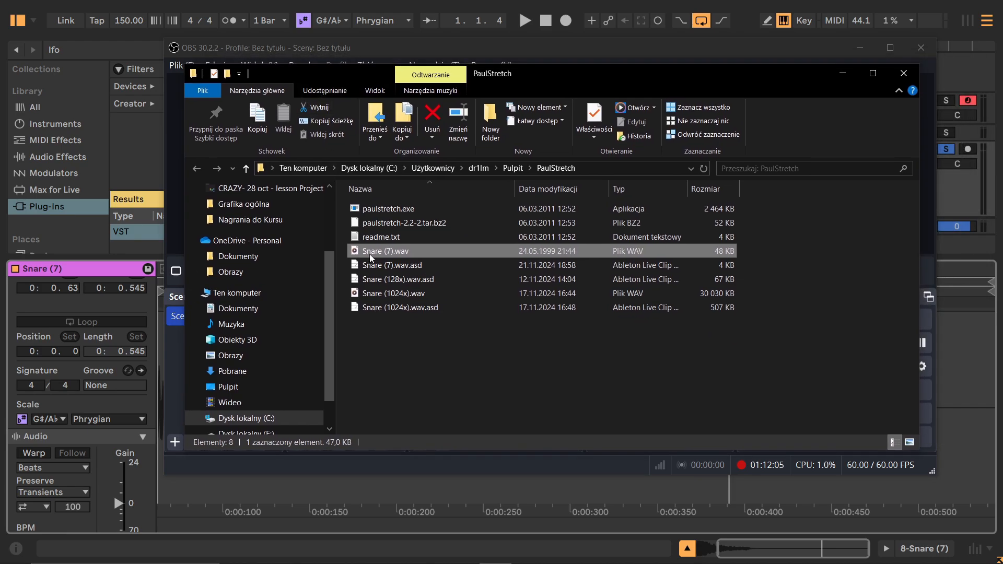
left_click(381, 319)
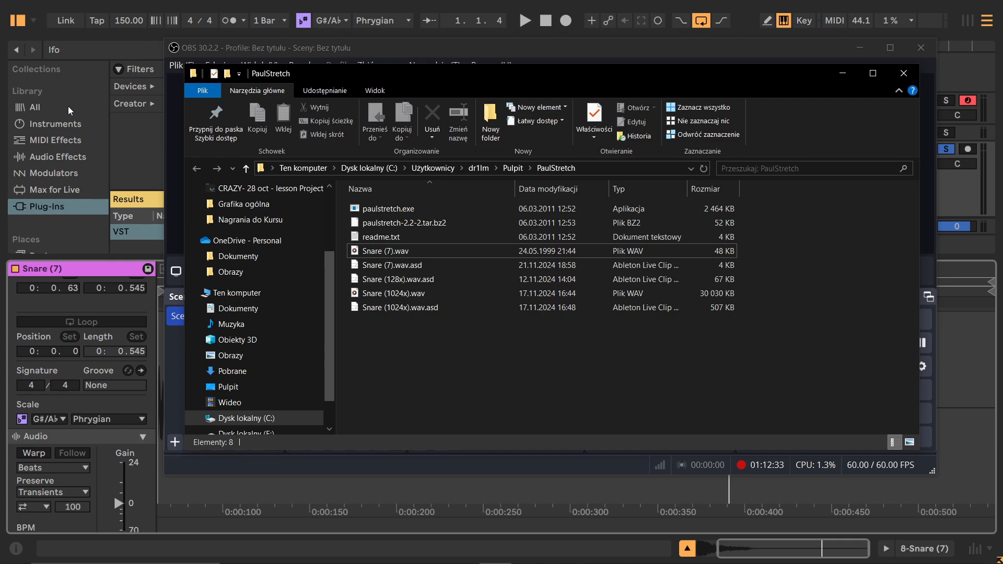
Launch paulstretch.exe from the PaulStretch folder and position its window over the file browser.
left_click(560, 168)
double_click(405, 210)
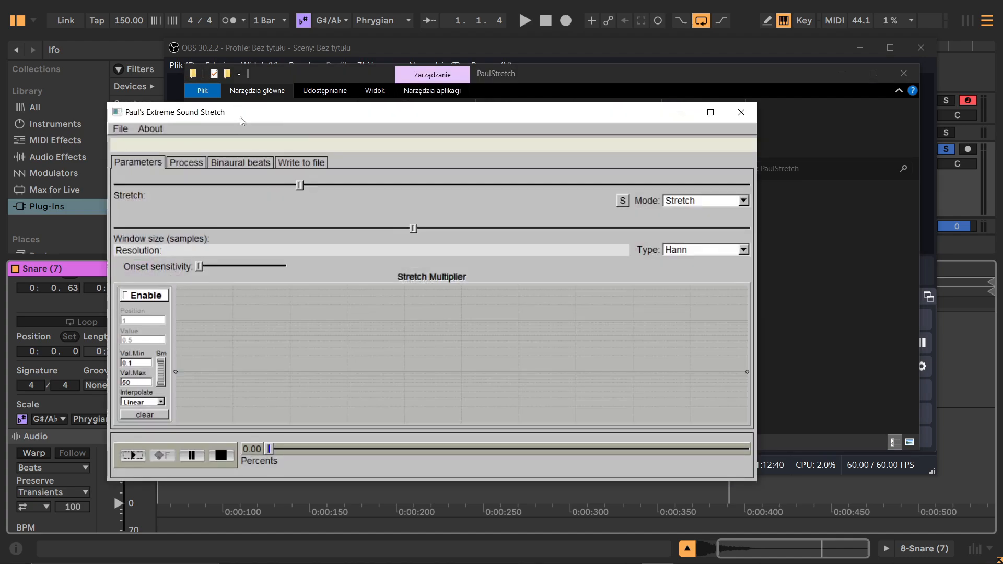
left_click_drag(241, 120, 367, 92)
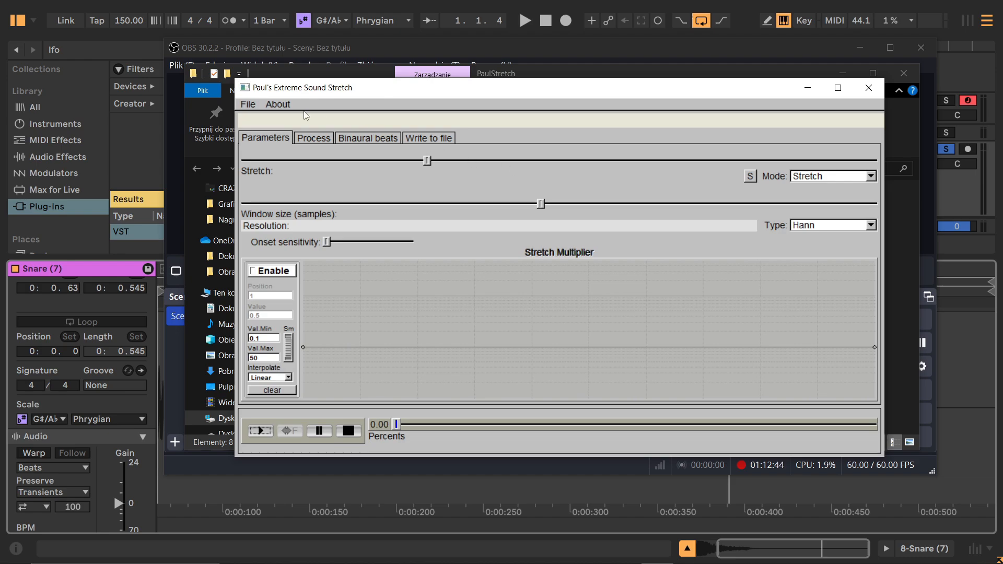
Load Snare (7).wav from the PaulStretch folder as the audio file in Paul's Extreme Sound Stretch.
left_click(252, 104)
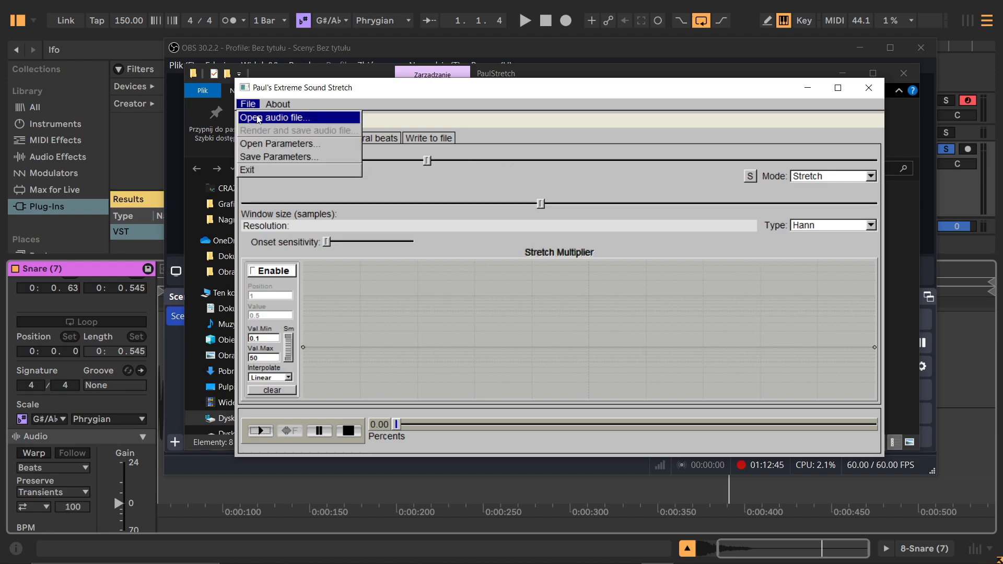
left_click(302, 120)
left_click_drag(257, 4, 581, 135)
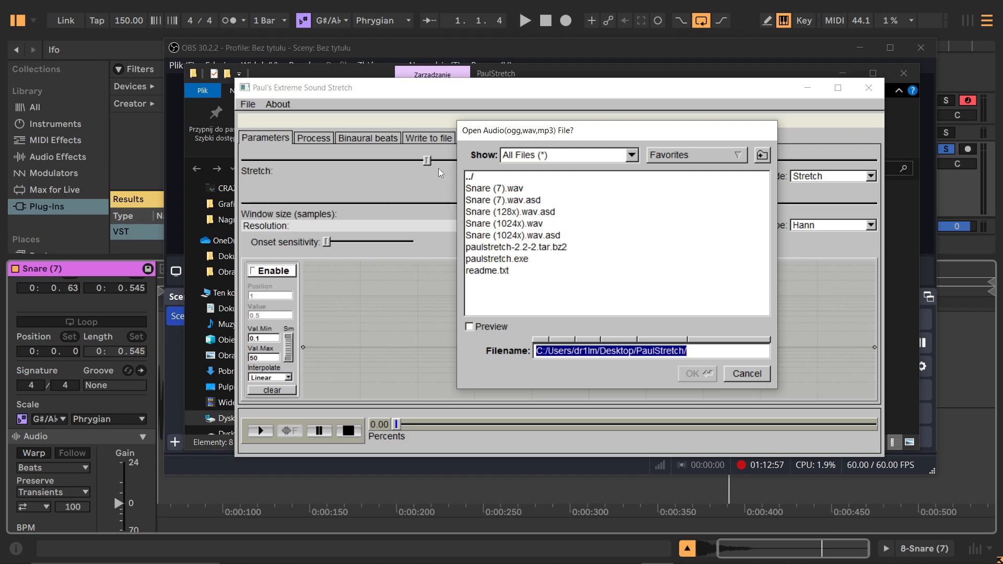
left_click(334, 68)
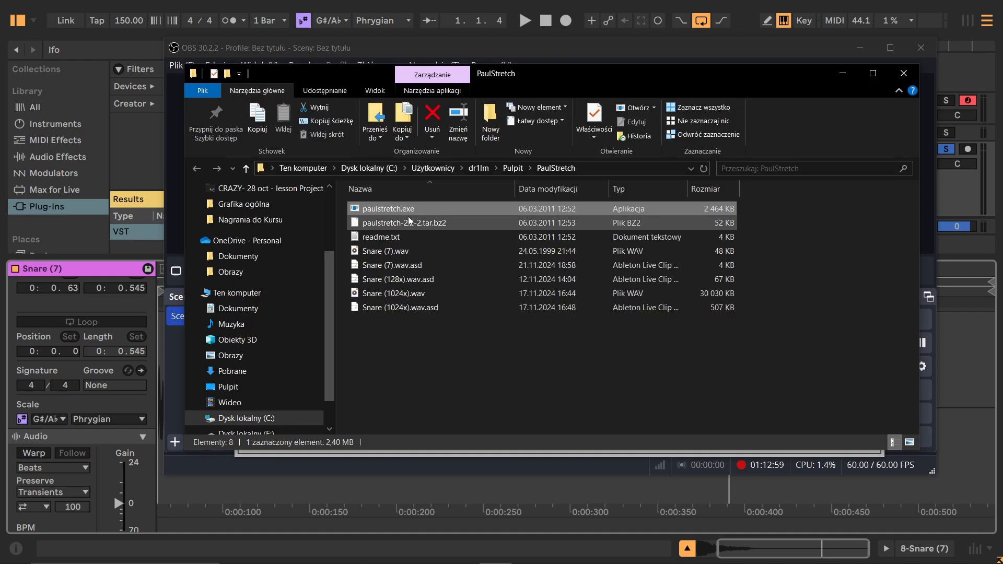
left_click_drag(571, 69, 540, 232)
left_click(512, 128)
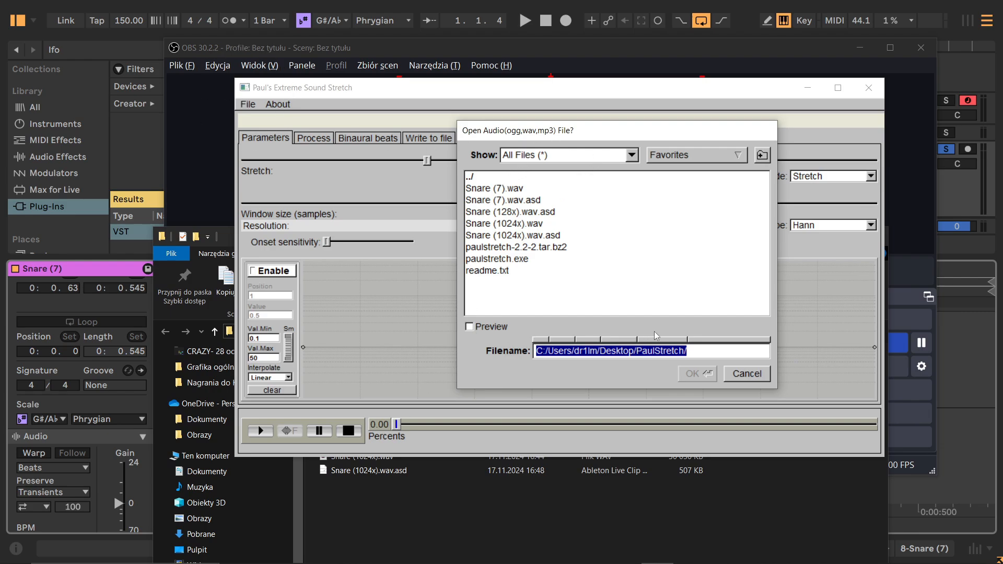
double_click(491, 189)
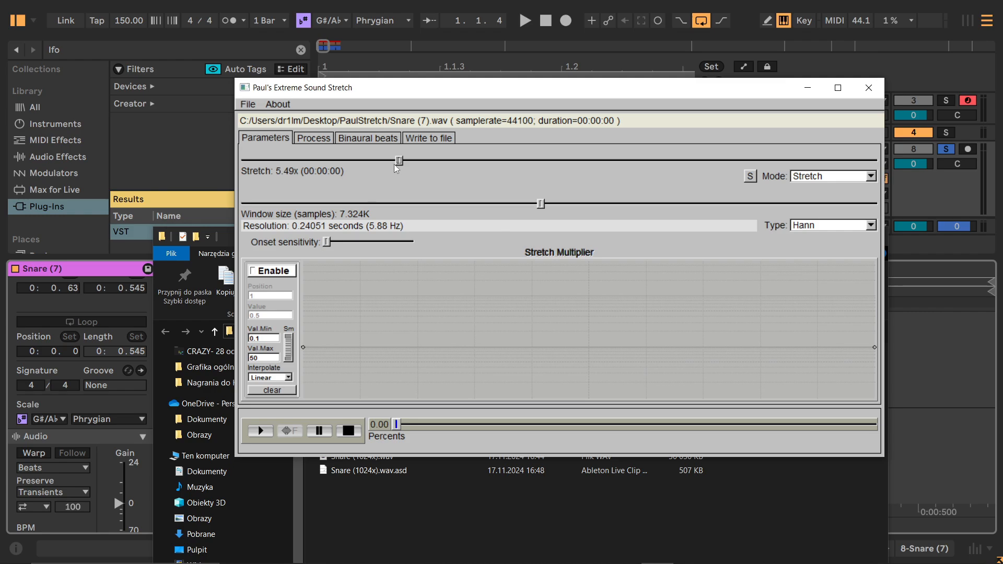
Raise the stretch amount for Snare (7).wav and render the full stretched sample to Snare (1024x).wav.
left_click_drag(439, 164, 666, 159)
left_click_drag(793, 157, 818, 157)
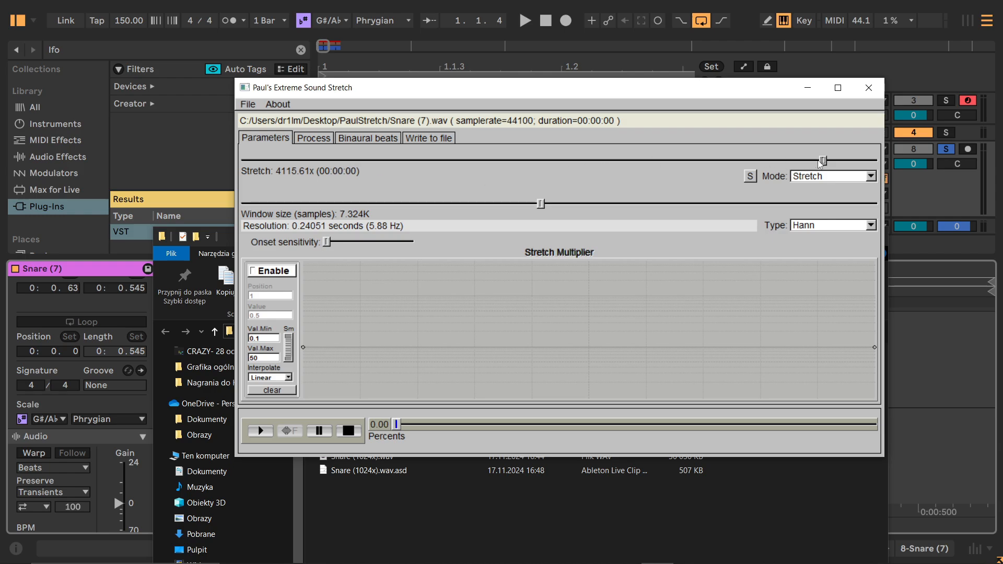
left_click_drag(805, 161, 742, 163)
left_click(417, 139)
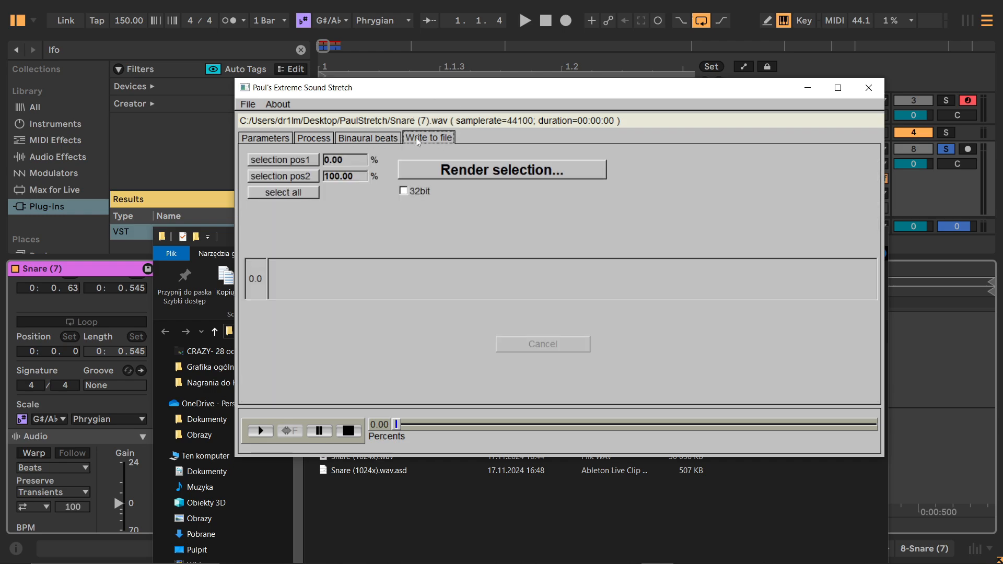
left_click(442, 168)
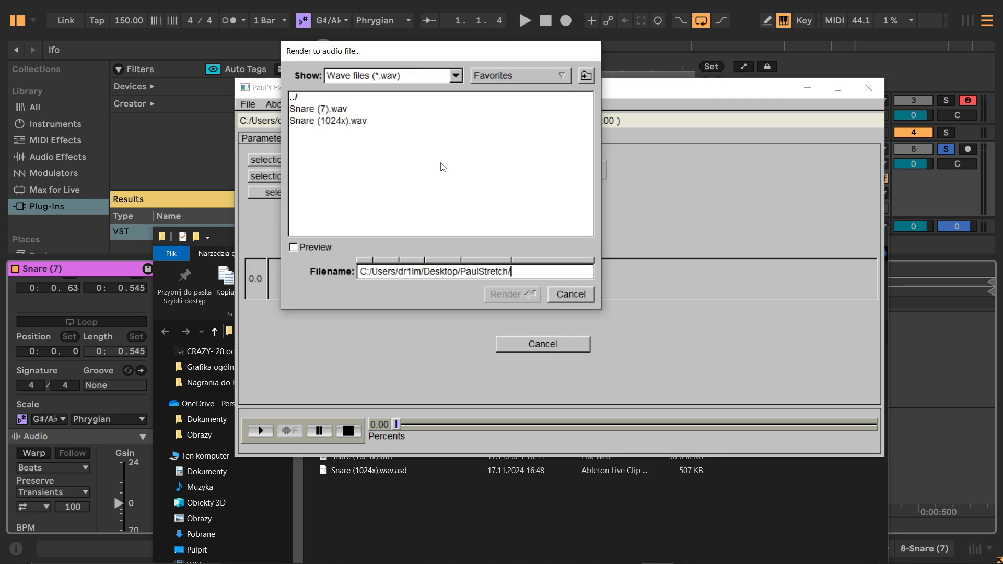
left_click(310, 121)
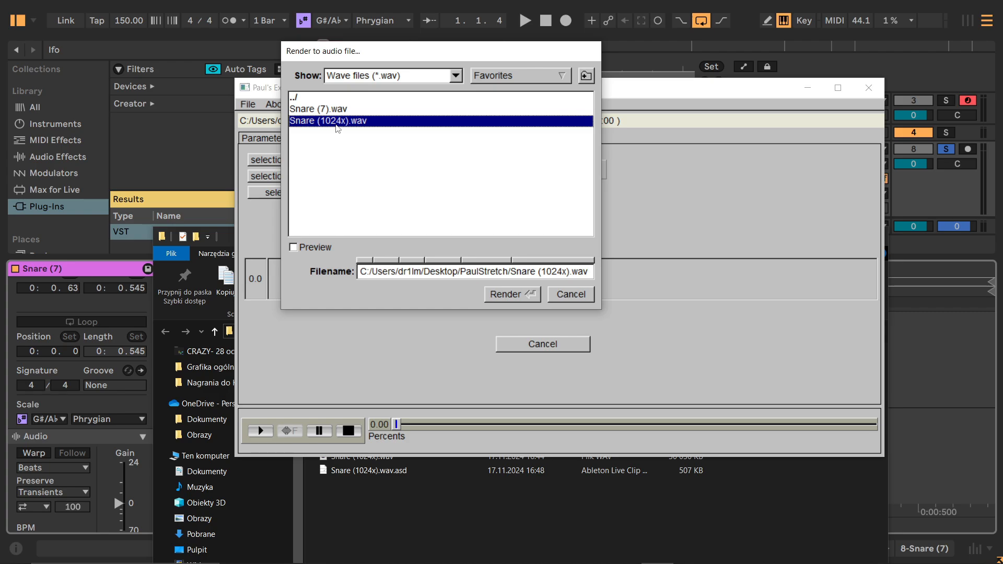
left_click(529, 288)
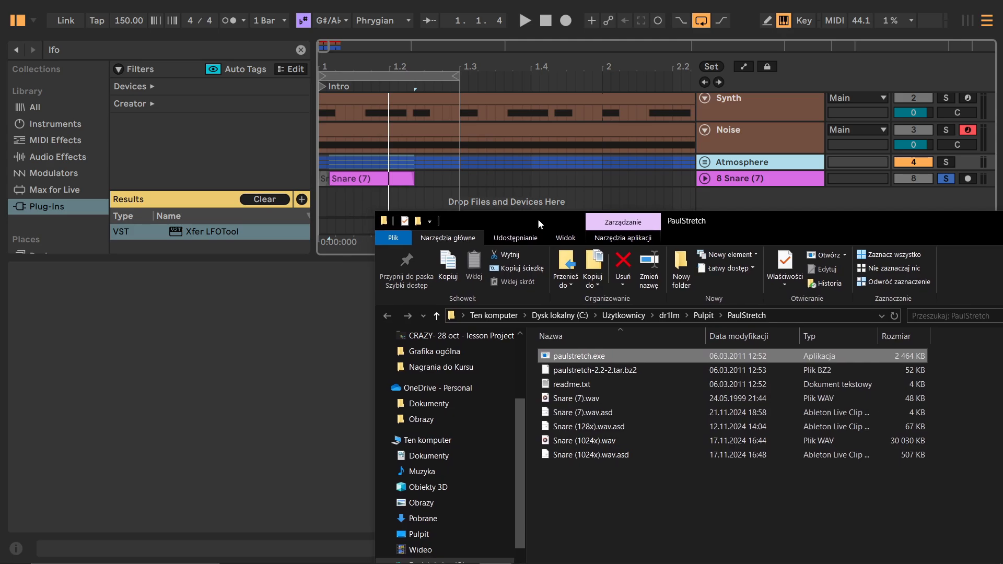
Switch back to Ableton Live, place Snare (1024x).wav at bar 1 on a new audio track, and select its clip.
left_click_drag(537, 218, 671, 213)
left_click_drag(704, 434, 321, 202)
left_click(399, 151)
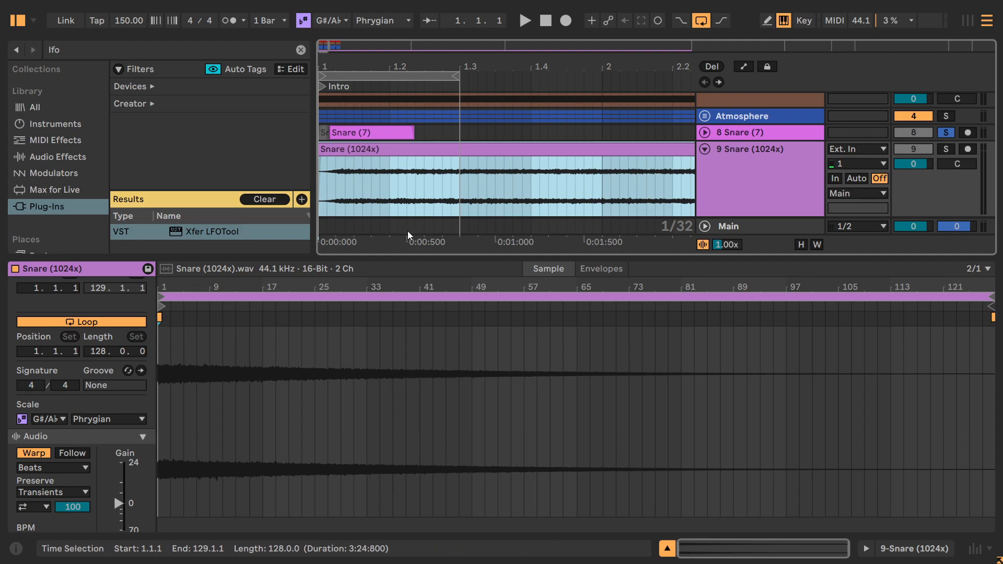
Enlarge the arrangement area and play the original Snare (7) clips from bar 1 for comparison.
left_click_drag(420, 256, 431, 409)
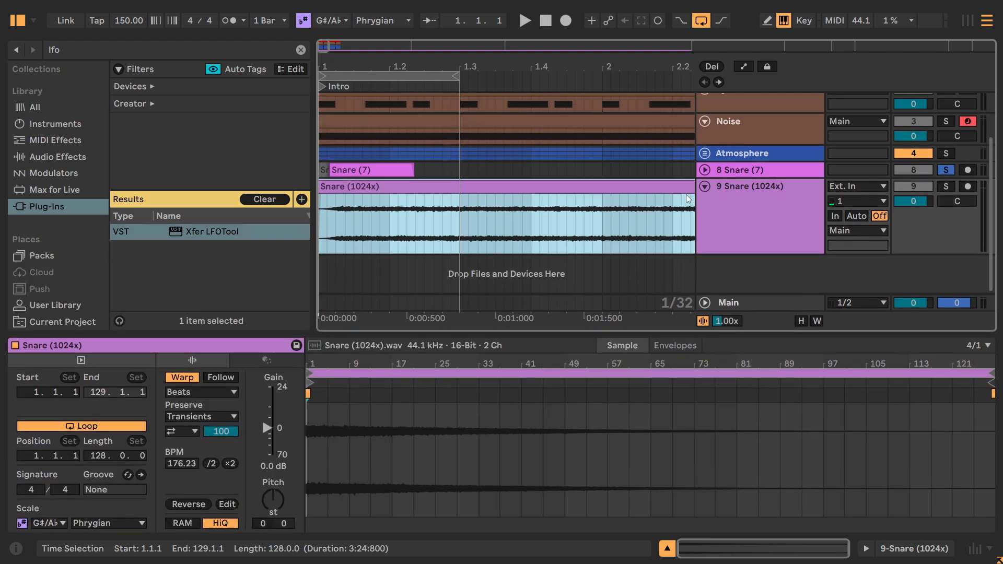
left_click(329, 170, "shift")
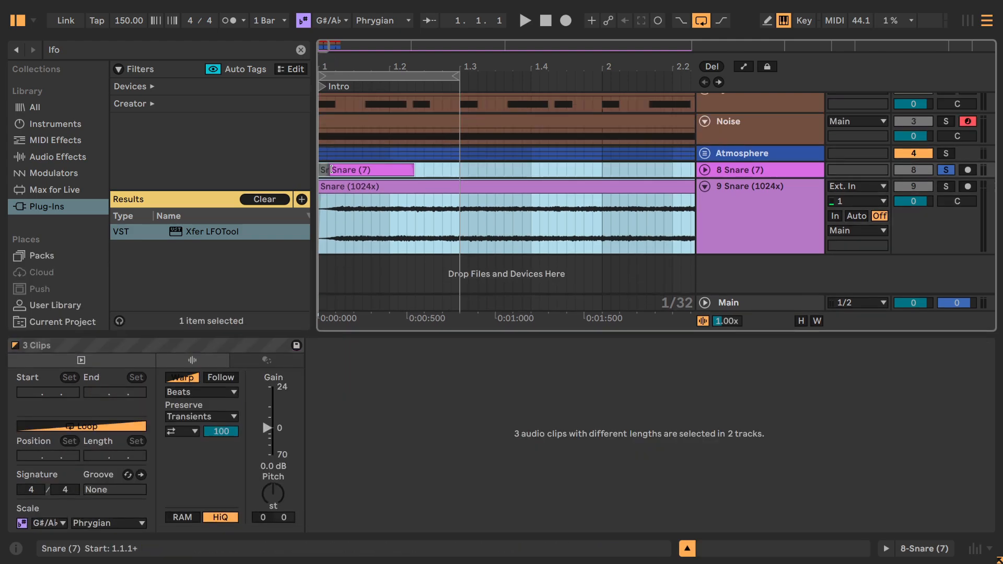
left_click(324, 168)
key("space")
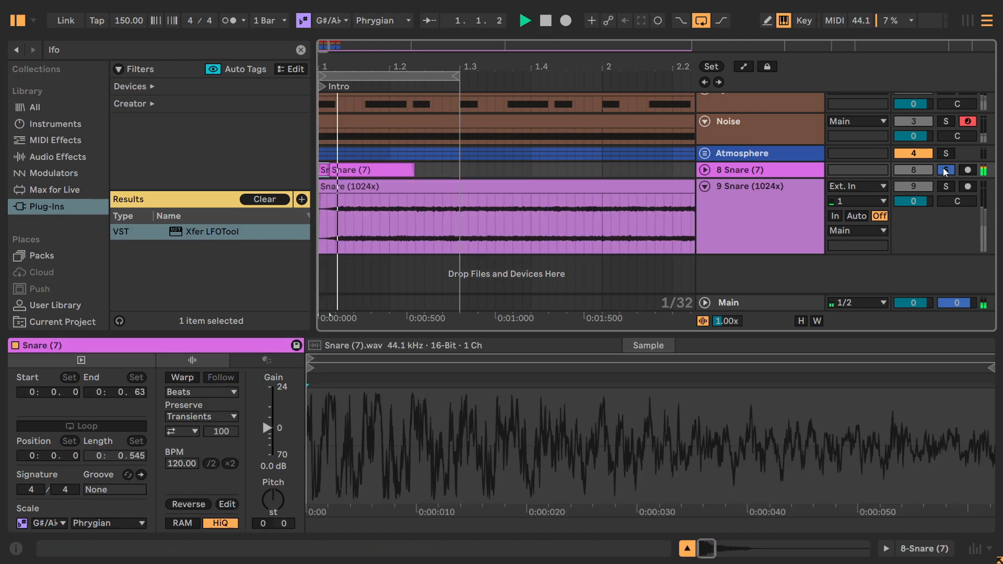
Solo the Snare (1024x) track and play the stretched snare from bar 1 with arrangement looping turned off.
left_click(945, 186)
left_click_drag(322, 49, 322, 19)
key("space")
left_click(702, 27)
key("minus")
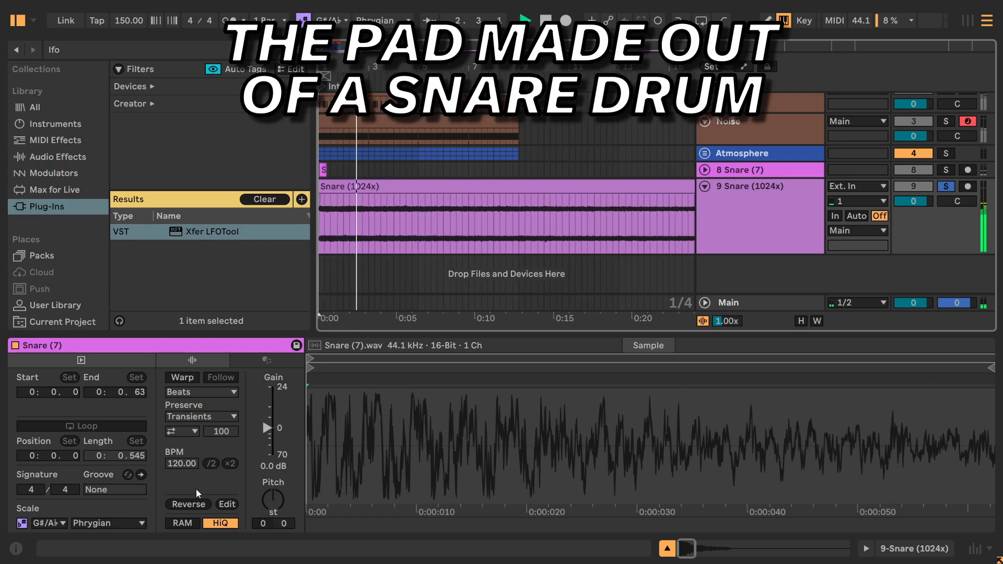
Turn off warping for the Snare (1024x) clip.
left_click(399, 219)
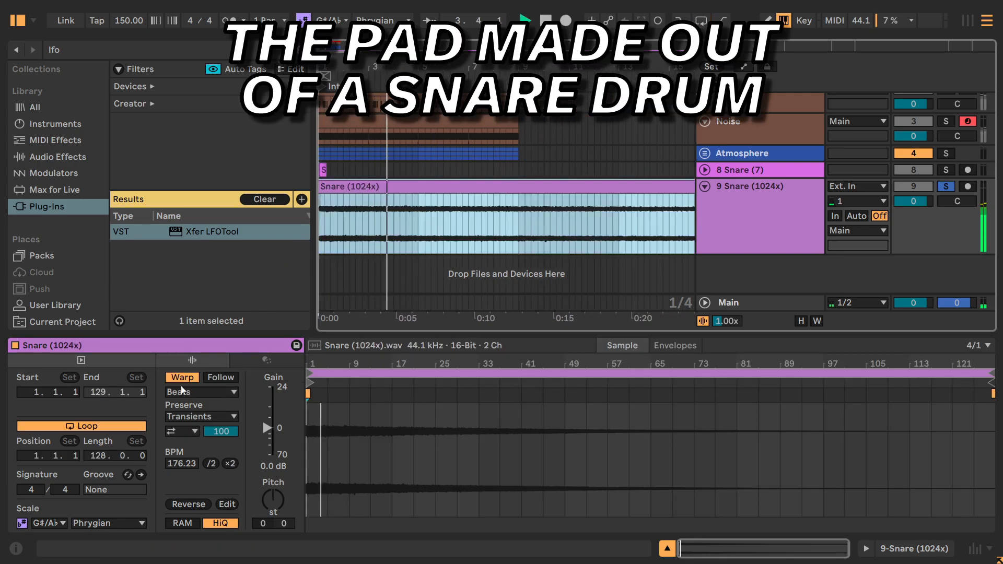
left_click(182, 377)
key("minus")
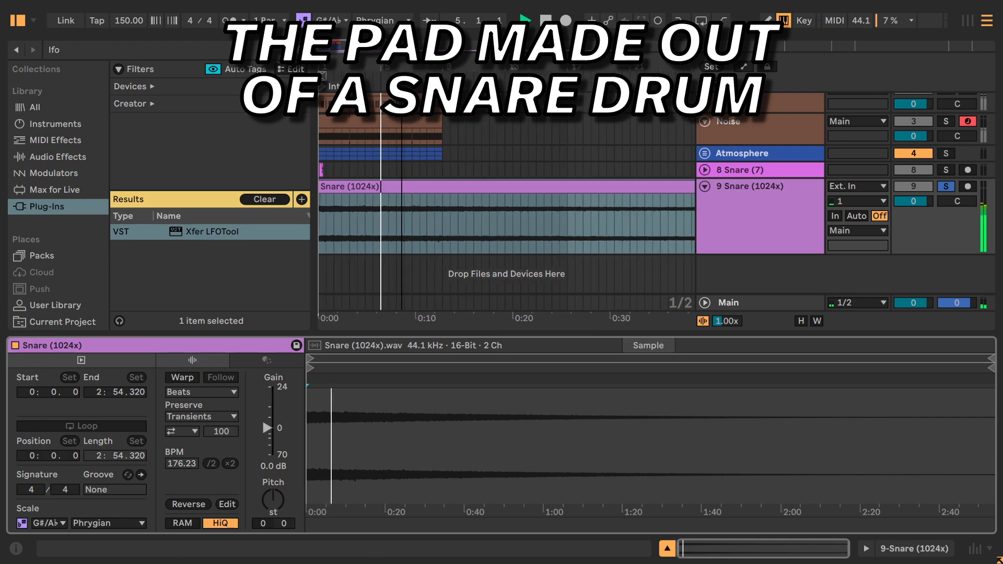
Split the Snare (1024x) clip at bars 5 and 9 to isolate a four-bar section.
left_click(425, 224)
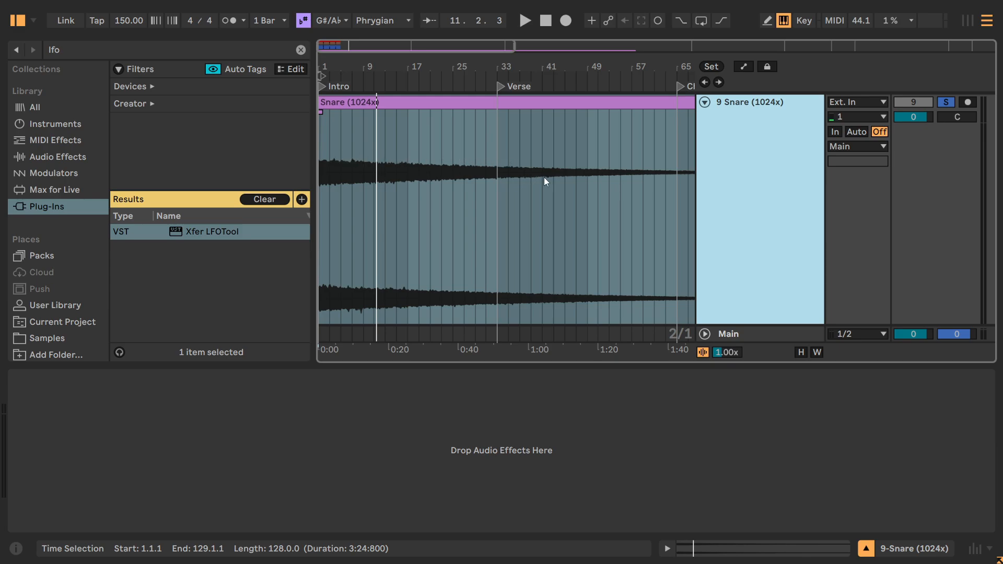
left_click_drag(323, 44, 322, 22)
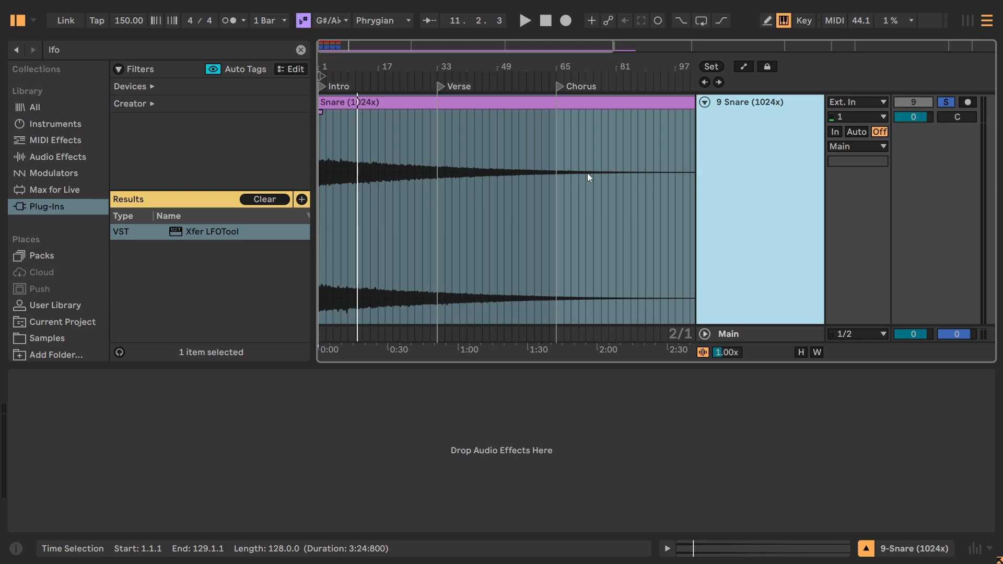
left_click_drag(360, 51, 390, 111)
left_click(365, 110)
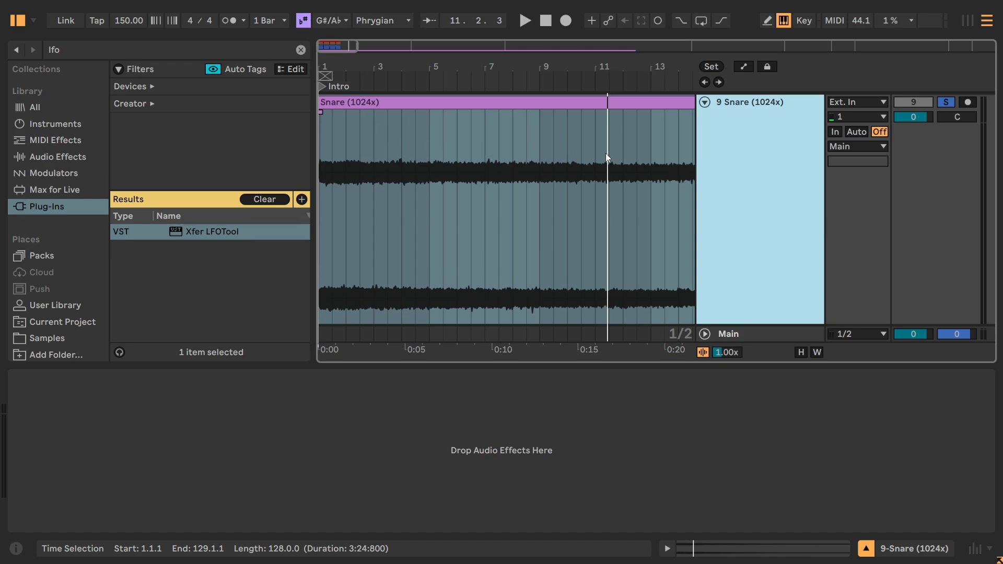
left_click_drag(428, 140, 541, 142)
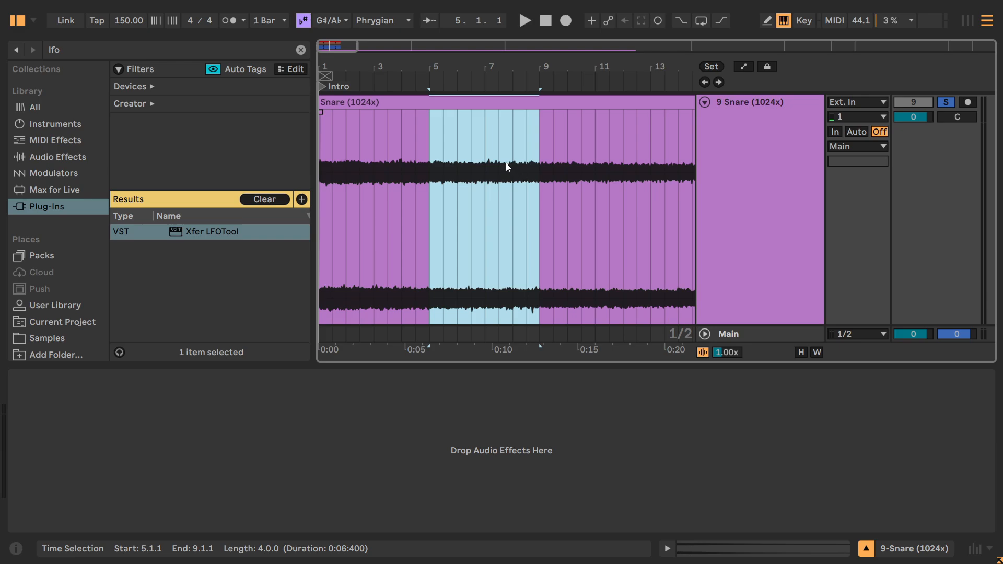
key("ctrl+e")
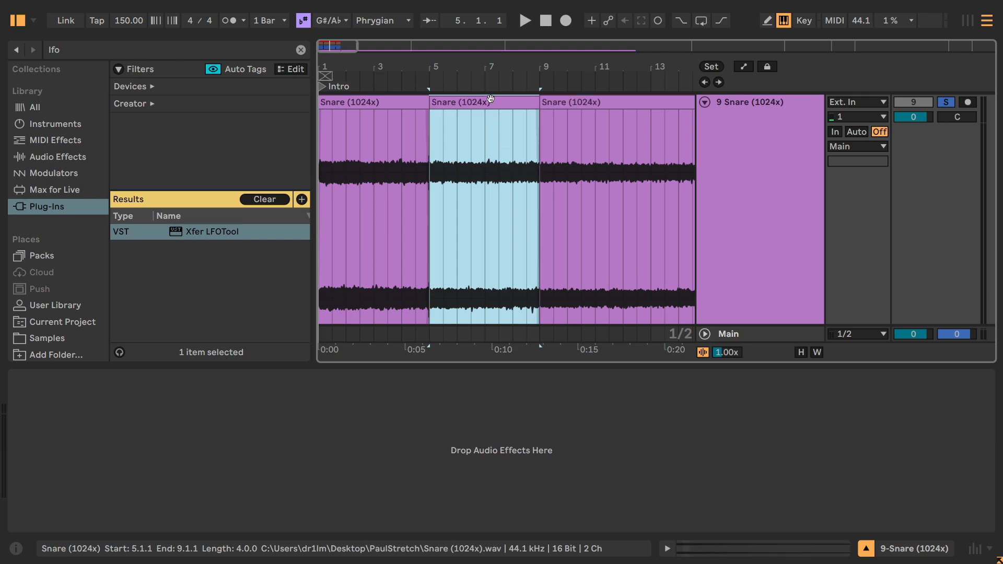
Repeat the isolated four-bar section four times across bars 1 to 17 and loop the arrangement over the copies.
key("ctrl+d")
key("ctrl+d")
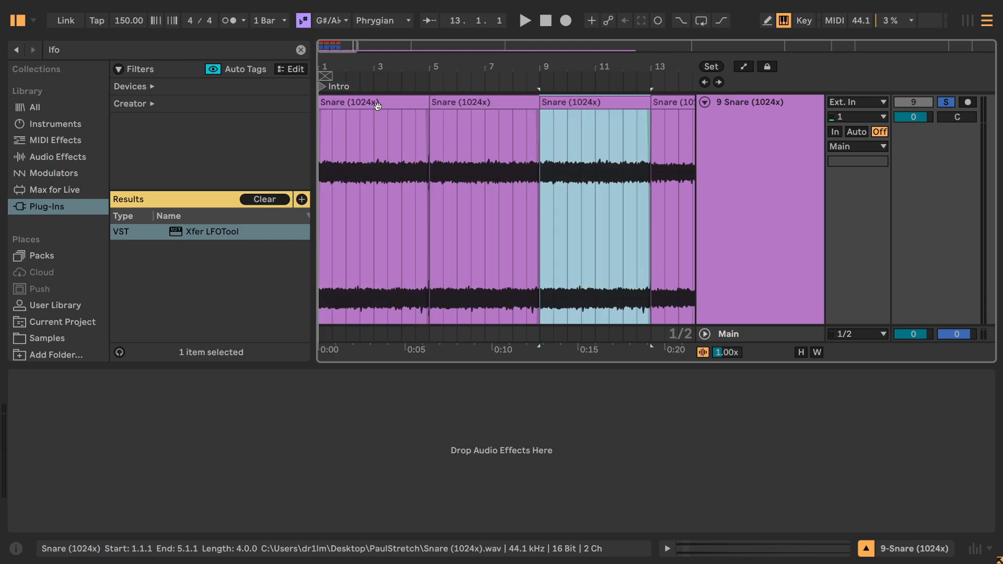
mouse_move(334, 46)
left_mouse_down()
mouse_move(333, 26)
mouse_move(333, 42)
left_mouse_up()
left_click(354, 102, "shift")
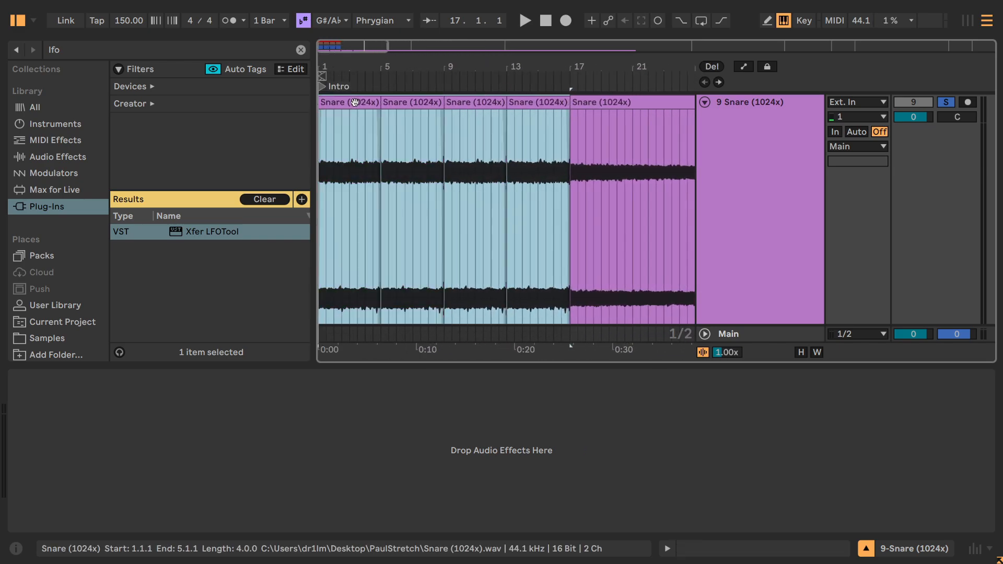
key("ctrl+l")
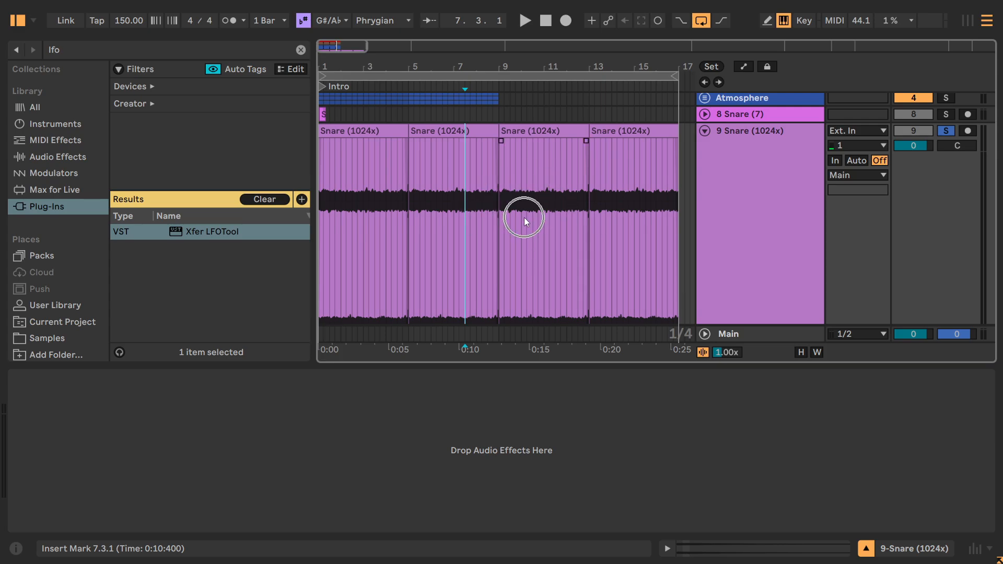
key("h")
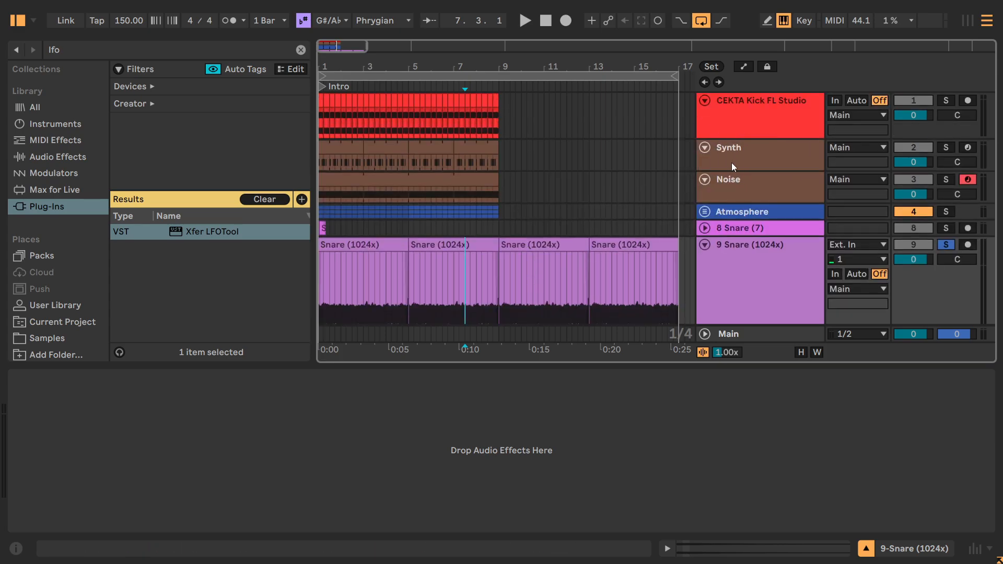
Move the Snare (1024x) track directly below Noise, named Pad and in the same brown as the Synth and Noise tracks.
left_click(745, 255)
key("Delete")
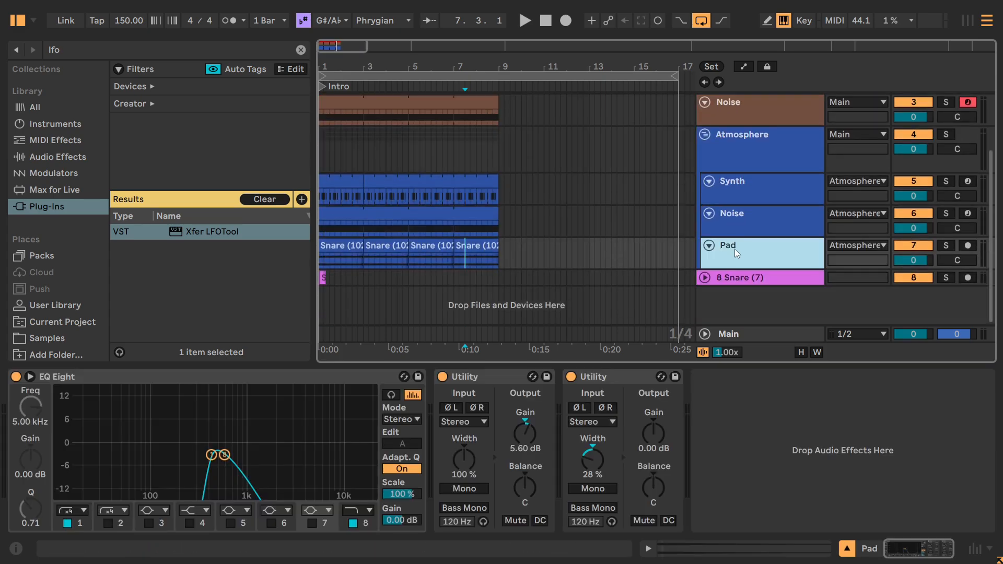
left_click_drag(734, 248, 724, 136)
right_click(750, 140)
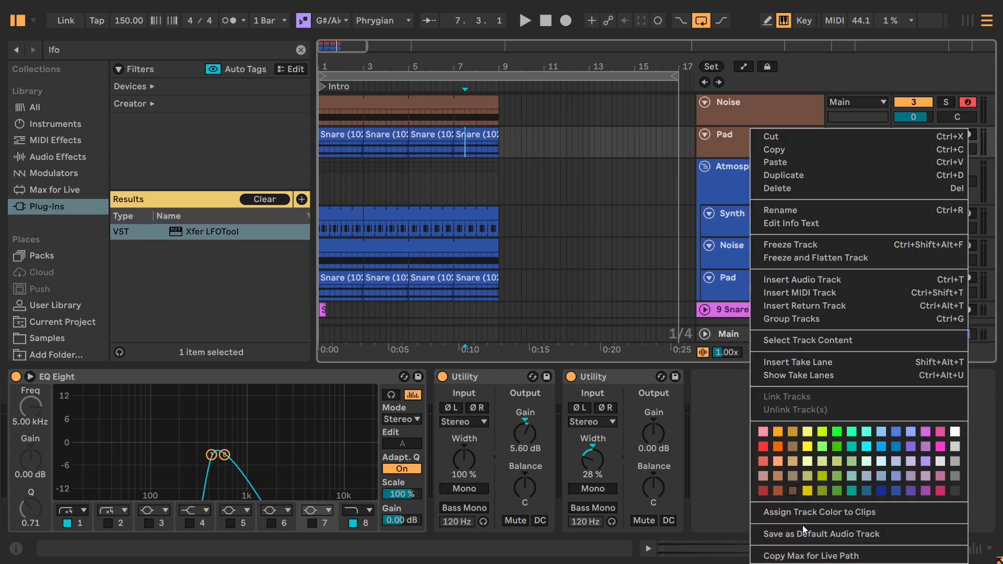
left_click(804, 530)
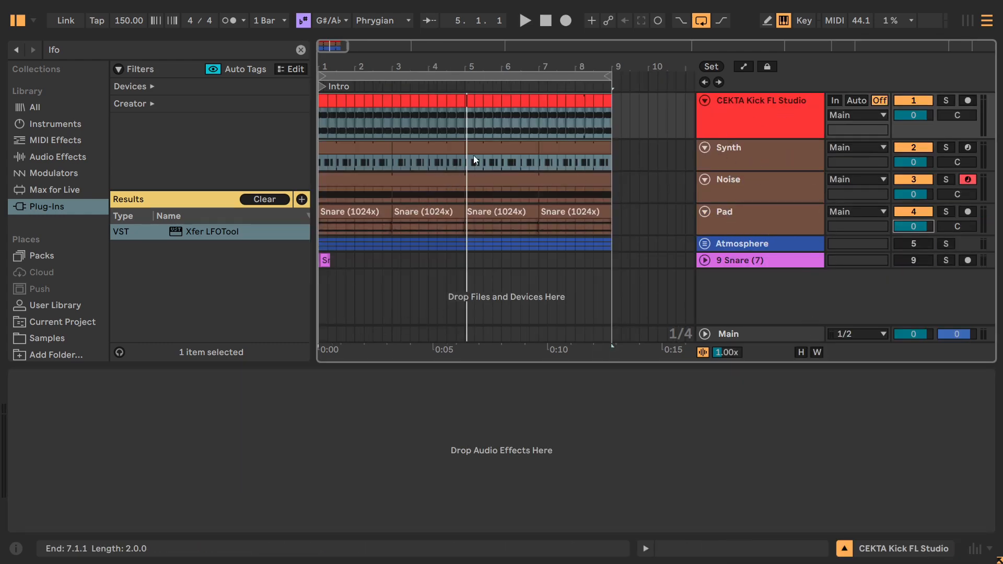
Set the Pad track's volume to -6.5 dB during playback, comparing the beat with the Pad muted and unmuted.
key("space")
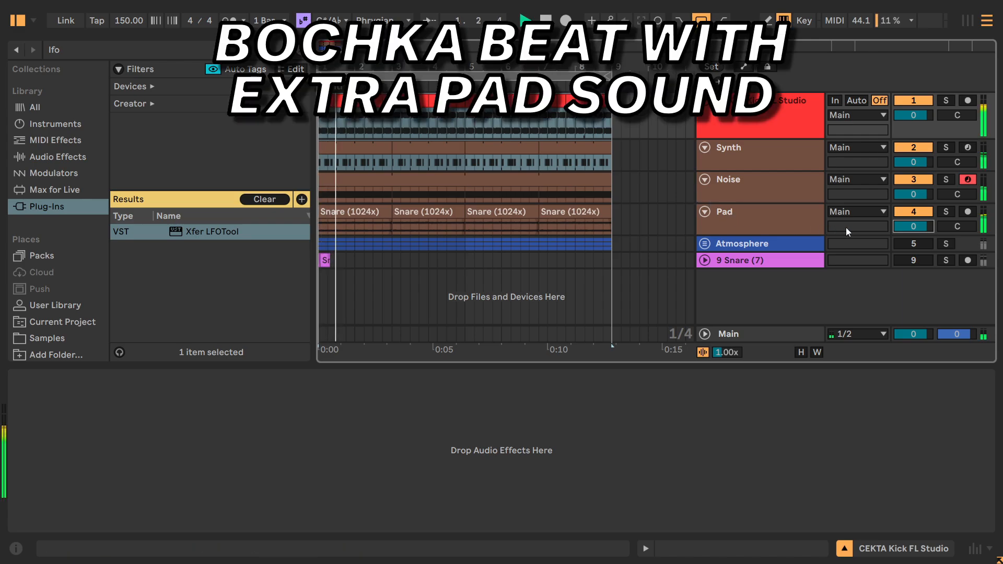
left_click_drag(911, 225, 911, 240)
left_click(906, 214)
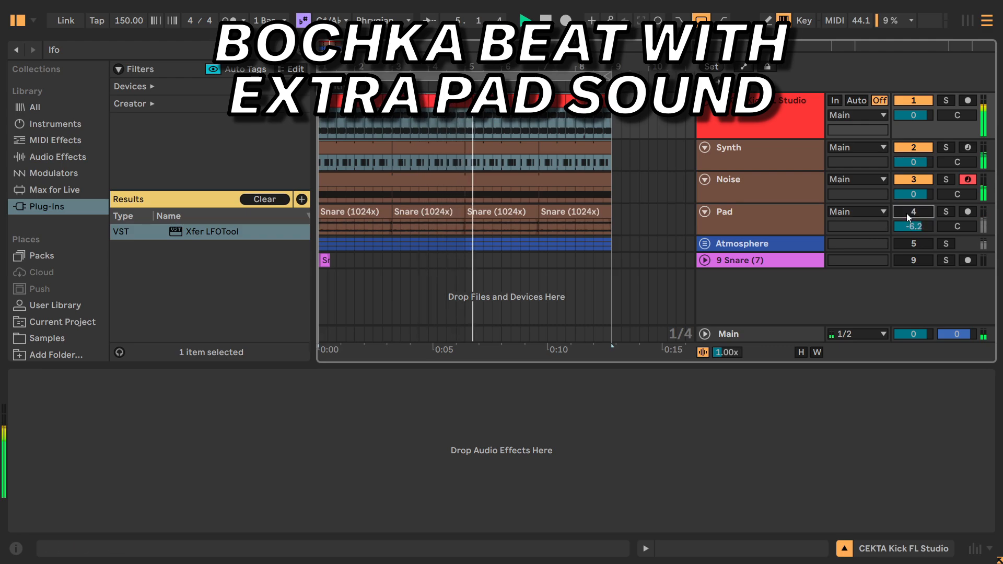
left_click(904, 212)
left_click_drag(910, 226, 911, 227)
left_click(900, 211)
left_click(900, 211)
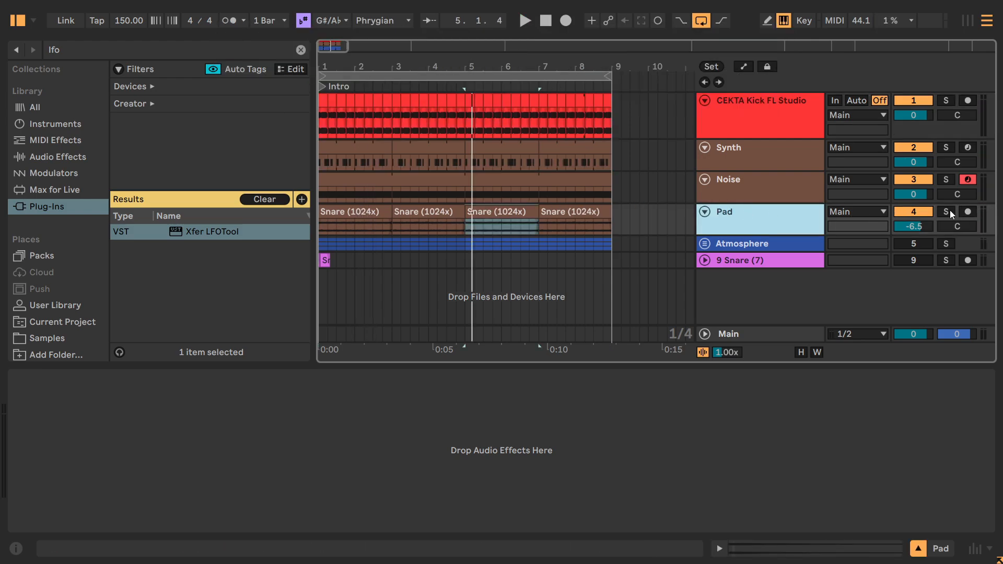
Solo the Pad, Noise and Synth tracks together.
left_click(949, 212)
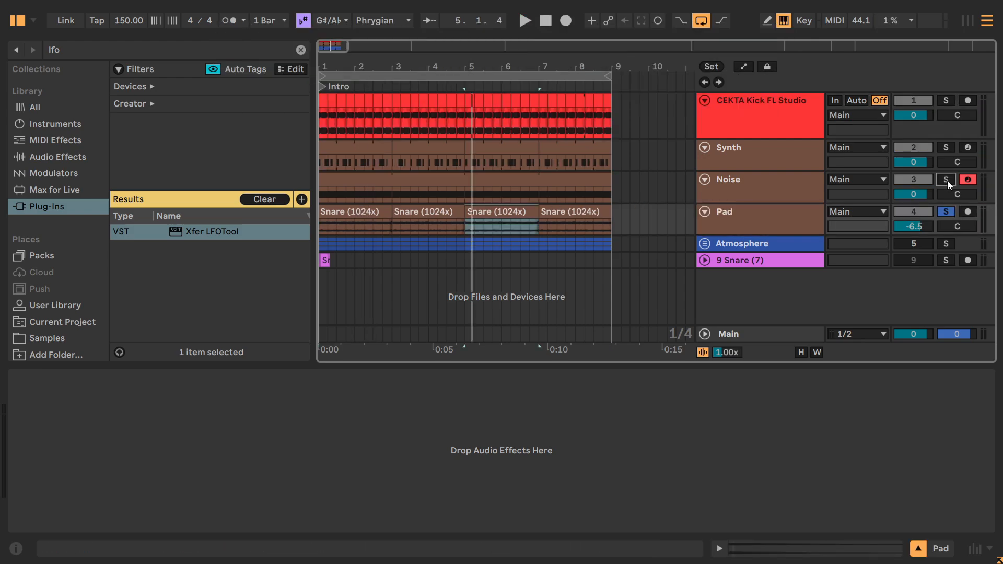
left_click(947, 180, "ctrl")
left_click(946, 147, "ctrl")
Try the four Pad clips transposed by +7, -5 and -8 semitones while playing them against Synth and Noise.
left_click(362, 212)
left_click(562, 211, "shift")
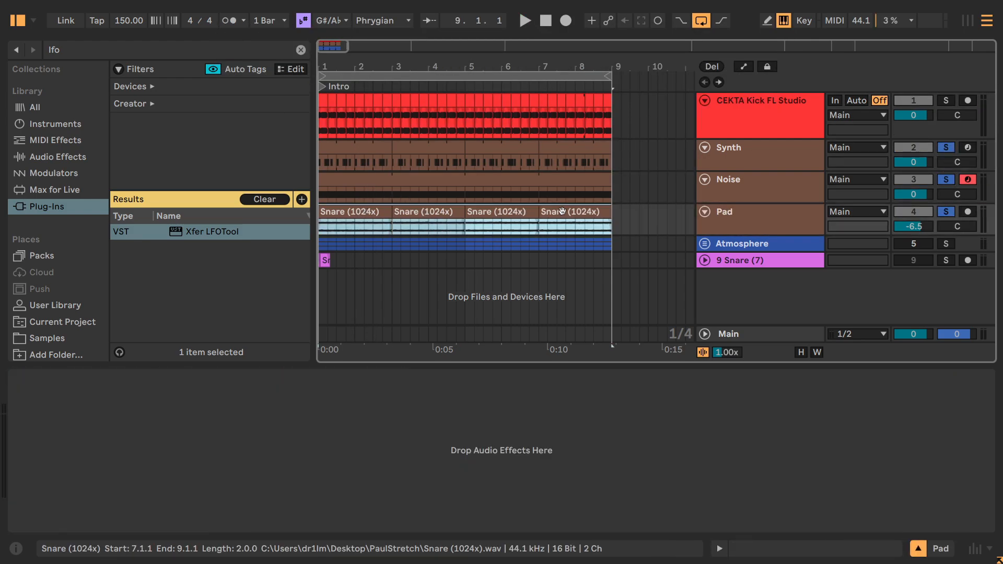
double_click(522, 216)
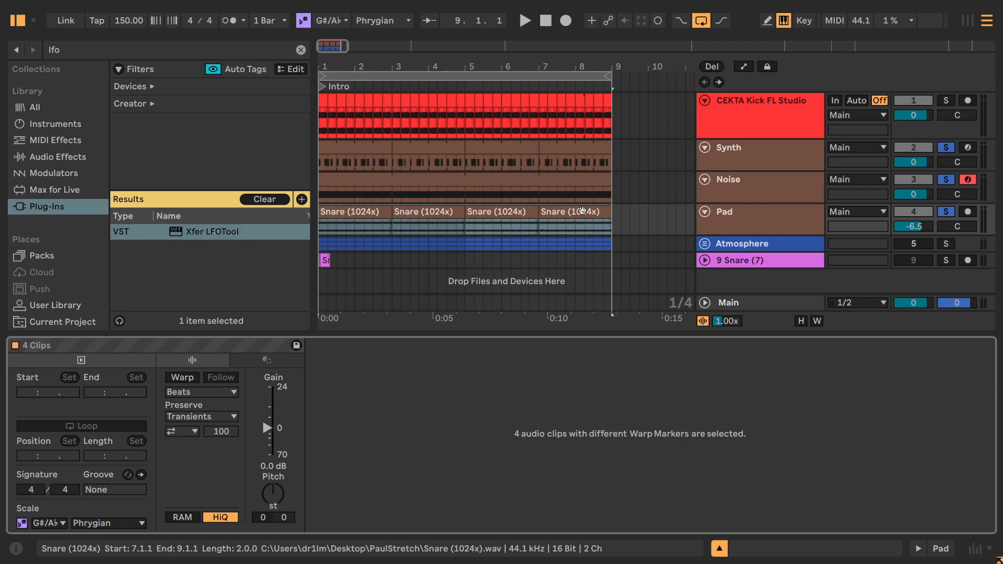
scroll(269, 494, "up", 7)
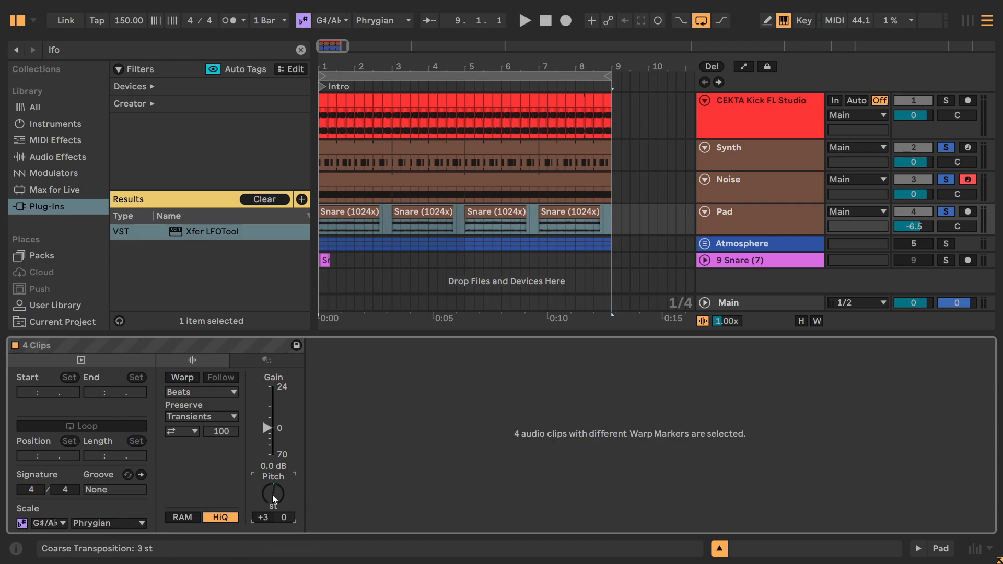
scroll(272, 494, "down", 1)
key("space")
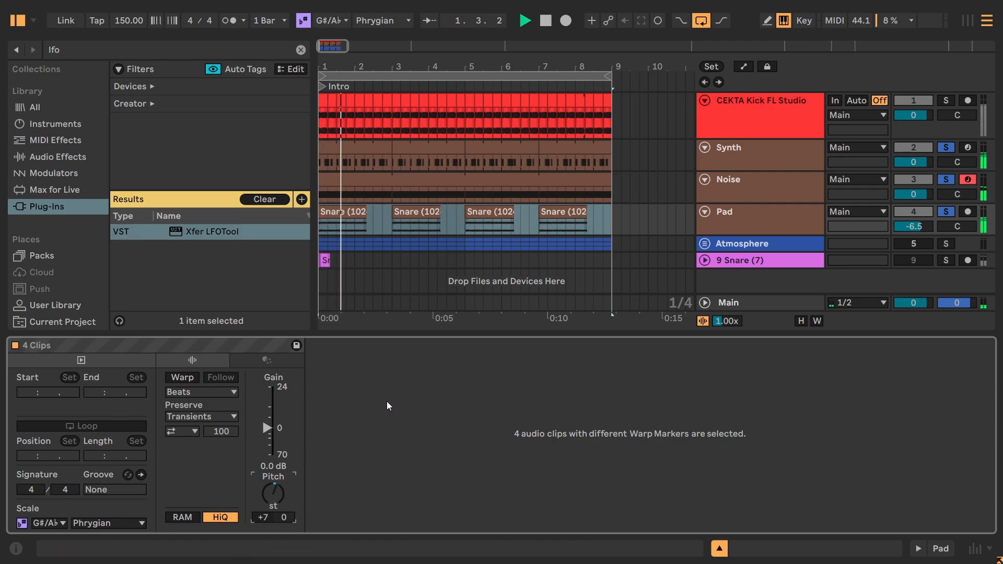
key("Down")
key("Down")
key("Down")
key("Down")
key("Down")
key("Down")
key("Down")
key("Down")
key("Down")
key("Down")
key("Down")
key("space")
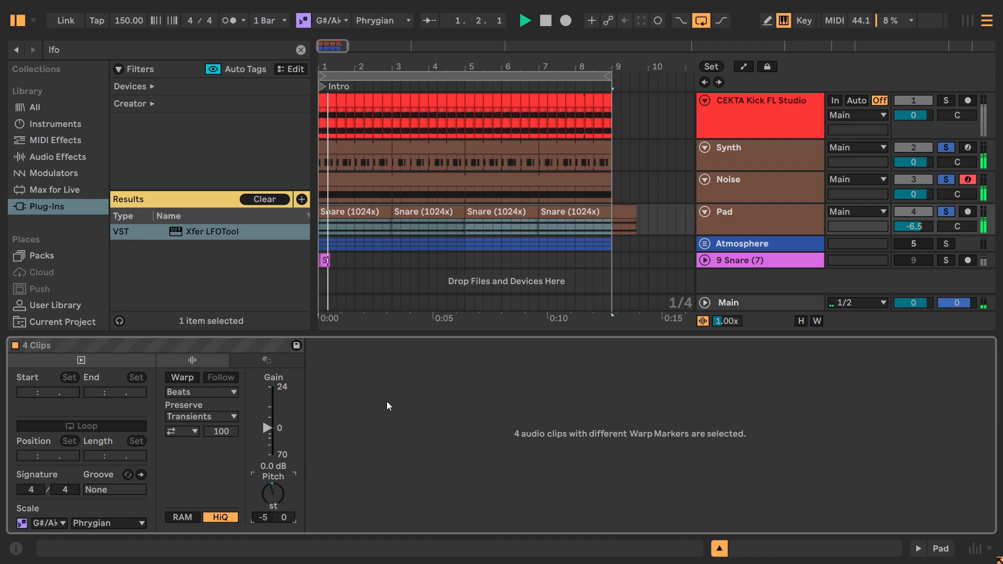
key("space")
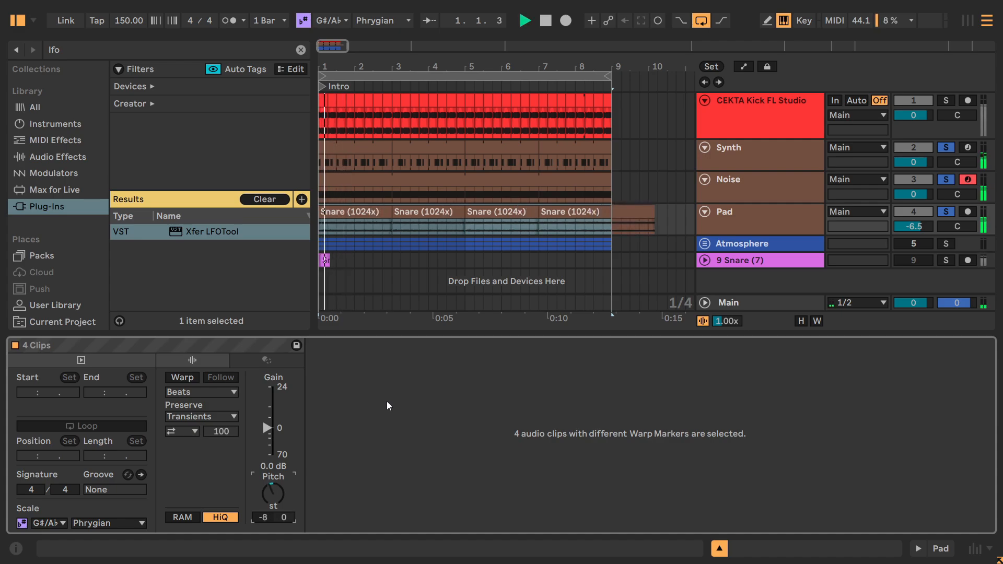
Try the Pad clips at -15 semitones and reset their transposition to 0.
key("Down")
key("Down")
key("Down")
key("Down")
key("Down")
key("Down")
key("Down")
key("space")
key("space")
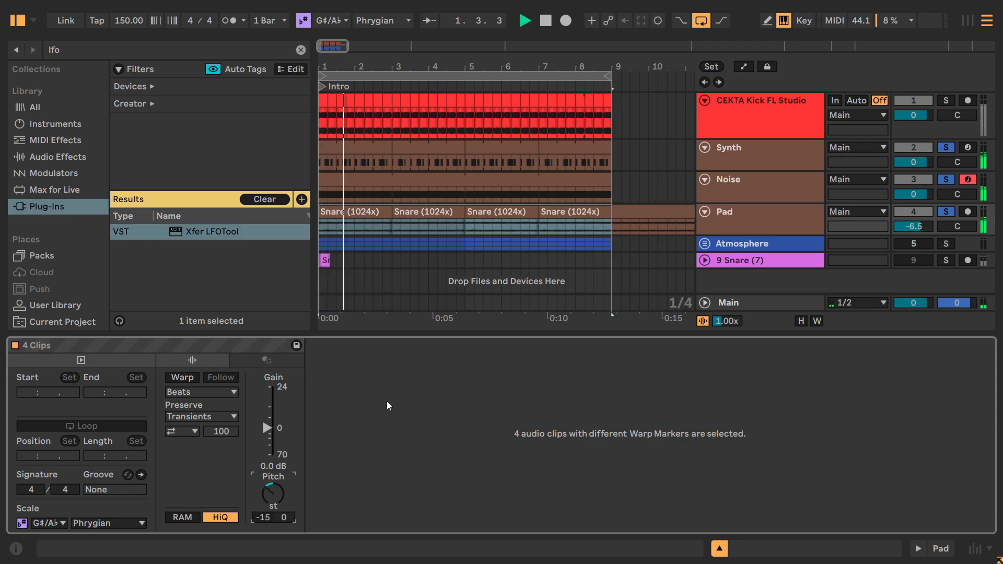
key("Delete")
key("space")
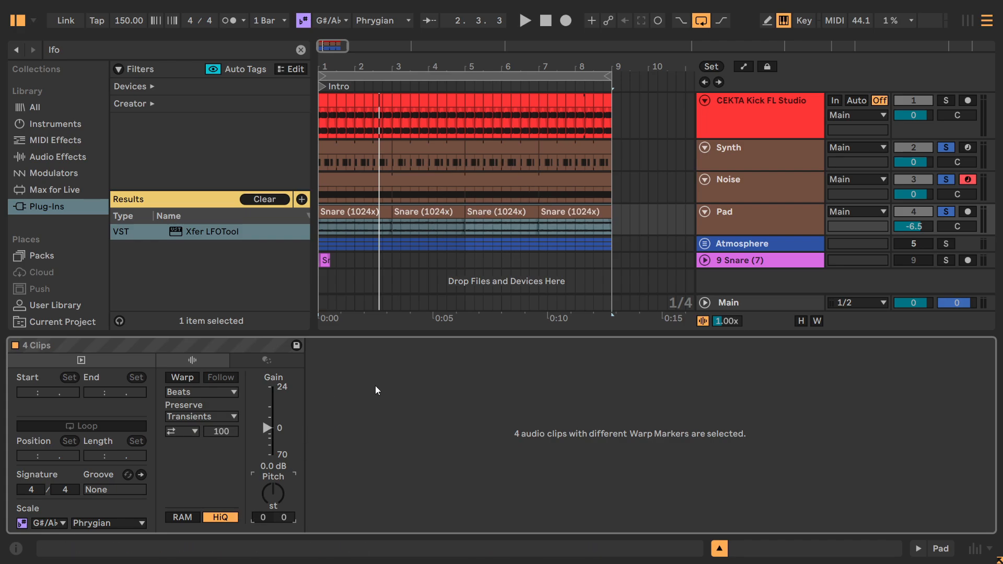
Search the audio effects for "eq" and add EQ Eight to the Pad track.
key("shift+Tab")
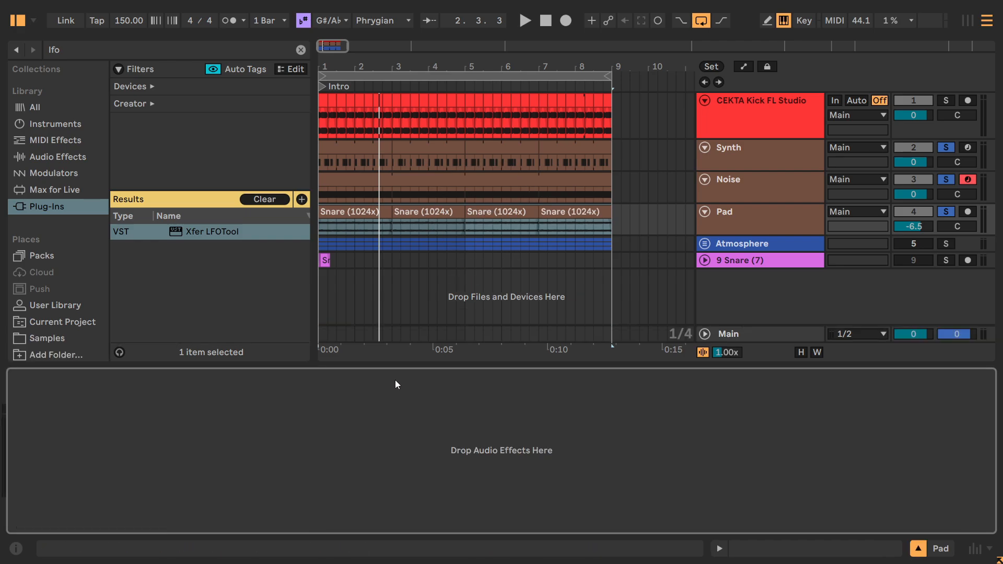
left_click(731, 217)
left_click(156, 44)
key("BackSpace")
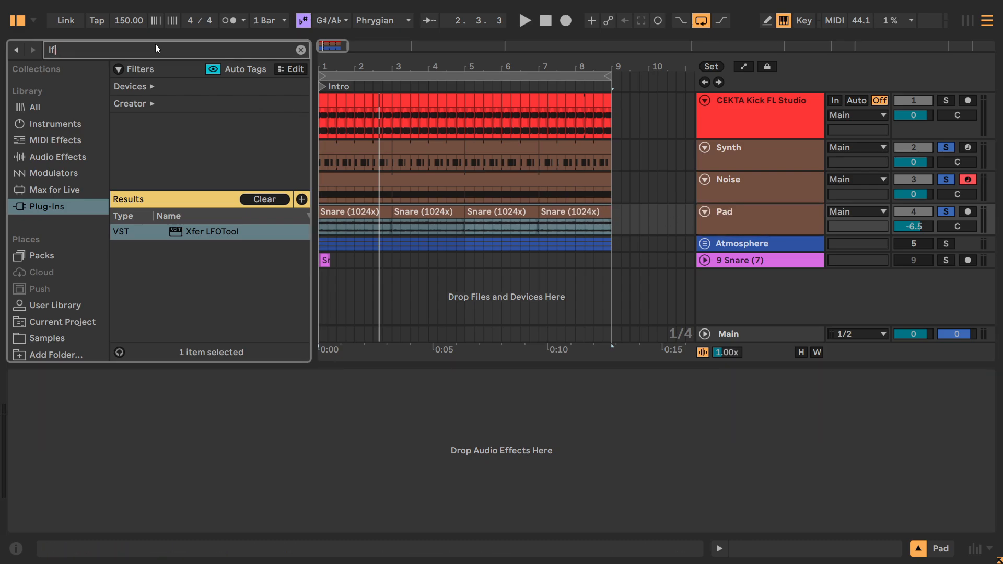
key("BackSpace")
key("BackSpace")
type("eq")
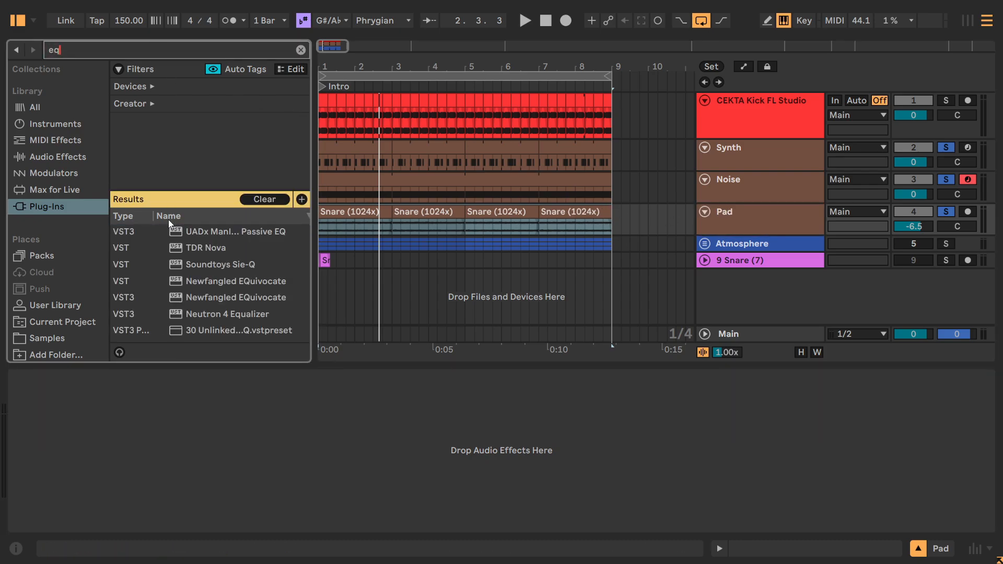
left_click(53, 156)
left_click_drag(166, 224, 254, 413)
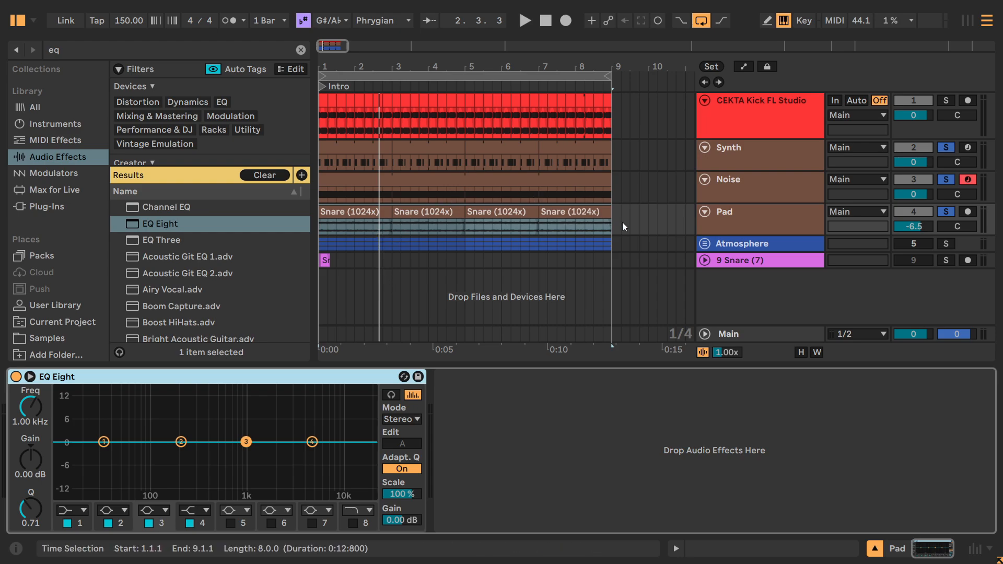
Play the Pad and turn EQ Eight band 1 into a steep x4 low cut at about 588 Hz.
left_click(726, 221)
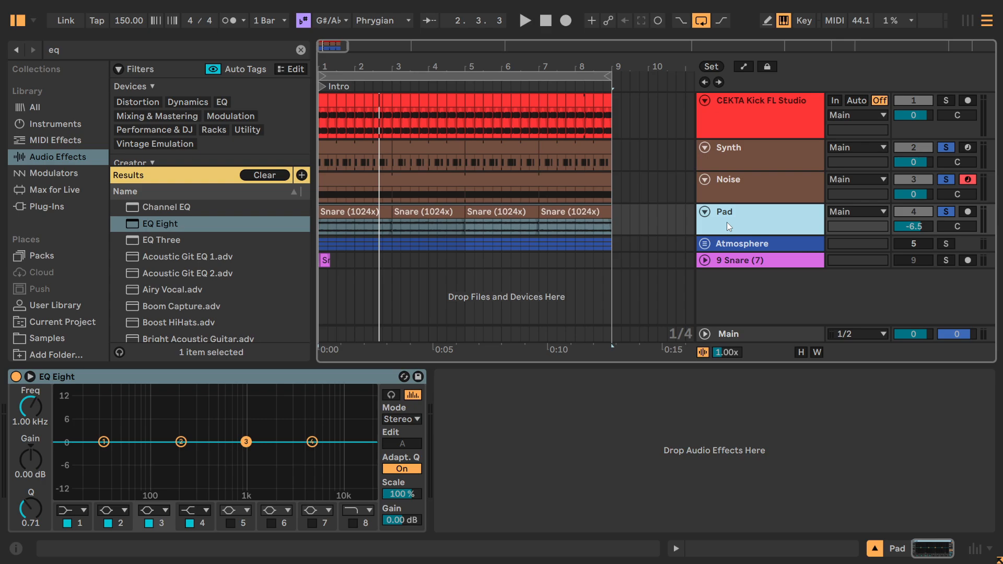
left_click(725, 165)
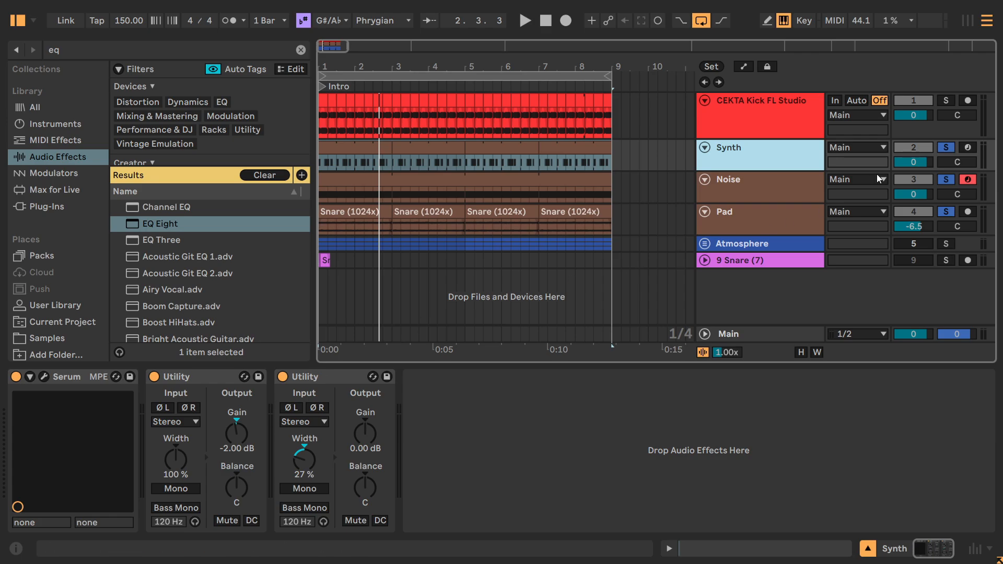
left_click(737, 217)
key("space")
left_click(30, 376)
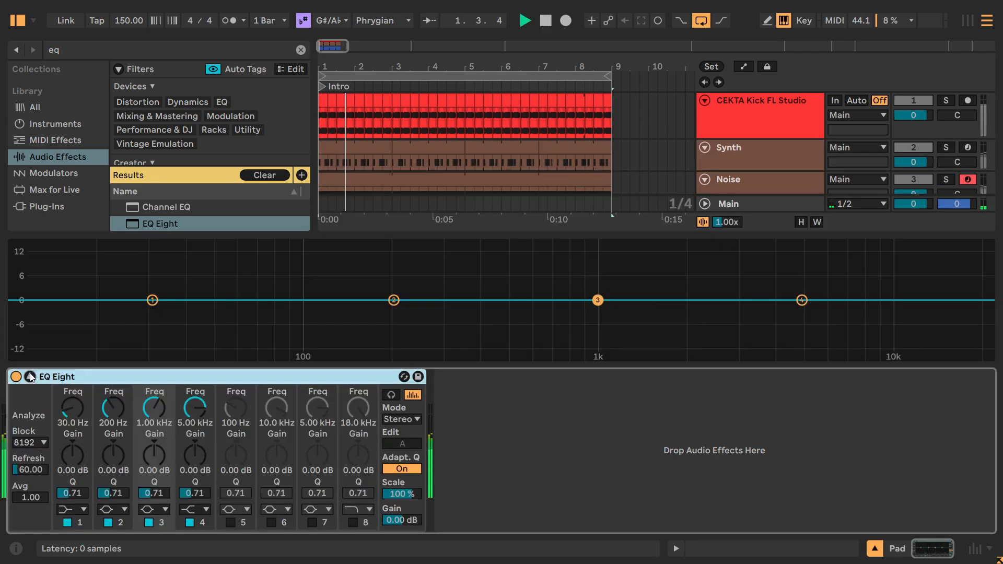
left_click(67, 522)
left_click(75, 509)
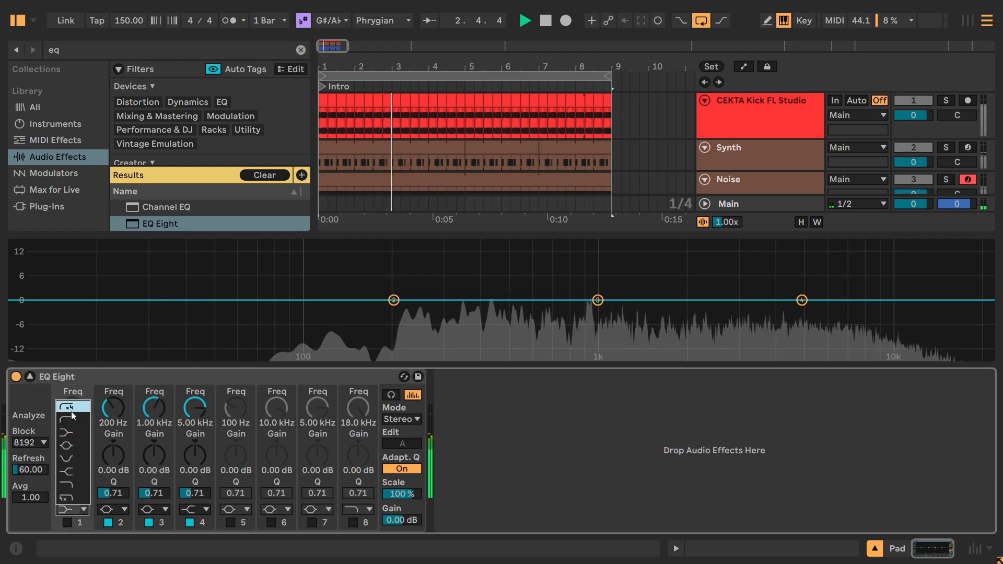
left_click(73, 409)
left_click(67, 522)
left_click_drag(480, 314, 530, 313)
Enable the high cut on band 8 at 813 Hz and turn off bands 2 and 4 in the Pad's EQ Eight.
left_click(353, 522)
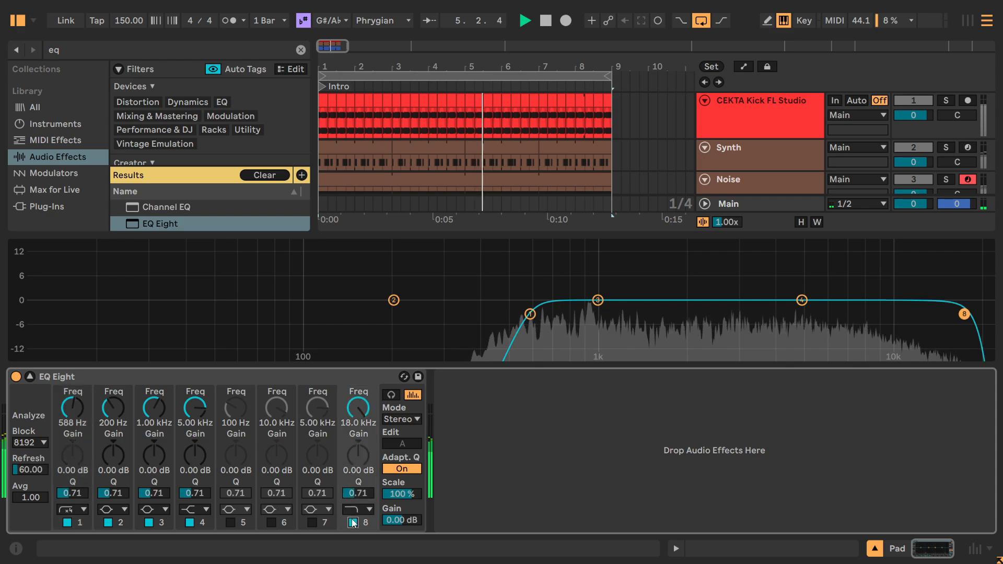
left_click(189, 523)
left_click(108, 522)
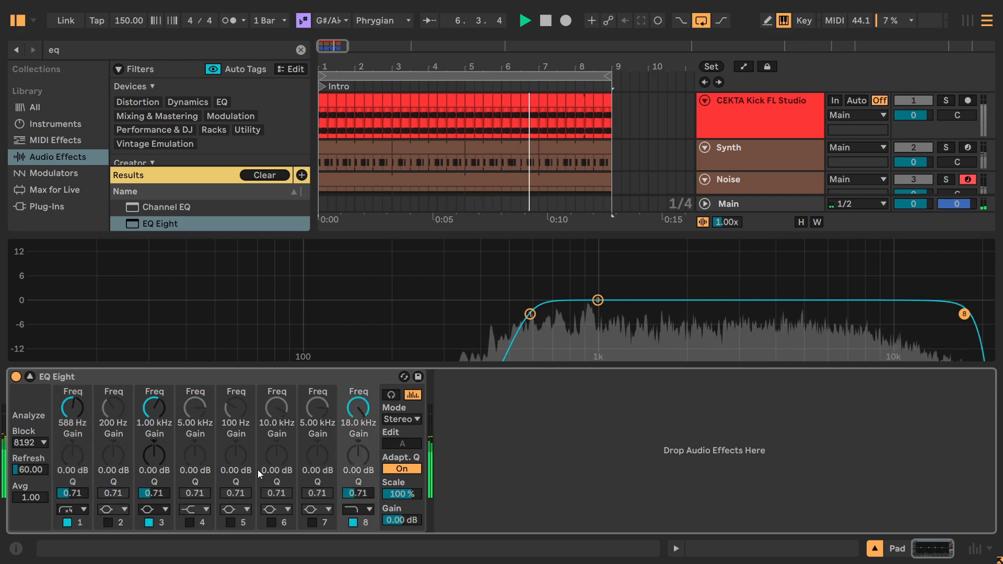
left_click_drag(358, 408, 358, 442)
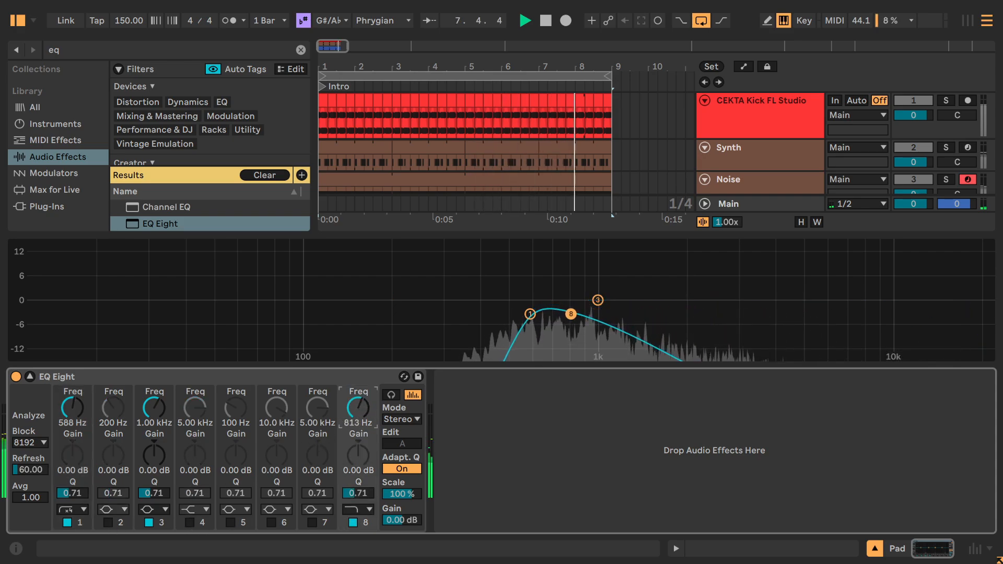
Solo Noise and Synth with the Pad, set the Pad EQ Eight's output gain to 8.44 dB, and compare against the bypassed EQ.
left_click_drag(401, 520, 401, 470)
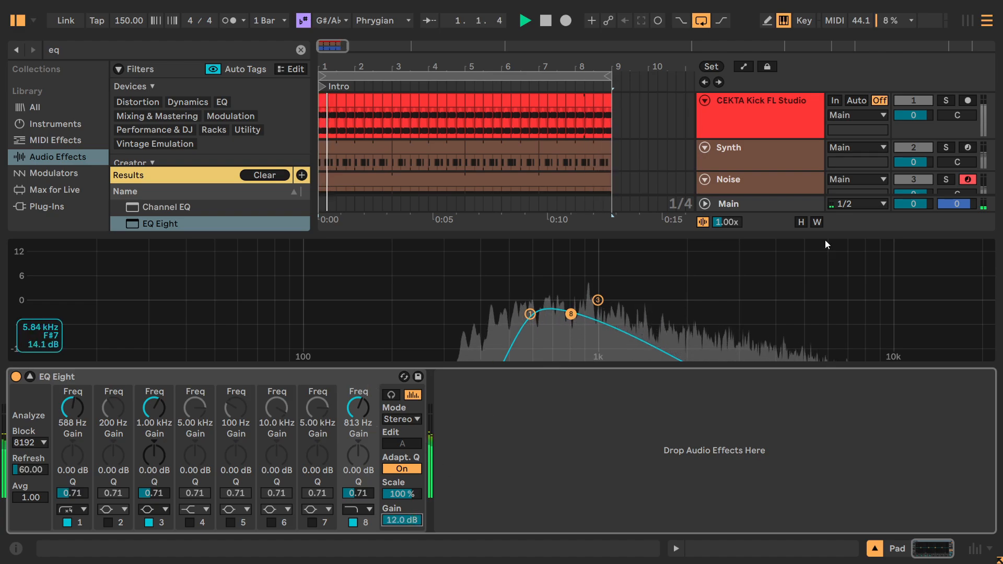
left_click_drag(786, 234, 809, 317)
left_click(950, 179, "ctrl")
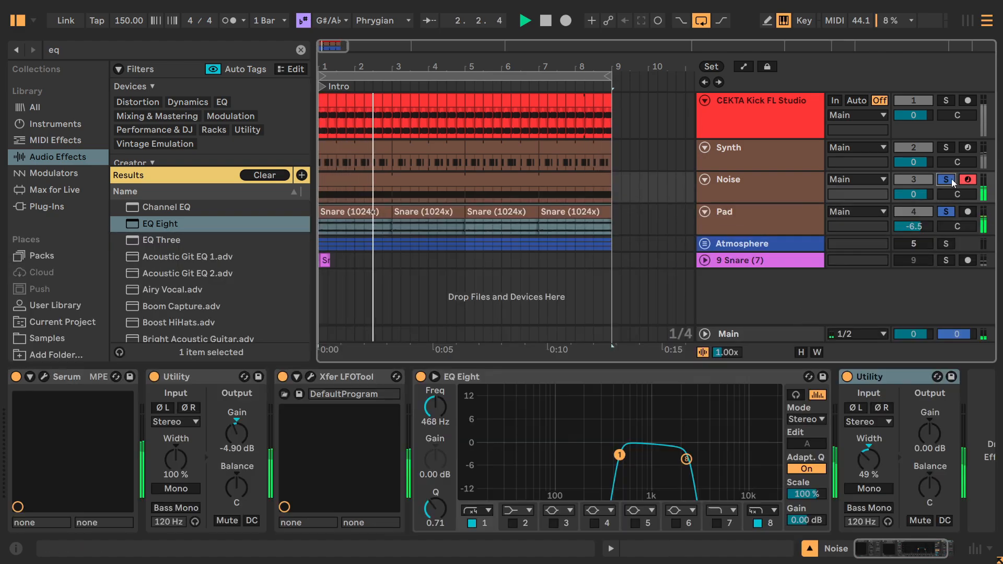
left_click(944, 147, "ctrl")
left_click(742, 211)
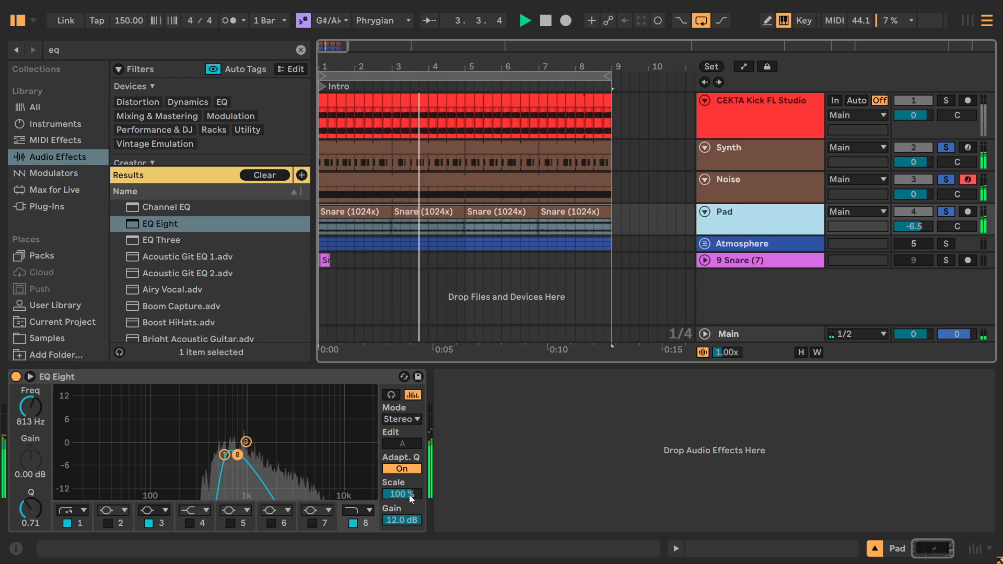
left_click_drag(401, 519, 401, 531)
left_click(17, 375)
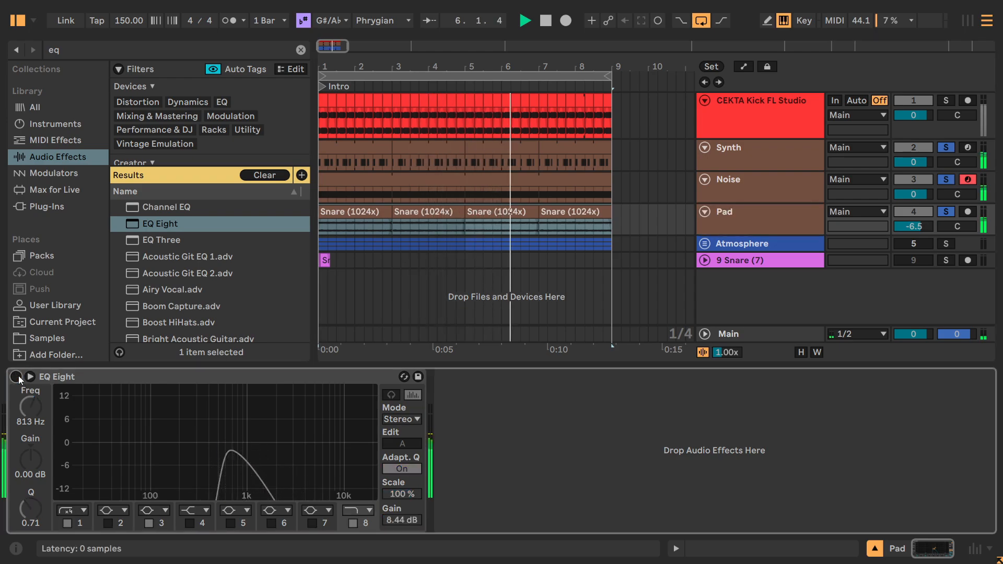
left_click(17, 375)
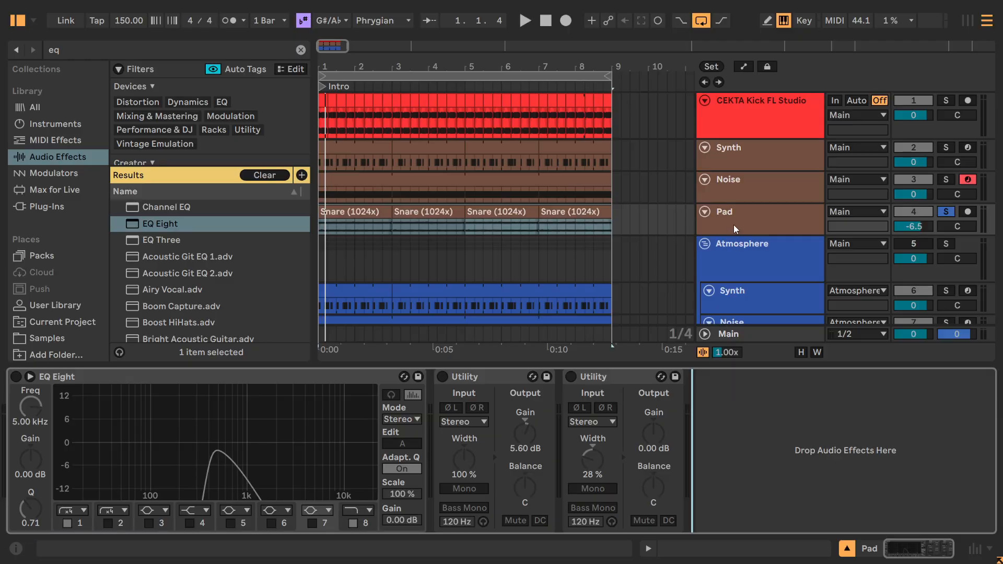
Review the device chains of the Pad and Noise tracks, focusing on Noise's EQ Eight and Utility devices.
left_click(733, 223)
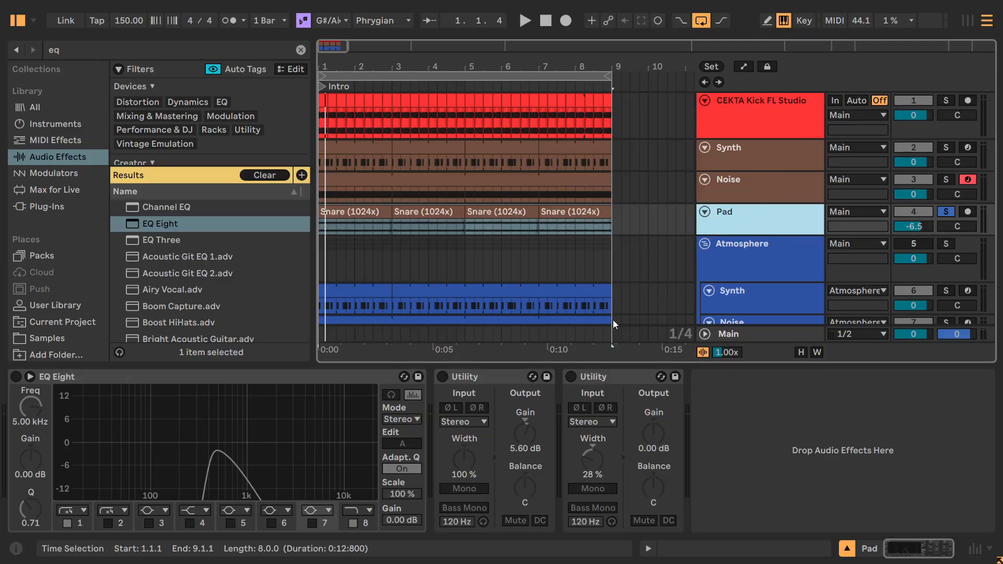
left_click(754, 197)
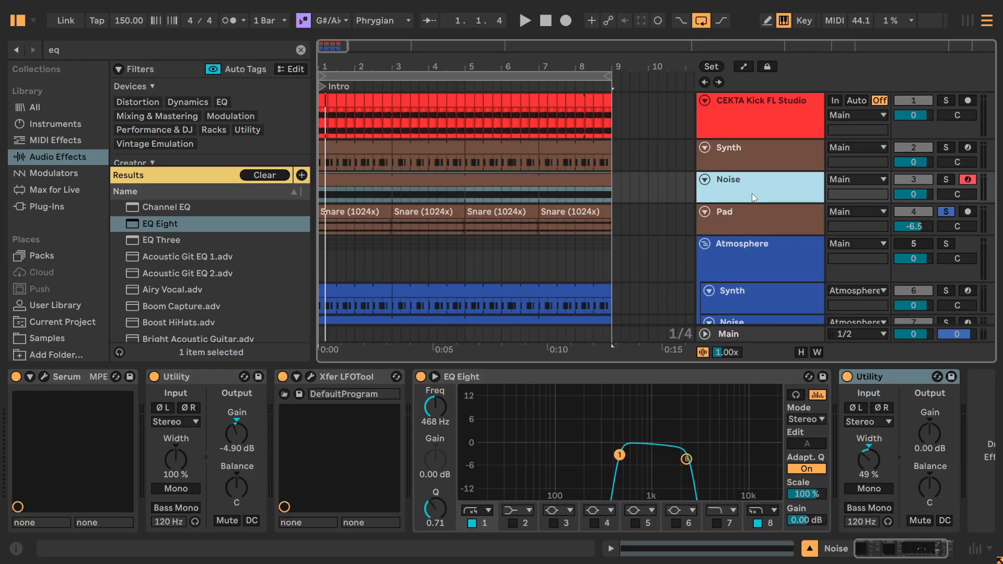
left_click(752, 379)
left_click(861, 379, "shift")
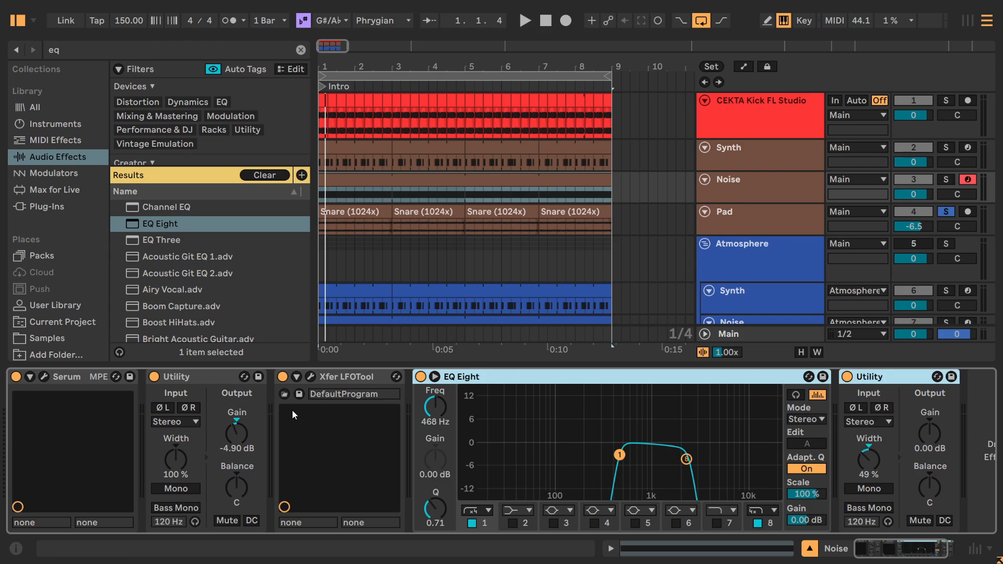
left_click(218, 387)
left_click(743, 234)
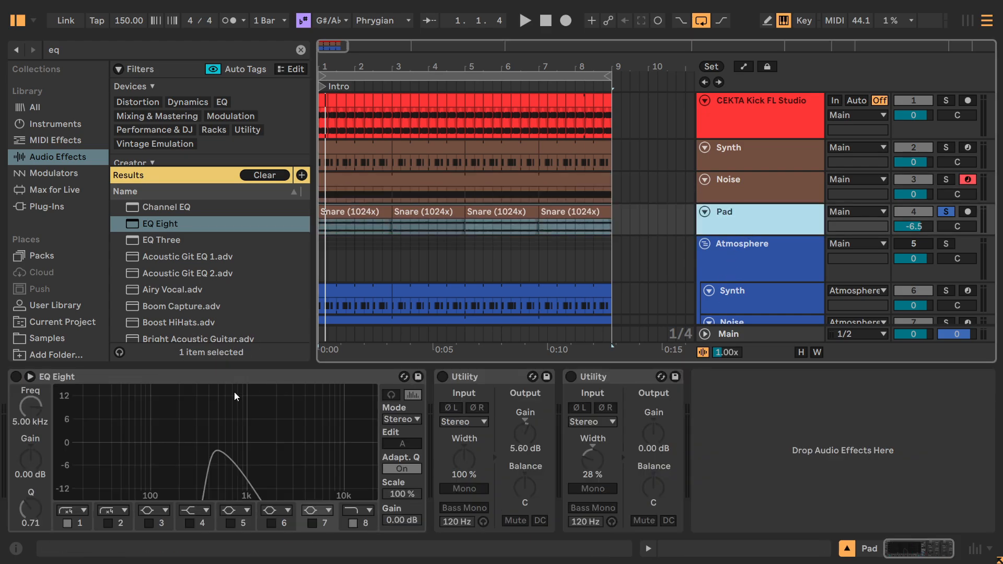
Switch on the Pad's EQ Eight with bands 1 and 8 off and both Utility devices bypassed, playing it soloed with Synth and Noise.
left_click(17, 376)
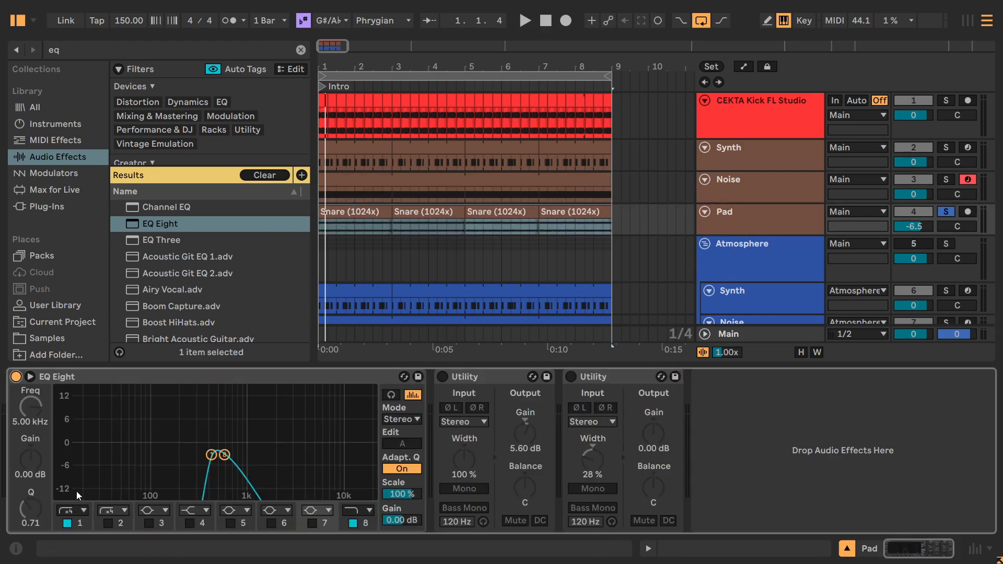
left_click(352, 524)
left_click(442, 376)
left_click(570, 376)
left_click(571, 377)
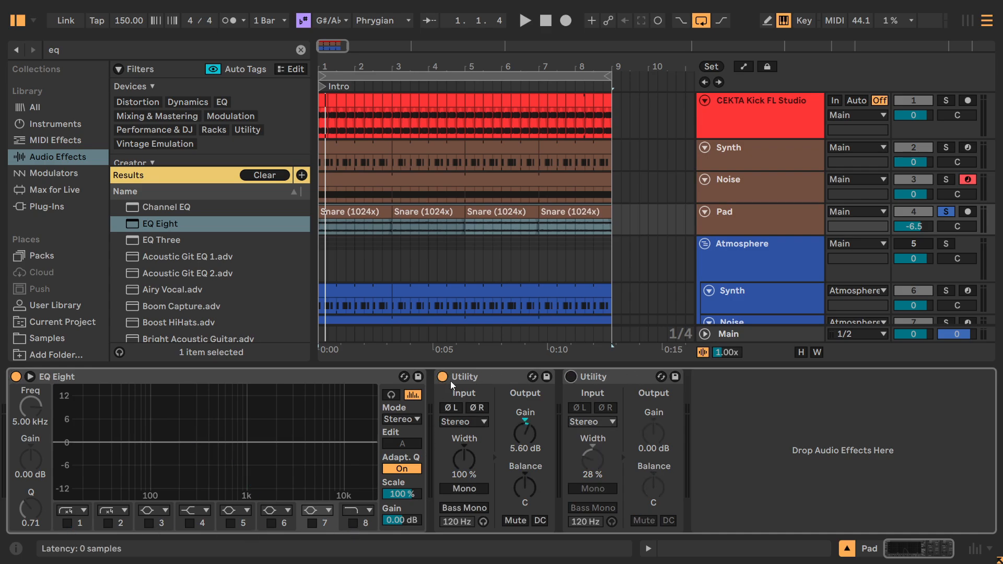
left_click(441, 376)
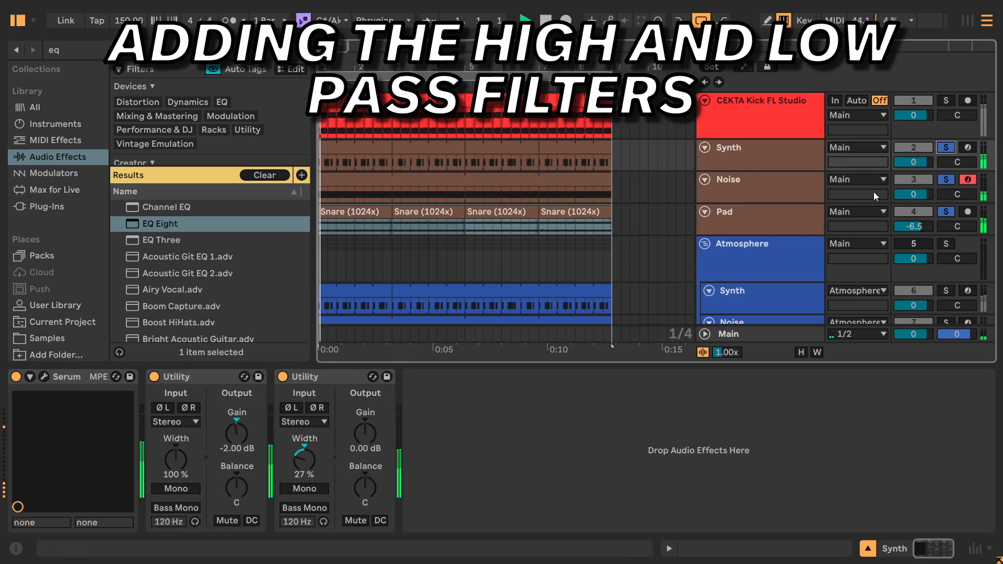
left_click(775, 214)
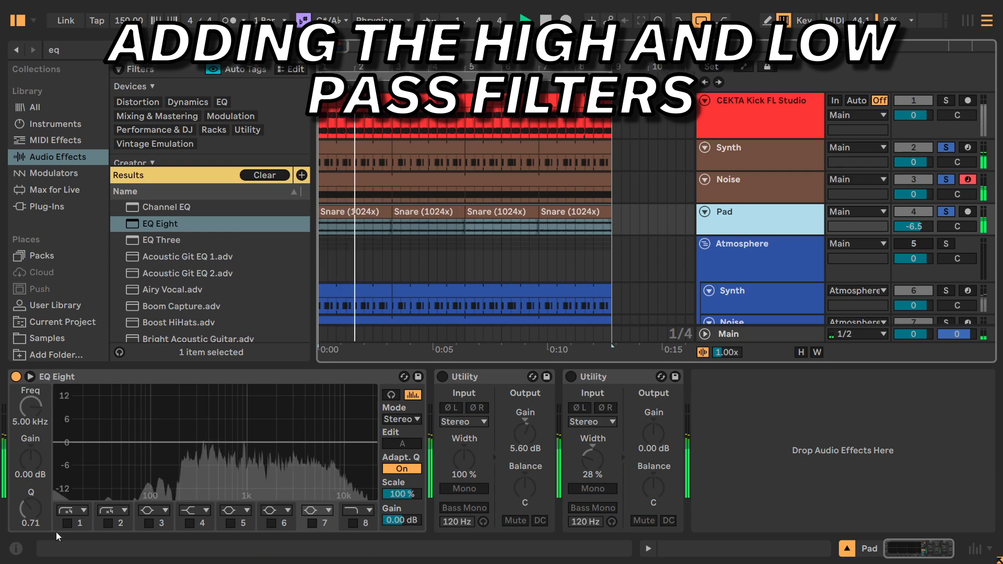
Enlarge the Pad's EQ Eight display and enable the 425 Hz low cut on band 1 and the 586 Hz high cut on band 8.
left_click(30, 377)
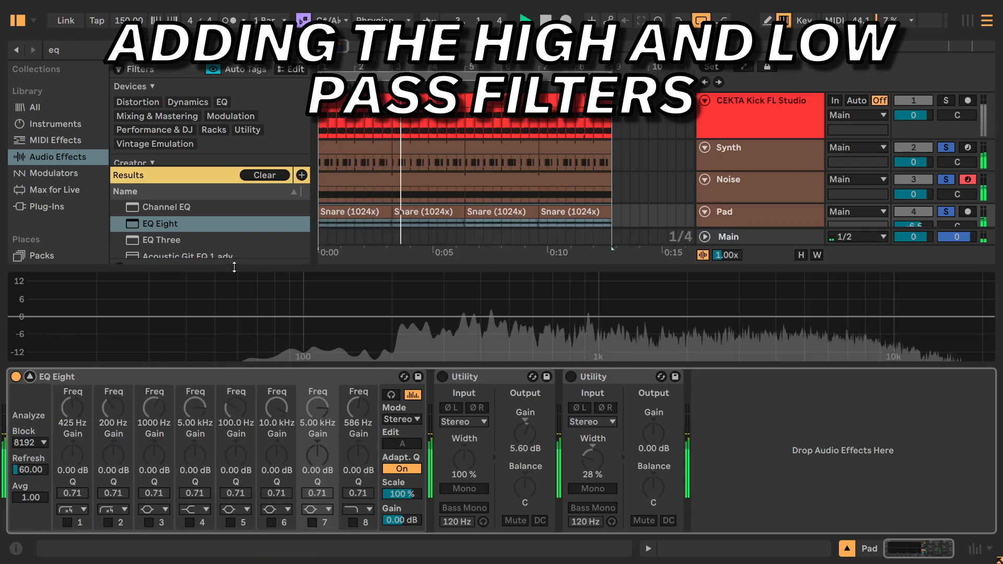
left_click_drag(233, 267, 230, 124)
left_click(66, 522)
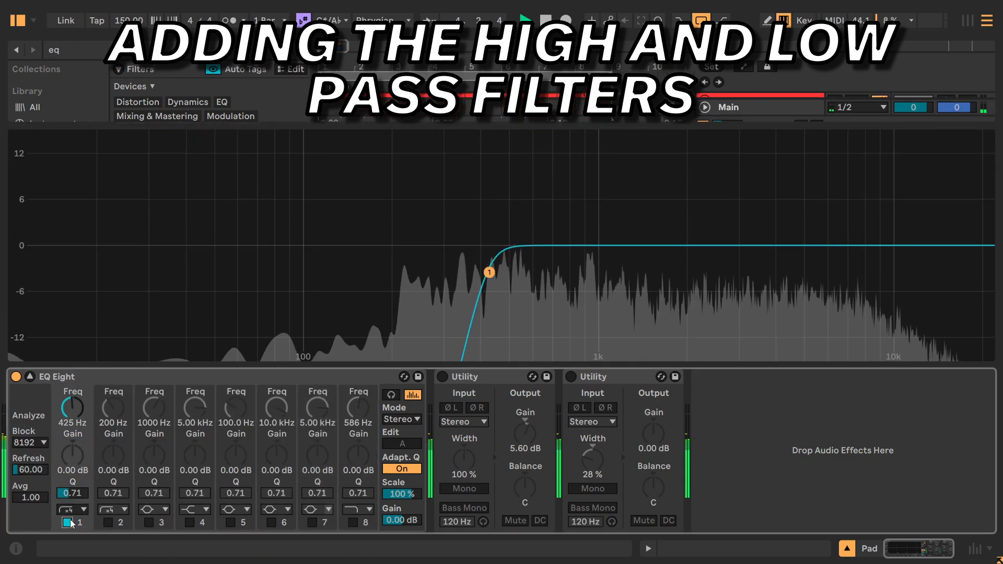
left_click(70, 520)
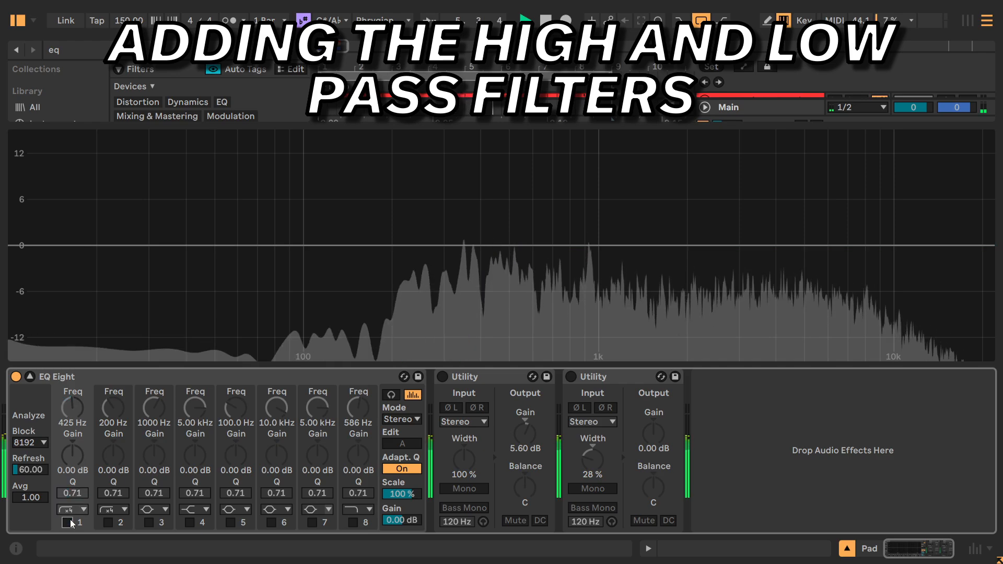
left_click(70, 520)
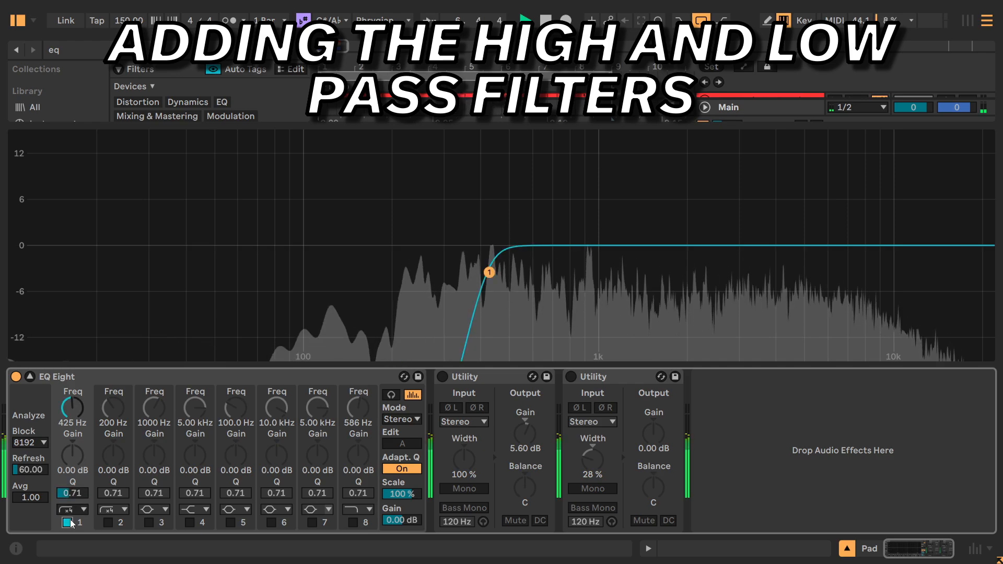
left_click(350, 521)
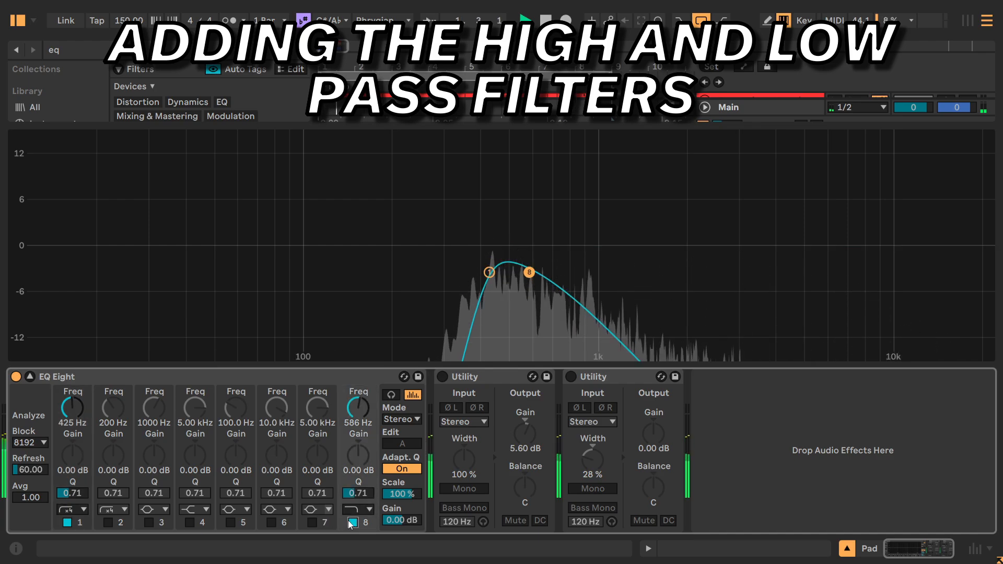
Turn on the Pad's 5.60 dB gain Utility and 28% width Utility, comparing the second one bypassed and muted.
left_click(442, 377)
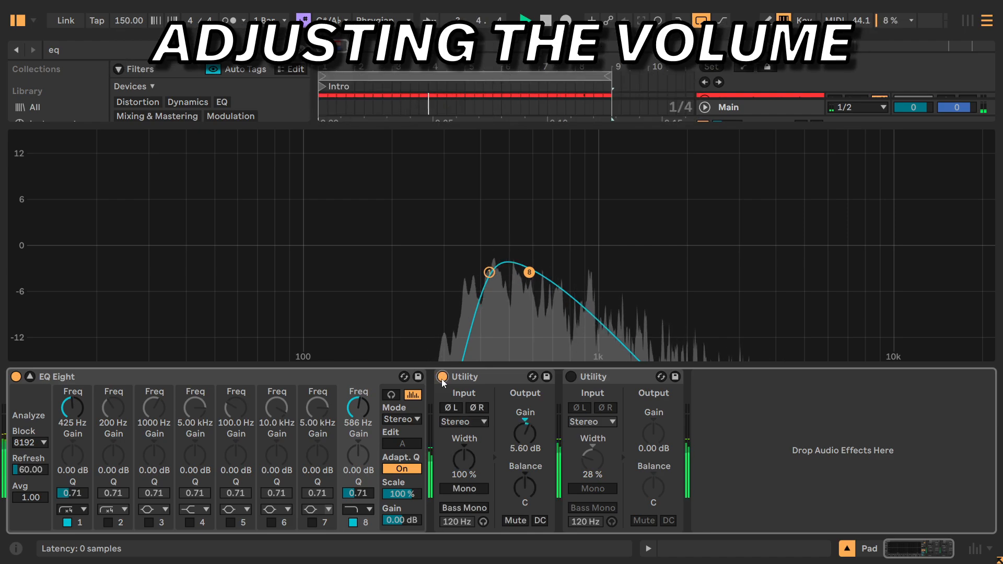
left_click(570, 376)
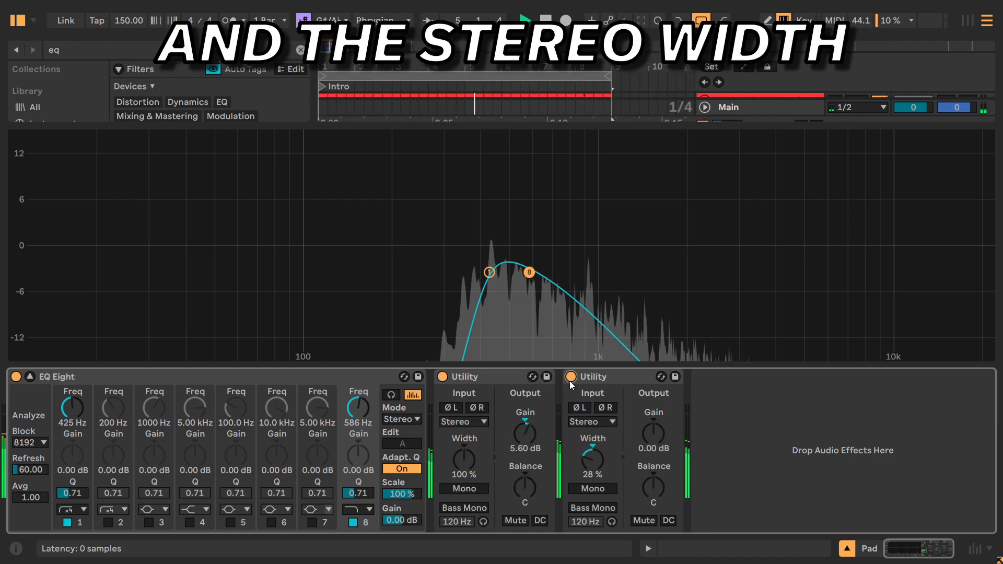
left_click(570, 376)
left_click(571, 376)
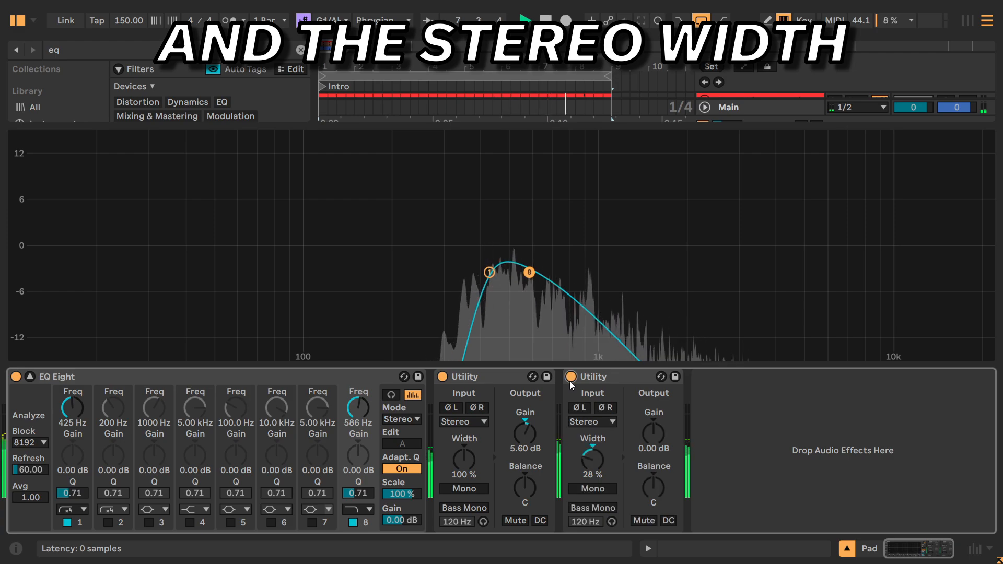
left_click(638, 520)
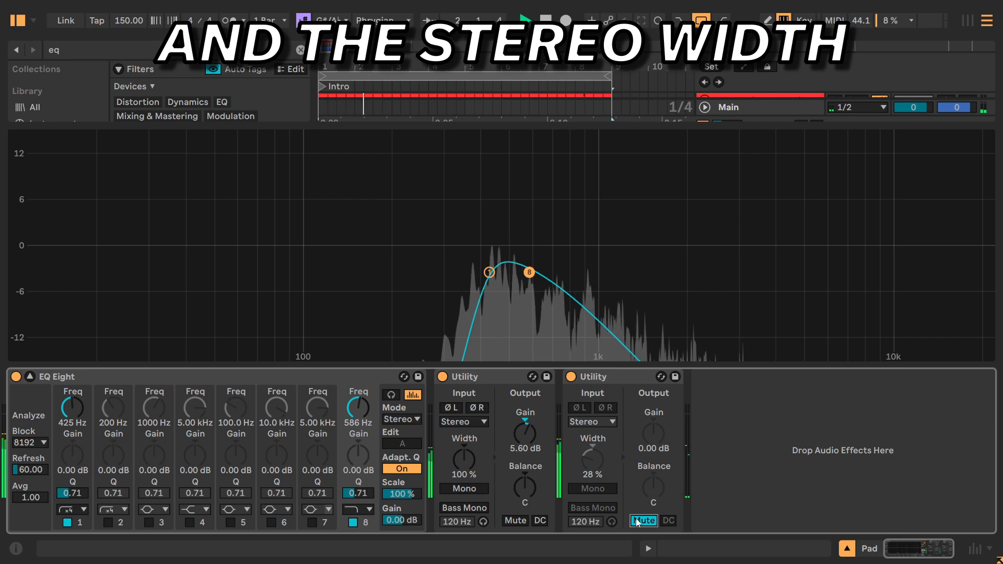
left_click(638, 520)
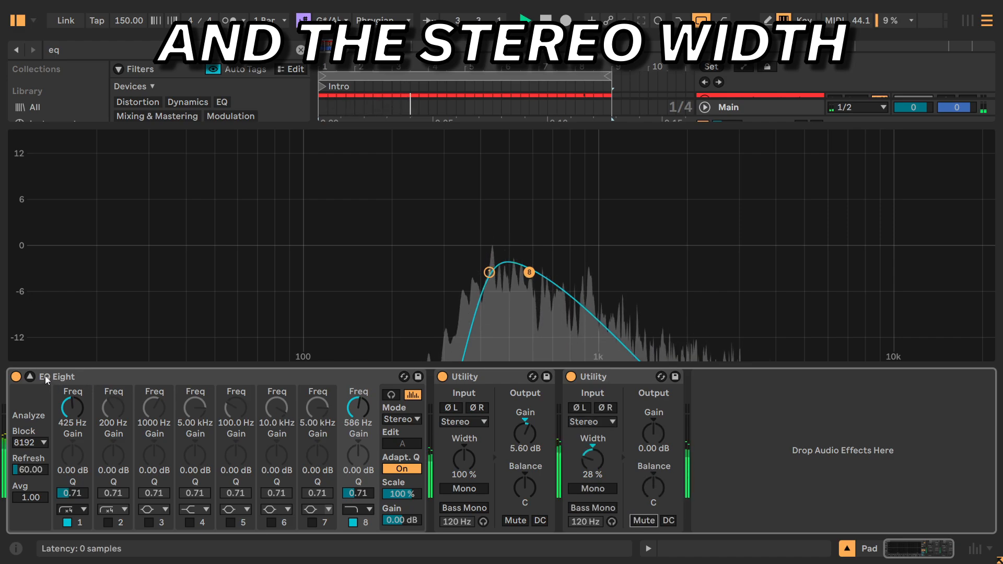
Collapse the EQ display, add the kick to the soloed tracks, and compare the mix with the Pad muted and unmuted.
left_click(29, 377)
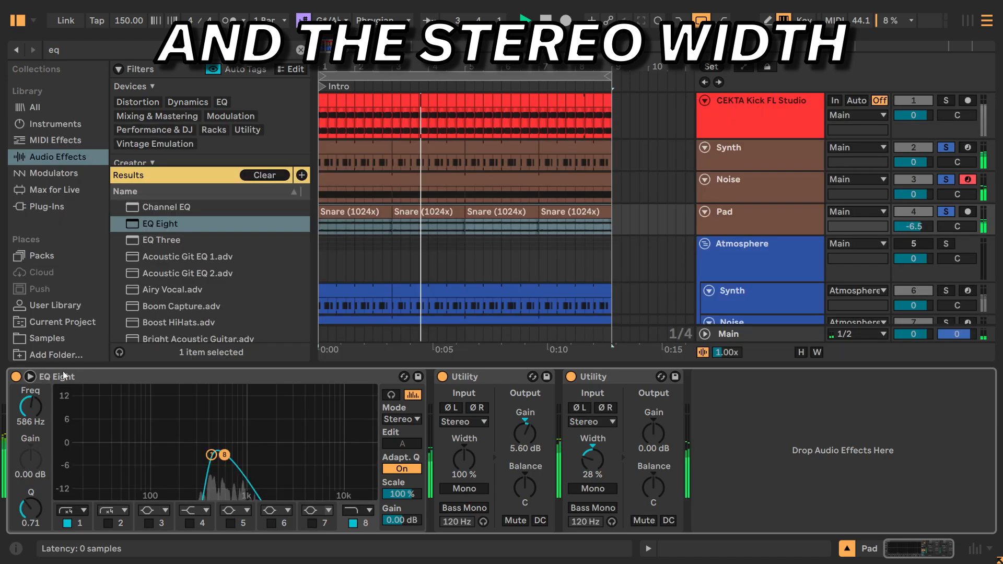
left_click(944, 103)
left_click(782, 211)
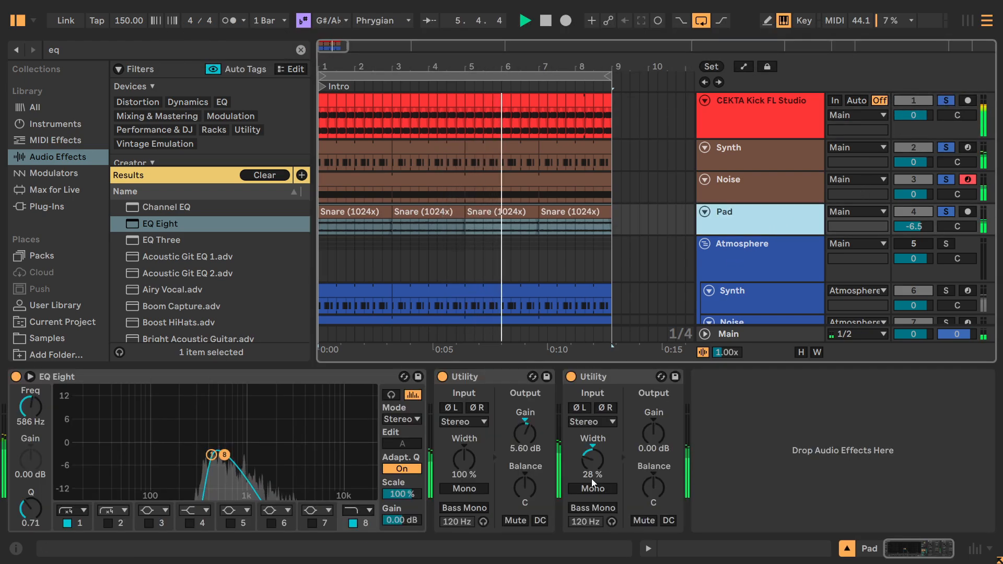
left_click(642, 520)
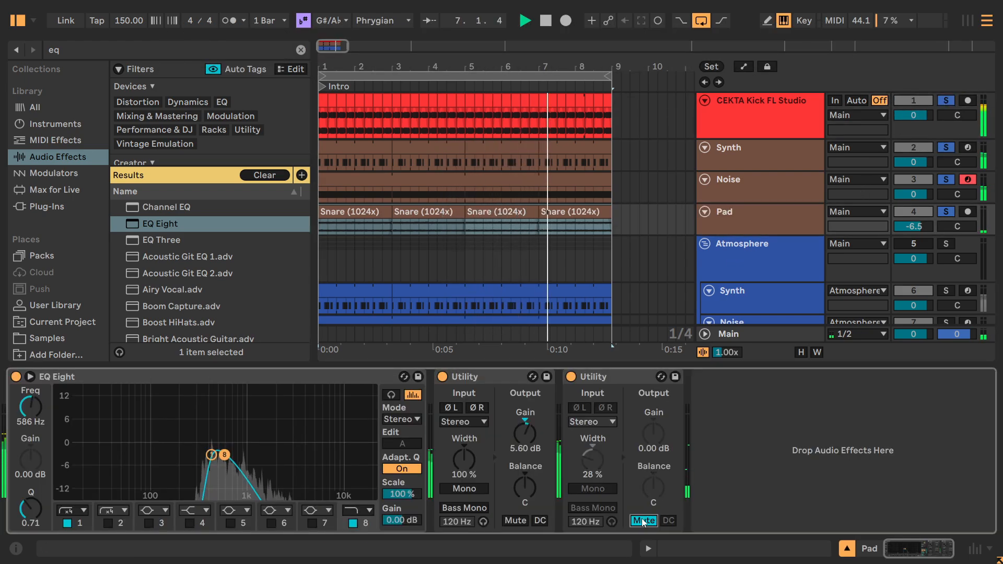
left_click(643, 521)
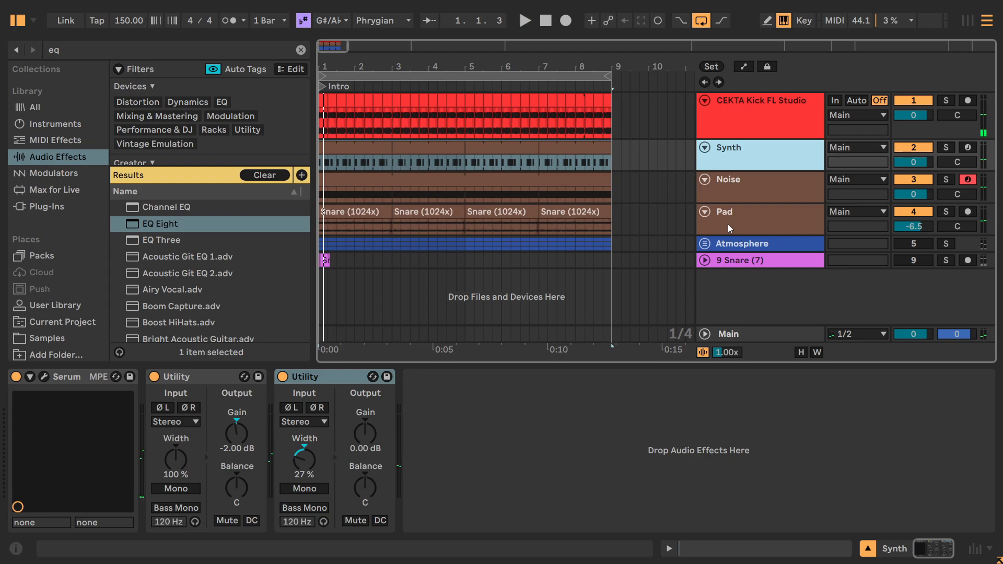
Group the Synth, Noise and Pad tracks and name the group Atmo.
left_click(728, 224, "shift")
key("ctrl+g")
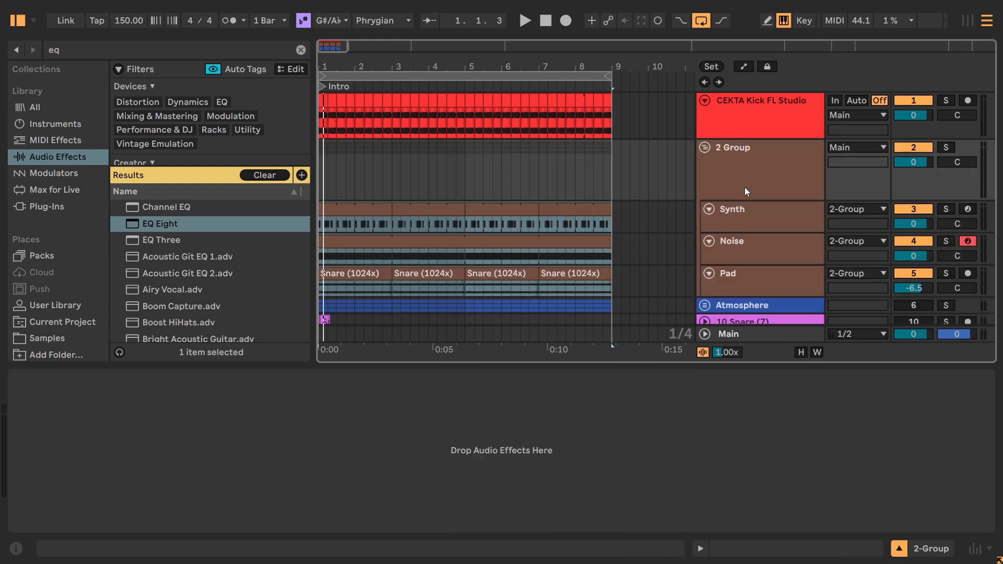
key("ctrl+r")
type("Atmo")
key("Return")
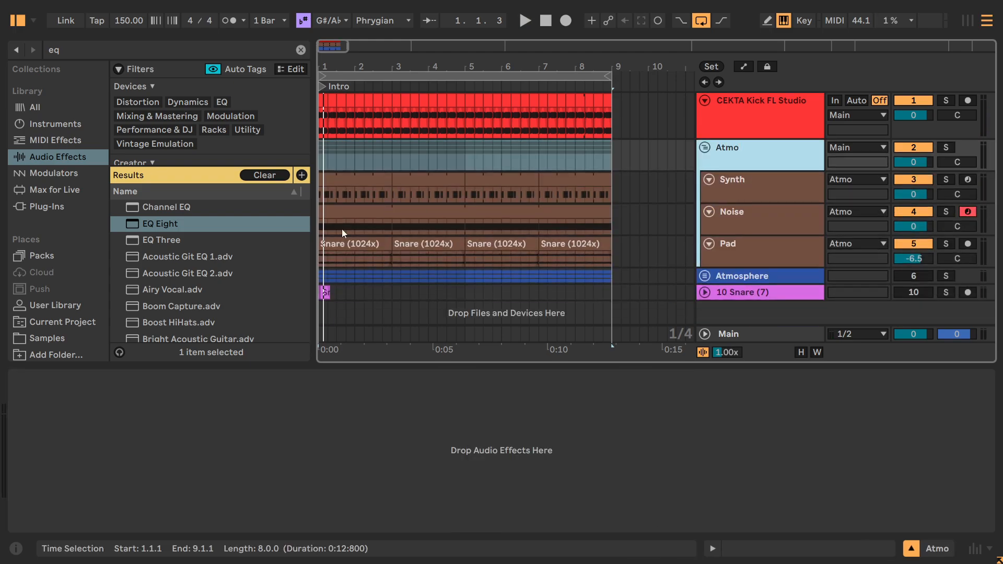
Find the Audio Effect Rack among the audio effects and add it to the Atmo group track.
left_click(73, 51)
type("audio")
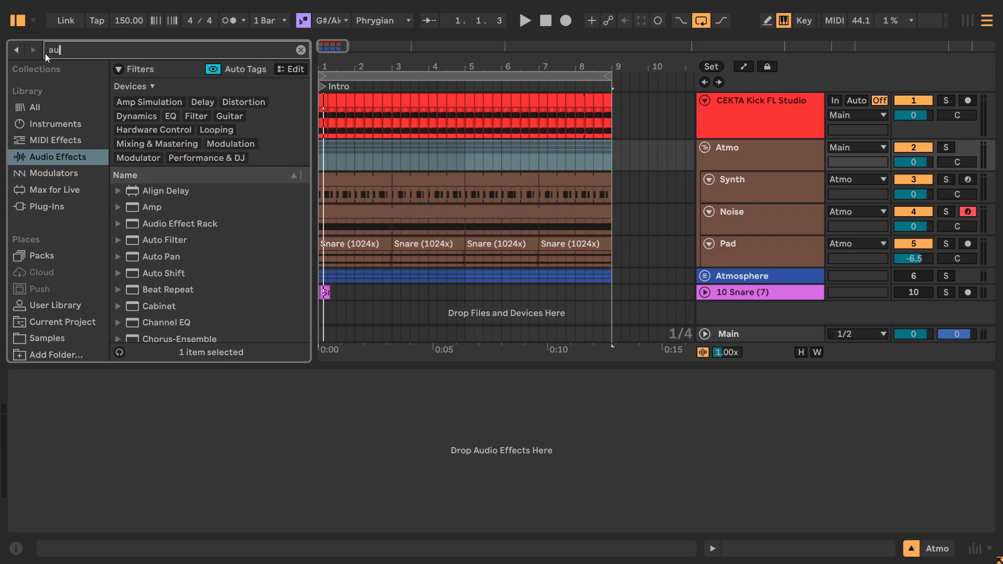
left_click_drag(180, 239, 81, 431)
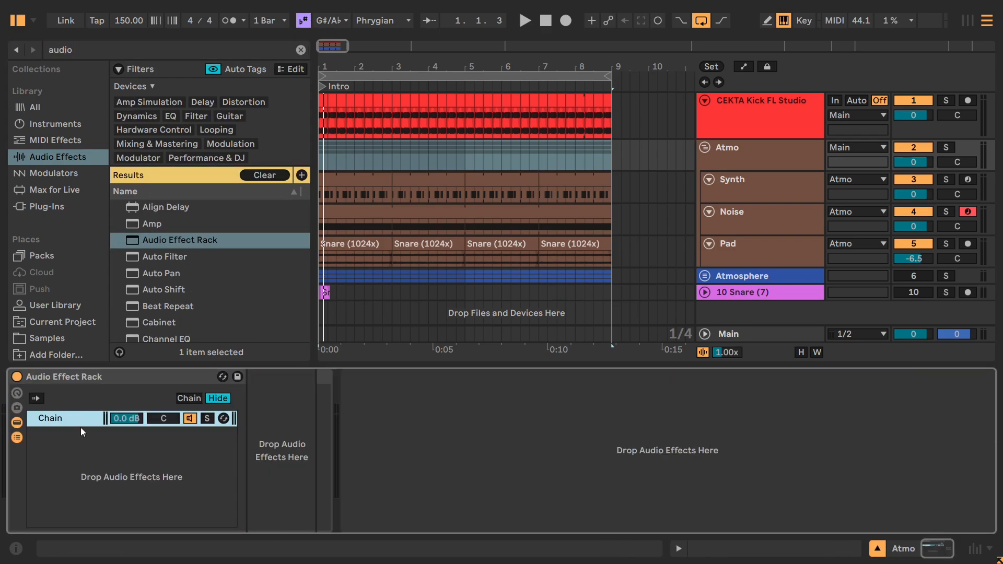
Name the rack's chain Dry, then duplicate it and rename the copy Shifter.
type("Dry")
key("ctrl+d")
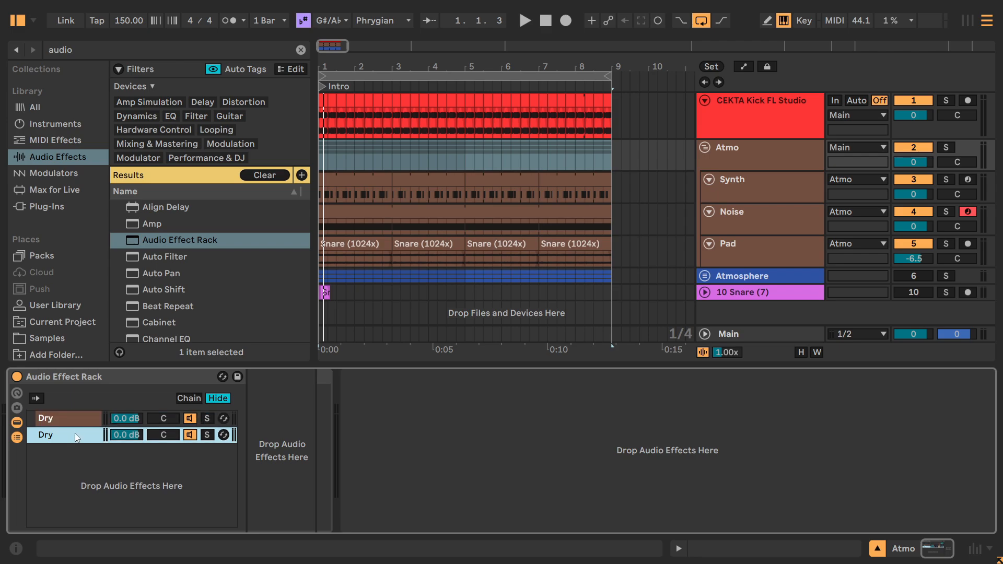
key("ctrl+r")
key("BackSpace")
key("Return")
key("ctrl+r")
type("Shifter")
key("Return")
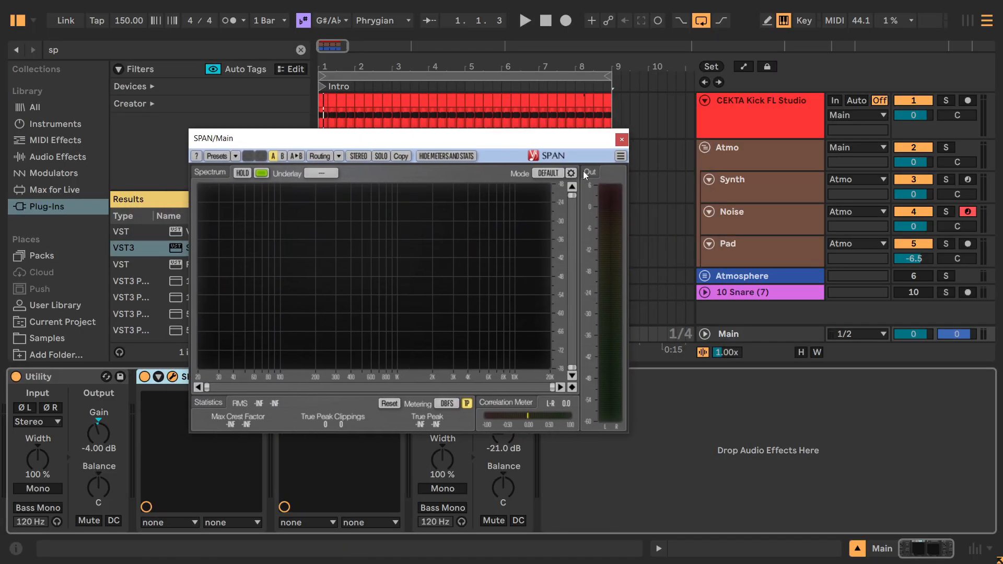
Customize the spectrum mode settings of the SPAN analyzer on the Main track.
left_click(571, 172)
left_click(590, 382)
left_click(590, 459)
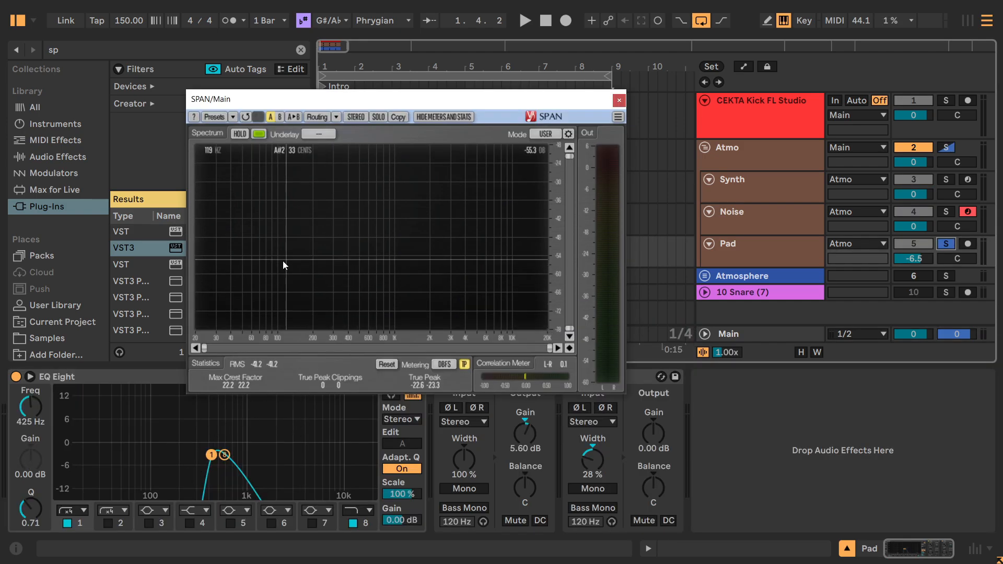
Play the soloed Pad and compare its spectrum with the 425 Hz low cut on band 1 bypassed and enabled.
key("space")
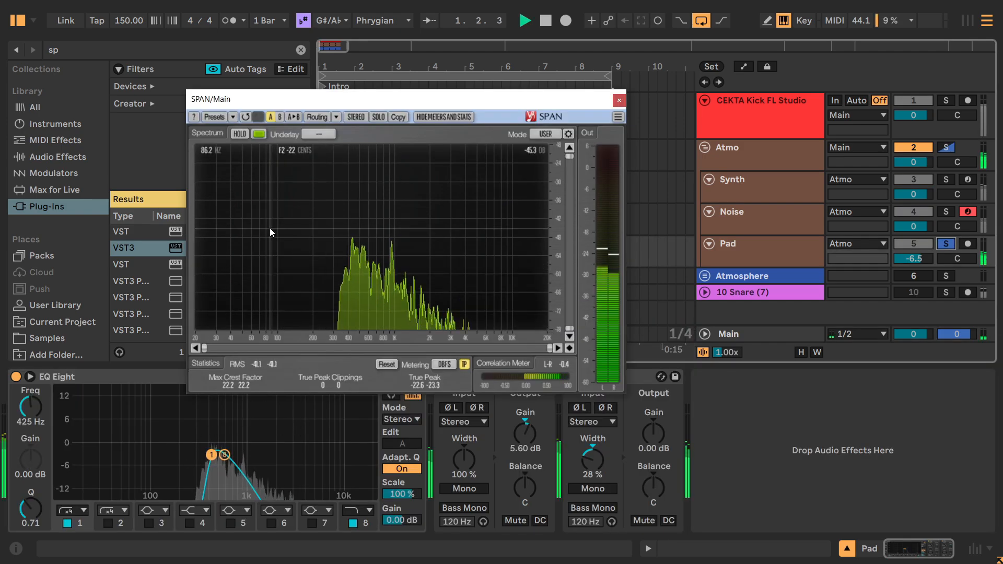
left_click(67, 522)
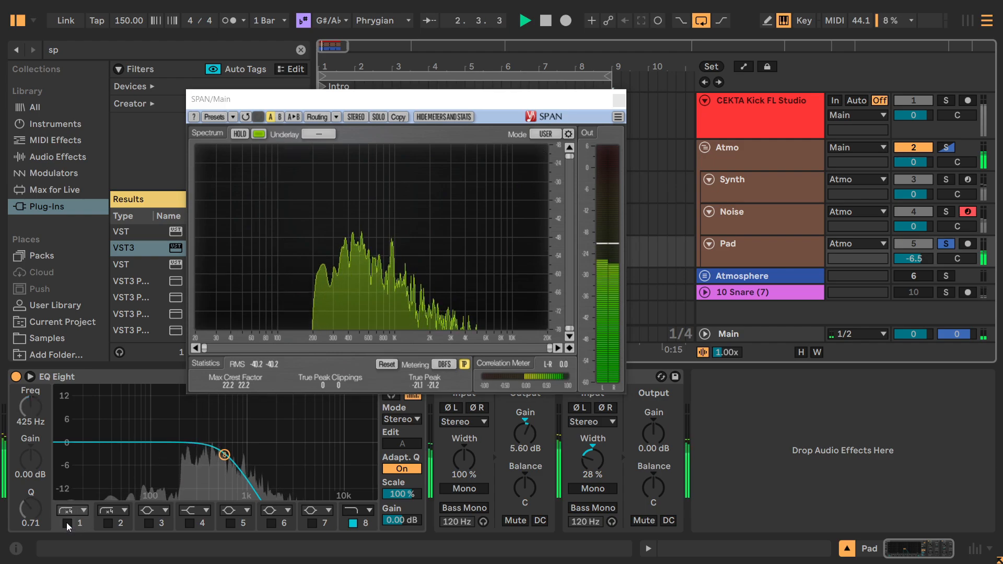
left_click(66, 522)
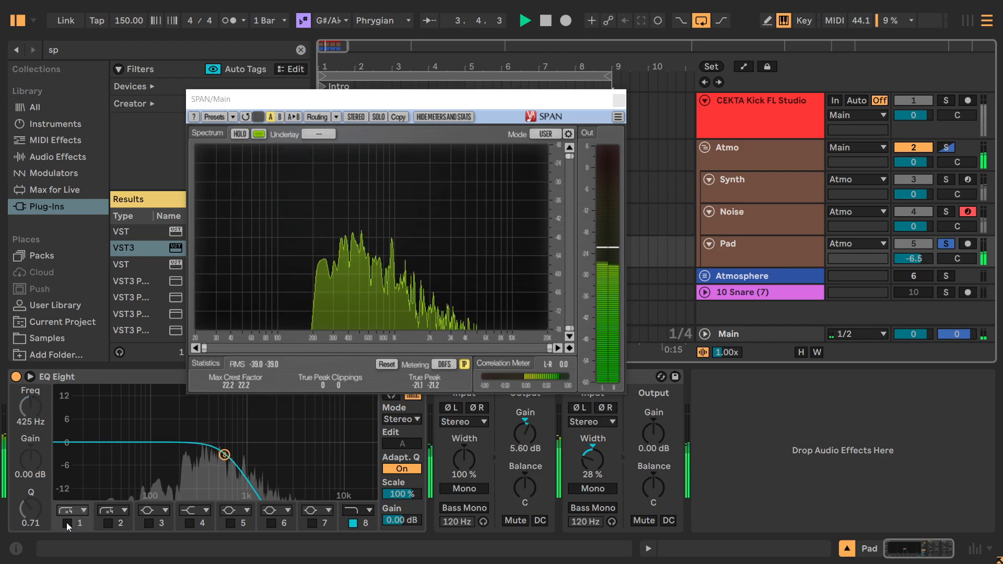
key("space")
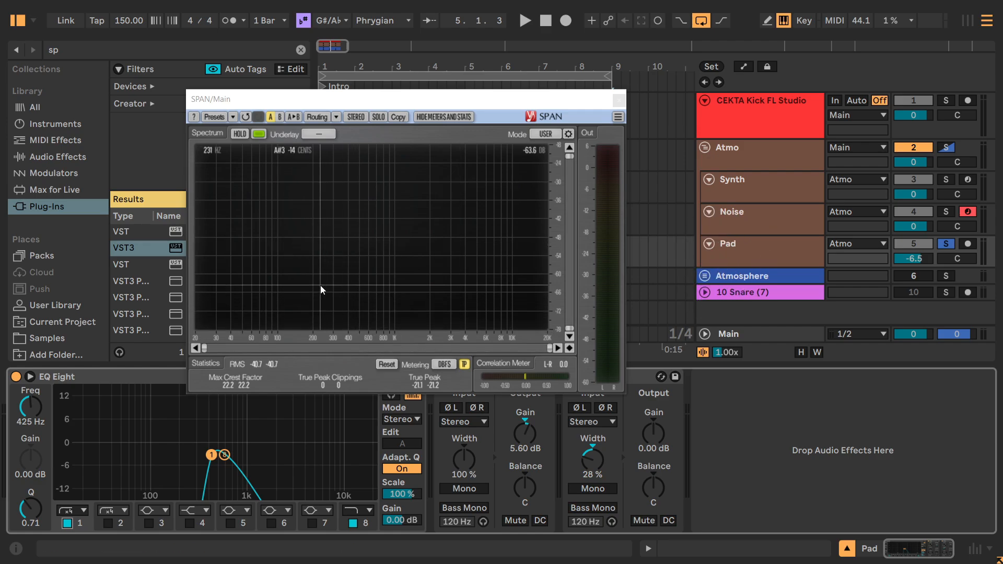
Play the soloed Noise track without its low cut, then enable the 468 Hz low cut on band 1 of its EQ Eight.
left_click(812, 209)
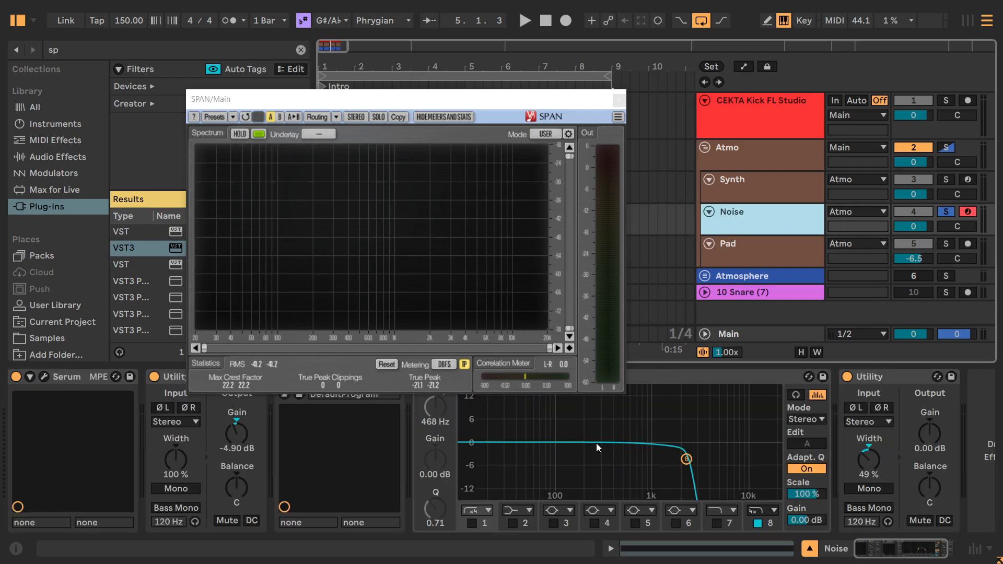
key("space")
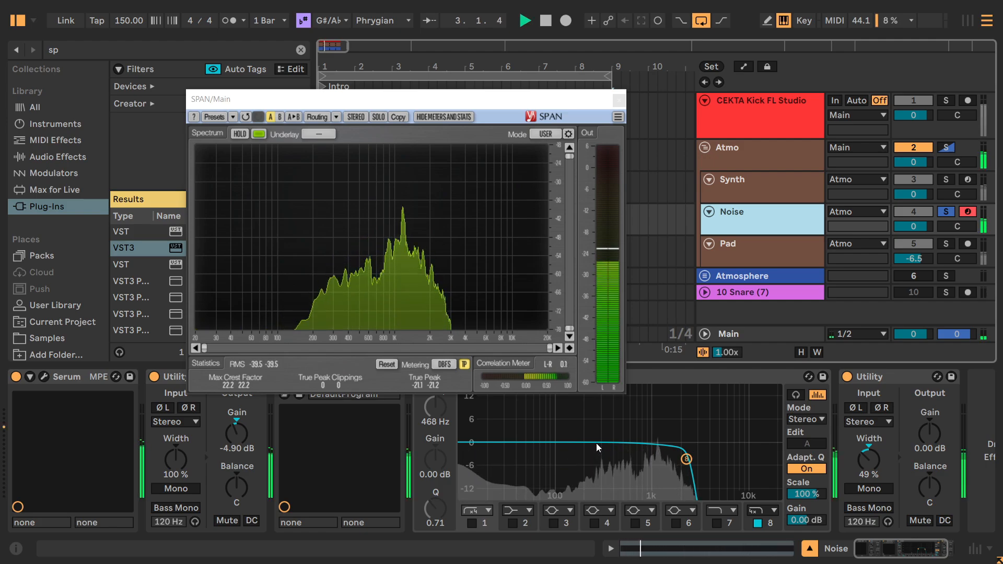
key("space")
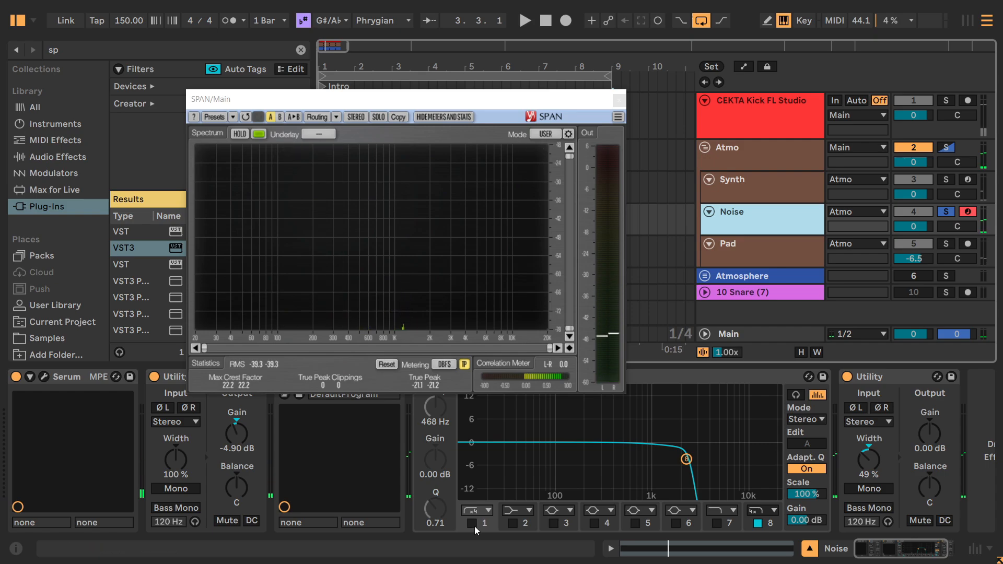
left_click(473, 524)
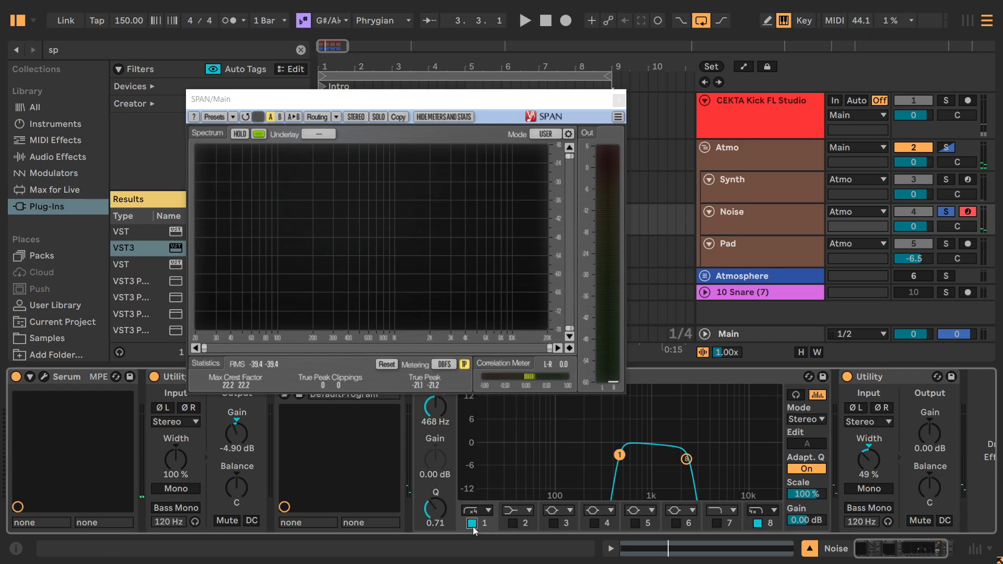
Solo the Synth track, hold its spectrum in SPAN during playback for inspection, and close the analyzer.
left_click(947, 180)
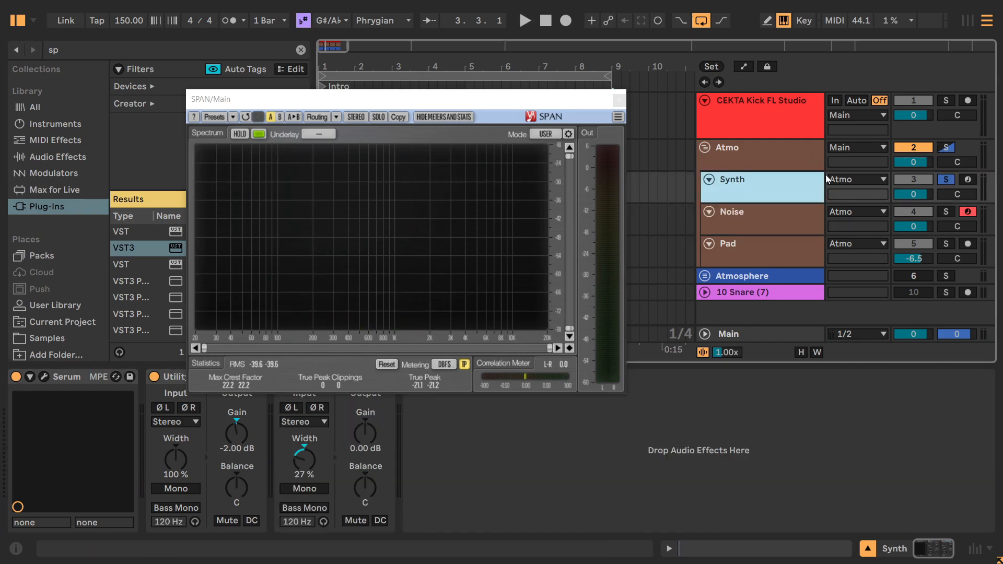
key("space")
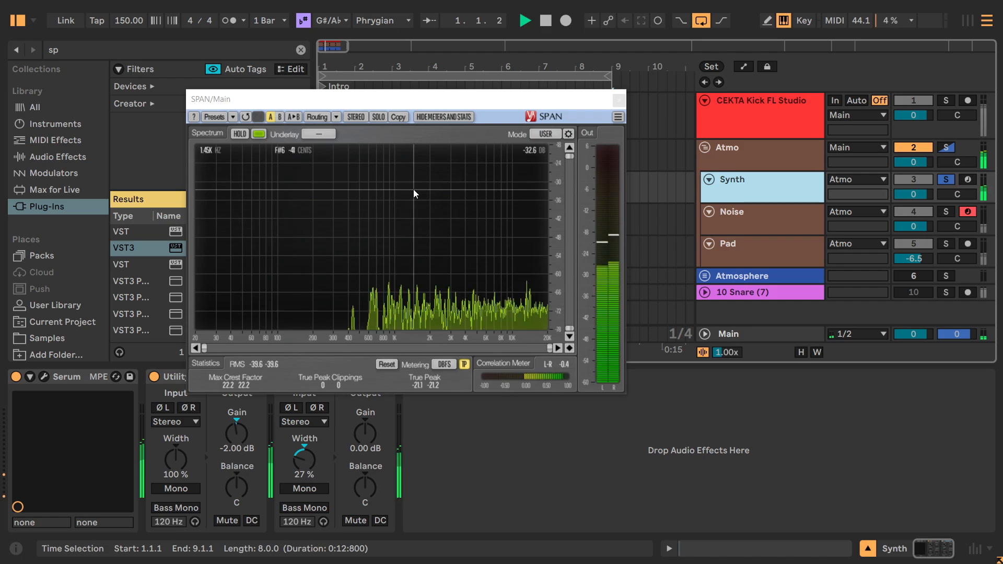
left_click(239, 134)
key("space")
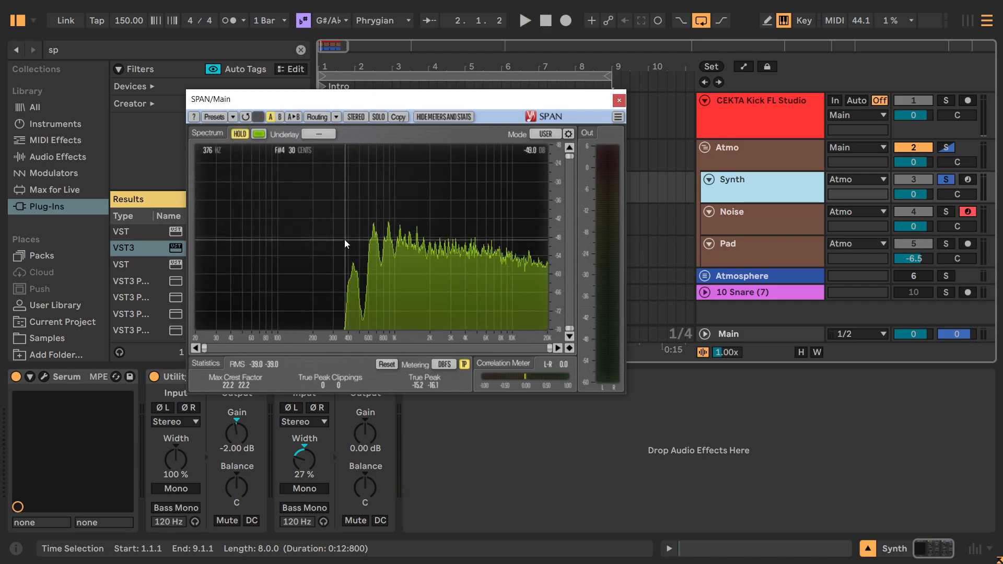
left_click(617, 101)
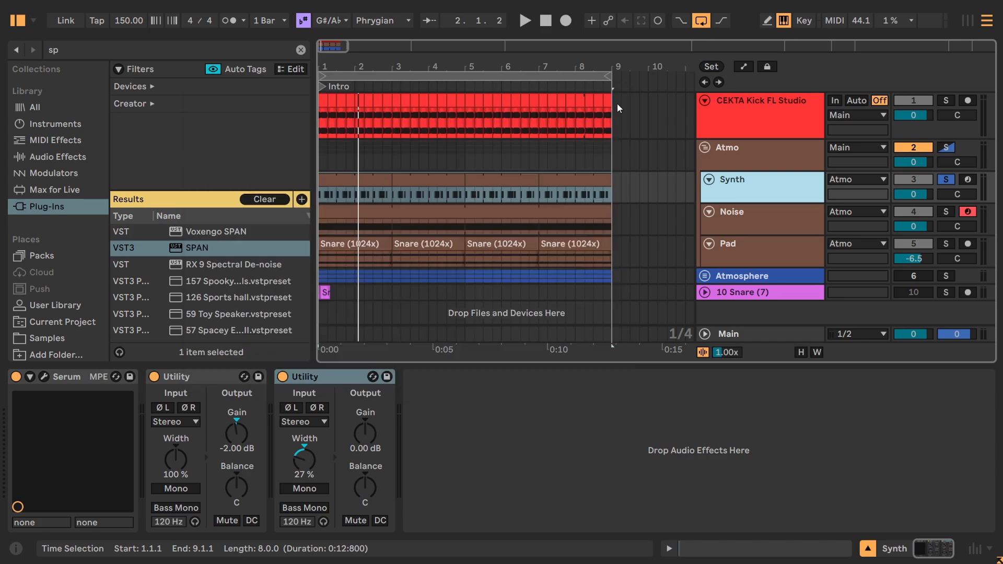
Solo the Shifter chain in the Atmo rack, load the Shifter effect into it, and move the SPAN window clear of the browser.
left_click(772, 145)
left_click(73, 440)
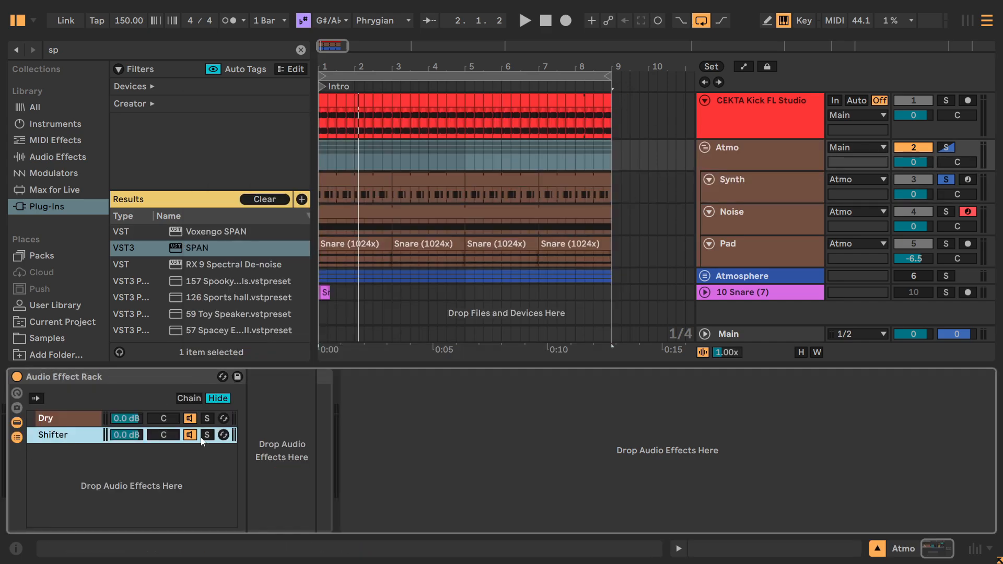
left_click(69, 48)
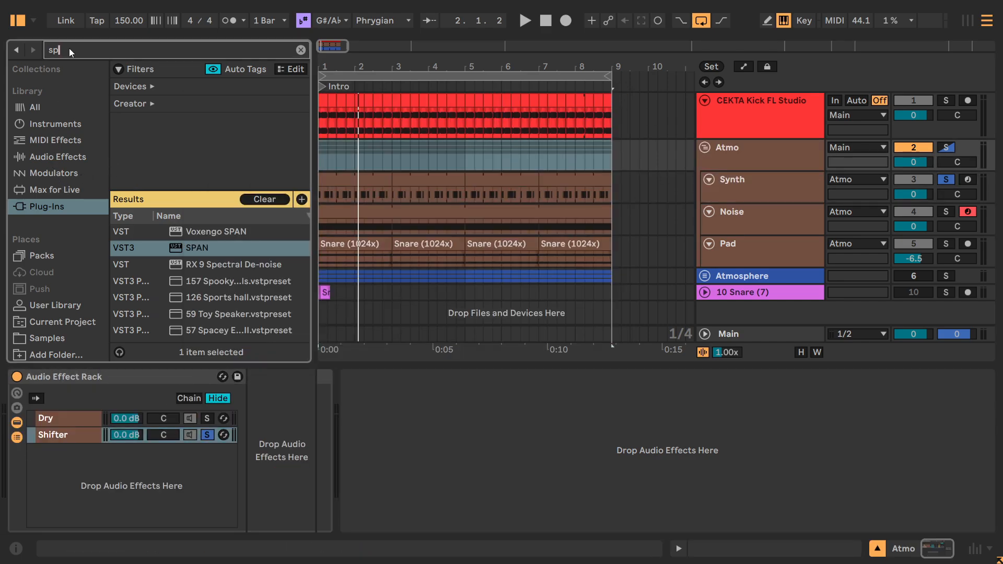
type("shi")
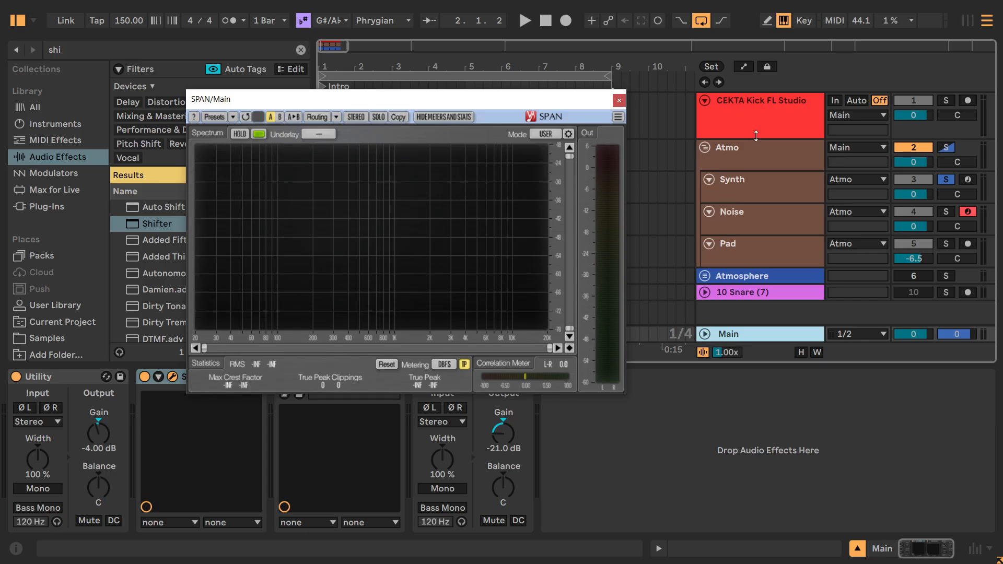
left_click(756, 149)
left_click_drag(324, 102, 626, 86)
left_click(265, 404)
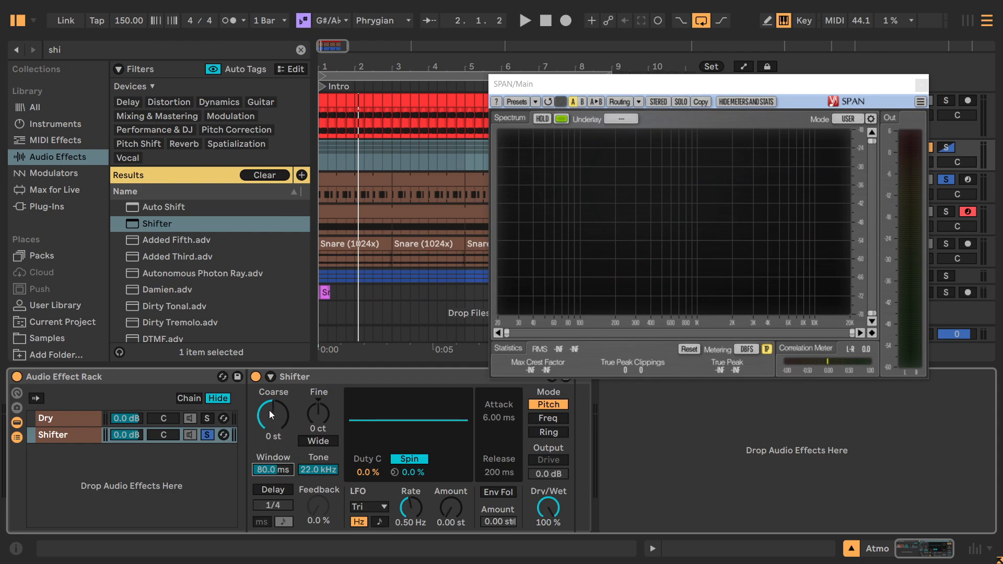
Lower the Shifter's coarse pitch to -24 st during playback and hold the resulting spectrum in SPAN.
key("space")
left_click_drag(273, 412, 274, 448)
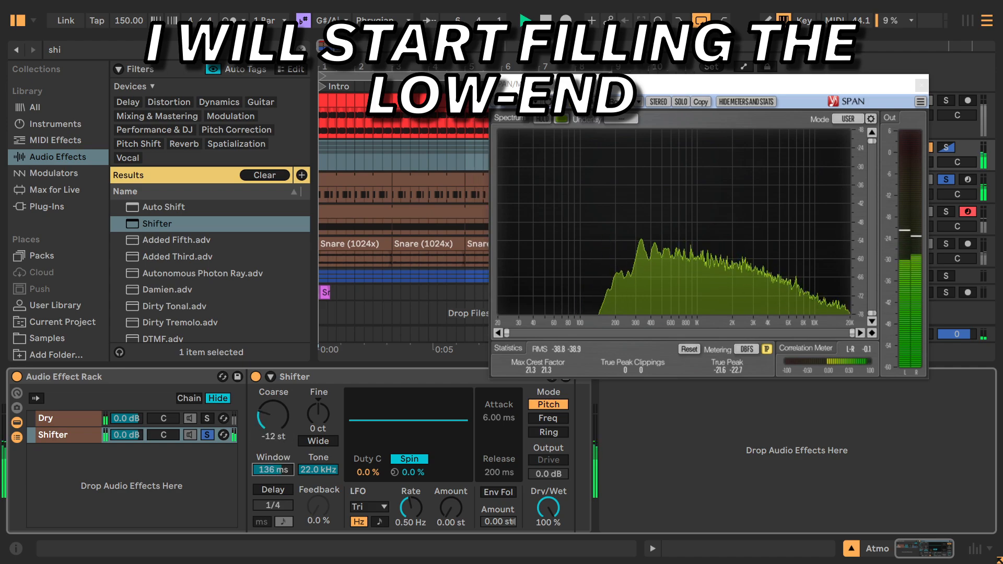
left_click_drag(274, 400, 285, 415)
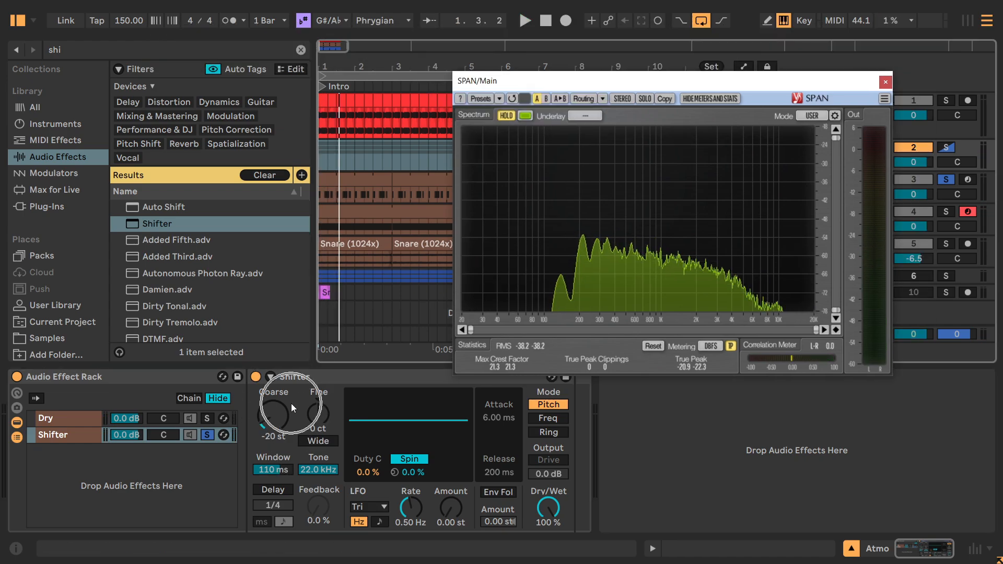
key("space")
left_click_drag(277, 425, 282, 437)
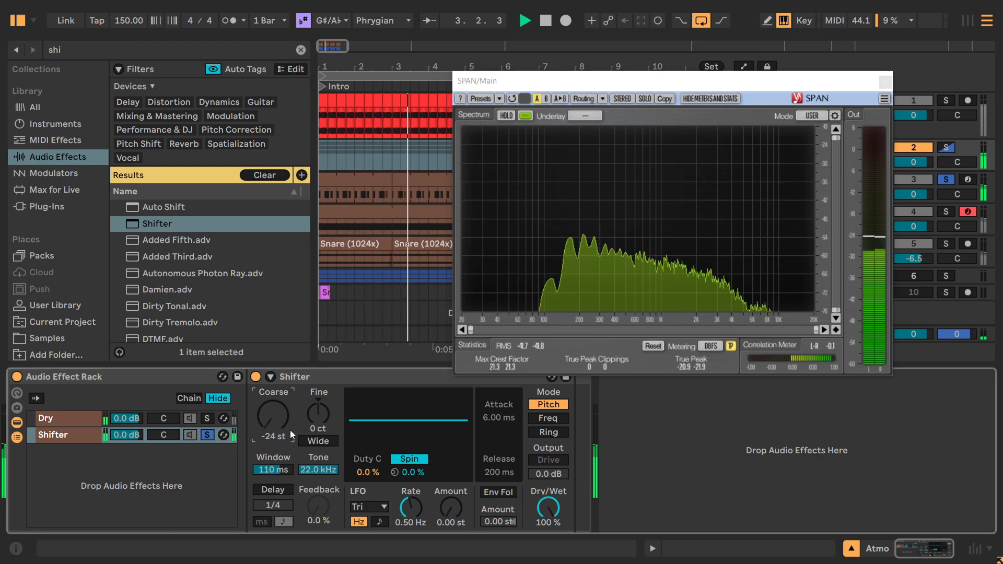
left_click(504, 115)
key("space")
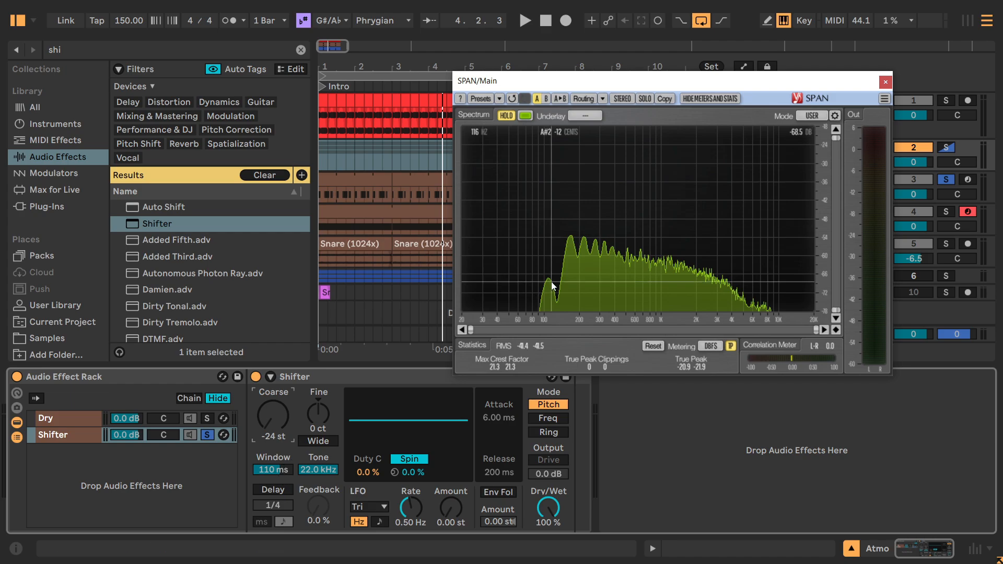
Try different Shifter window lengths during playback and set the Window to 84.0 ms.
key("space")
left_click_drag(279, 472, 279, 511)
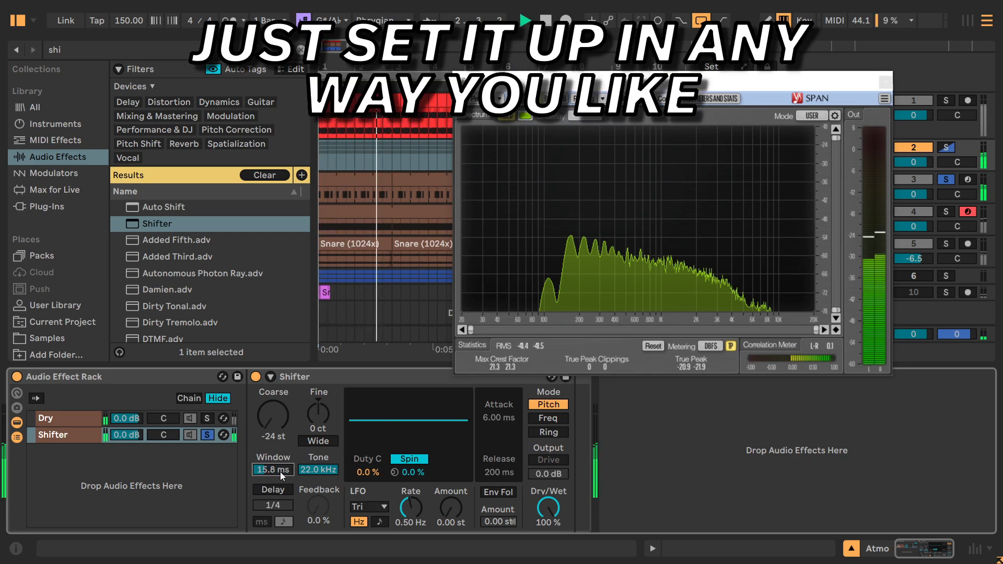
left_click_drag(274, 472, 275, 454)
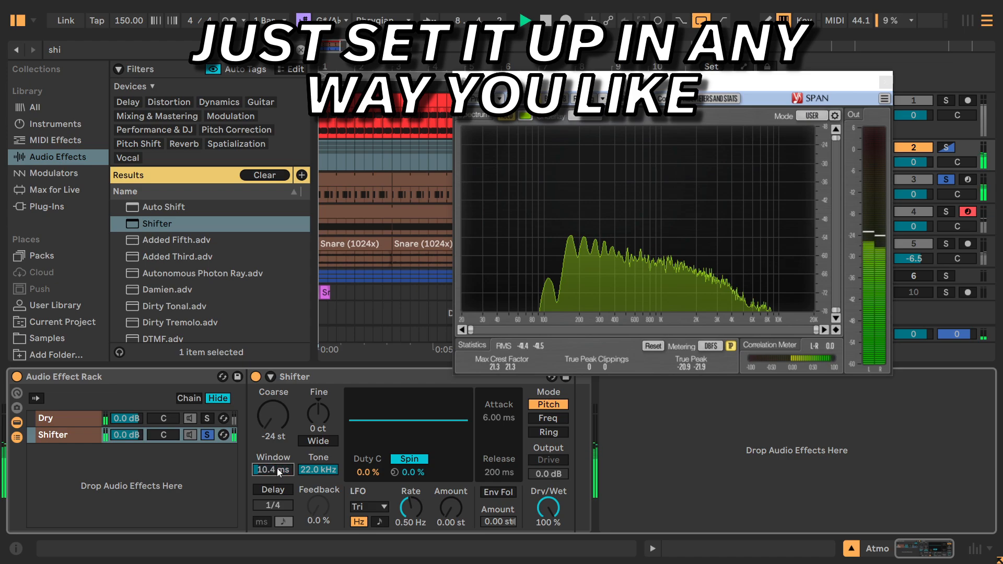
left_click_drag(278, 472, 278, 457)
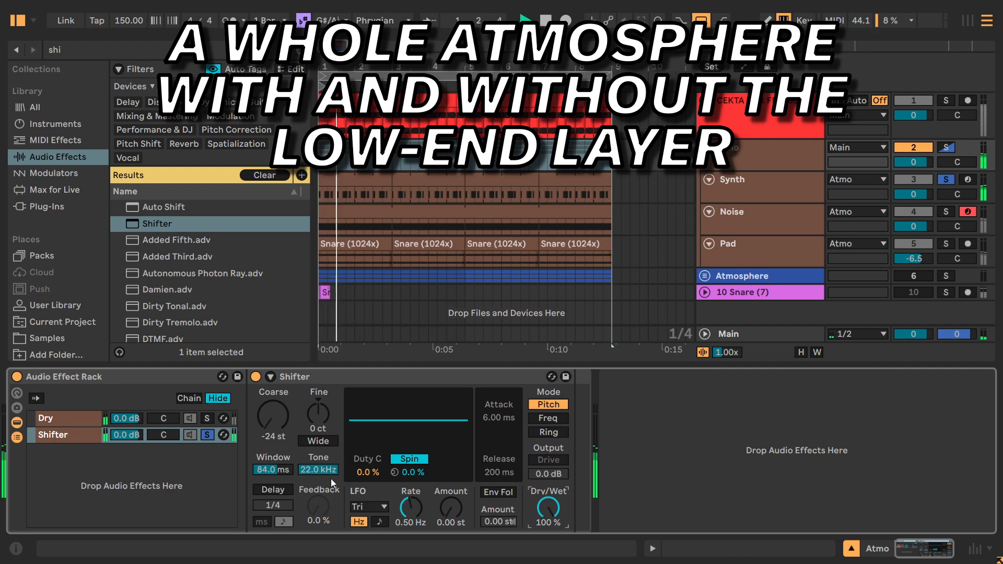
Bring back the Dry chain by clearing the Shifter solo, and compare the playback with the Shifter chain muted and unmuted.
left_click(207, 418)
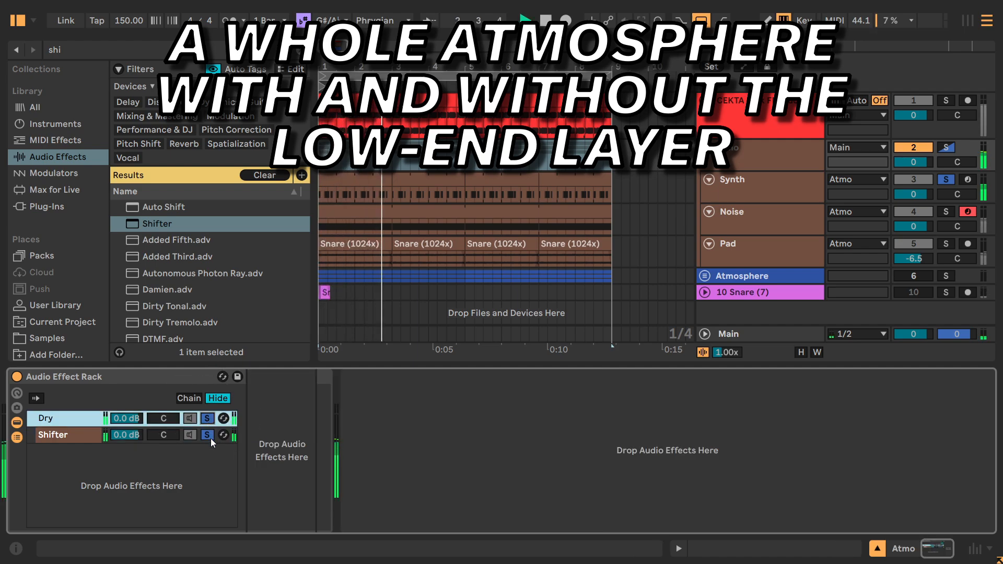
left_click(211, 438)
left_click(193, 436)
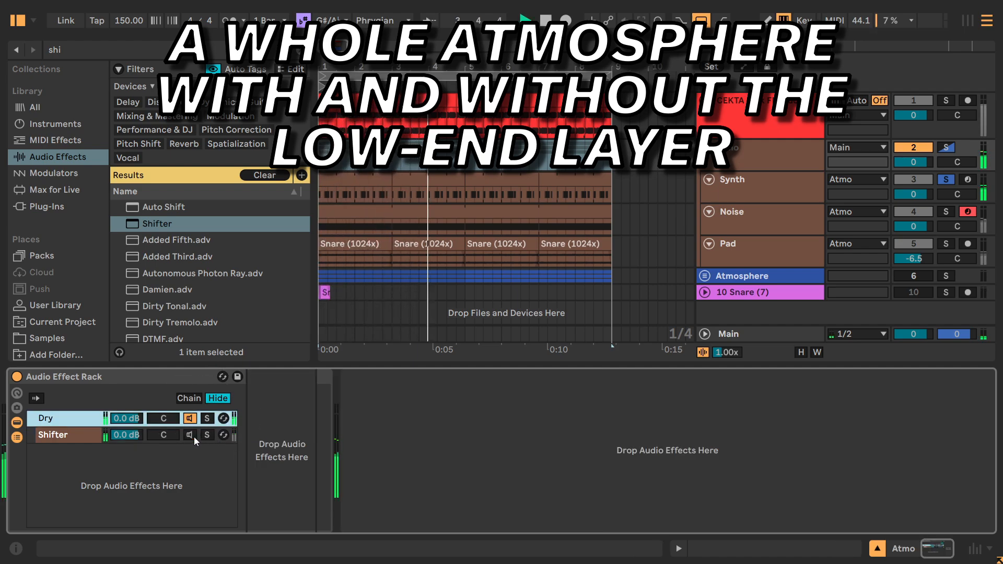
left_click(193, 436)
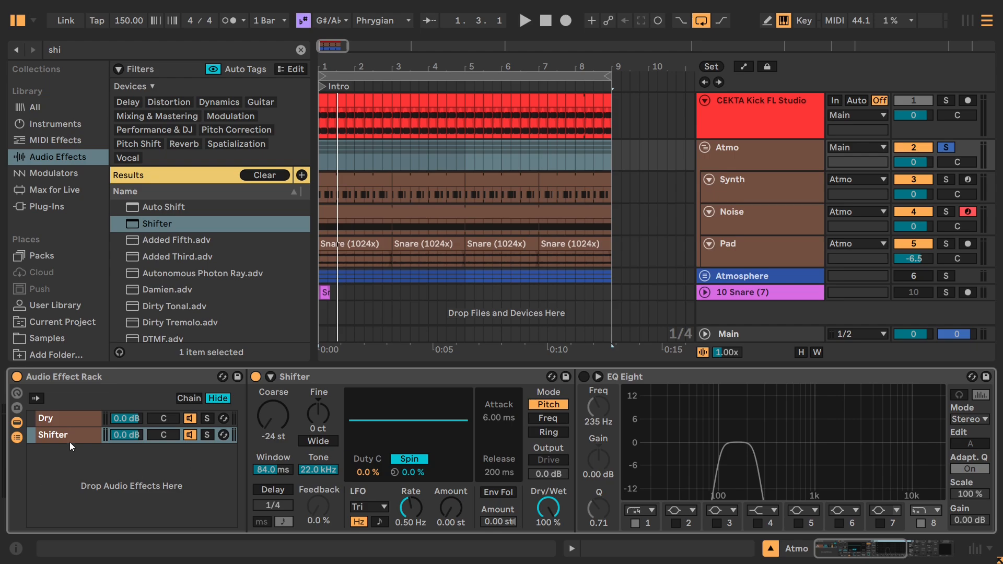
left_click(454, 379)
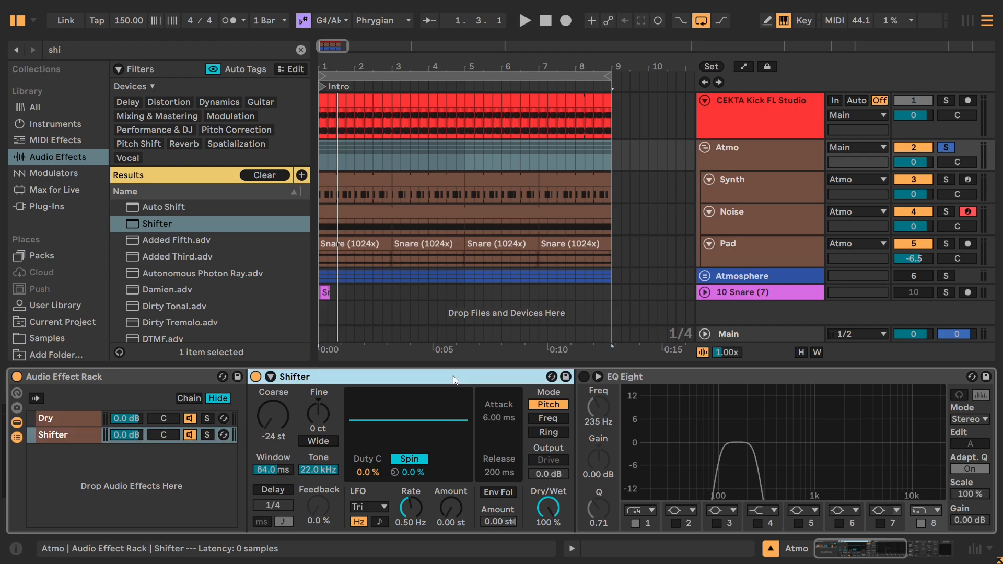
left_click(752, 215)
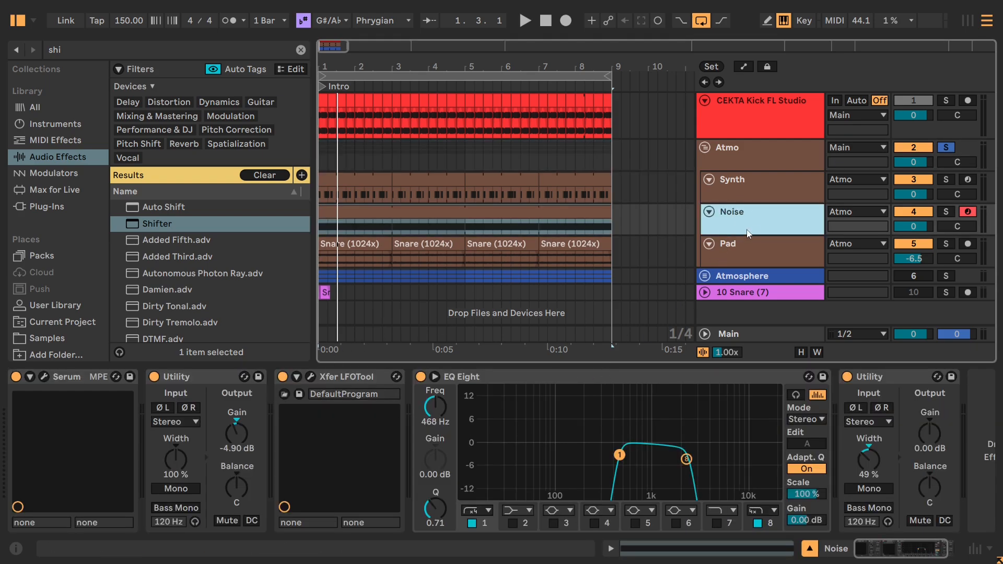
left_click(737, 253)
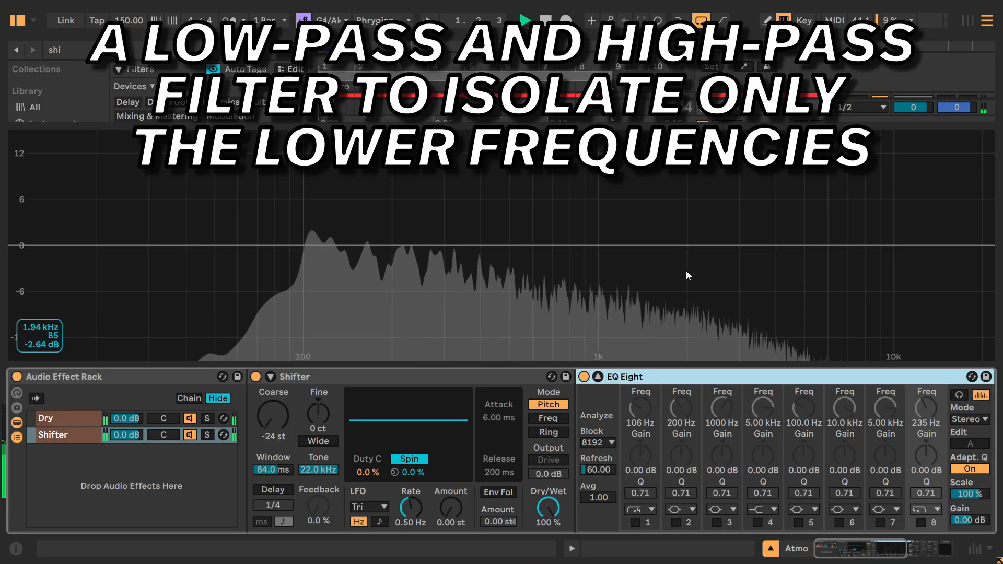
Enable low-pass band 8 and high-pass band 1 in the Shifter chain's EQ Eight, toggling each during playback, and collapse the enlarged EQ display.
left_click(919, 522)
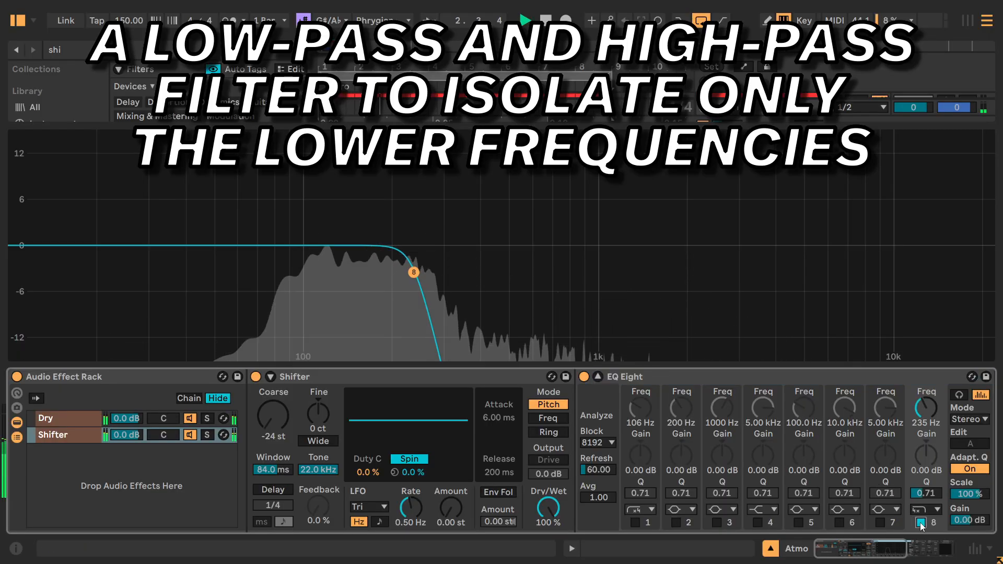
left_click(920, 522)
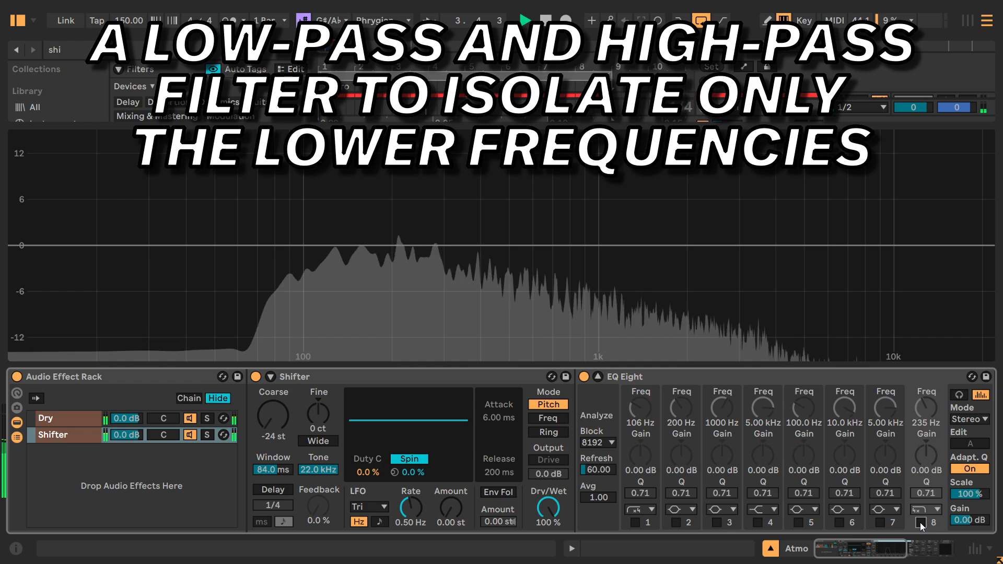
left_click(920, 523)
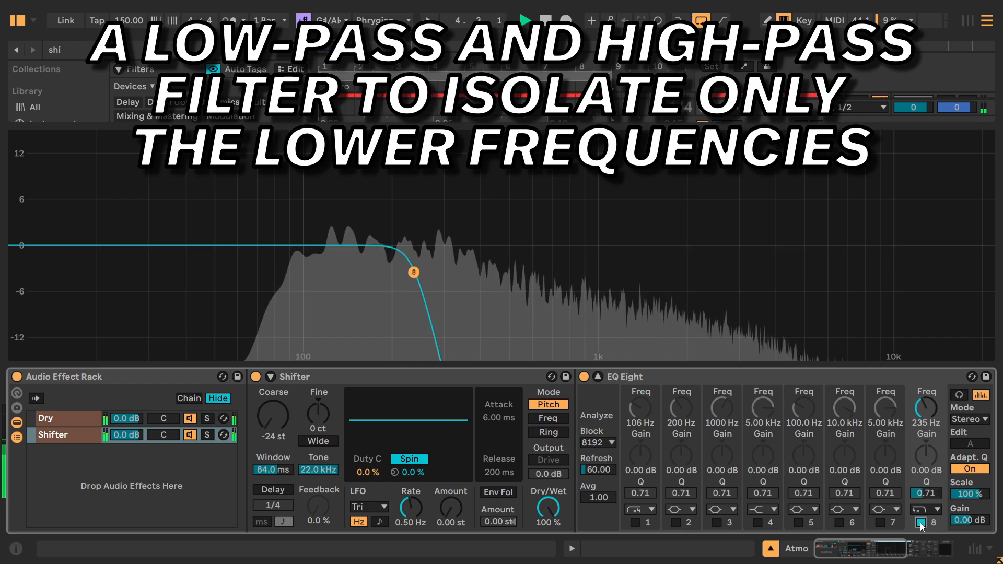
left_click(634, 523)
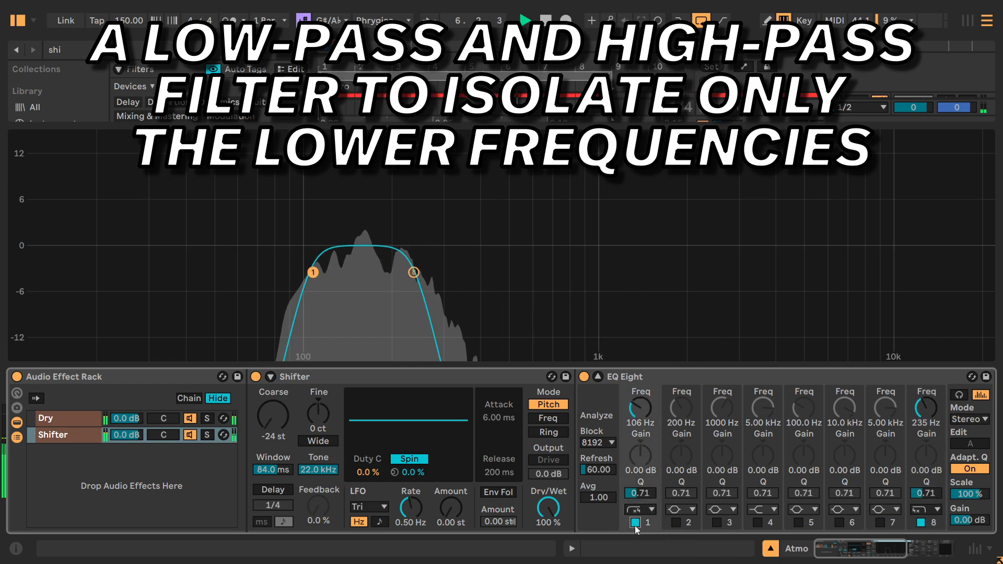
left_click(635, 522)
left_click(634, 522)
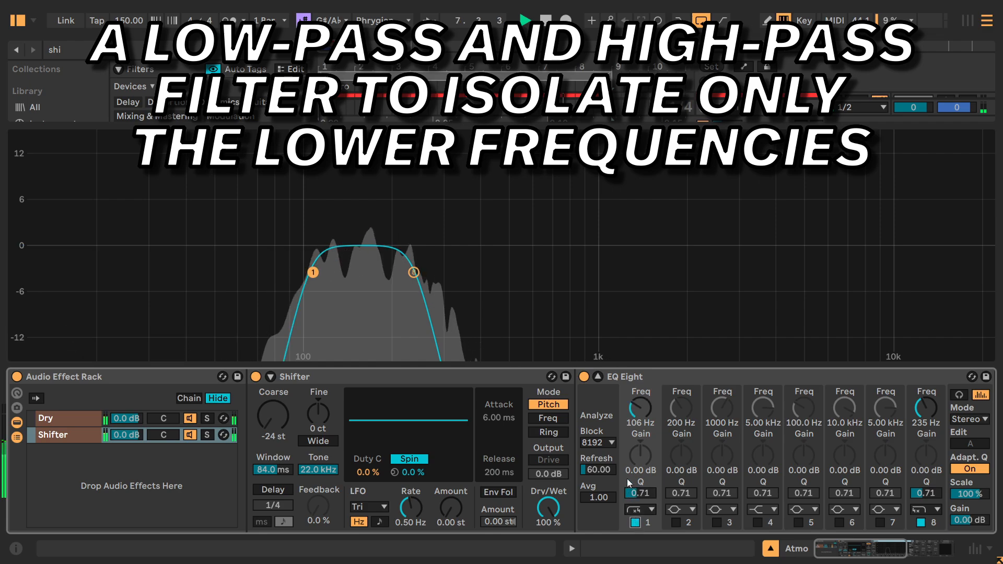
left_click(597, 377)
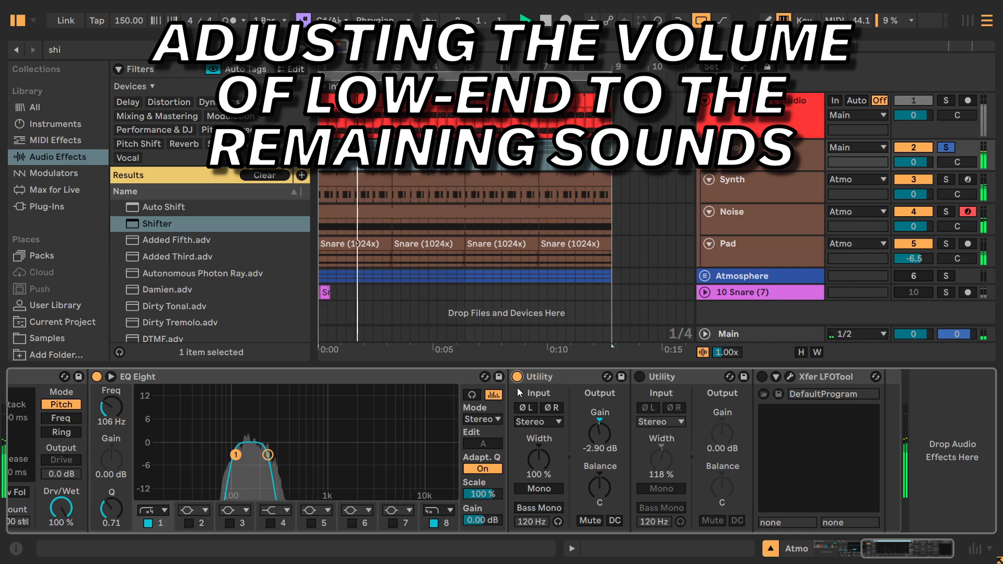
Compare playback with the Shifter chain's first Utility off and on, and enable the second Utility for the stereo width.
left_click(517, 377)
left_click(517, 376)
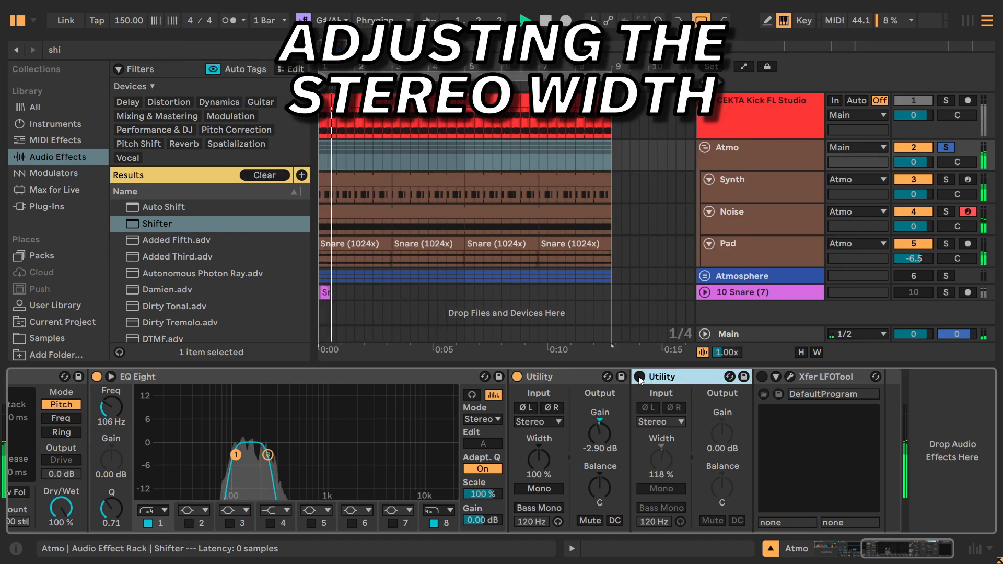
left_click(639, 376)
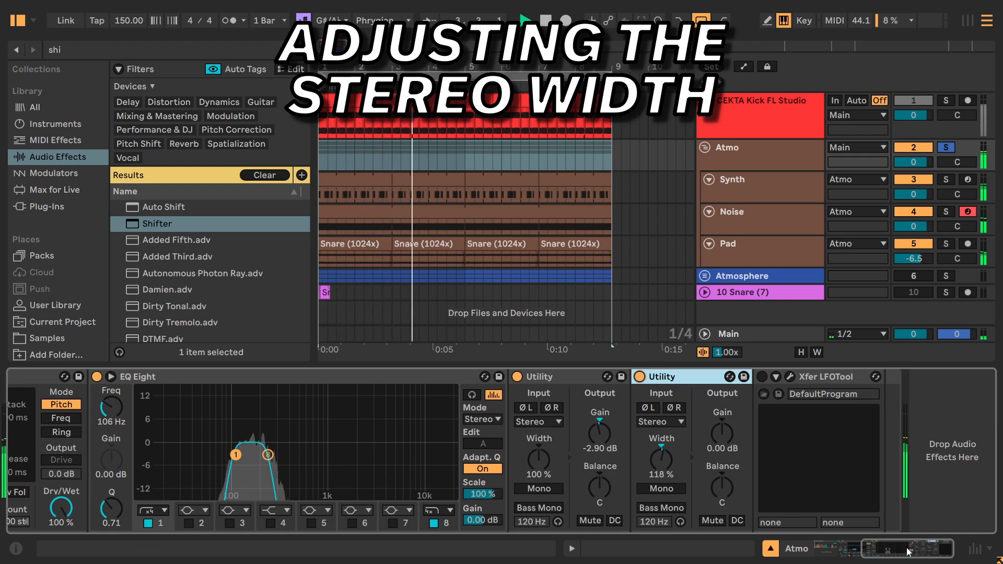
Solo the CEKTA Kick FL Studio track alongside Atmo and compare playback with the Shifter chain muted and unmuted.
left_click_drag(909, 549, 846, 548)
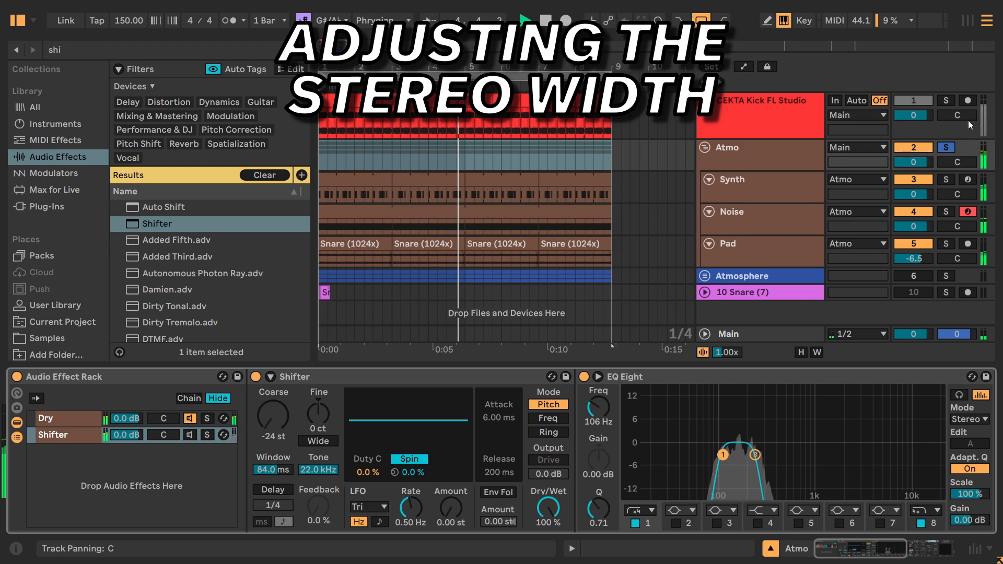
left_click(946, 103, "ctrl")
left_click(791, 149)
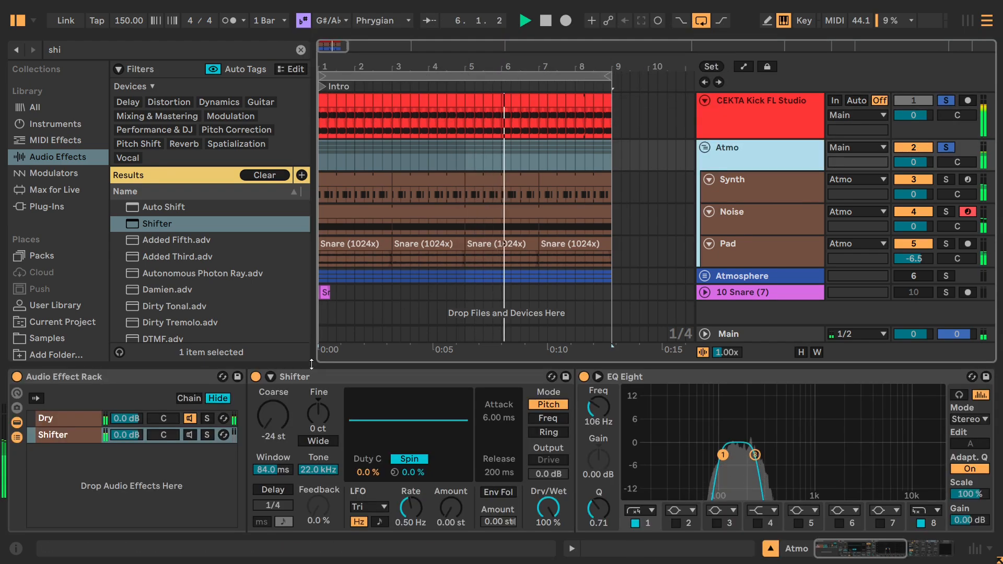
left_click(188, 437)
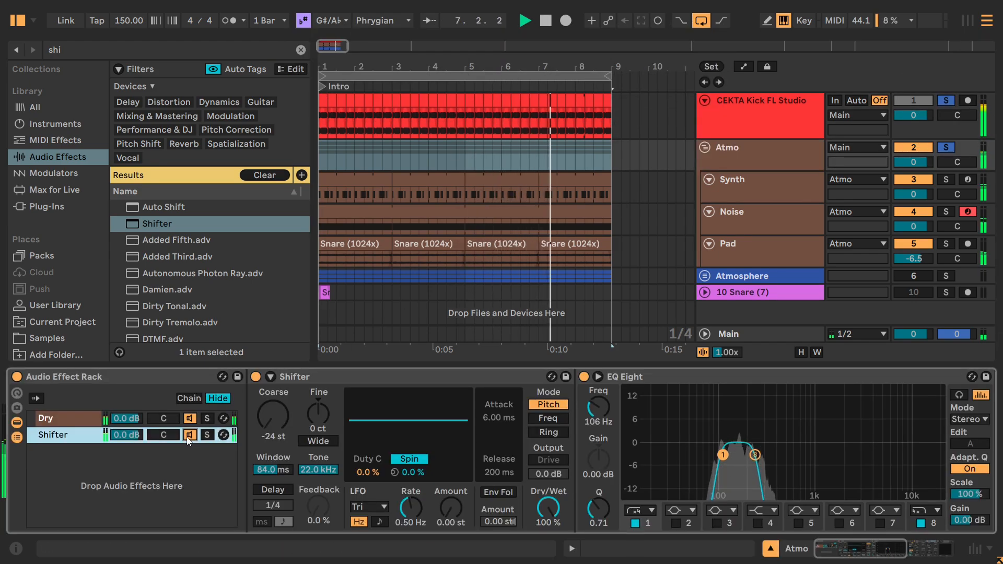
left_click(189, 435)
left_click(188, 437)
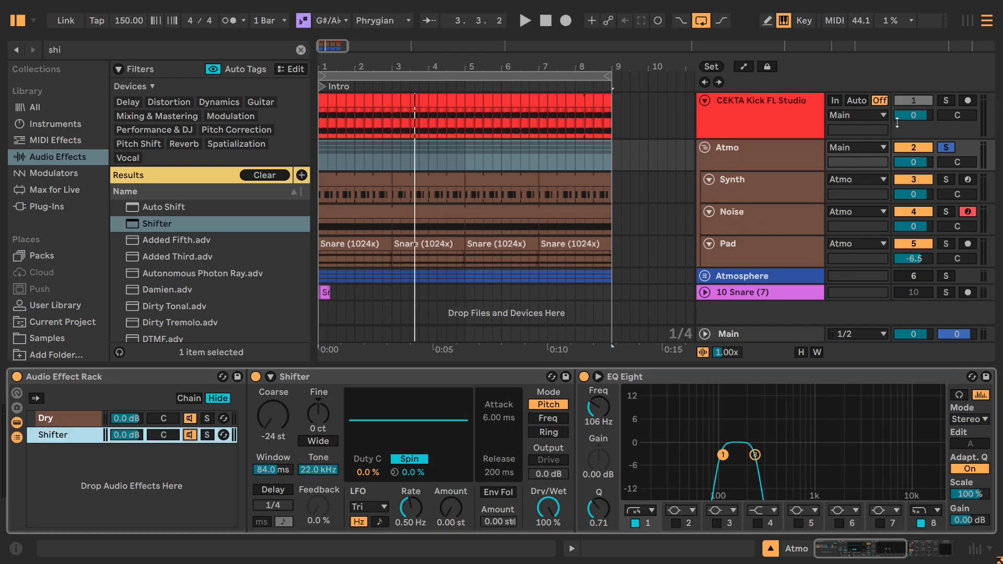
Solo the kick again with the Atmo group and go over the kick track and the Atmo device chain.
left_click(946, 101)
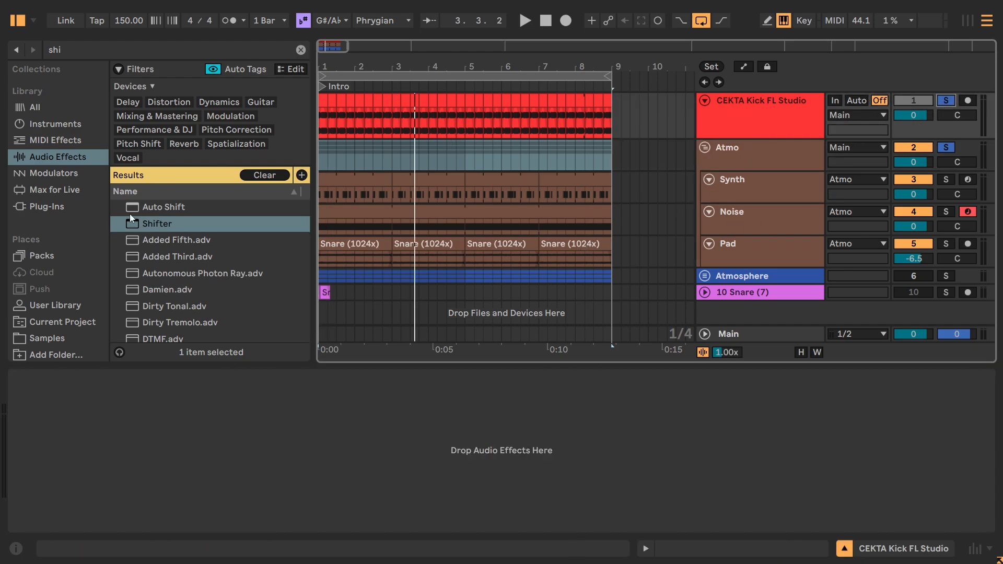
left_click(723, 151)
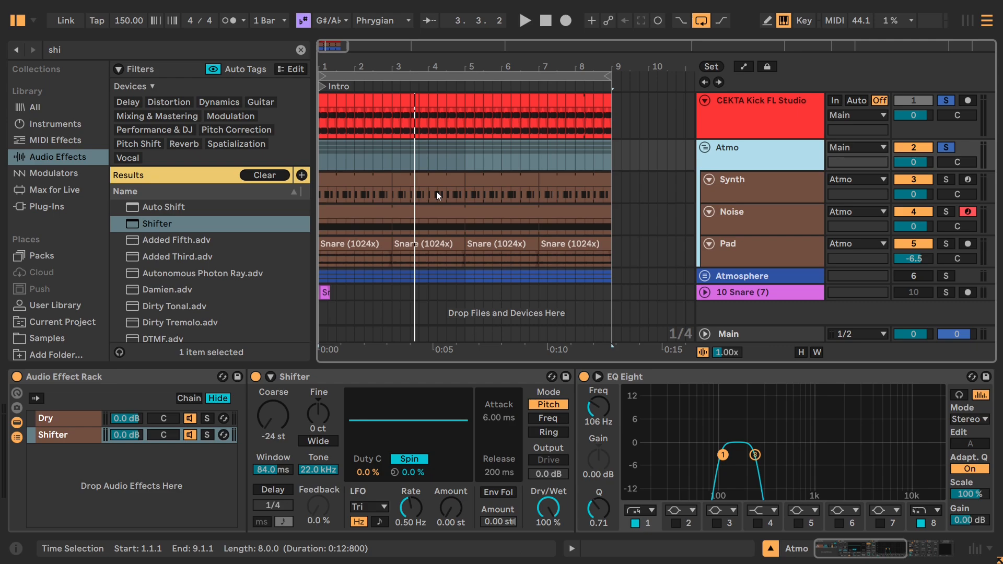
left_click(712, 121)
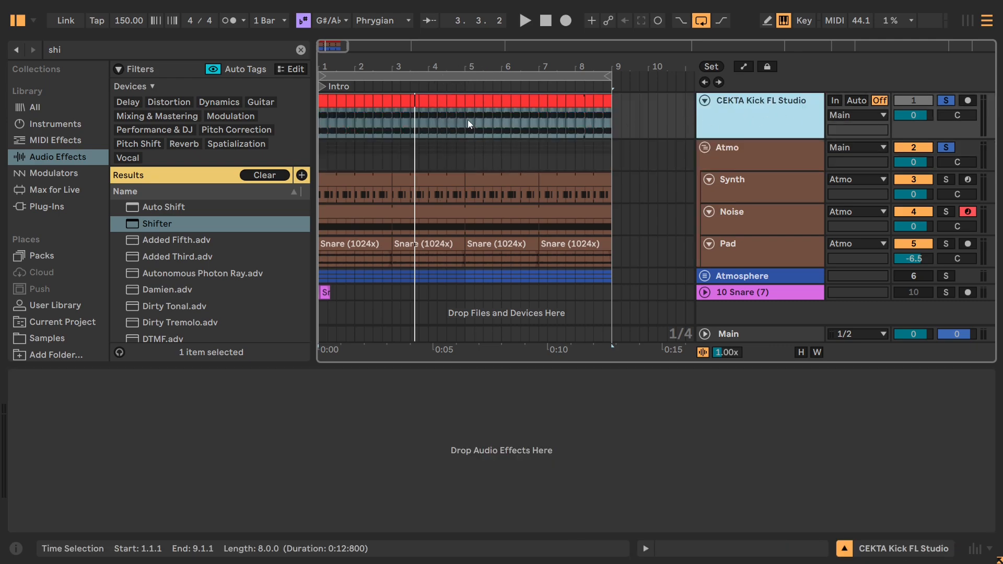
left_click(690, 146)
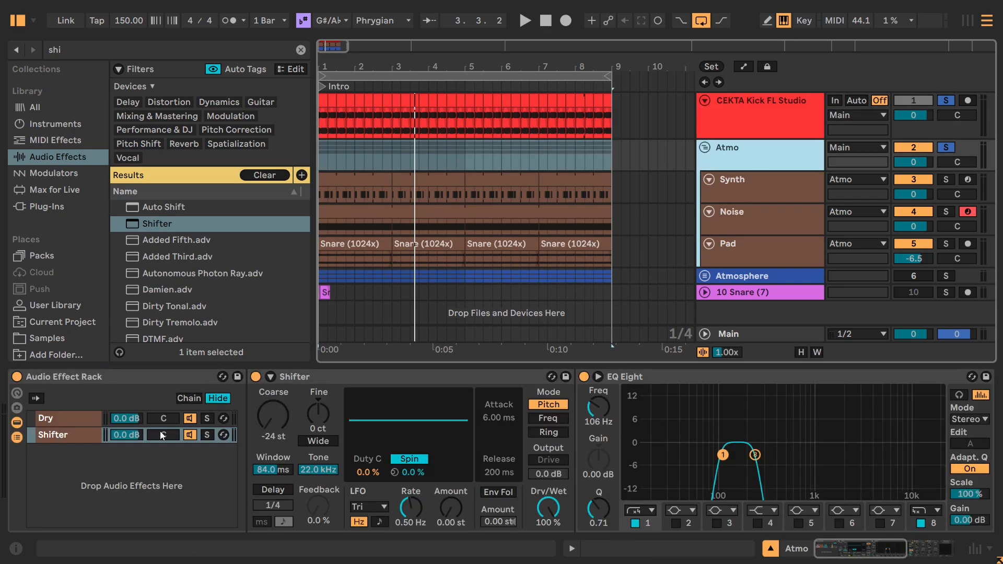
Switch on Xfer LFOTool at the end of the Shifter chain and open its plug-in window.
mouse_move(820, 548)
left_mouse_down()
mouse_move(897, 550)
mouse_move(817, 555)
left_mouse_up()
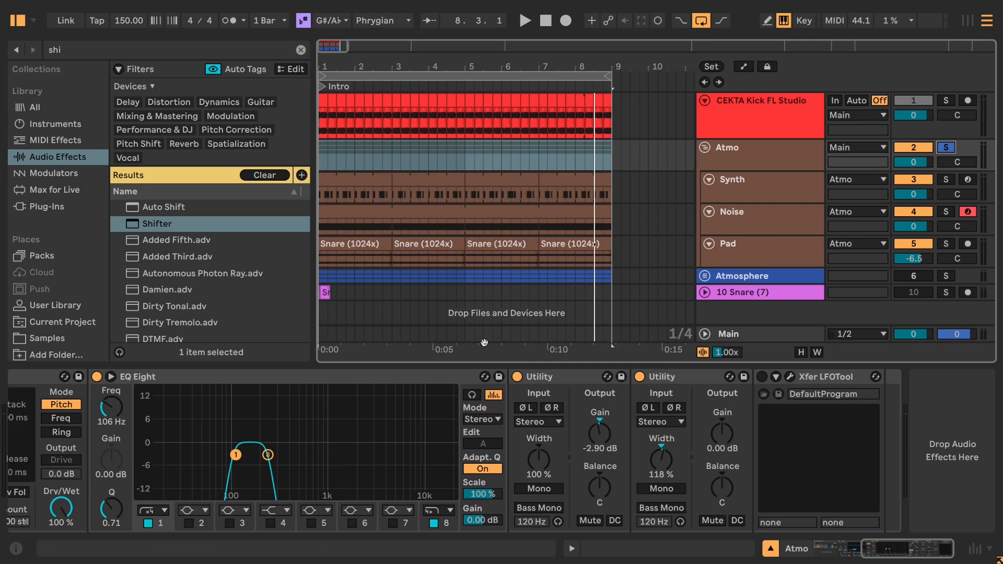
left_click_drag(910, 548, 697, 548)
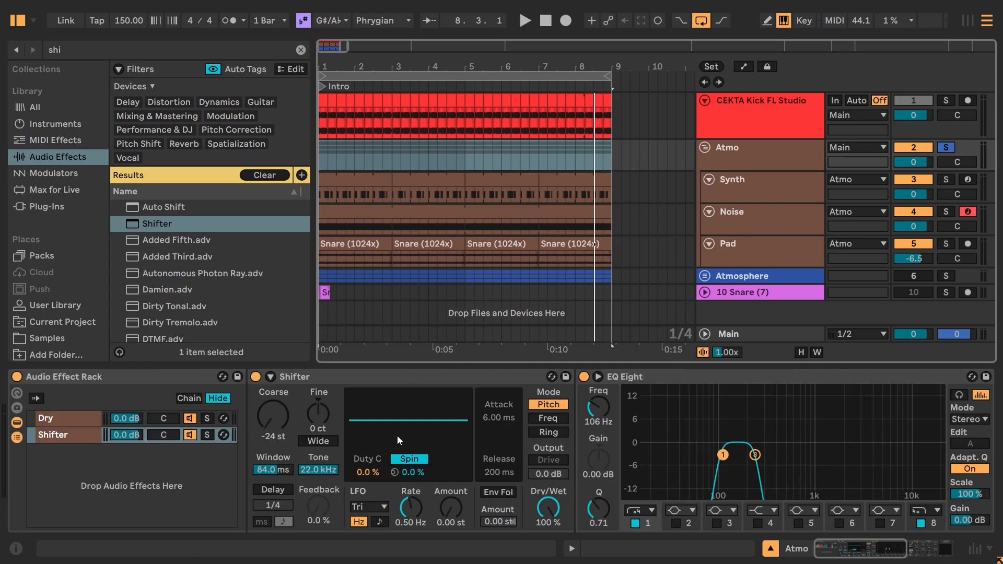
left_click_drag(862, 555, 909, 554)
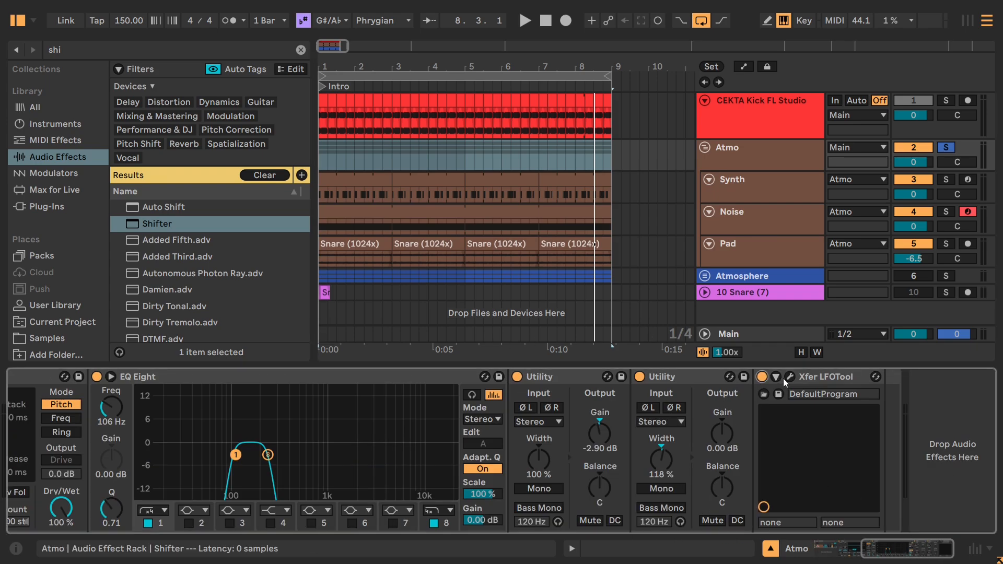
left_click(762, 377)
left_click_drag(431, 98, 348, 59)
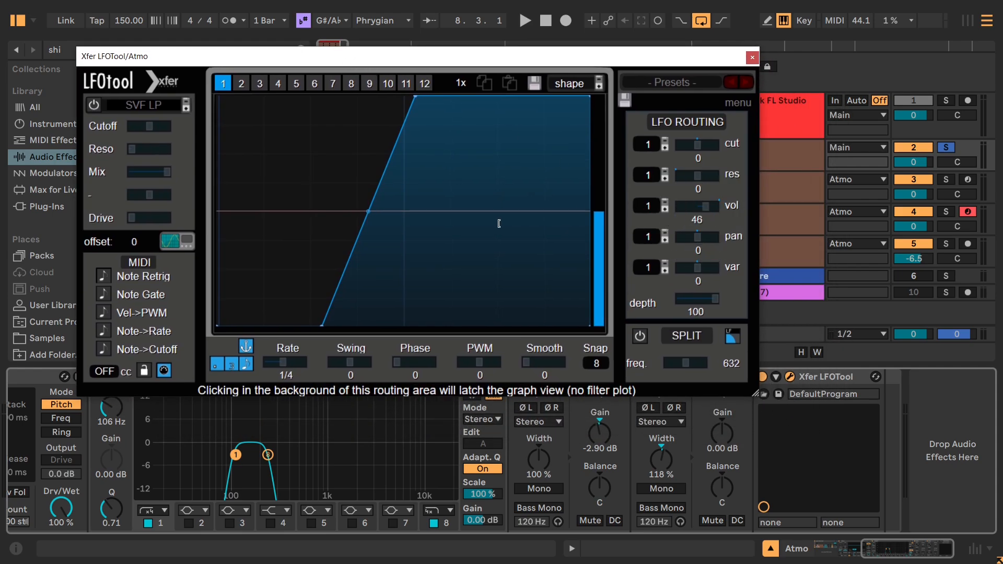
Move the LFOTool window clear of its device and compare playback with LFOTool off and on.
key("space")
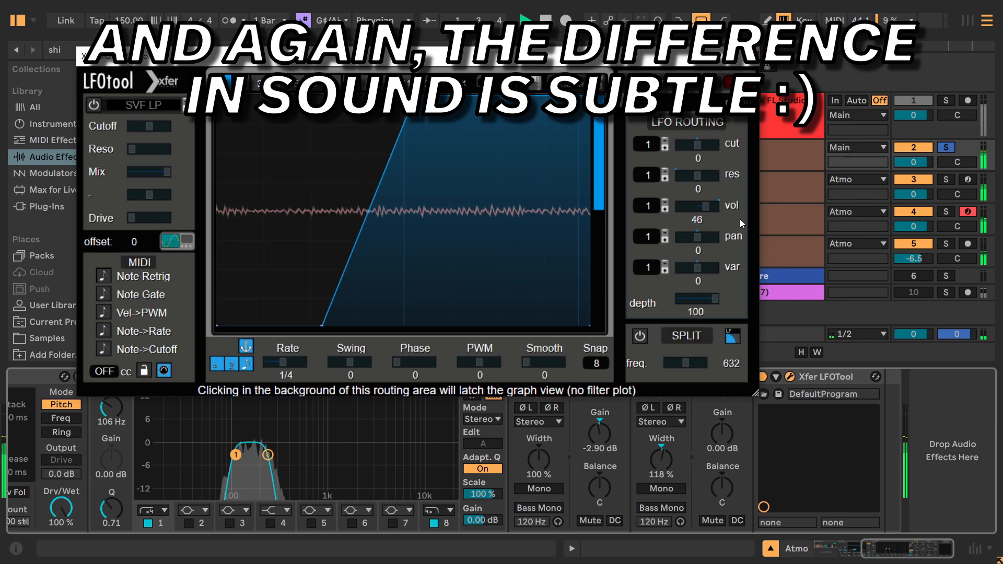
left_click_drag(366, 57, 321, 31)
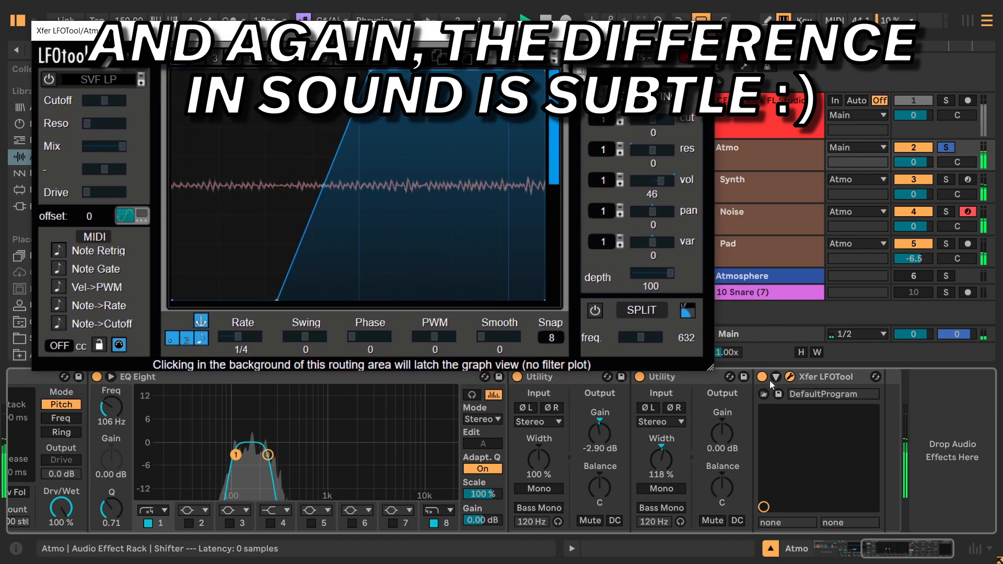
left_click(761, 379)
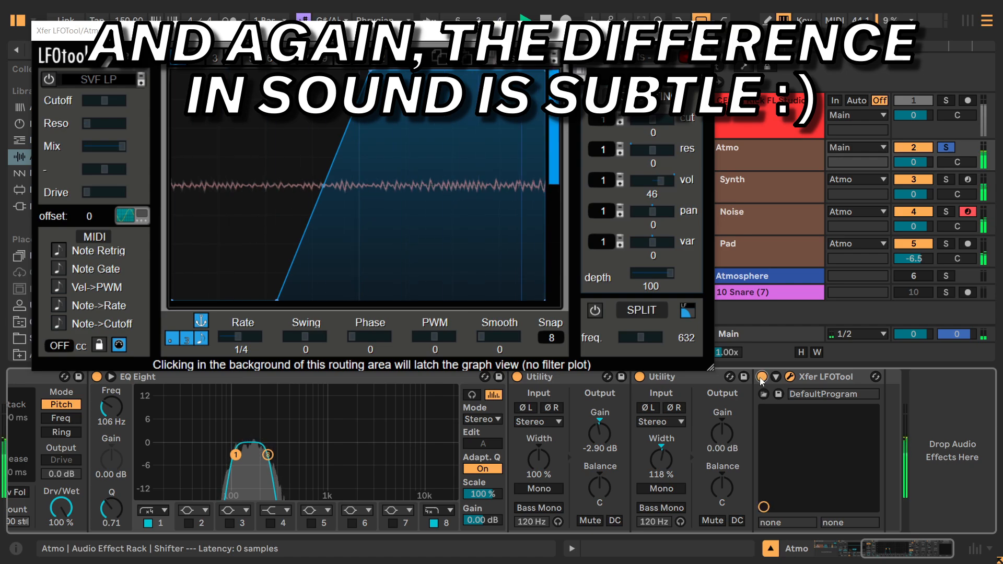
left_click(760, 378)
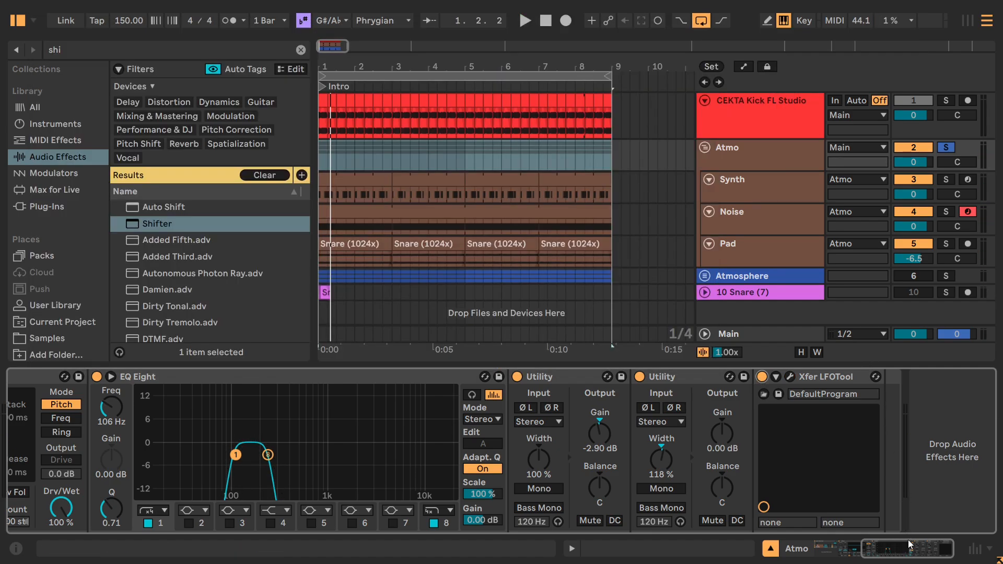
Create a third chain in the Atmo Audio Effect Rack and name it Saturator.
left_click_drag(909, 544, 860, 553)
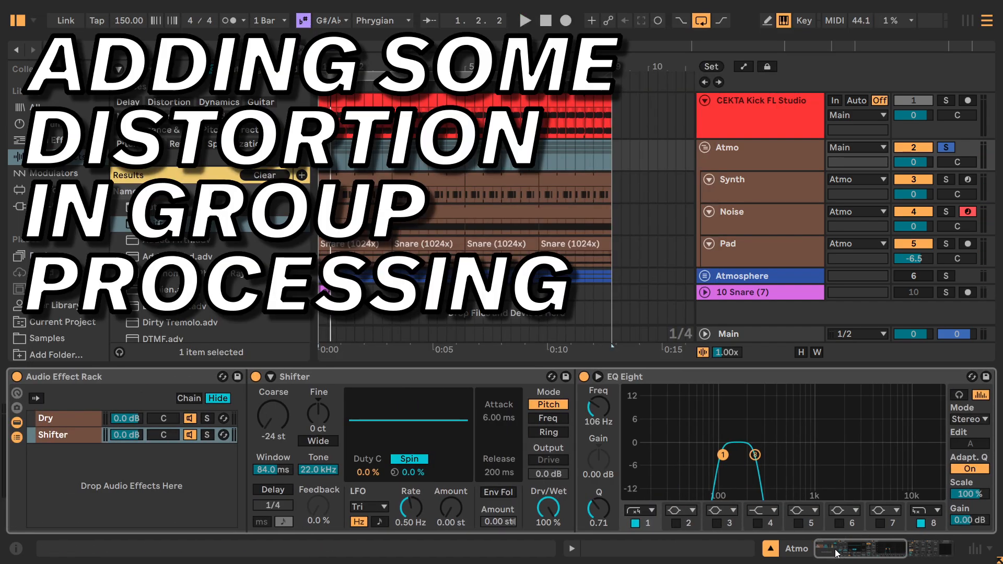
right_click(130, 483)
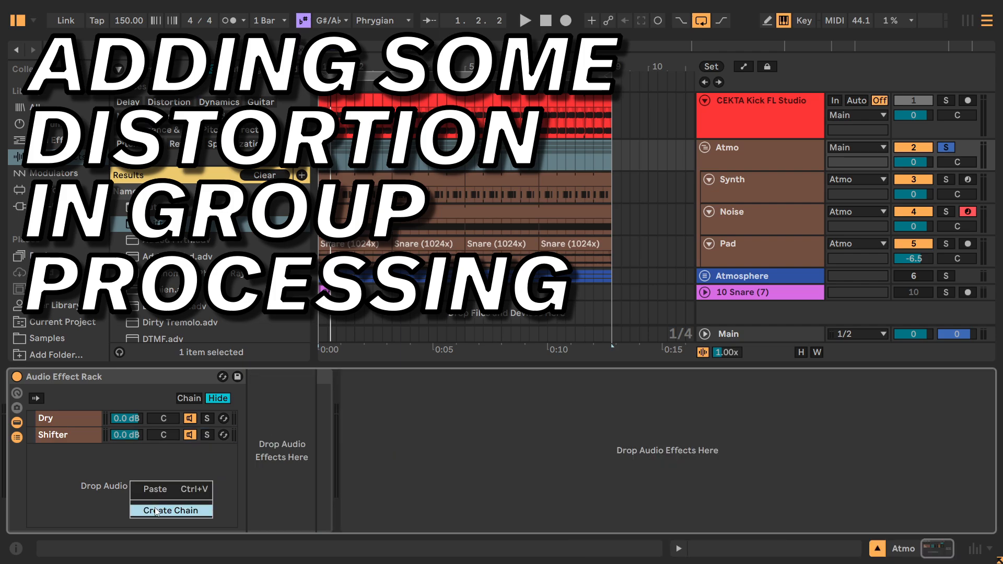
left_click(155, 510)
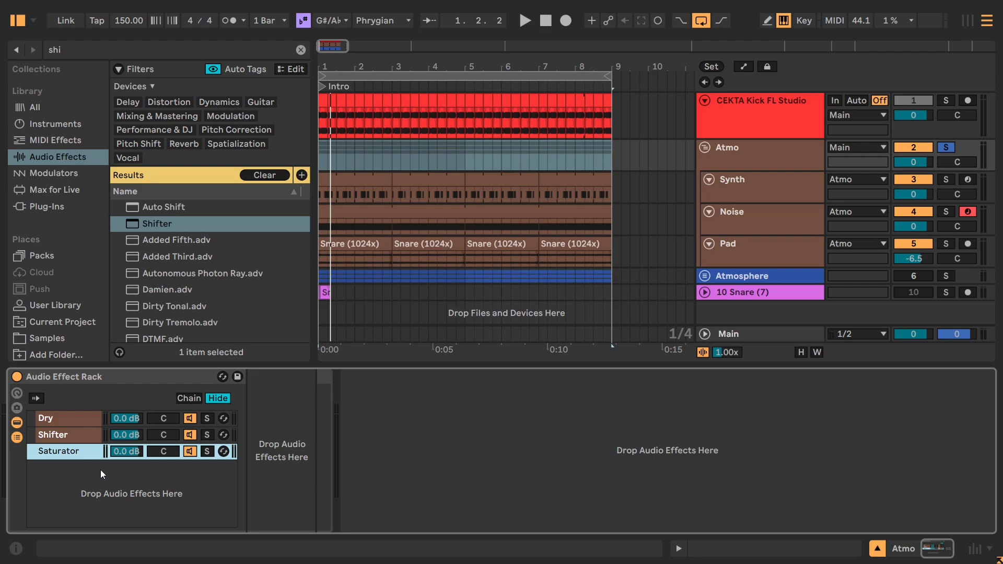
Search the audio effects for "satu", load Saturator into the Saturator chain, and expand its full controls.
left_click(736, 156)
left_click(60, 452)
left_click(92, 57)
key("BackSpace")
key("BackSpace")
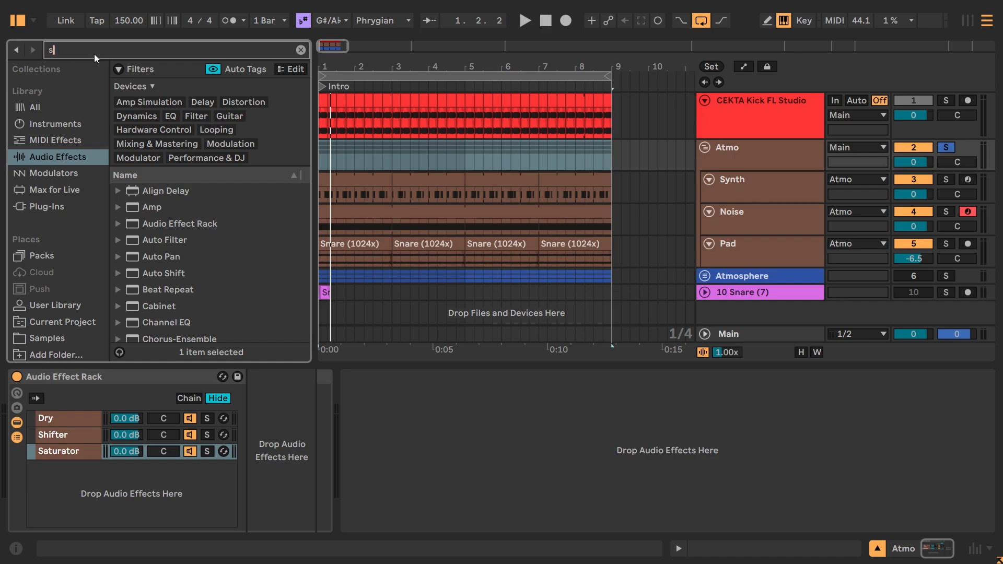
type("sat")
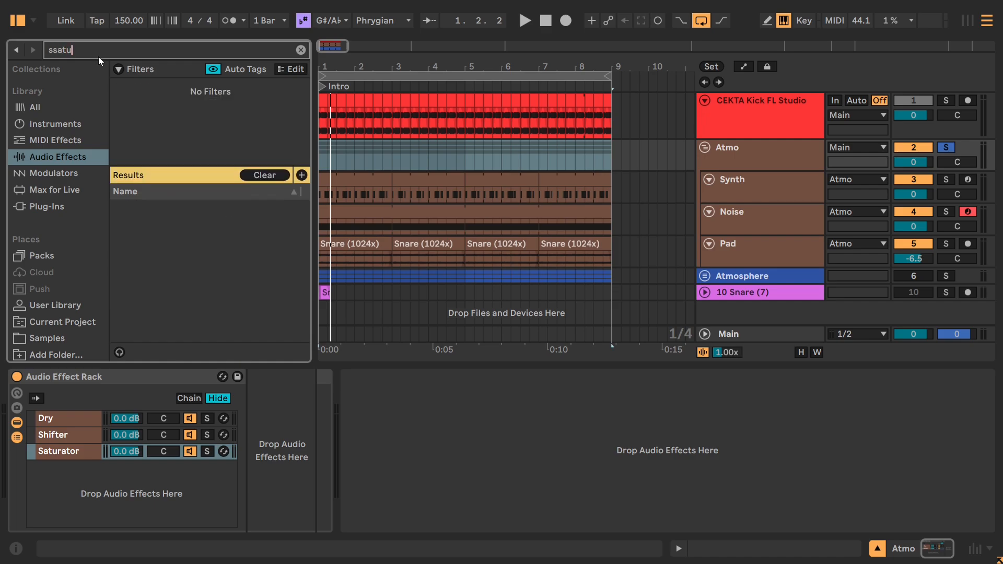
type("u")
key("BackSpace")
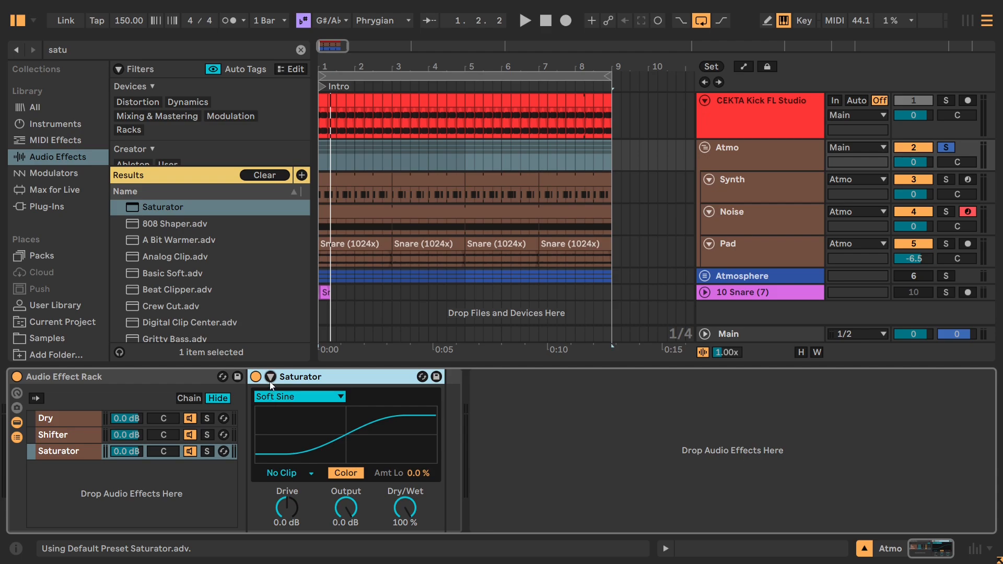
left_click(270, 378)
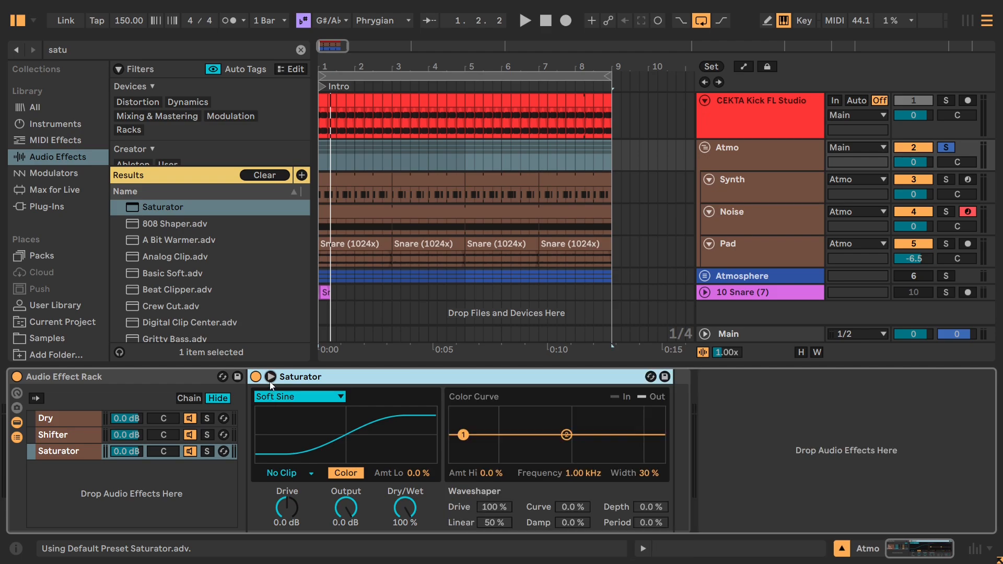
Step through the Saturator's curve types and choose Sinoid Fold.
left_click(287, 513)
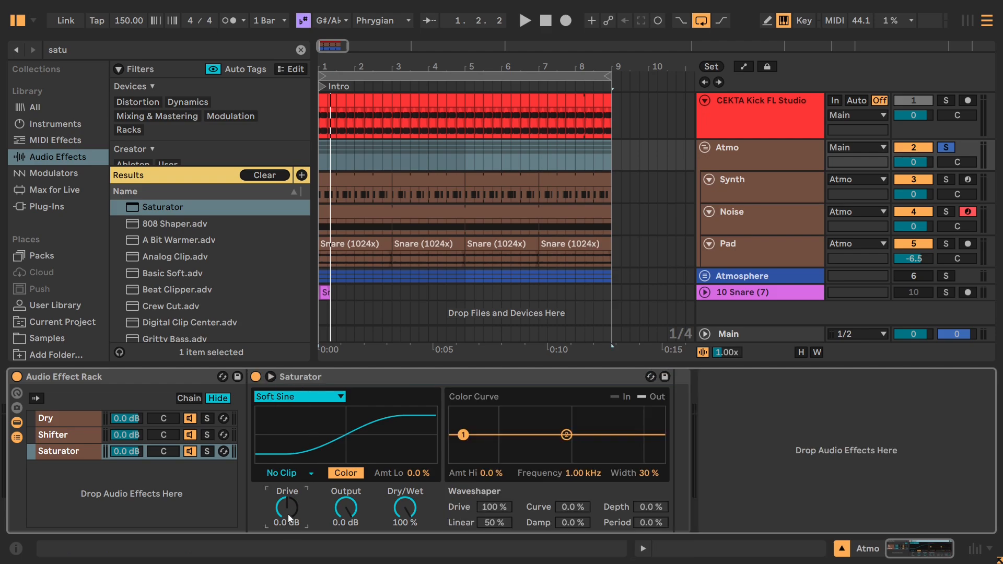
left_click(286, 400)
left_click(284, 415)
key("Down")
key("Down")
key("Down")
key("Down")
key("Up")
key("Up")
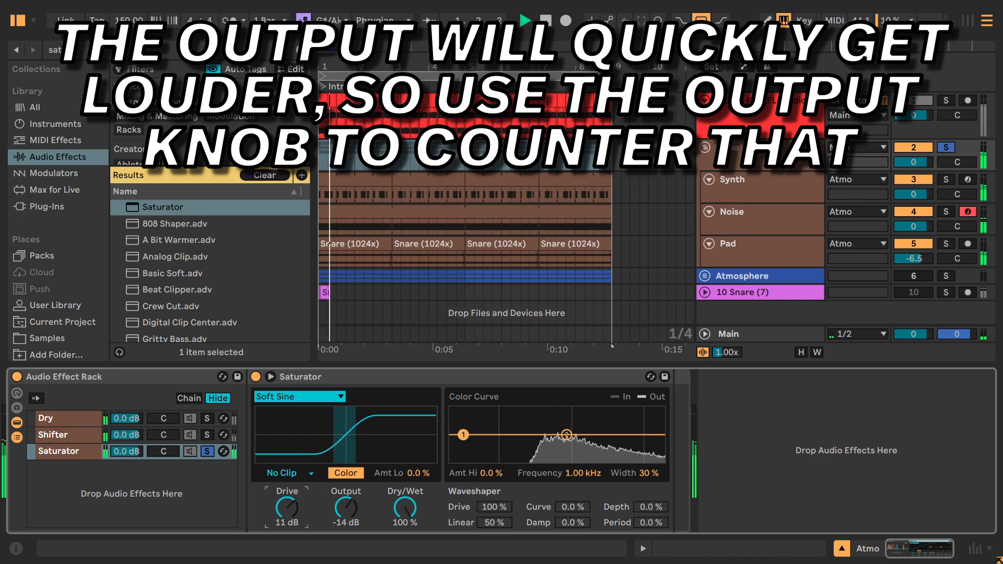
Set the Saturator's Drive to 22 dB, switch its curve to Hard Curve, and lower the Output to -21 dB.
left_click_drag(287, 509, 287, 496)
left_click(323, 399)
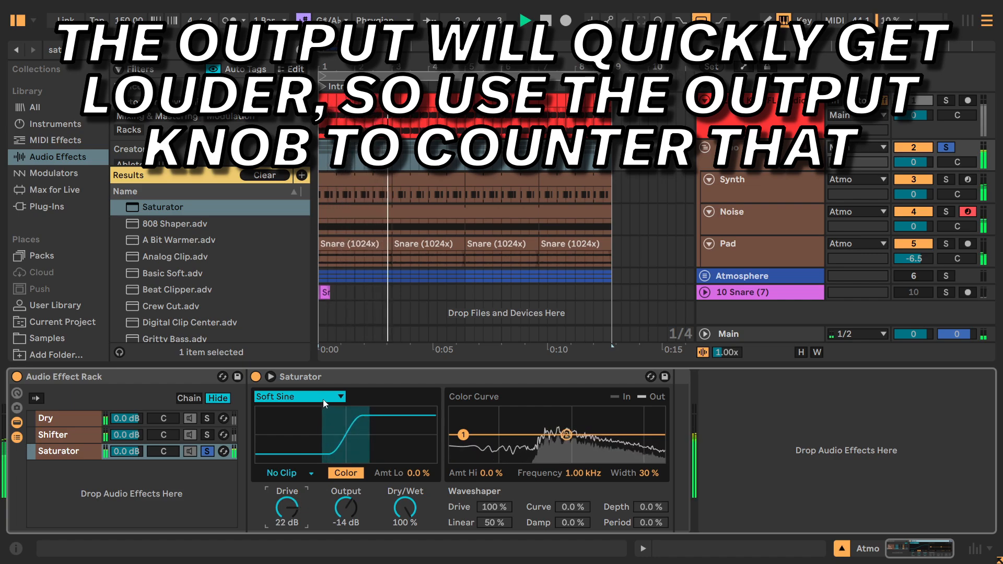
key("Down")
key("Down")
key("Down")
left_click_drag(345, 506, 345, 515)
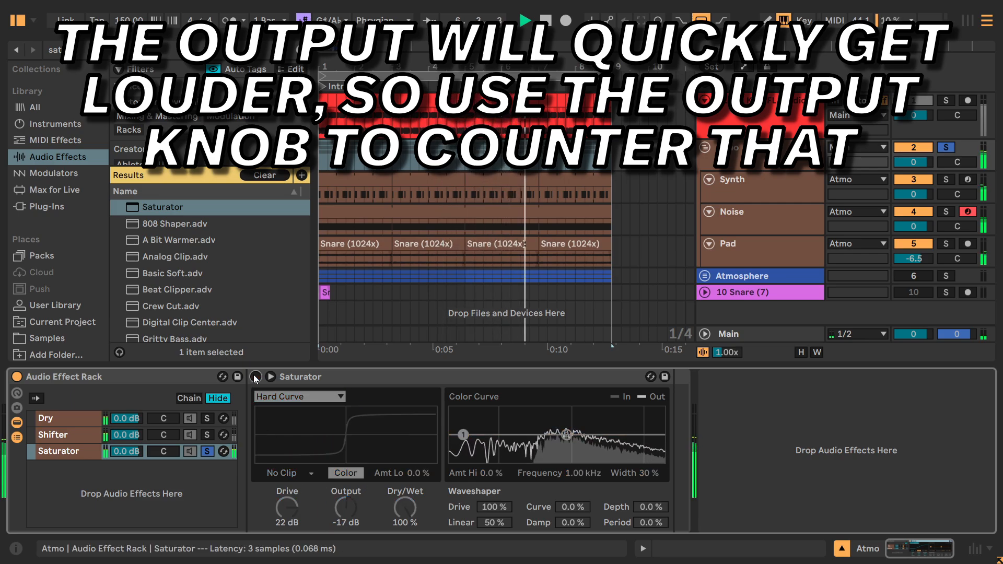
left_click_drag(339, 505, 339, 517)
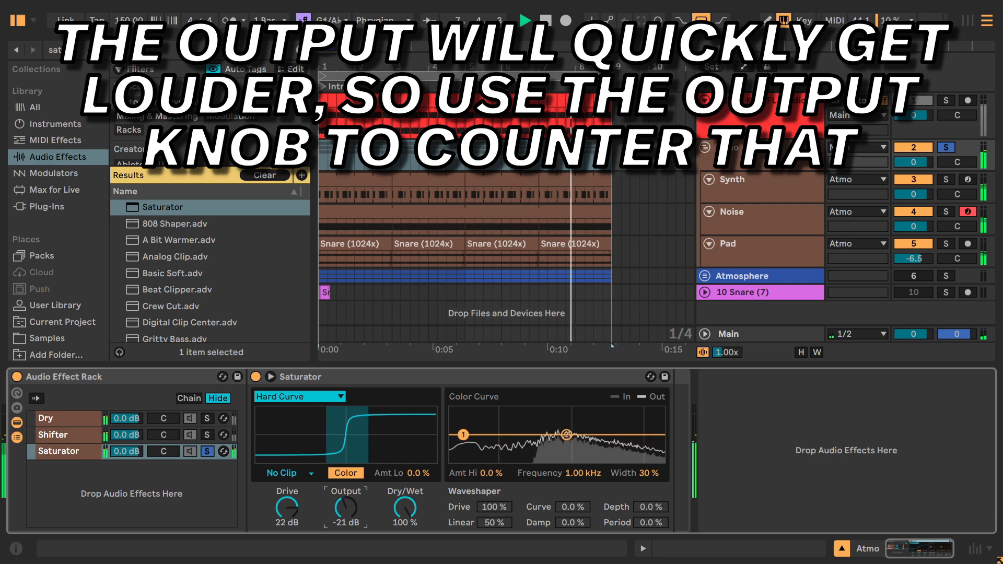
Compare playback with the Saturator off and on, first with its chain alone and again with the Dry and Shifter chains soloed too.
left_click(256, 377)
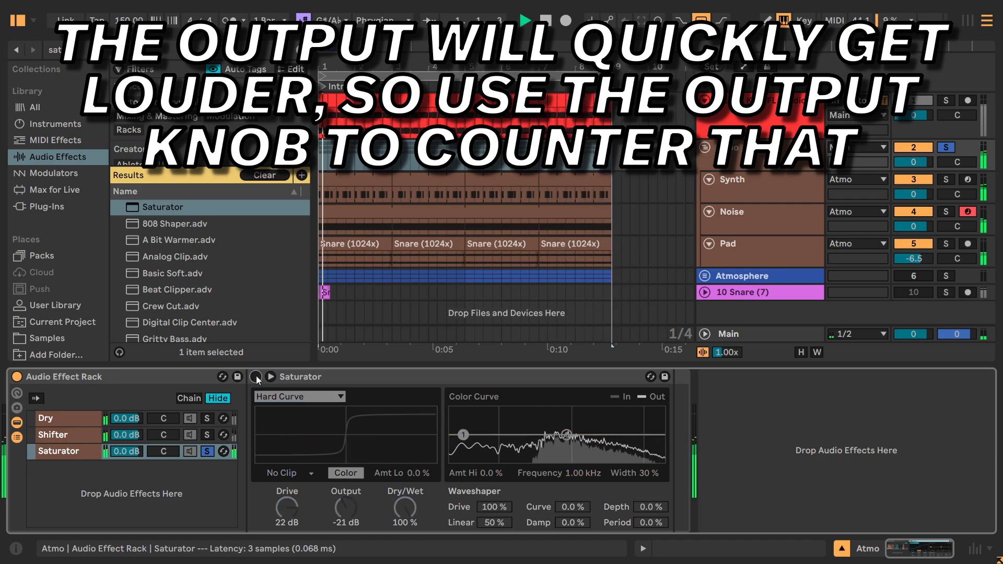
left_click(255, 377)
left_click(207, 438, "ctrl")
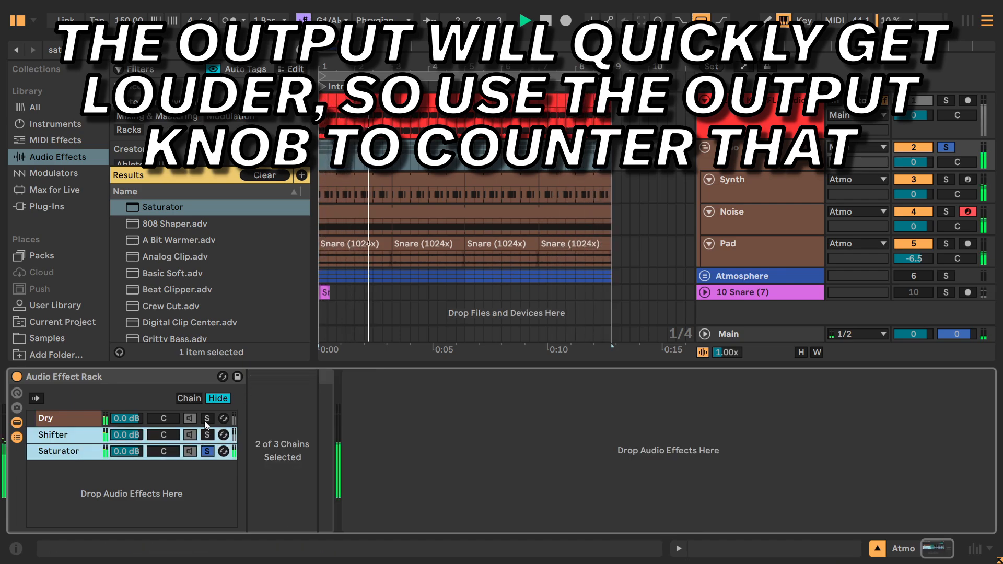
left_click(207, 418, "ctrl")
left_click(206, 434, "ctrl")
left_click(112, 451)
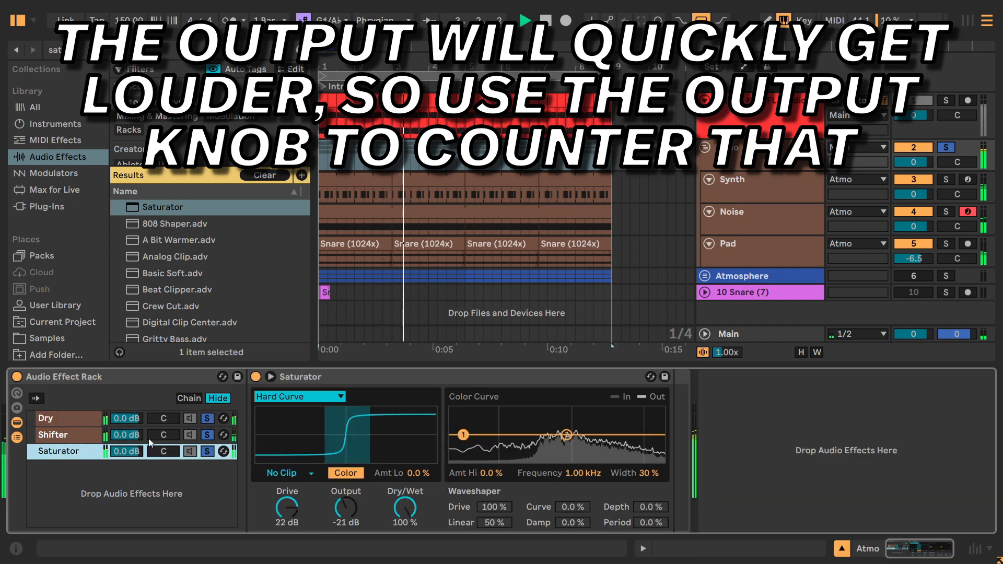
left_click(255, 377)
left_click(255, 377)
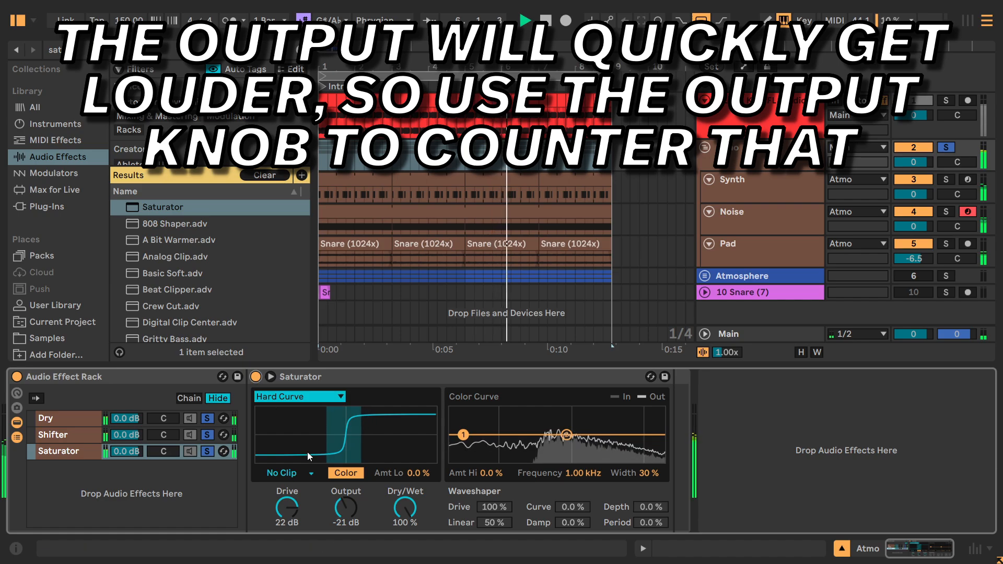
key("space")
Solo only the Saturator chain and level-match the Saturator against its bypassed sound with Drive at 23 dB and Output at -23 dB.
left_click(207, 451)
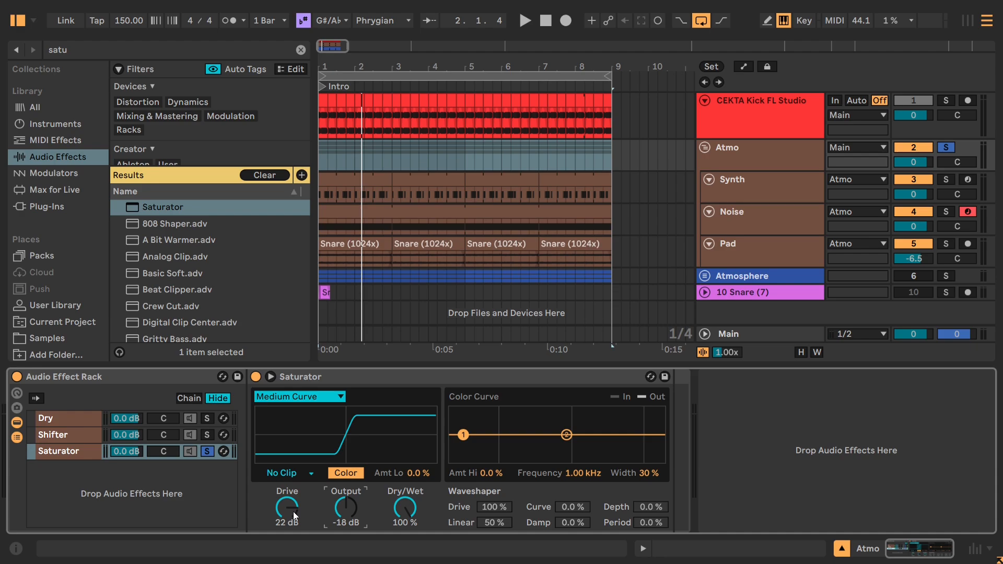
key("space")
left_click_drag(285, 508, 285, 516)
left_click_drag(344, 509, 347, 505)
left_click_drag(287, 508, 286, 502)
left_click(256, 378)
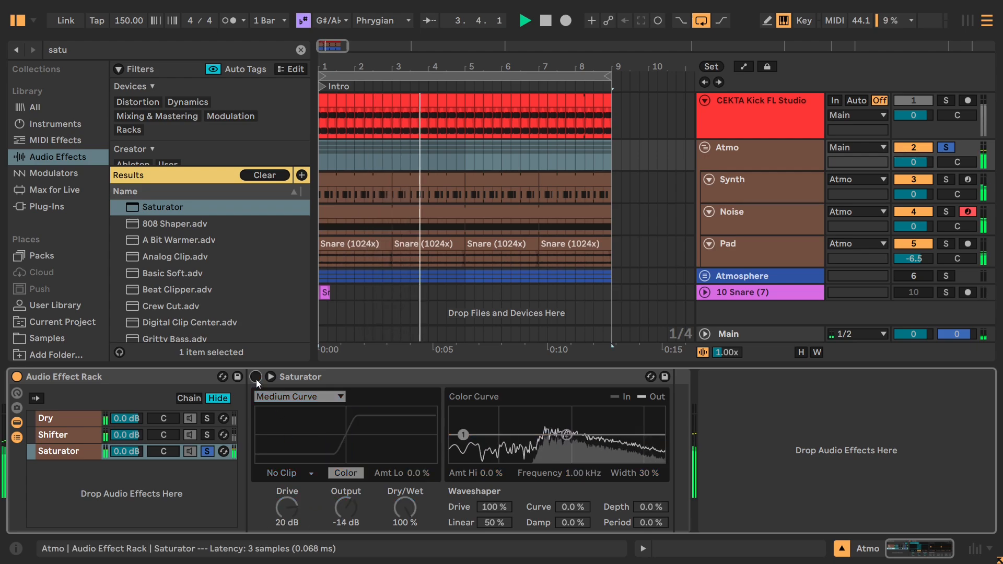
left_click(256, 378)
left_click_drag(344, 503, 344, 507)
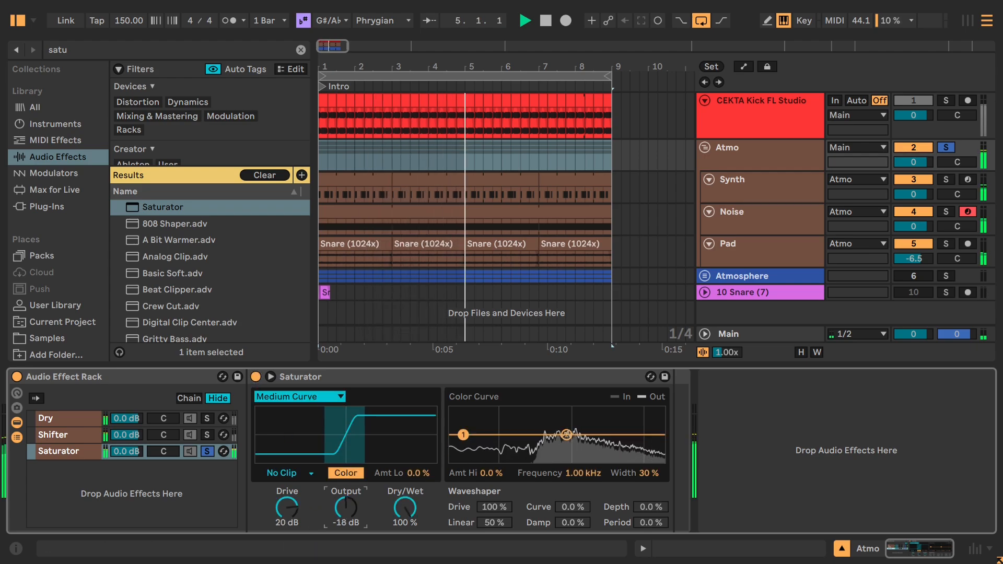
left_click(254, 378)
left_click(255, 377)
mouse_move(344, 503)
left_mouse_down()
mouse_move(288, 503)
mouse_move(343, 509)
left_mouse_up()
Compare the soloed chain's playback with the Saturator switched off and on, and stop playback.
left_click(256, 378)
left_click(256, 378)
left_click(255, 378)
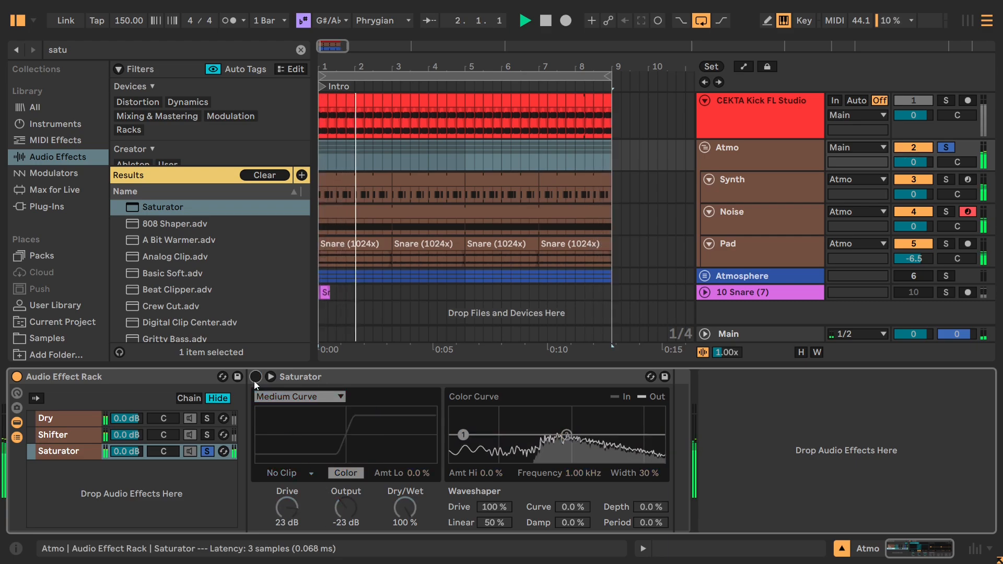
left_click(255, 378)
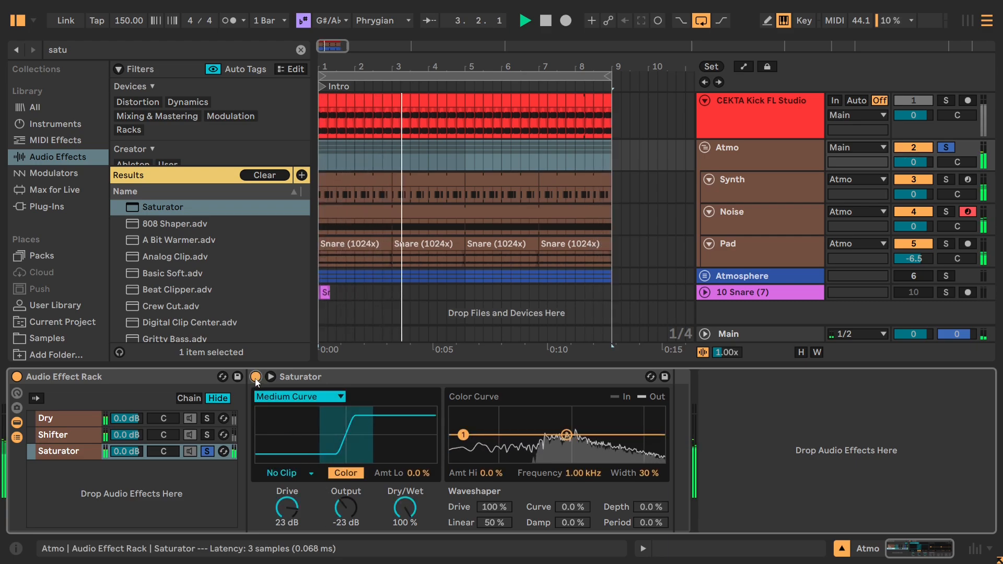
left_click(254, 378)
left_click(255, 378)
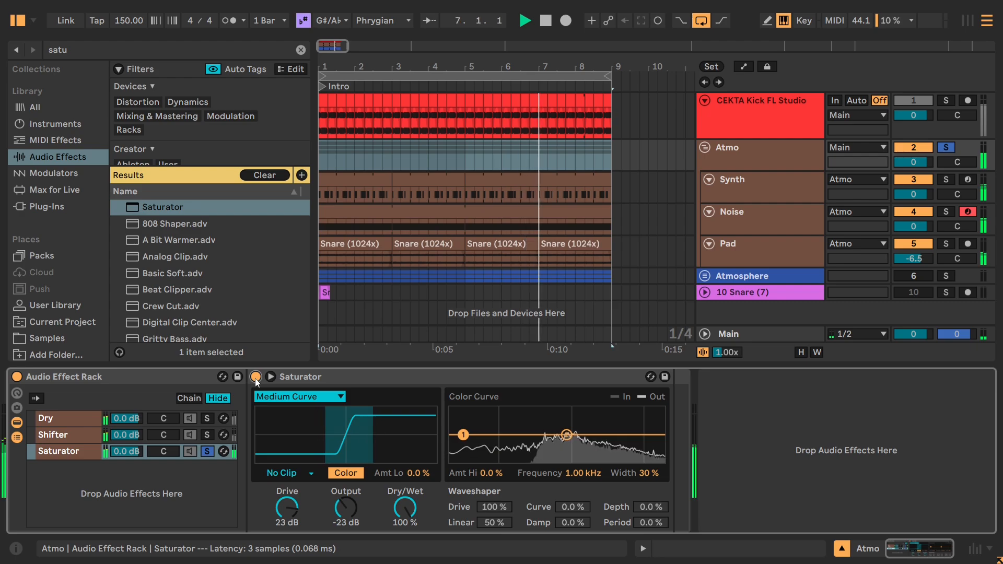
key("space")
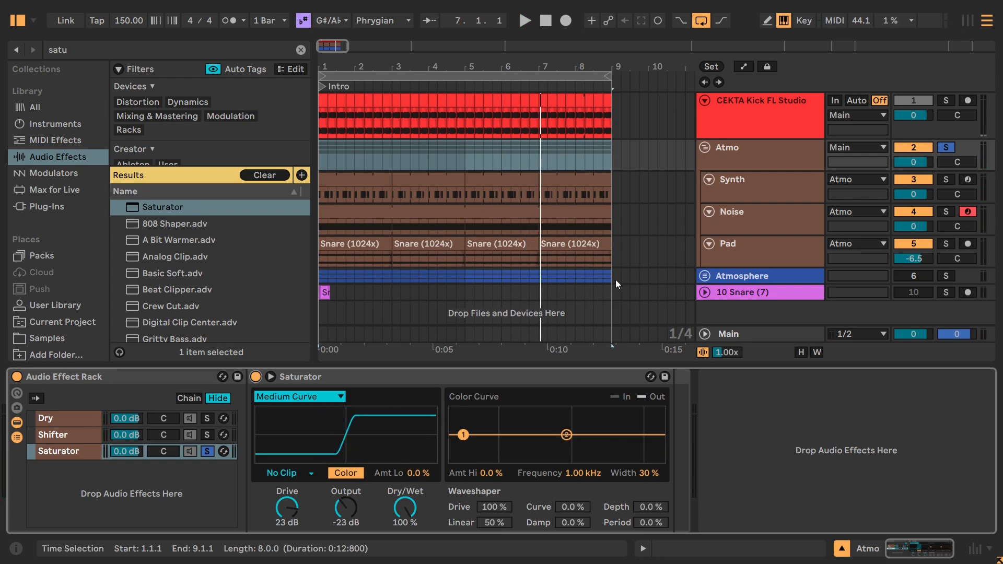
Inspect the Noise track's Serum settings and return to the Atmo group's device chain.
left_click(741, 222)
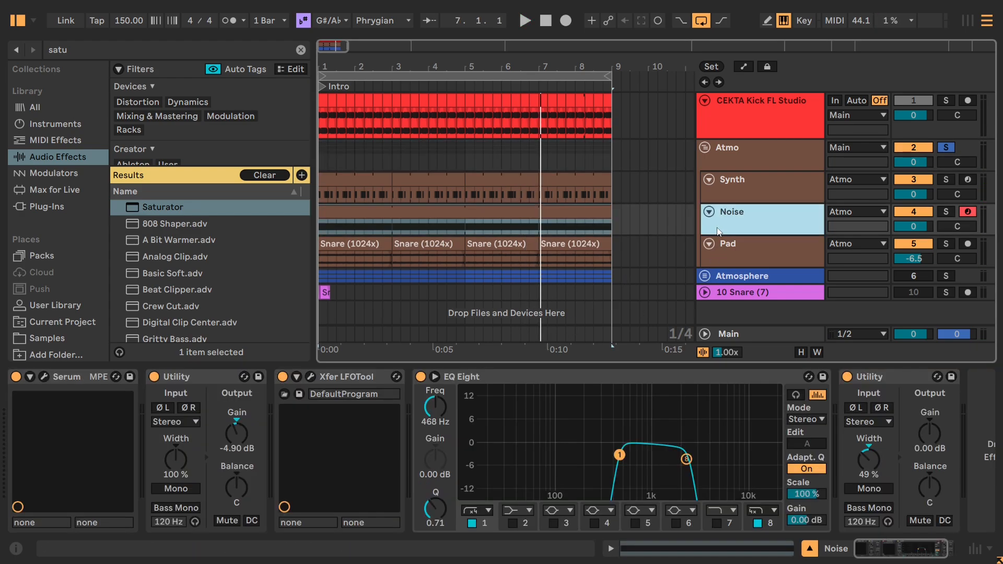
left_click(42, 377)
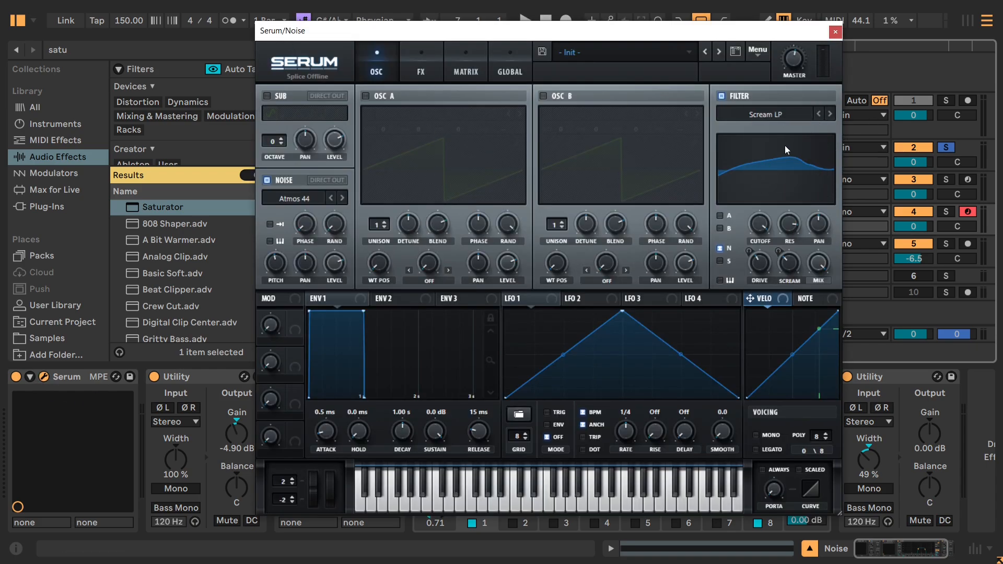
left_click(835, 33)
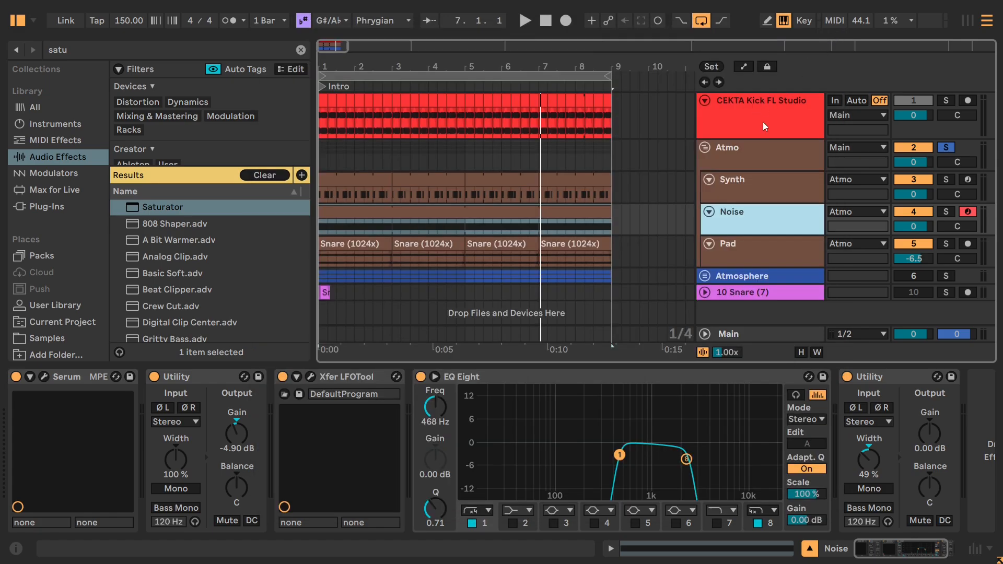
left_click(759, 157)
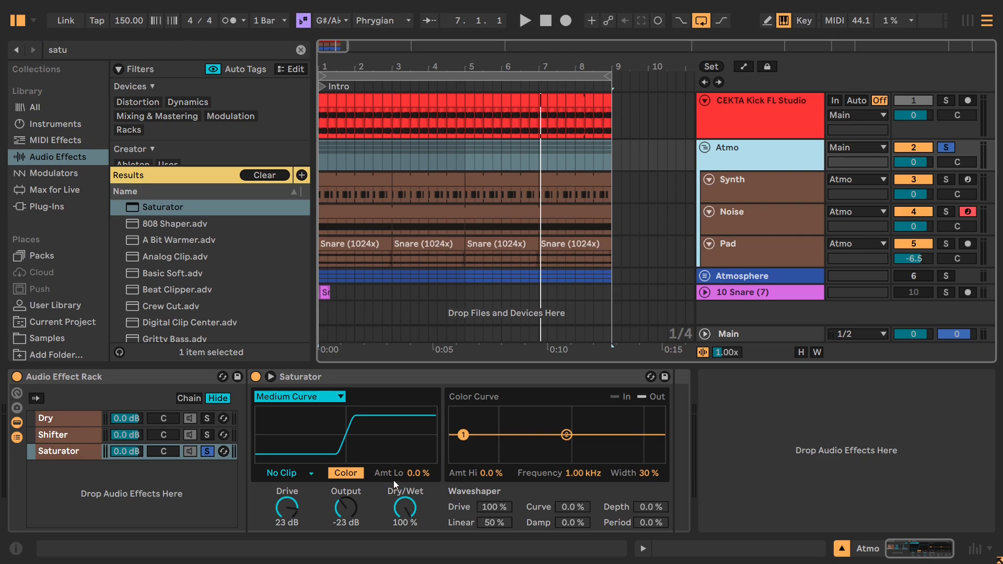
Try the Saturator's low Color amount at 36 % during playback and settle on 5.0 %.
left_click(358, 473)
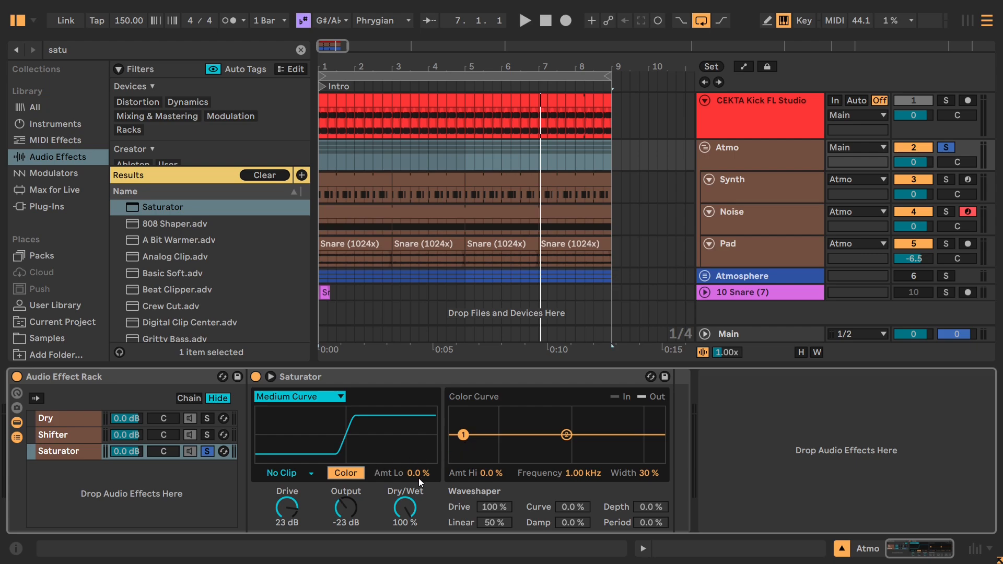
left_click_drag(411, 474, 412, 458)
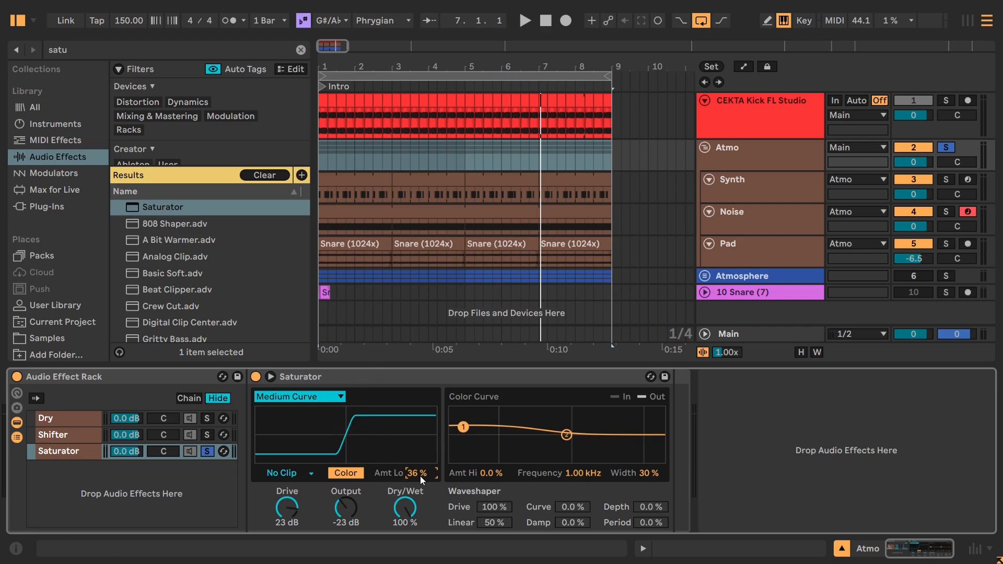
key("space")
mouse_move(414, 474)
left_mouse_down()
mouse_move(414, 442)
mouse_move(413, 521)
mouse_move(413, 440)
mouse_move(413, 484)
mouse_move(414, 474)
left_mouse_up()
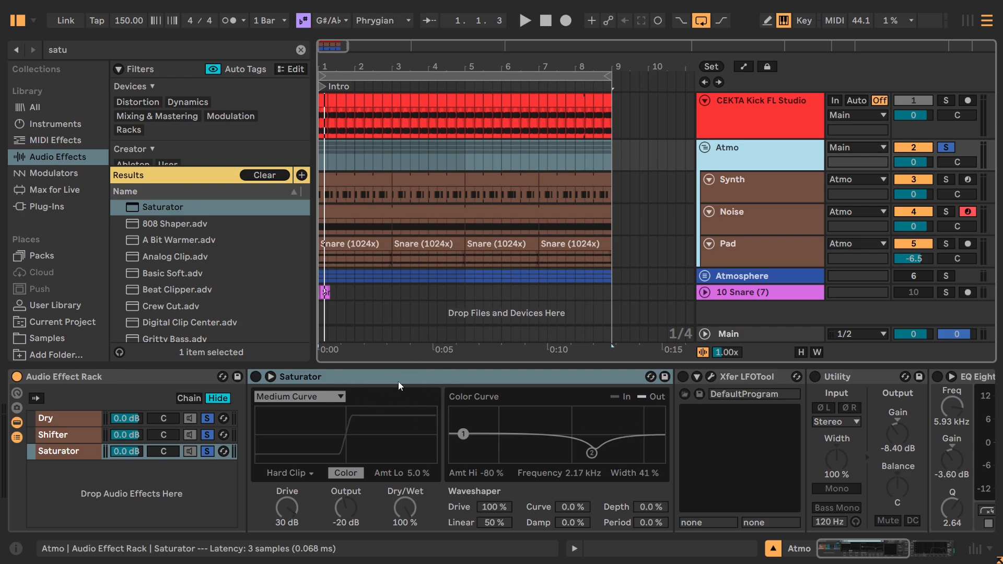
Play the Atmo group and compare the sound with the Saturator distortion on and off, leaving it enabled.
key("space")
left_click(256, 377)
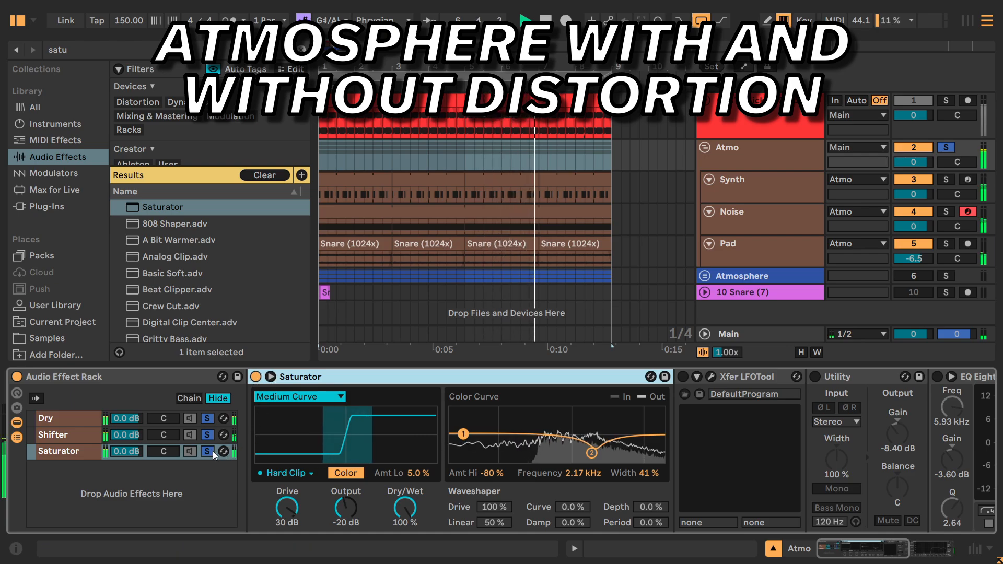
left_click(256, 377)
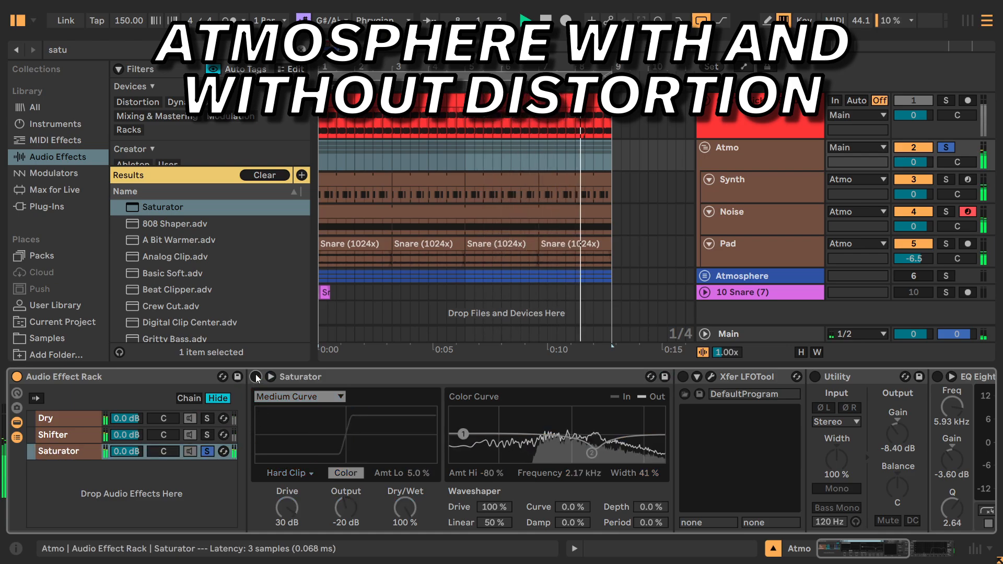
left_click(256, 377)
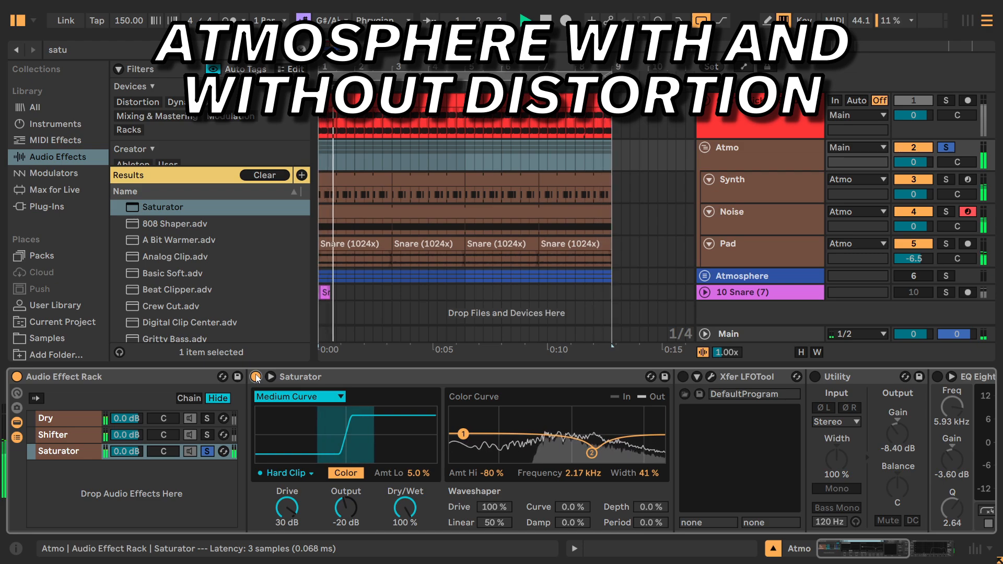
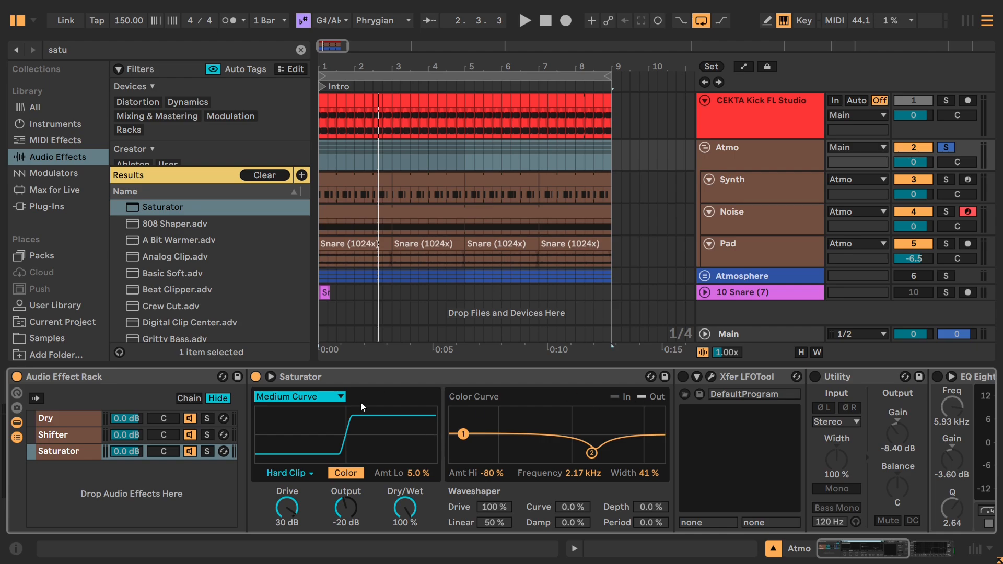
Open the LFOTool window in the Saturator chain, shrink and reposition it, and switch the LFOTool device on.
left_click(711, 376)
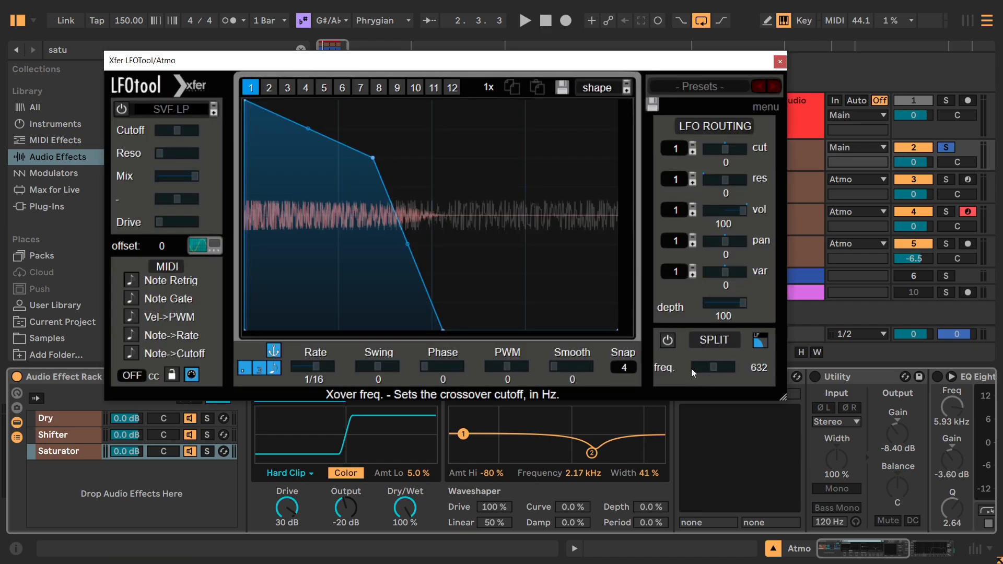
left_click_drag(781, 397, 693, 397)
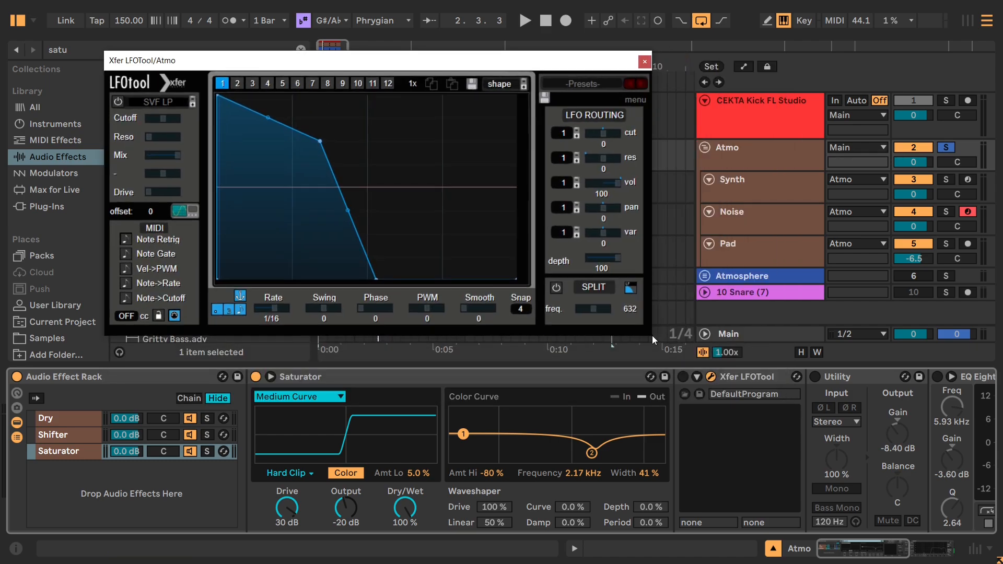
left_click(683, 376)
left_click_drag(366, 57, 544, 88)
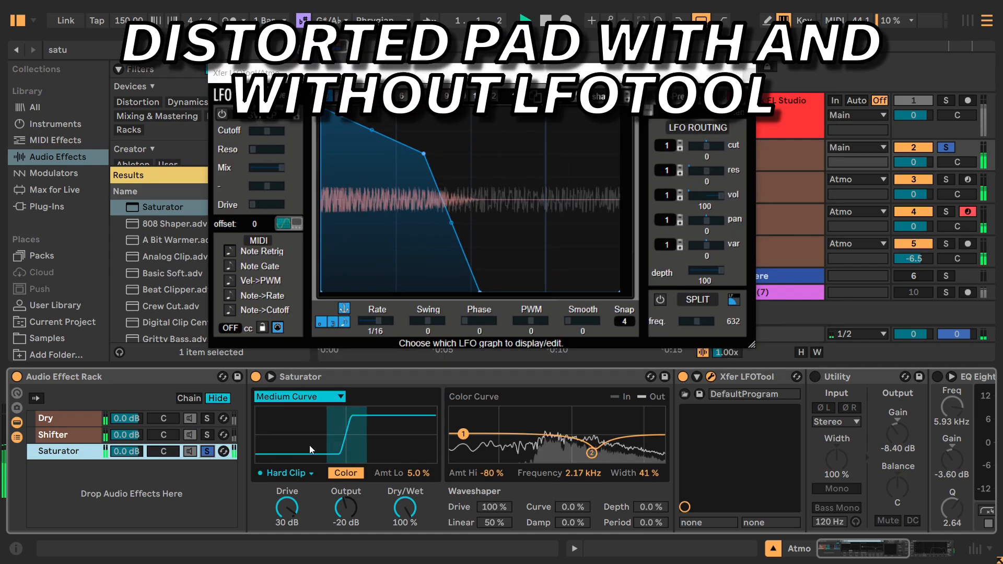
Compare the soloed Saturator chain's playback with LFOTool off and on, leave it on, stop playback, and close its window.
left_click(683, 376)
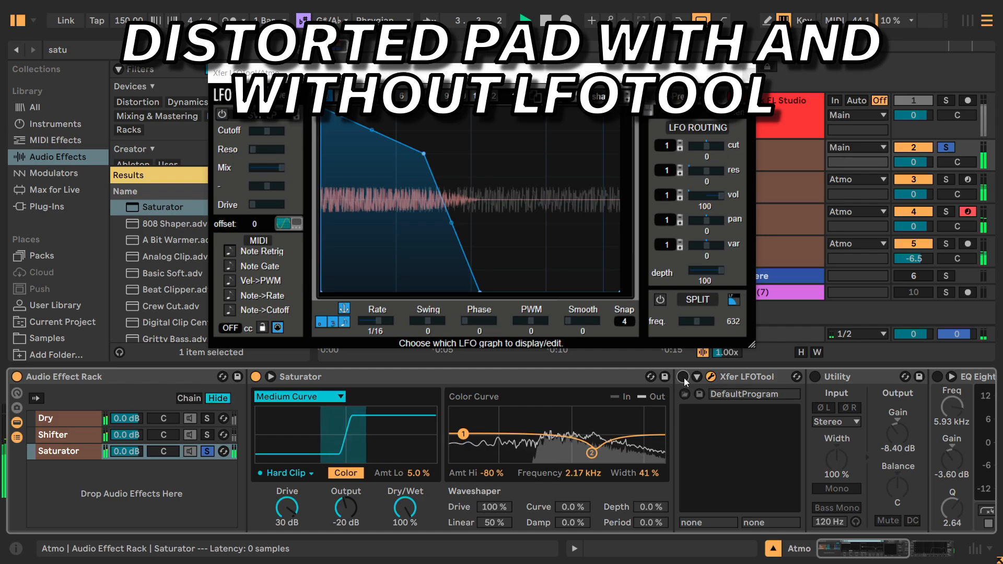
left_click(683, 376)
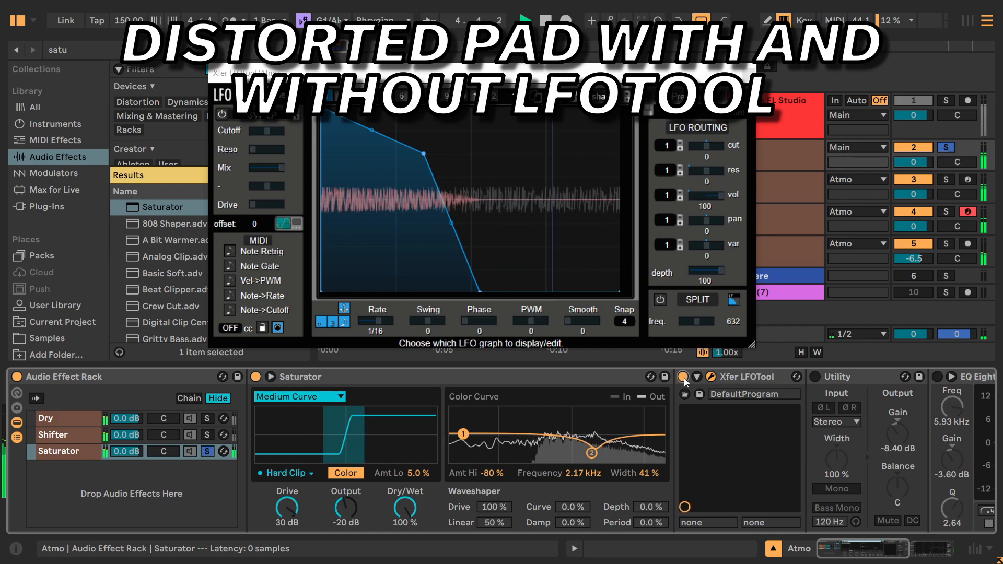
key("space")
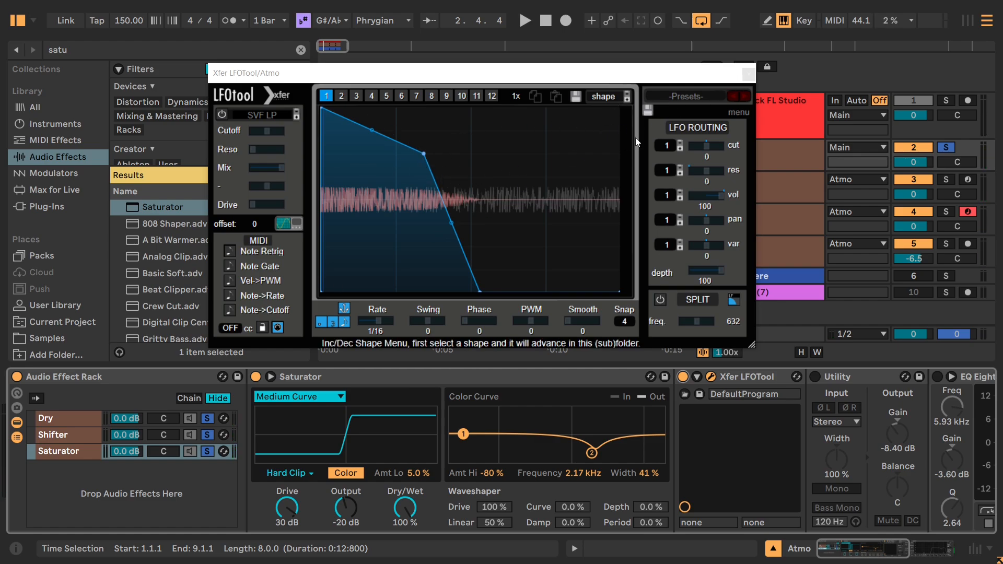
left_click(748, 74)
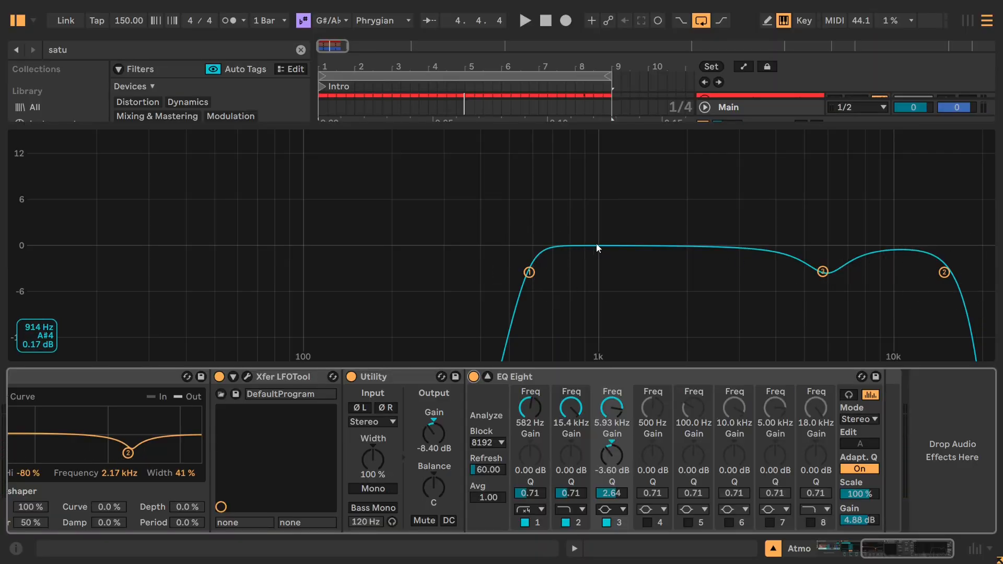
Start playback and switch off bands 1, 2 and 3 of the Saturator chain's EQ Eight to hear the distortion unequalized.
left_click(605, 523)
left_click(605, 523)
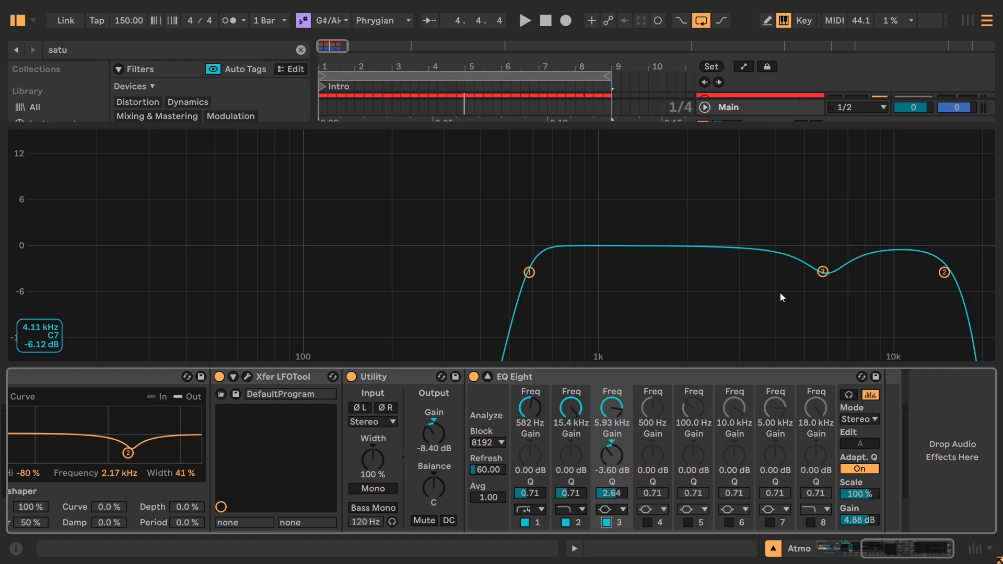
left_click(610, 525)
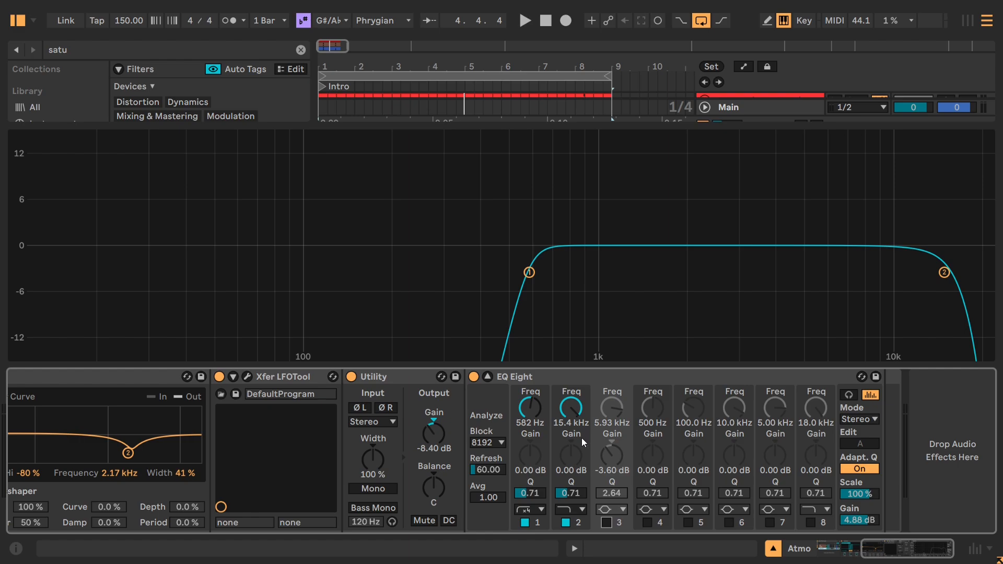
key("space")
left_click(524, 522)
left_click(566, 522)
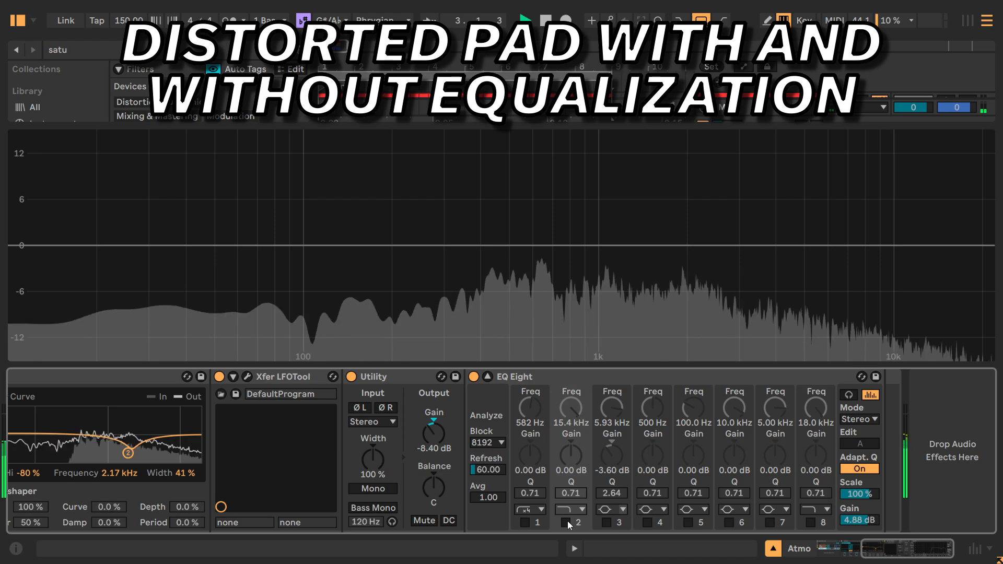
Compare the chain's sound with the 15.4 kHz high cut and the 582 Hz low cut each off and on, leaving both enabled.
left_click(567, 523)
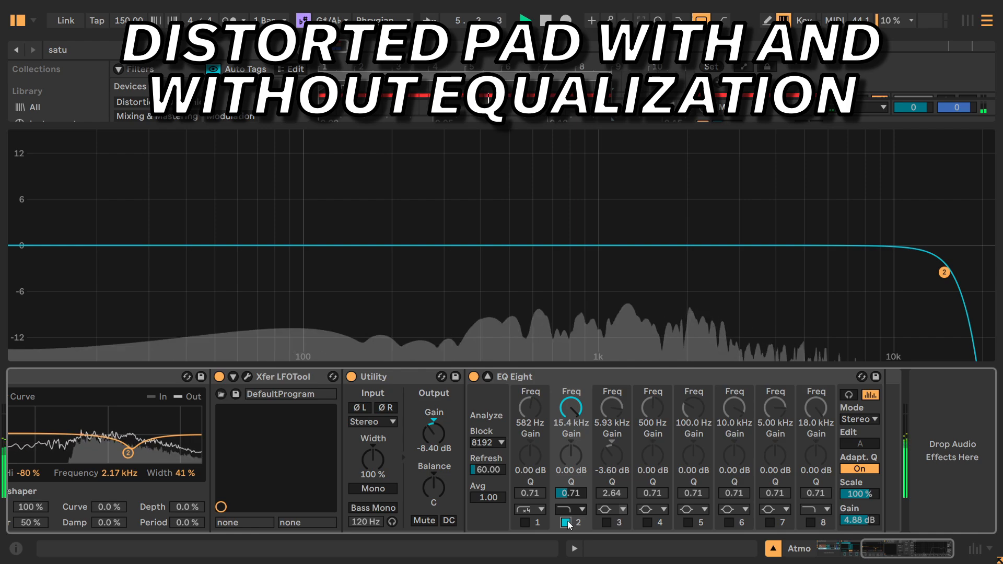
left_click(566, 522)
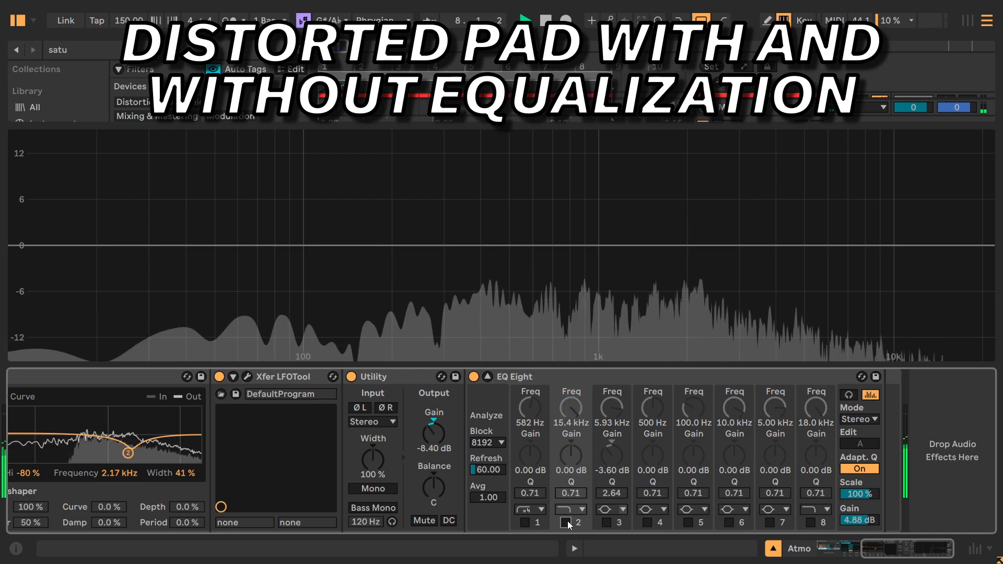
left_click(567, 523)
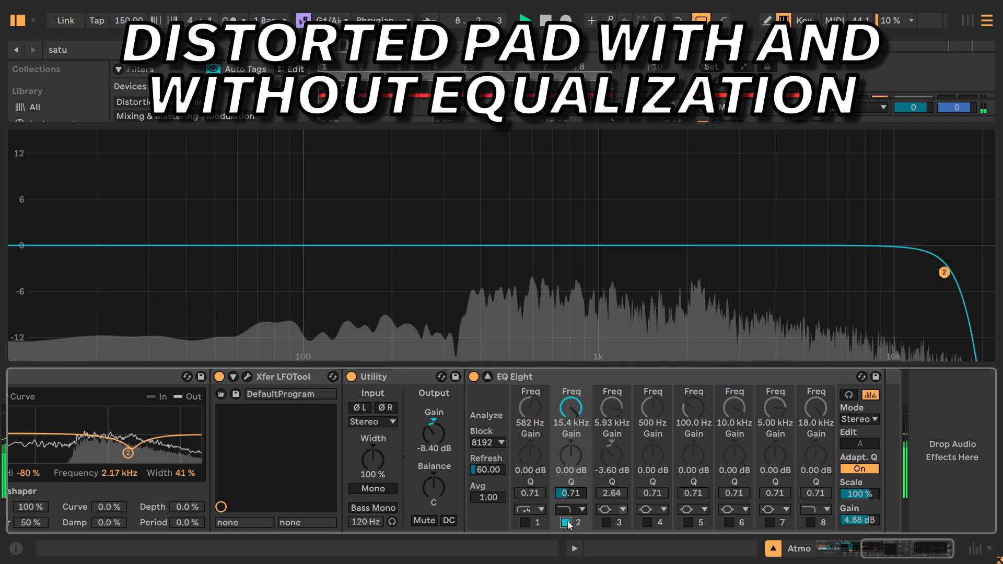
left_click(525, 522)
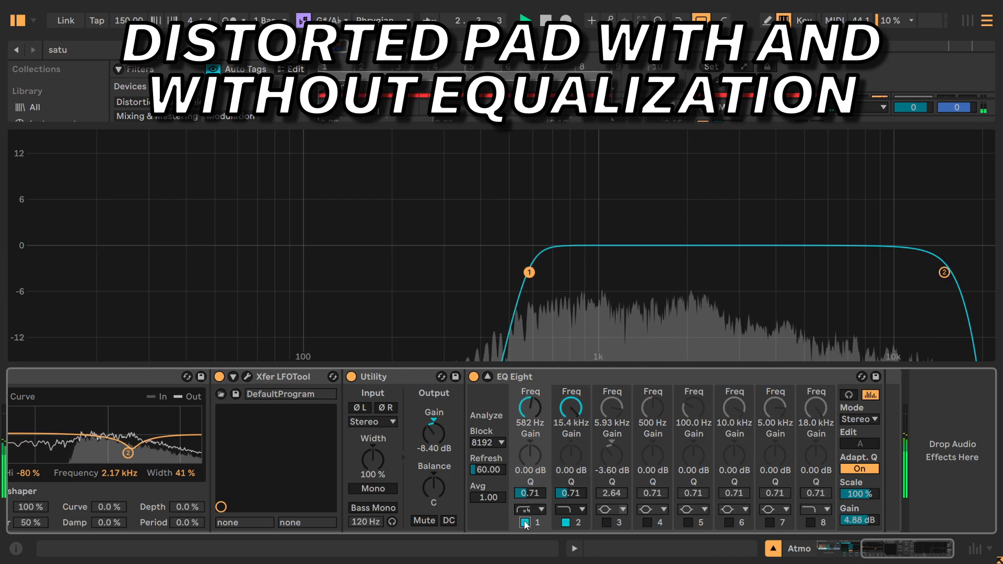
left_click(524, 521)
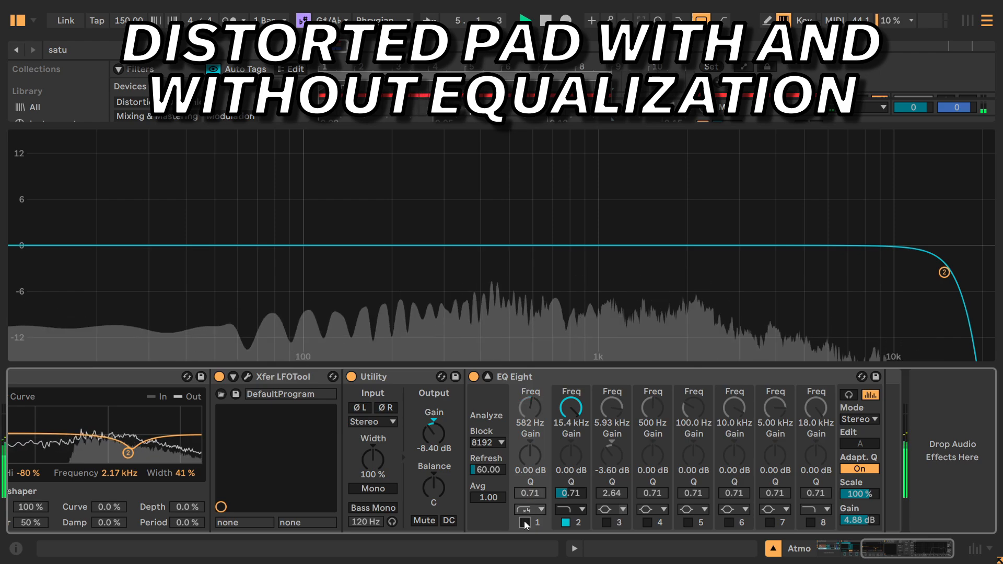
left_click(525, 522)
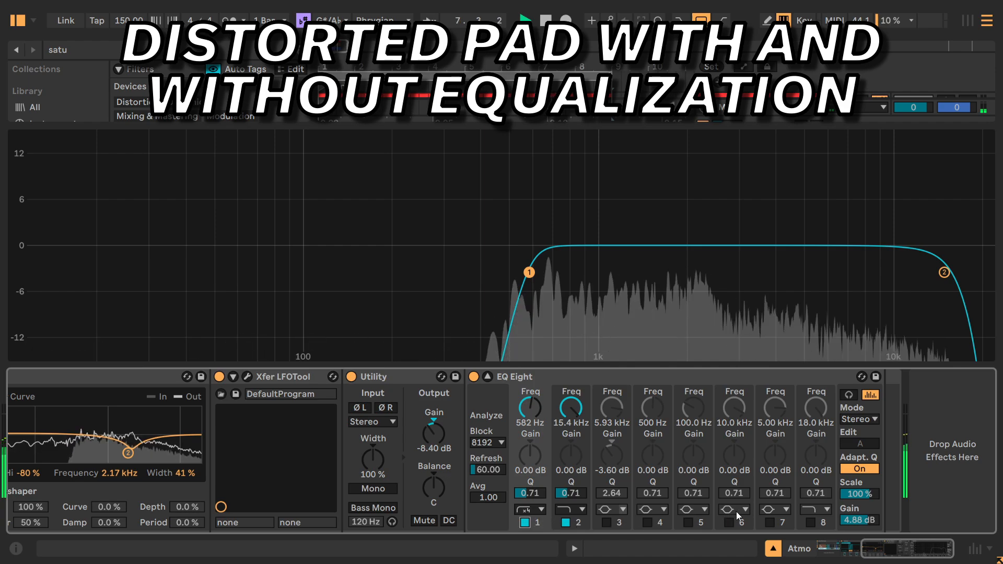
Compare the chain's sound with EQ Eight's 5.93 kHz bell cut on and off, leaving the band enabled.
left_click(606, 522)
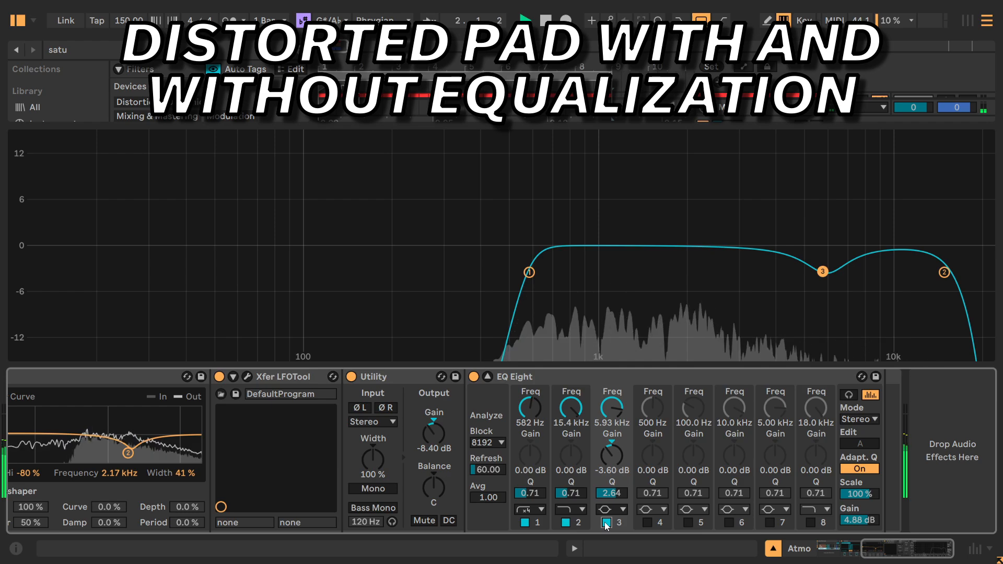
left_click(606, 522)
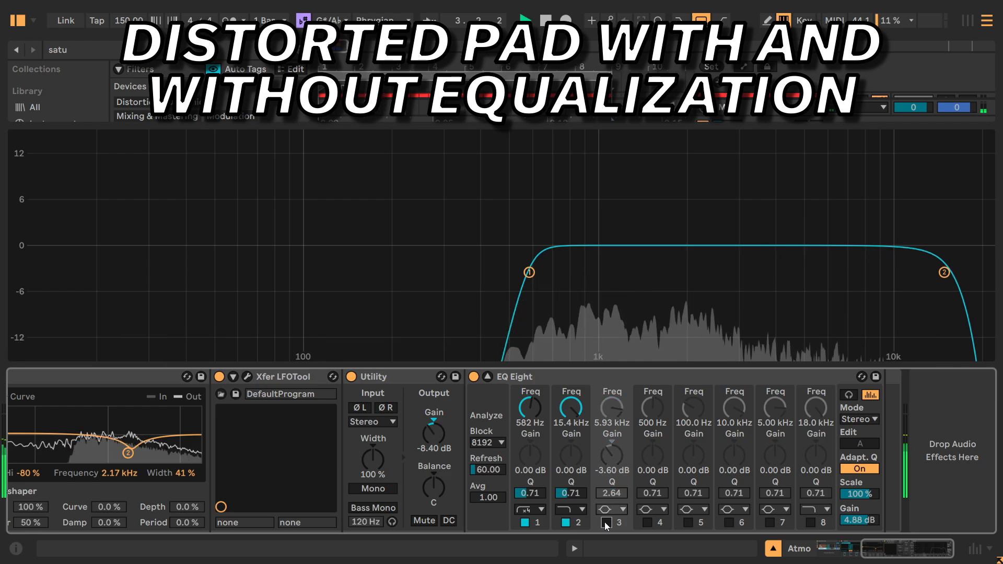
left_click(606, 522)
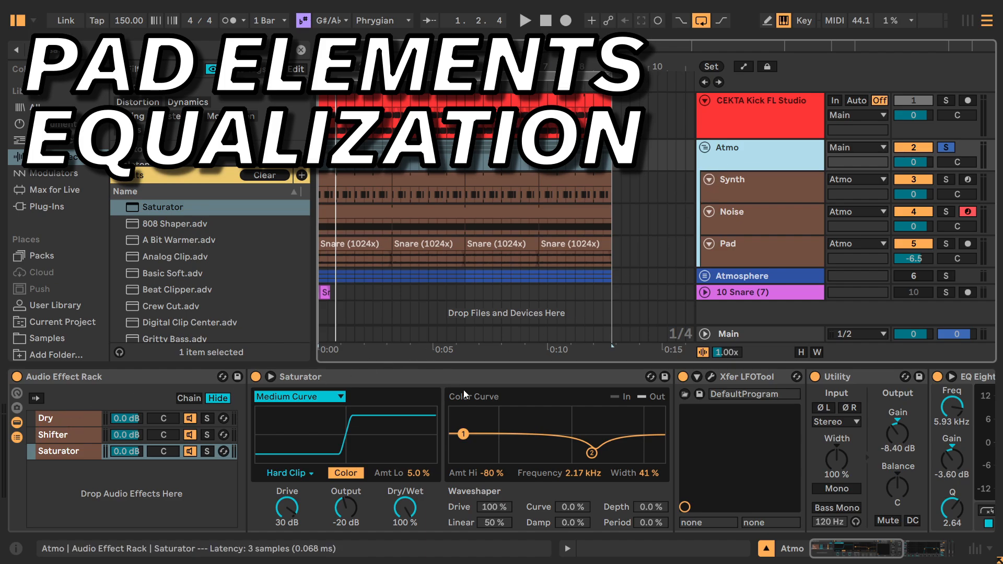
Collapse the Atmo group's Audio Effect Rack, then unfold the EQ Eight after it, switch it on, and enlarge its display.
left_click_drag(847, 547, 941, 547)
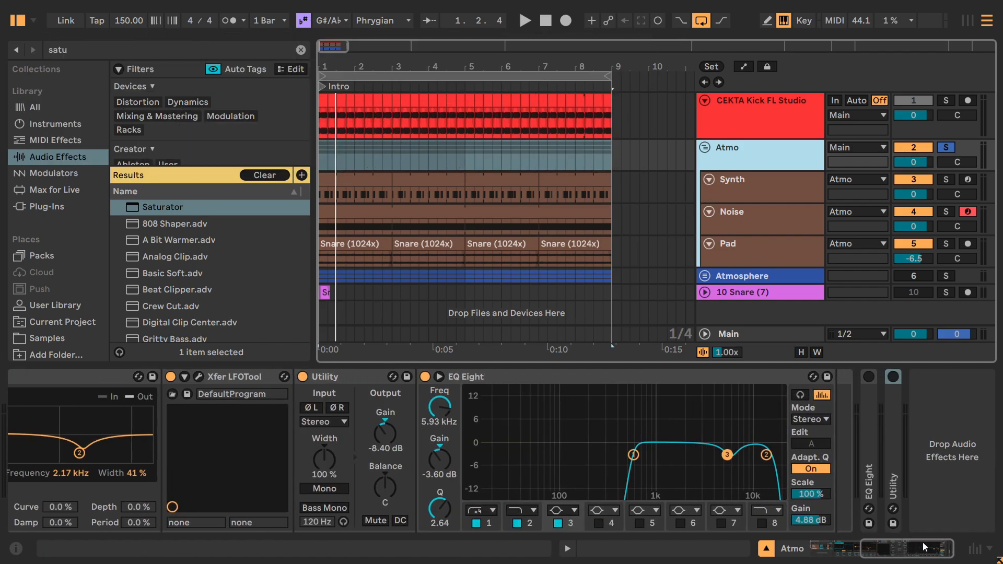
left_click_drag(871, 544, 734, 551)
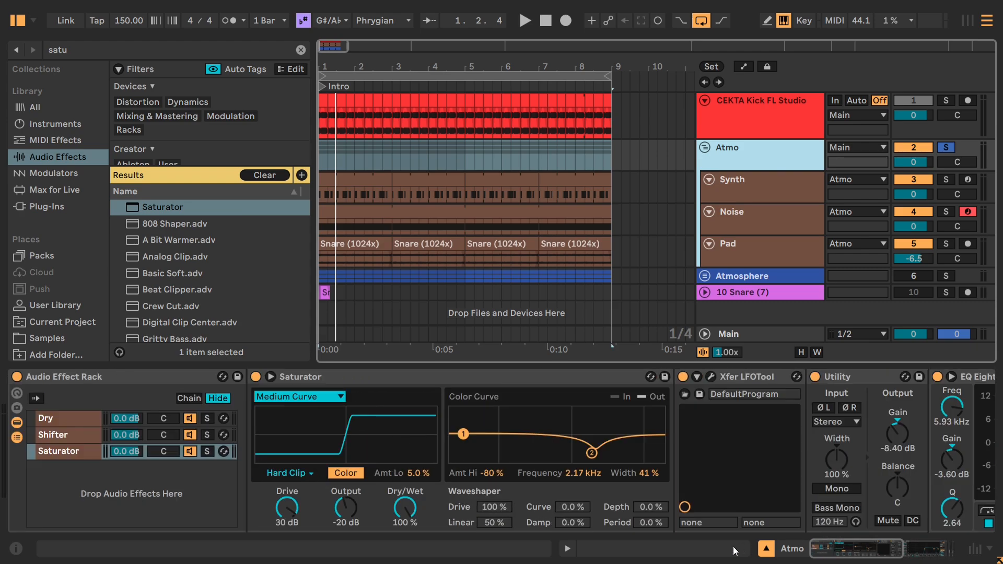
left_click(117, 376)
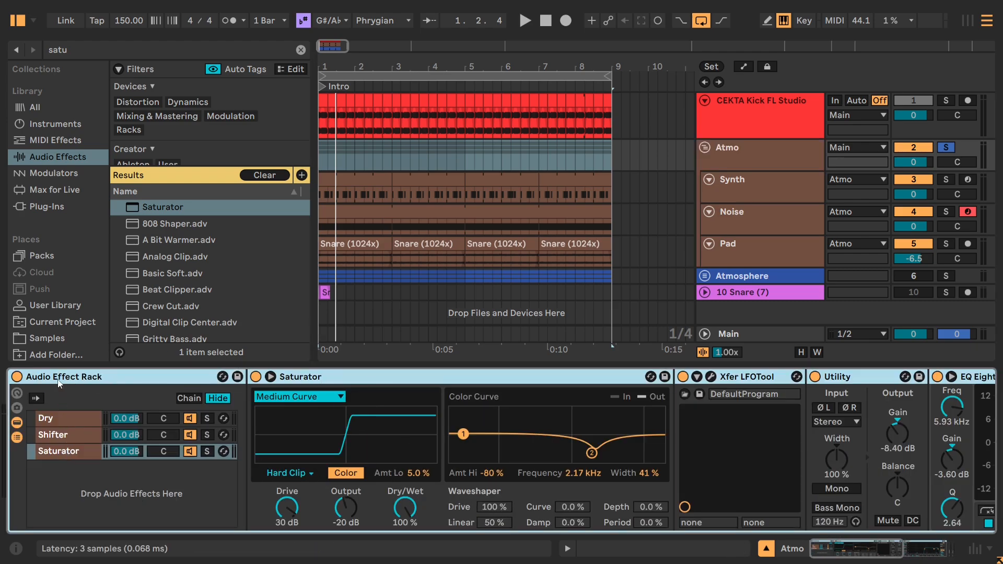
double_click(121, 377)
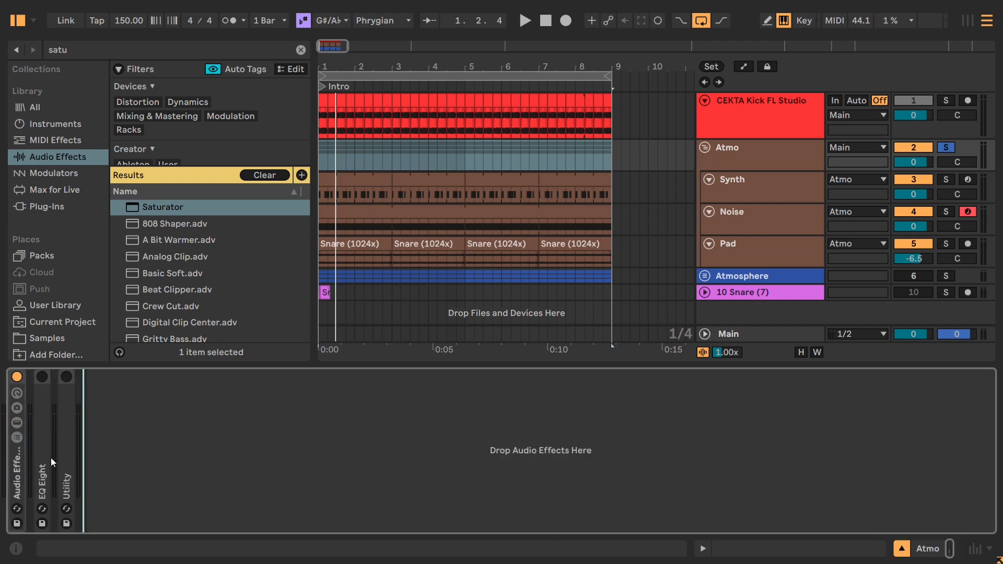
double_click(52, 461)
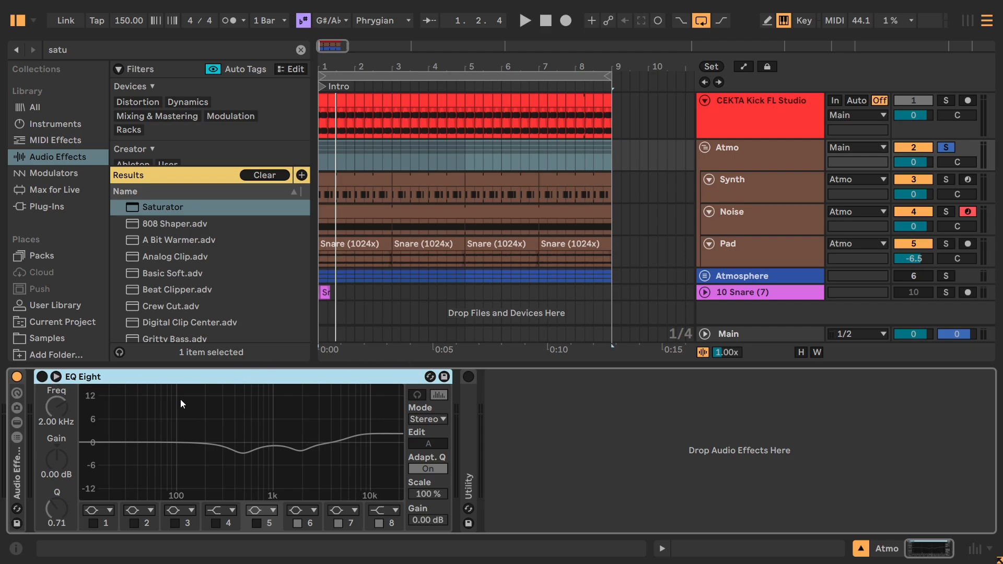
left_click(42, 377)
left_click(56, 376)
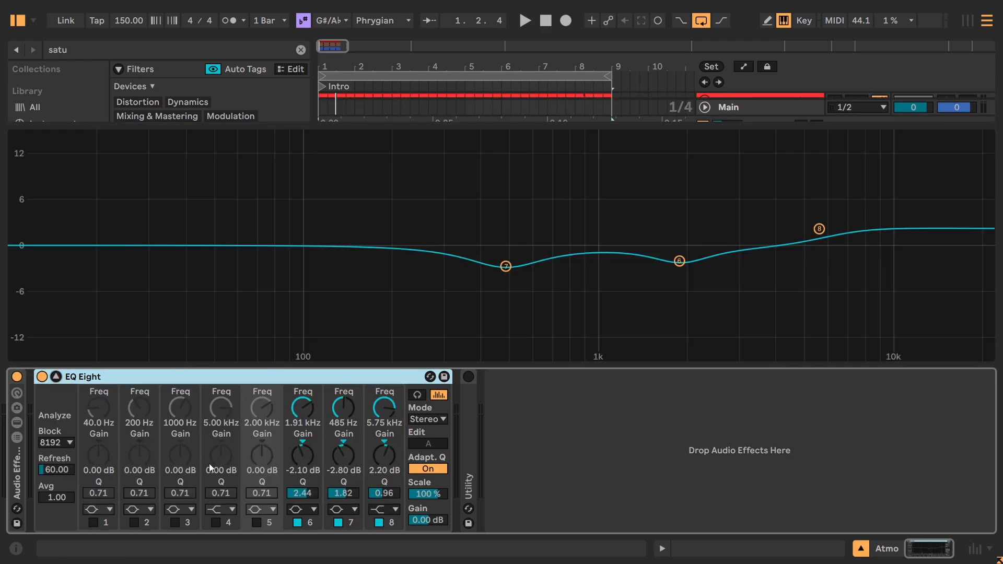
Play the Atmo group and compare the sound with EQ Eight's 5.75 kHz high shelf off and on, leaving it enabled.
key("space")
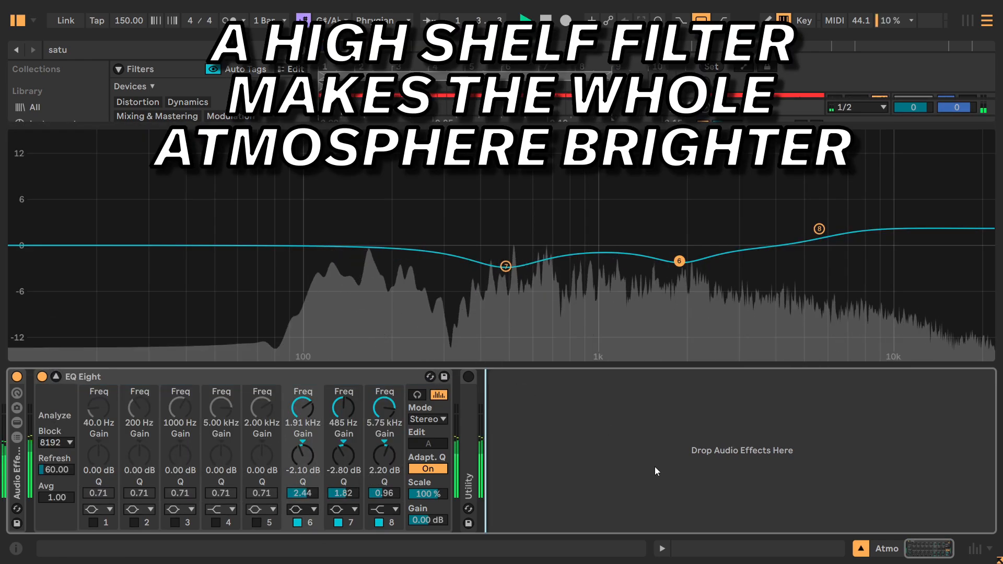
left_click(380, 522)
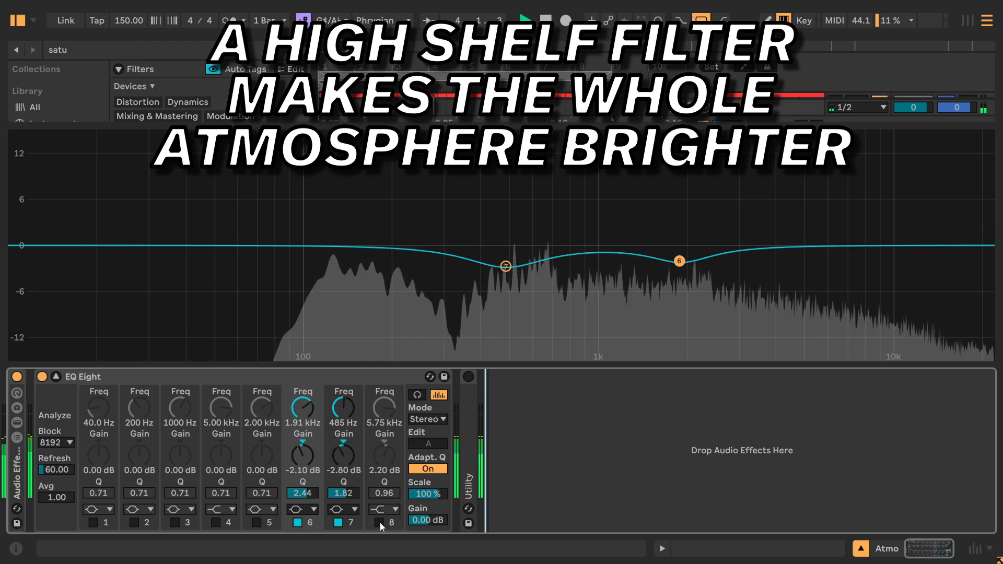
left_click(380, 522)
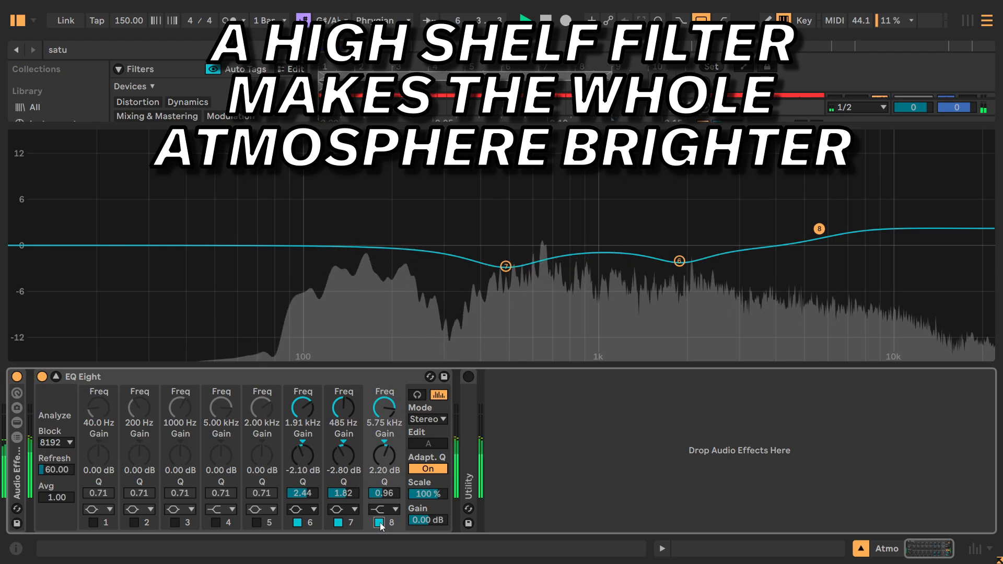
left_click(379, 523)
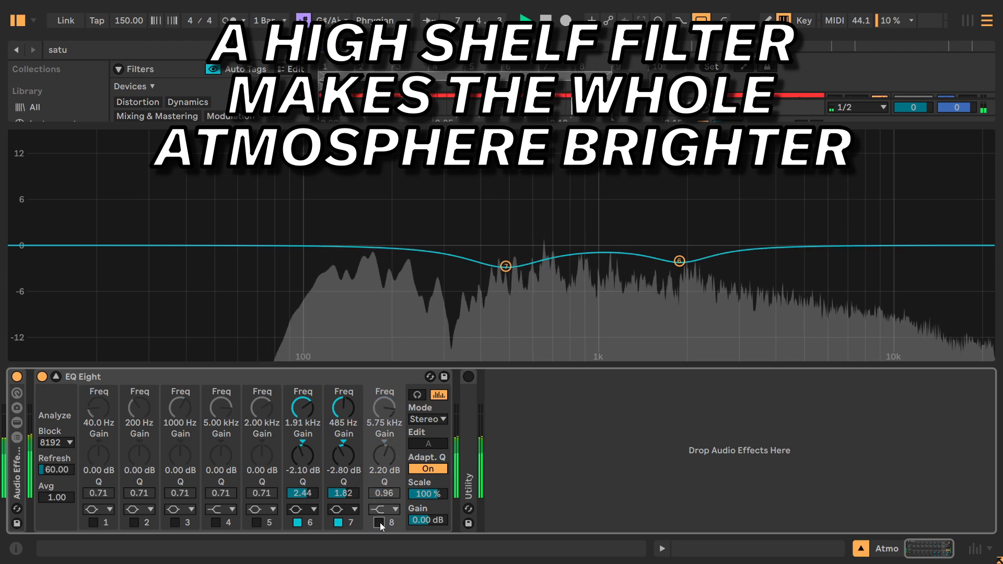
left_click(380, 523)
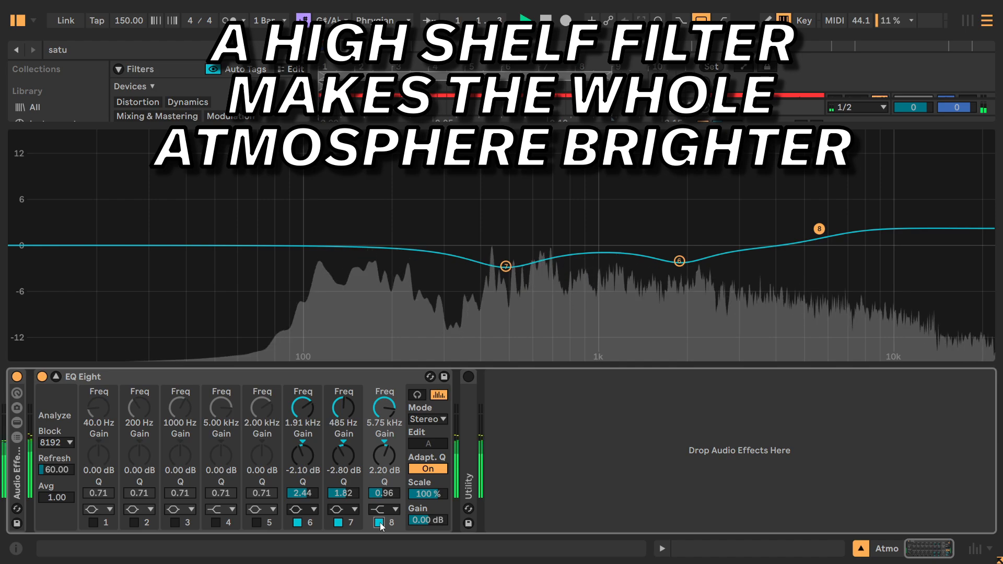
Compare the Atmo group's sound with EQ Eight's 485 Hz cut off and on, leaving it enabled.
left_click(338, 522)
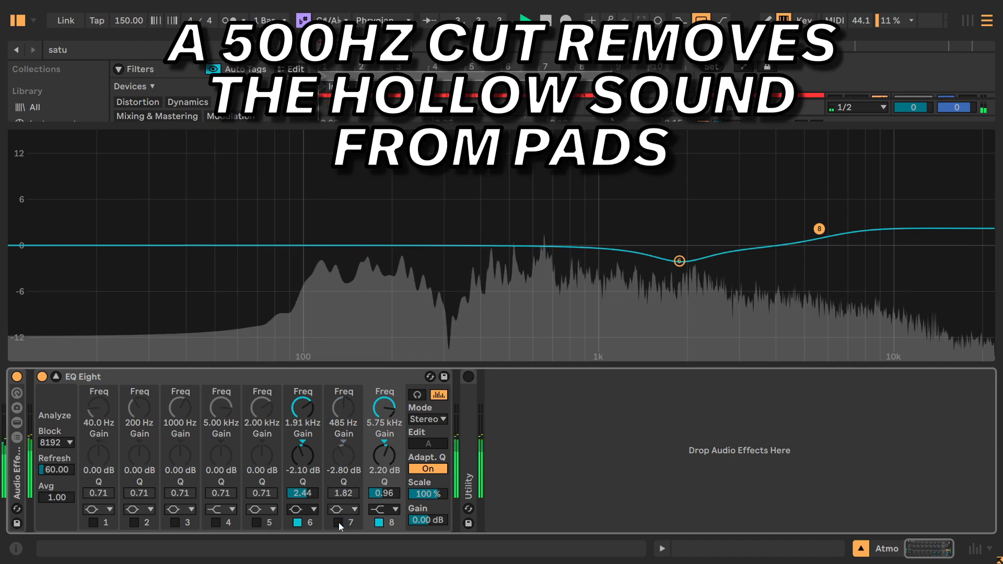
left_click(338, 522)
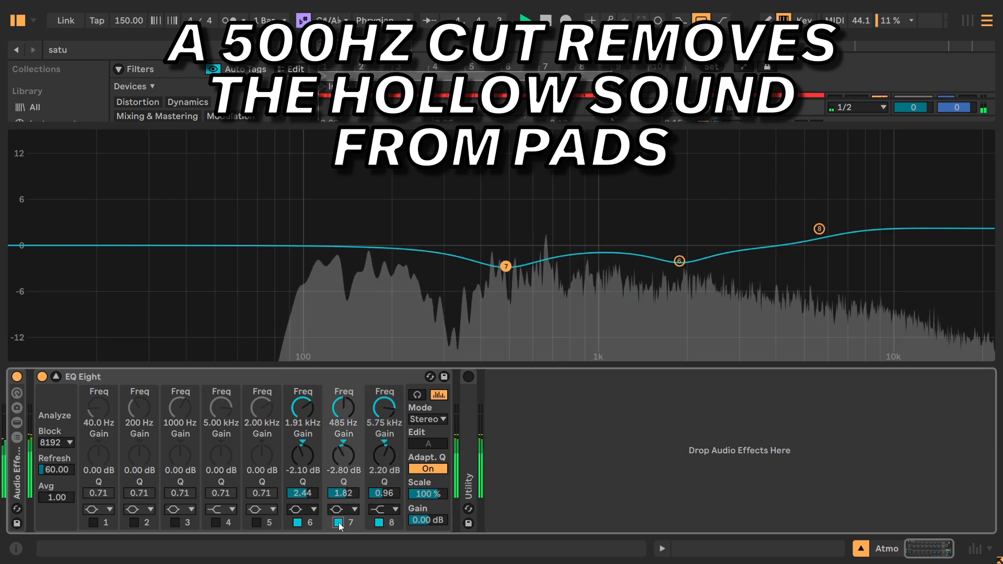
left_click(338, 522)
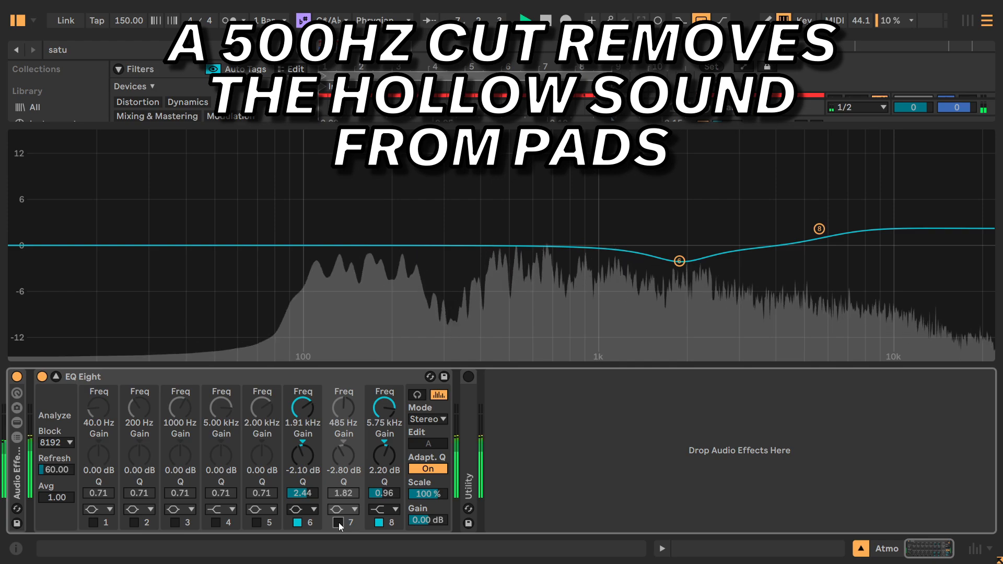
left_click(339, 523)
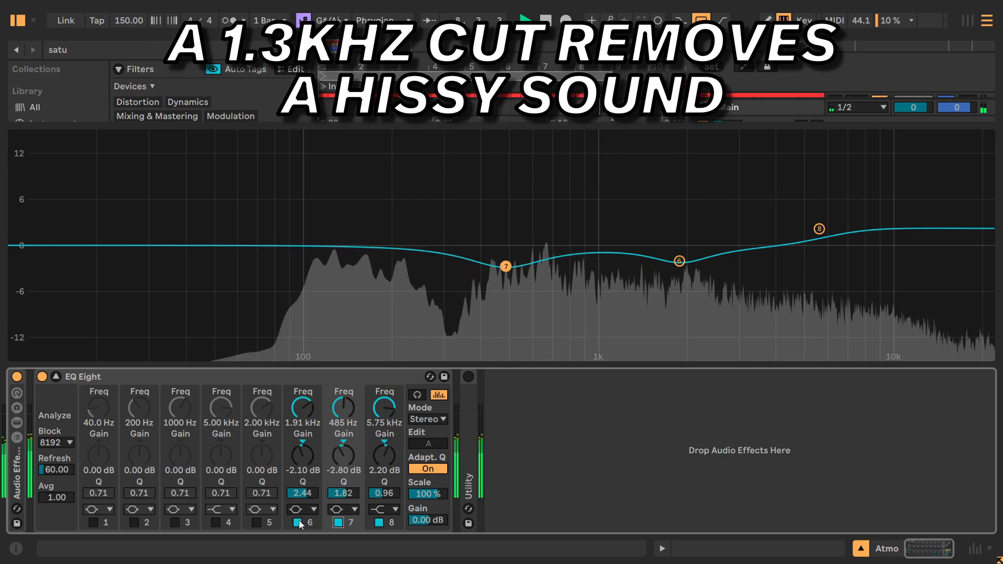
Compare the Atmo group's sound with EQ Eight's 1.91 kHz cut off and on, leaving it enabled.
left_click(298, 522)
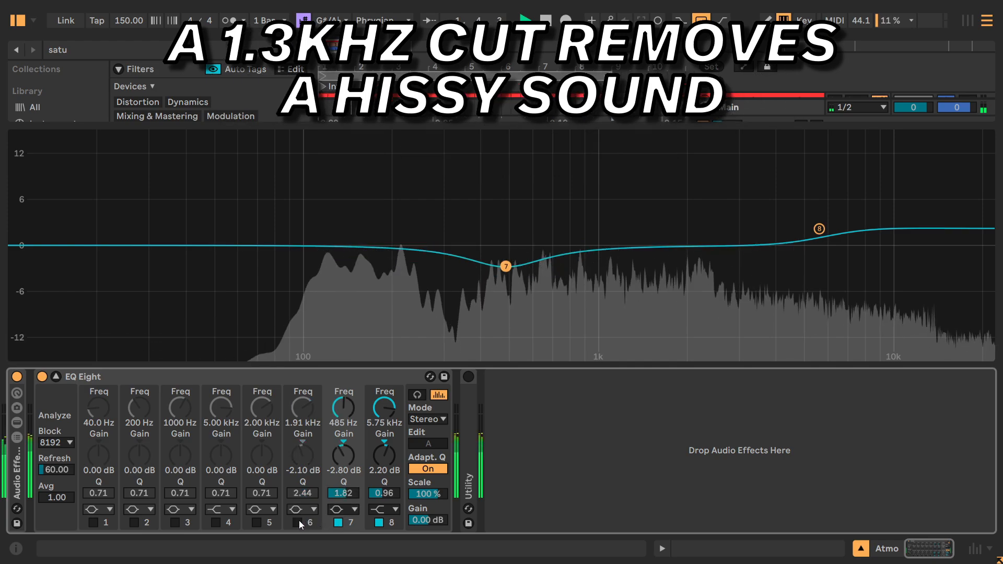
left_click(299, 521)
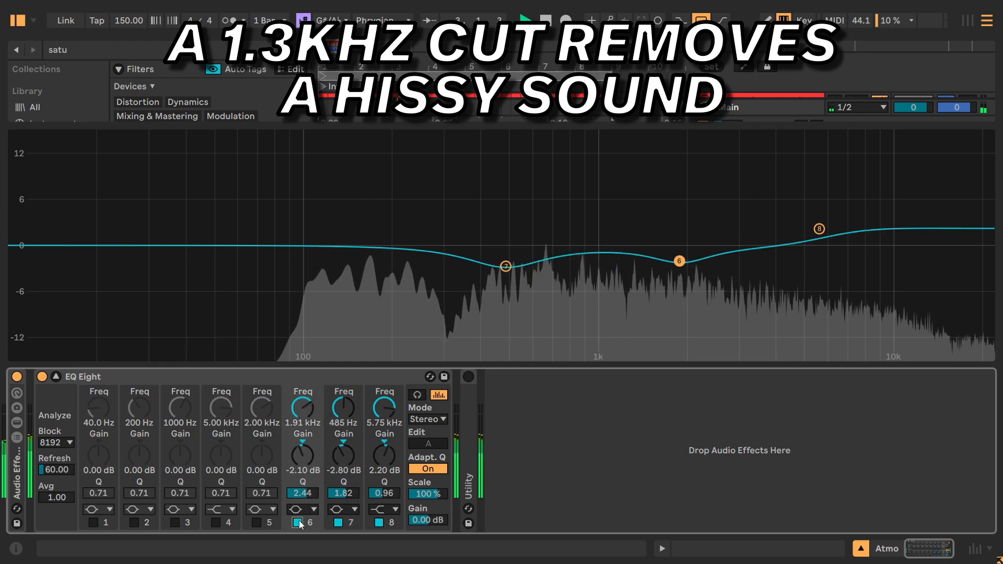
left_click(298, 522)
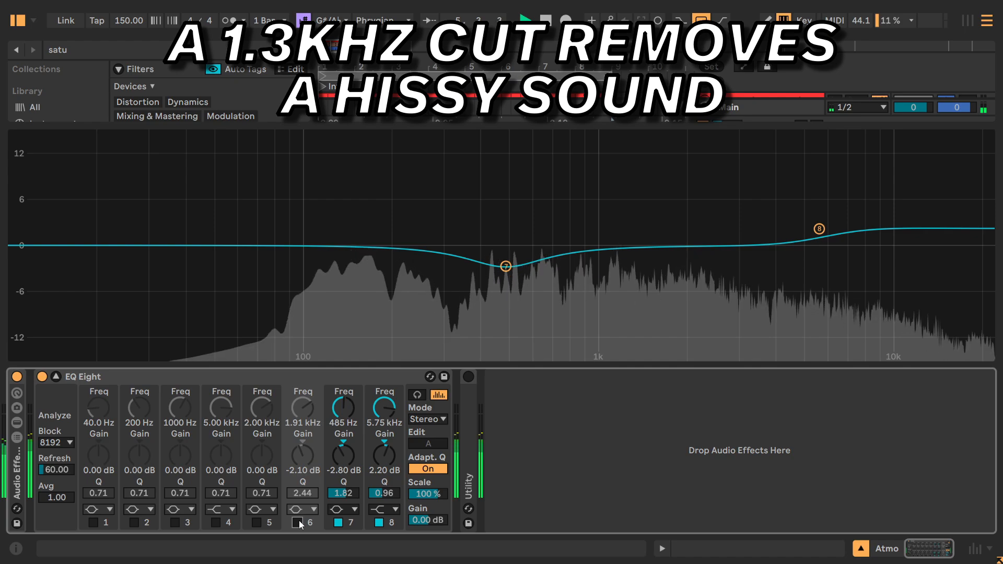
left_click(298, 522)
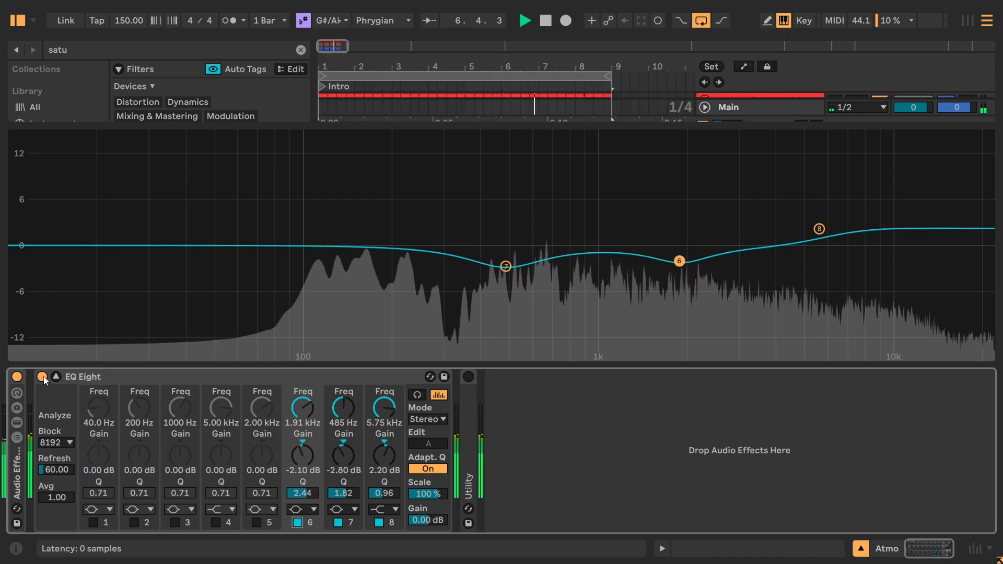
Compare the Atmo group's sound with the entire EQ Eight bypassed and active, leave it active, and stop playback.
left_click(41, 376)
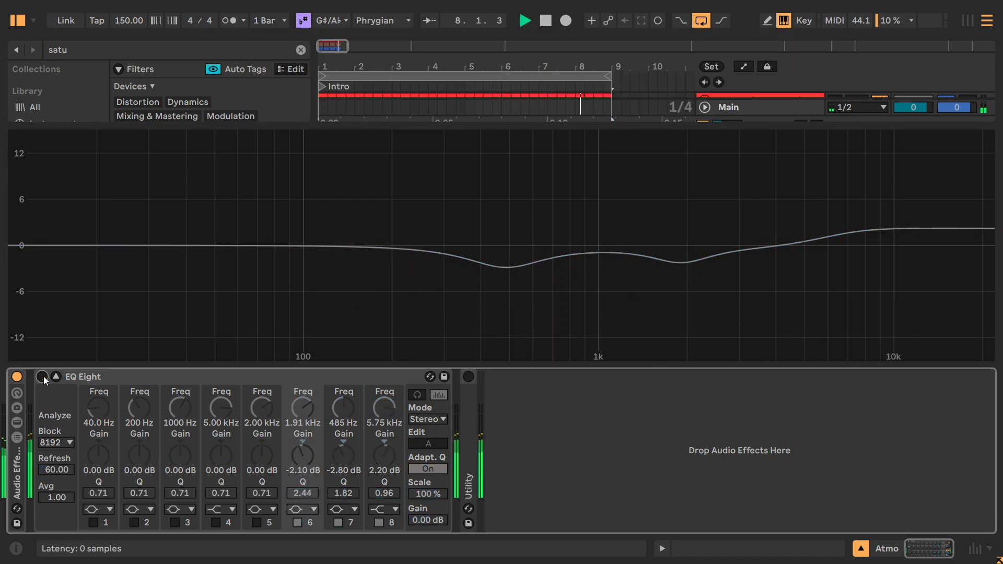
left_click(42, 377)
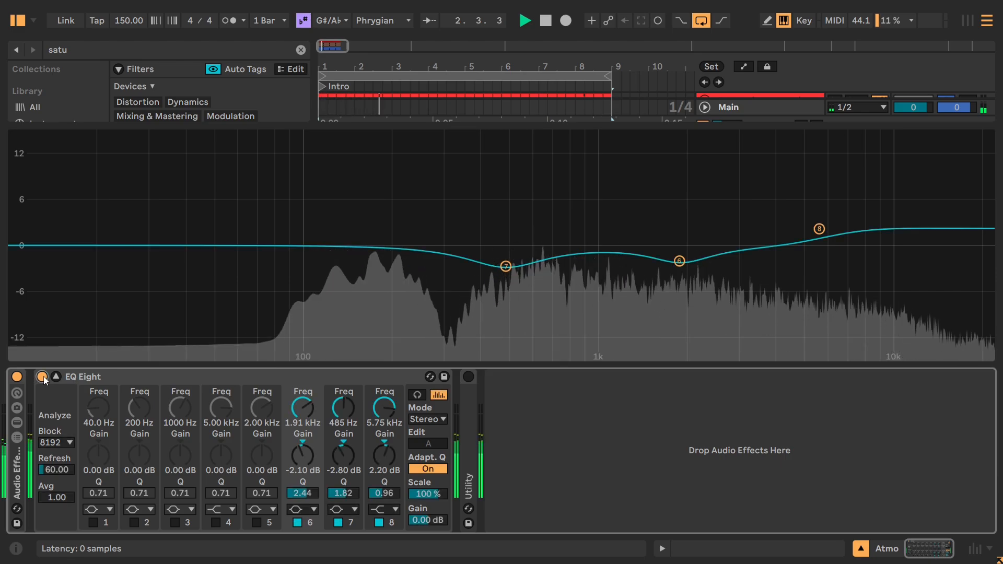
key("space")
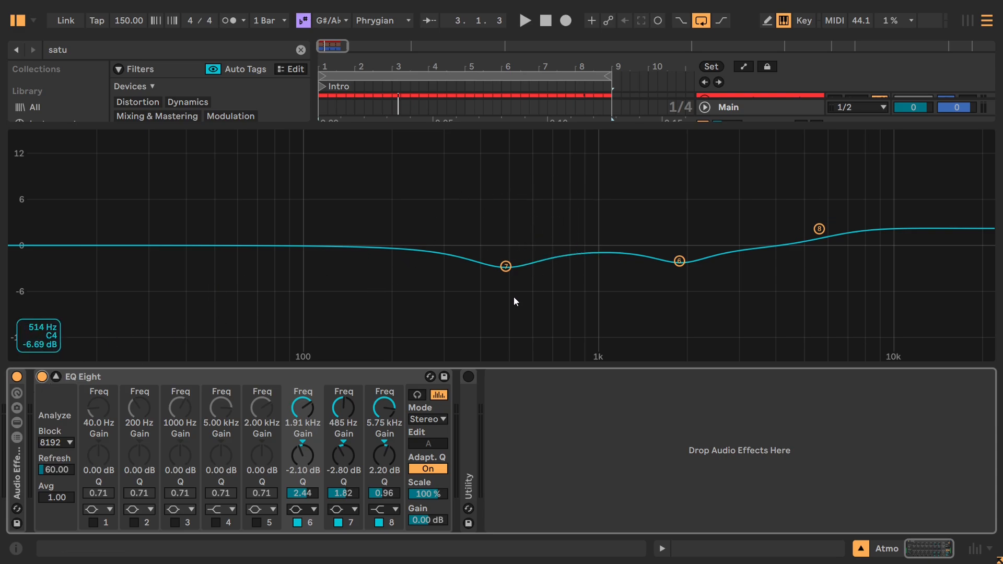
Unfold and switch on the Utility after the Atmo group's EQ Eight, and close the EQ's enlarged display.
double_click(469, 413)
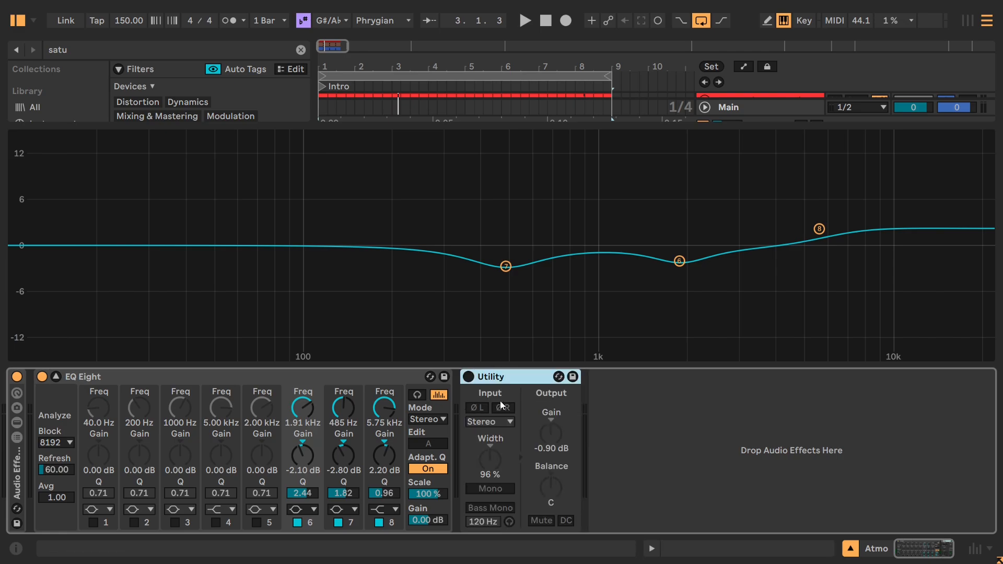
left_click(471, 378)
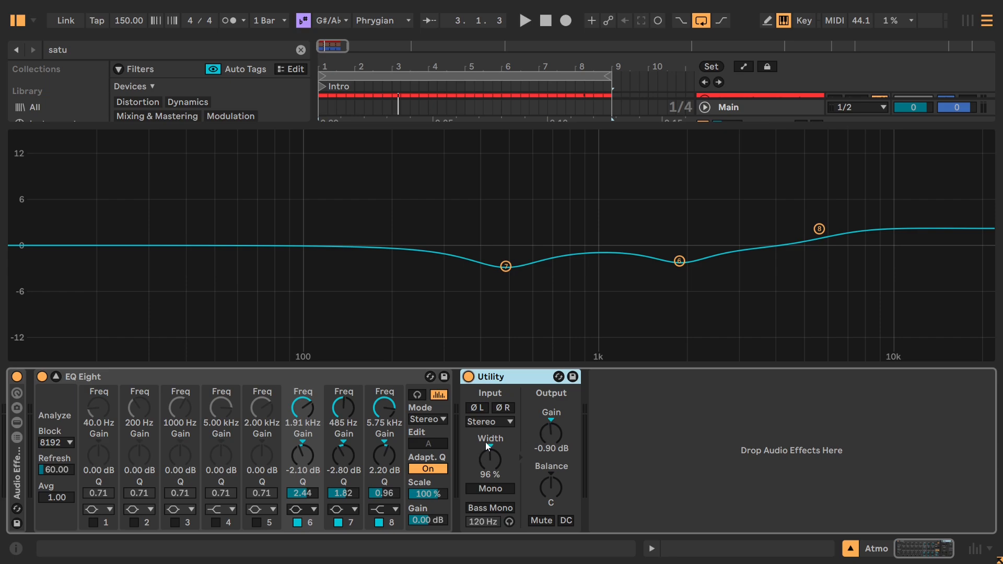
left_click(56, 376)
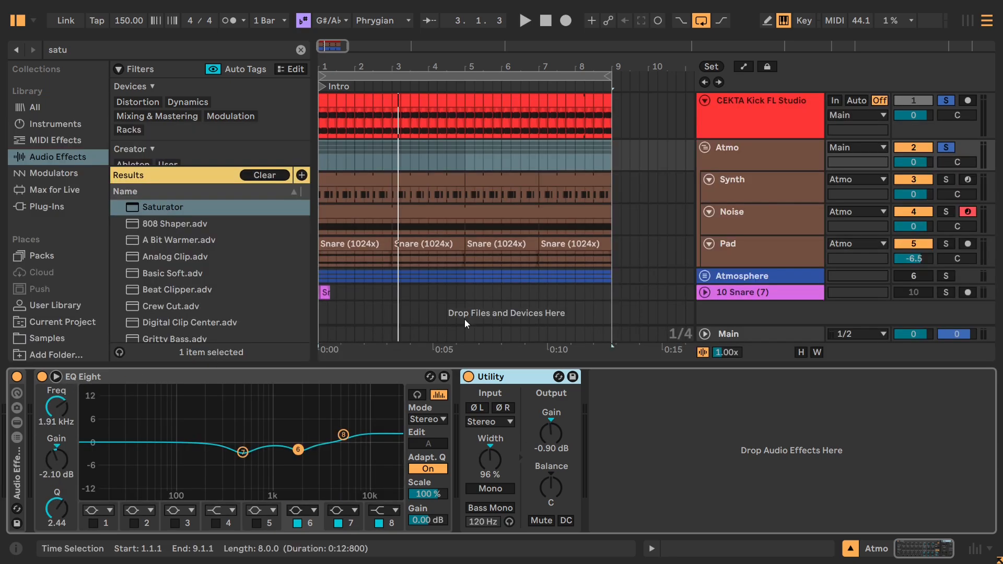
In the enlarged EQ Eight of the Atmo group's Synth track, leave only the 755 Hz cut enabled and turn on audition mode.
left_click(762, 226)
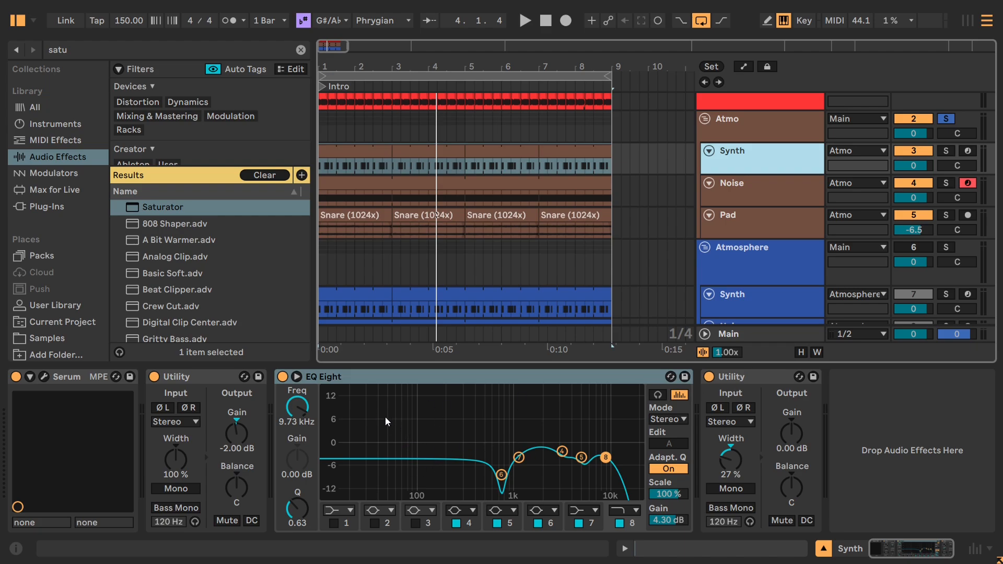
left_click(296, 377)
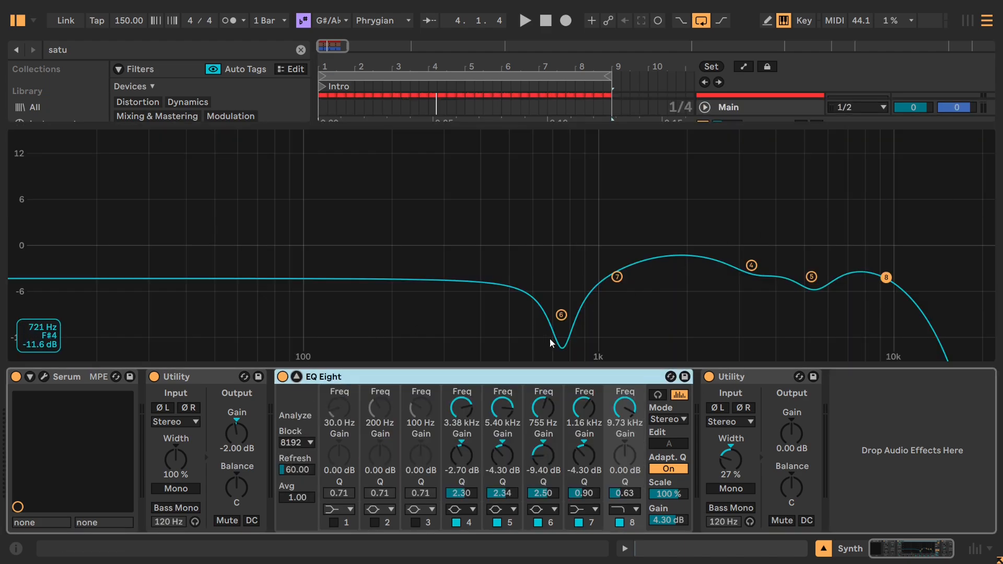
left_click(456, 522)
left_click(497, 523)
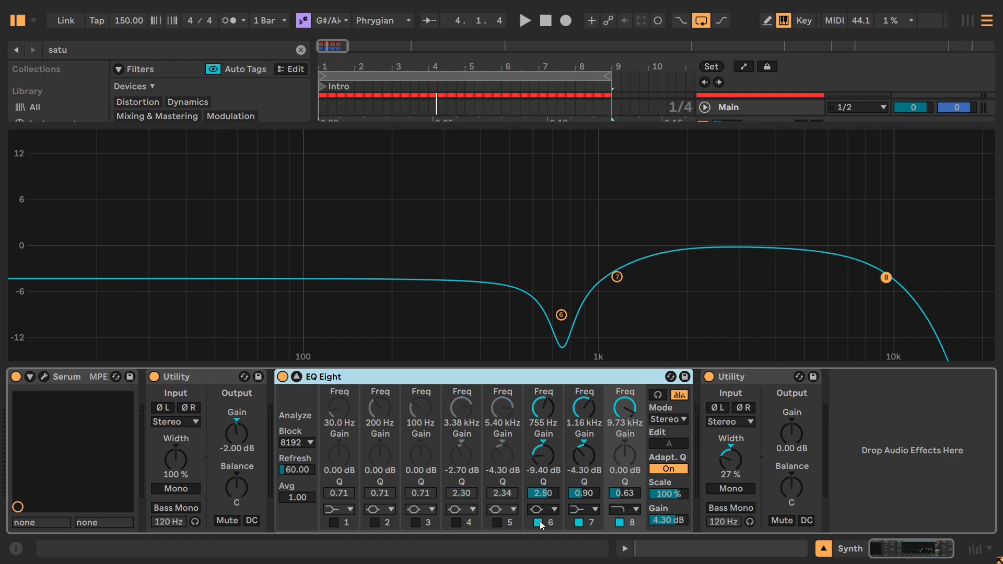
left_click(537, 523)
left_click(578, 523)
left_click(620, 522)
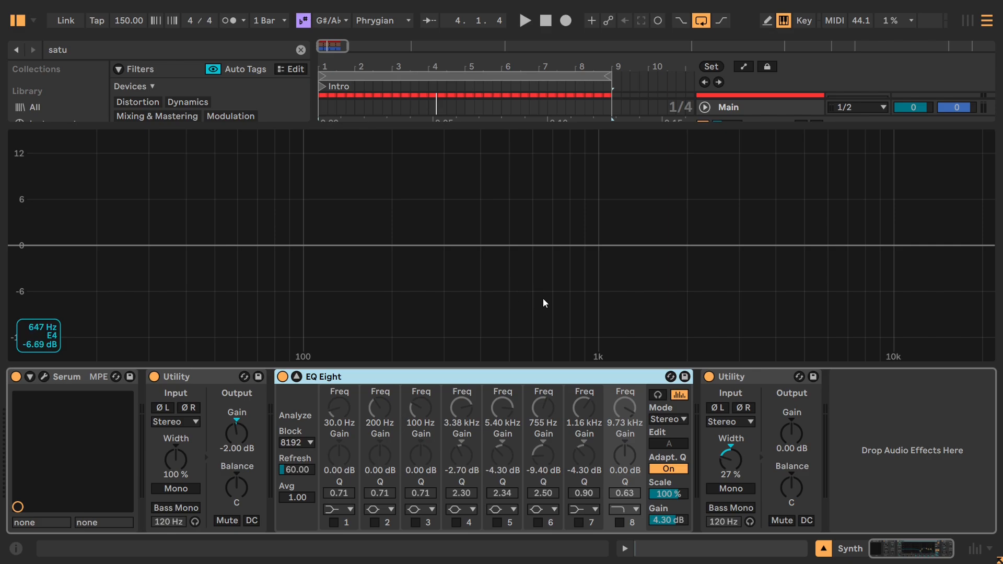
left_click(537, 523)
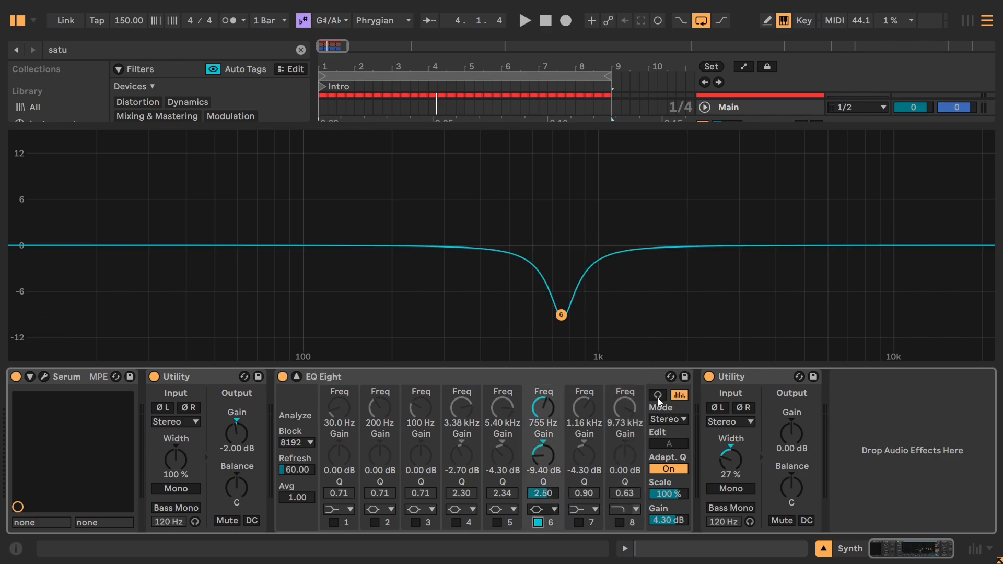
left_click_drag(543, 133, 565, 117)
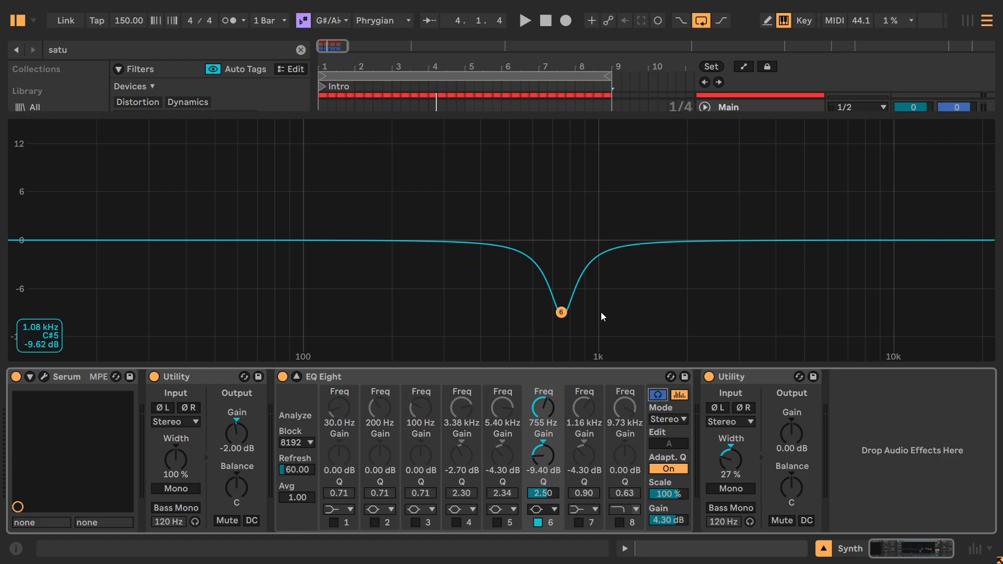
Play the Synth track, boost EQ Eight's band 6 to 15 dB at 747 Hz, and compare the resonance with the band off and on.
key("space")
left_click_drag(567, 313, 560, 124)
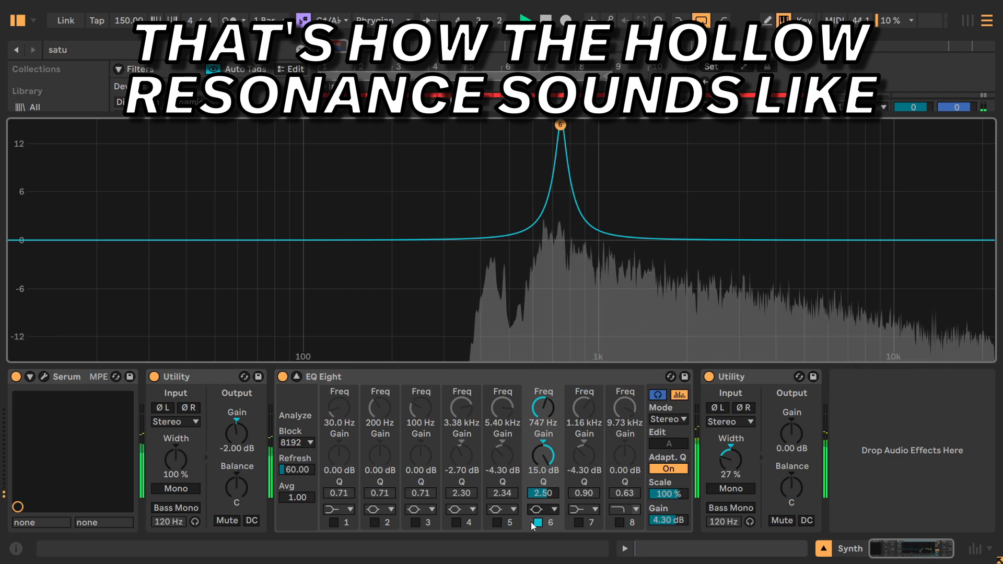
left_click(538, 522)
left_click(539, 523)
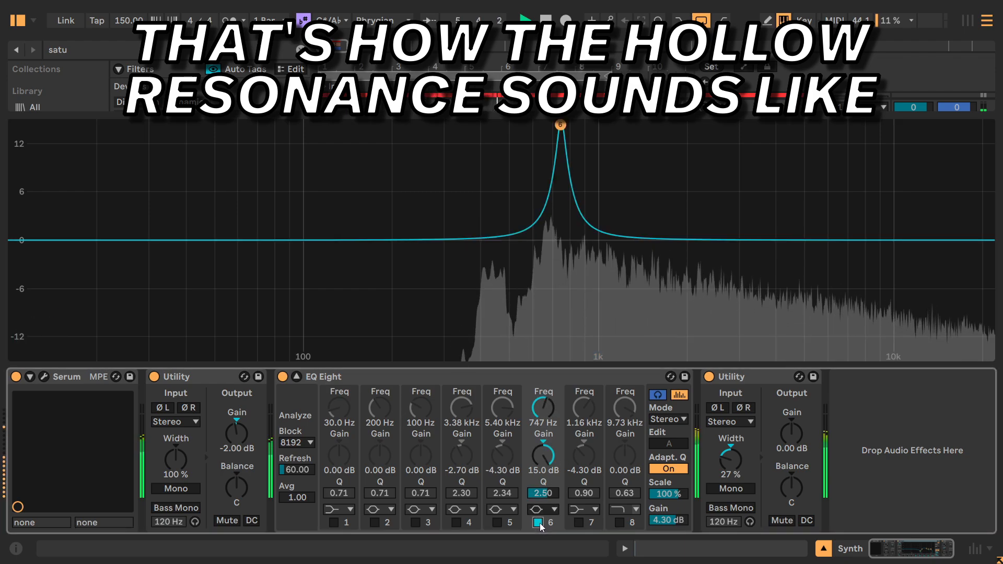
left_click(539, 523)
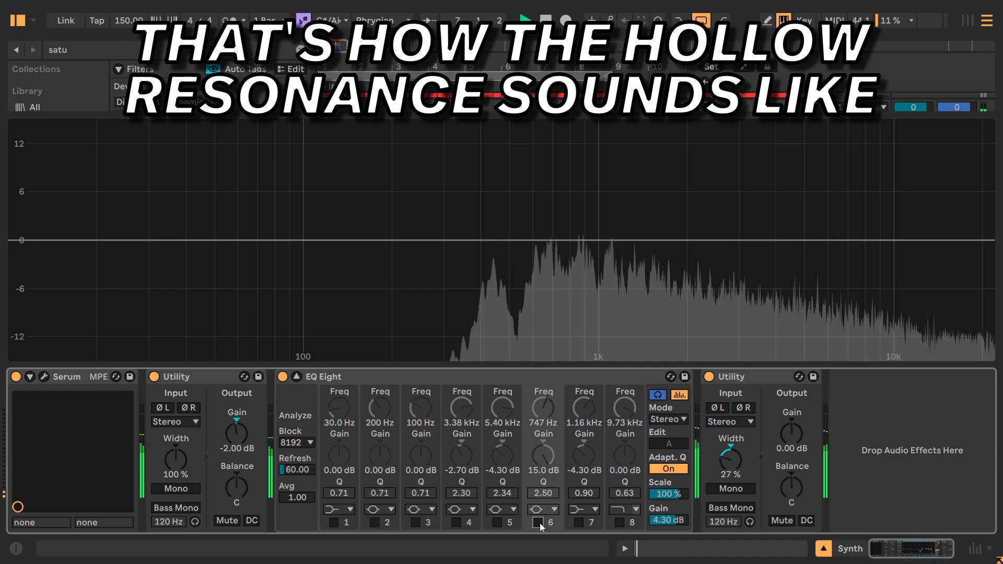
left_click(539, 523)
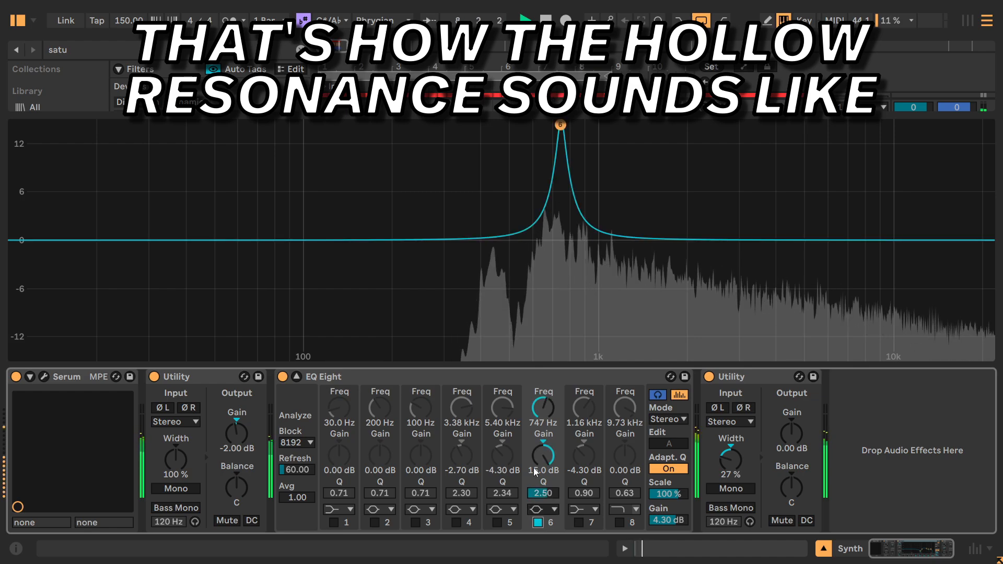
Stop playback and undo the band 6 toggles and boost in the Synth track's EQ Eight.
key("space")
key("ctrl+z")
key("ctrl+z")
key("ctrl+z")
key("ctrl+z")
key("ctrl+z")
key("ctrl+z")
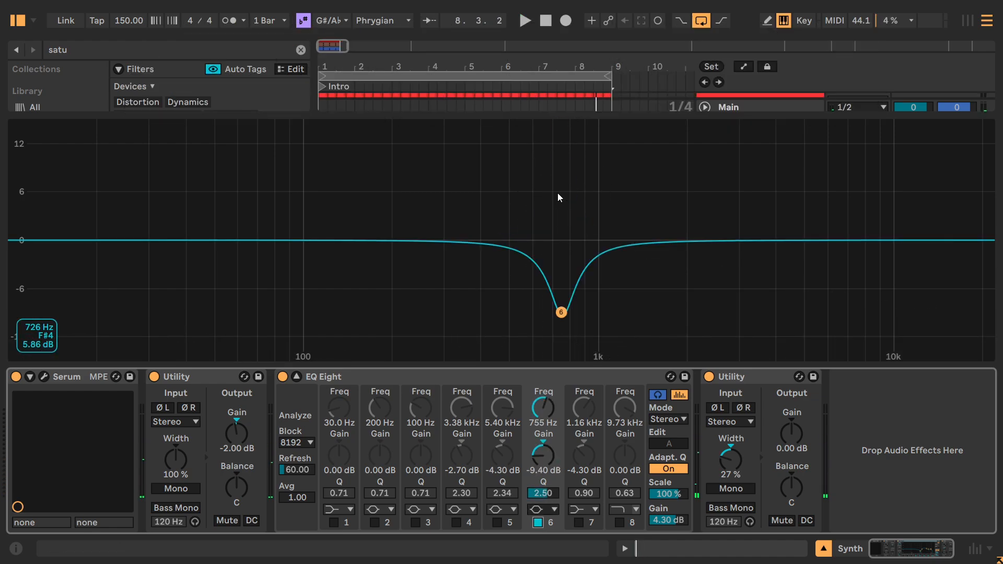
key("ctrl+z")
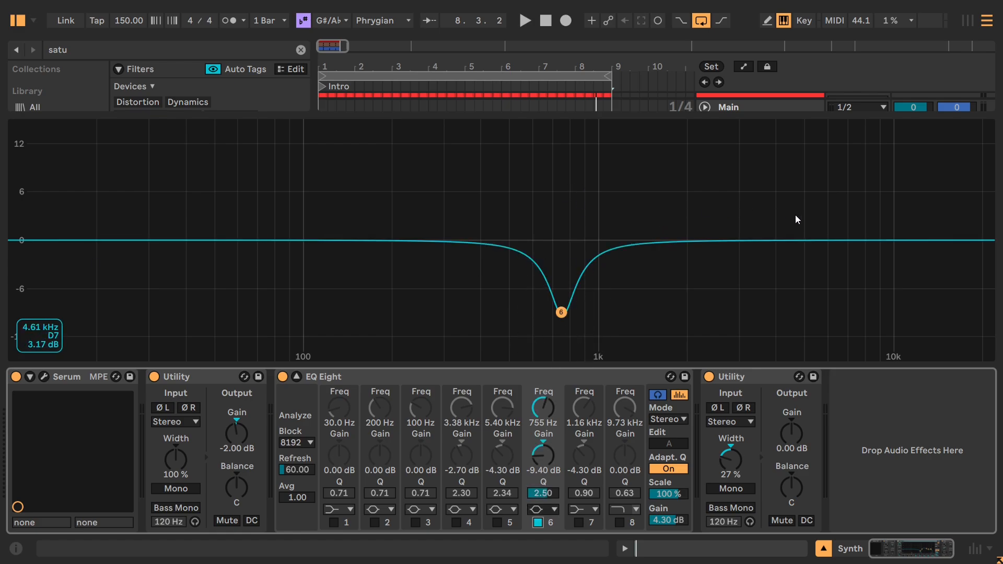
Play the Synth track, compare its sound with the 755 Hz cut off and on, leave it enabled, and stop playback.
key("space")
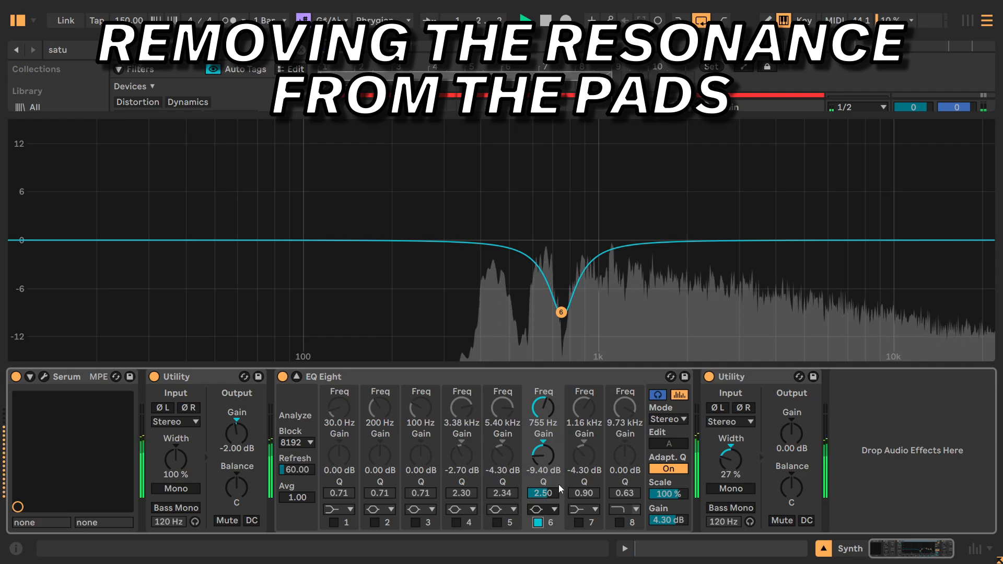
left_click(538, 522)
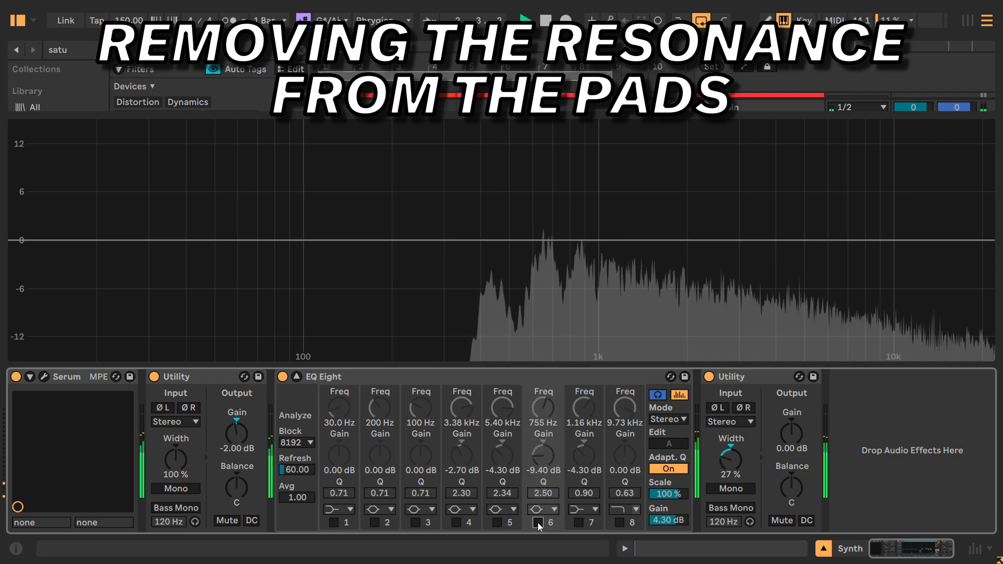
left_click(537, 522)
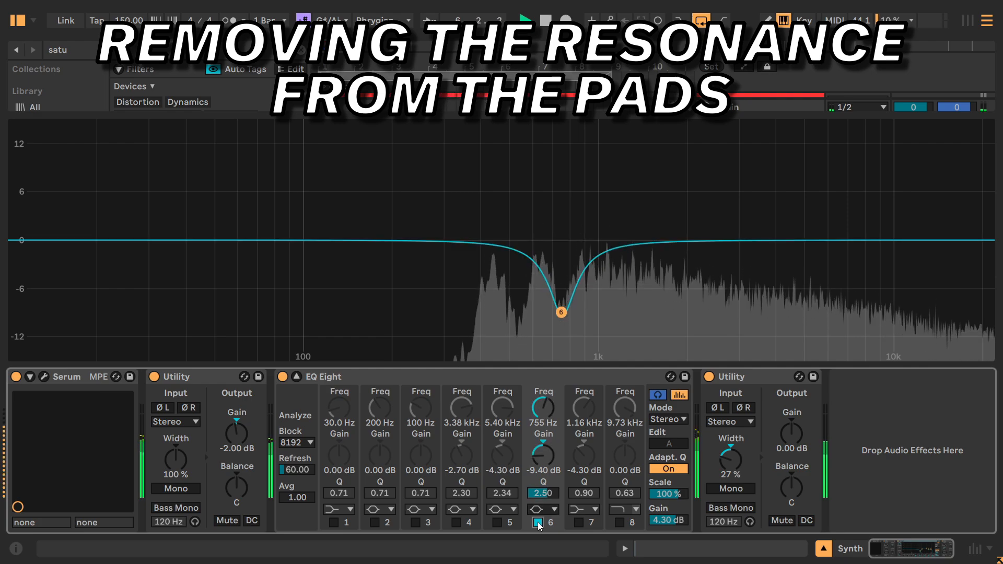
key("space")
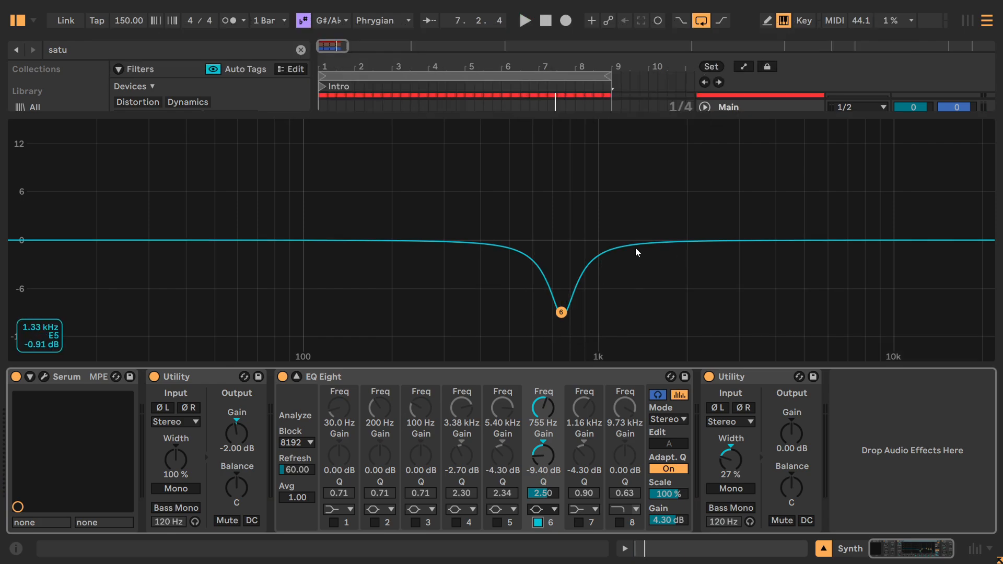
Enable EQ Eight's 9.73 kHz low-pass on the Synth track and compare the sound with and without it, leaving it enabled.
left_click(619, 522)
key("space")
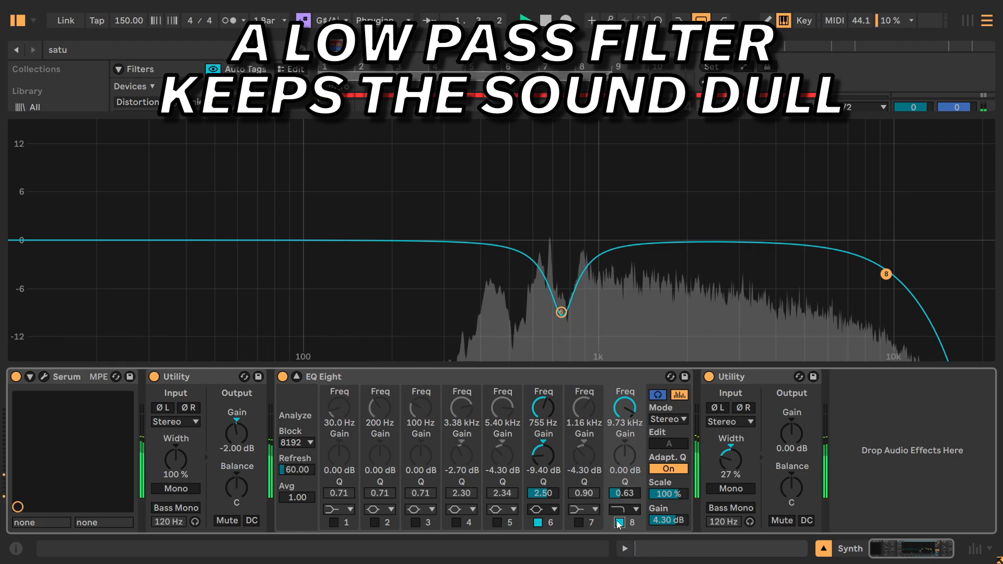
left_click(619, 522)
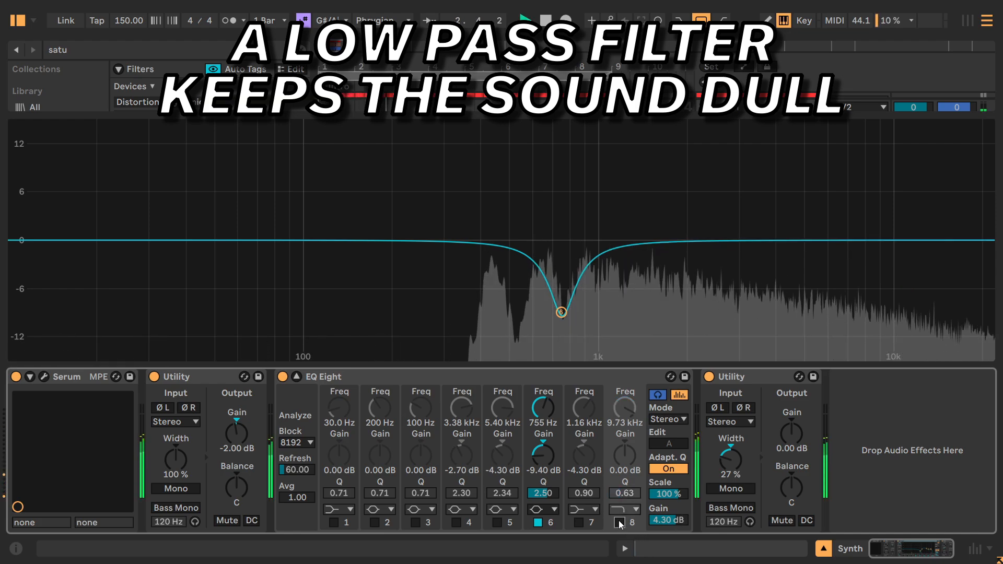
left_click(620, 522)
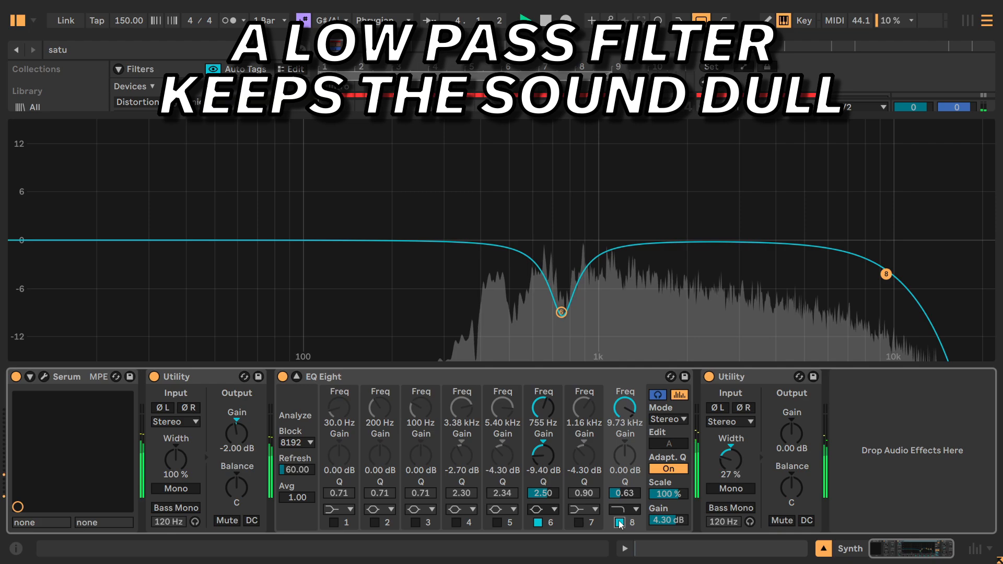
left_click(620, 522)
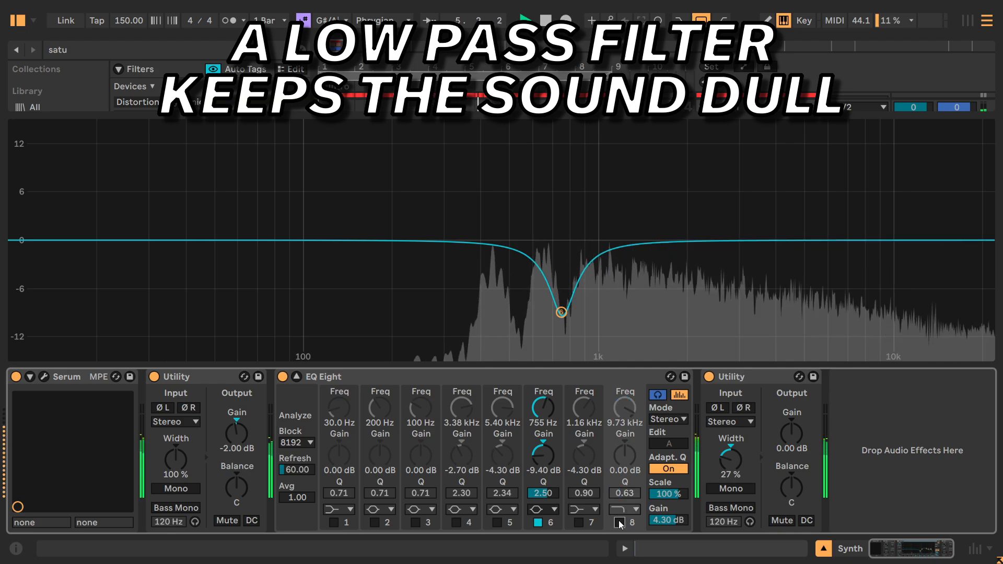
left_click(620, 523)
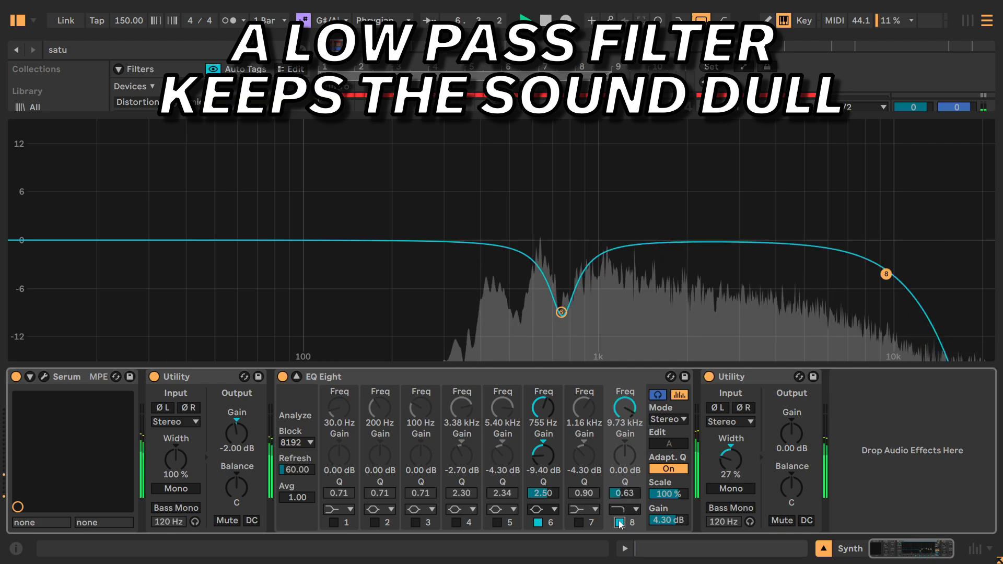
key("space")
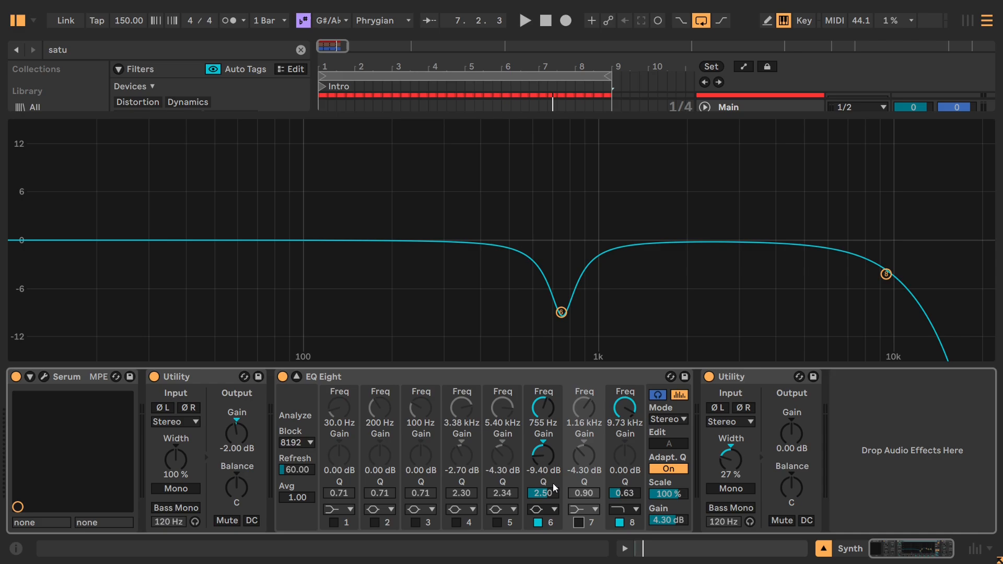
Play the Synth track, enable EQ Eight's 1.16 kHz low shelf, and compare the sound with it off and on, leaving it enabled.
key("space")
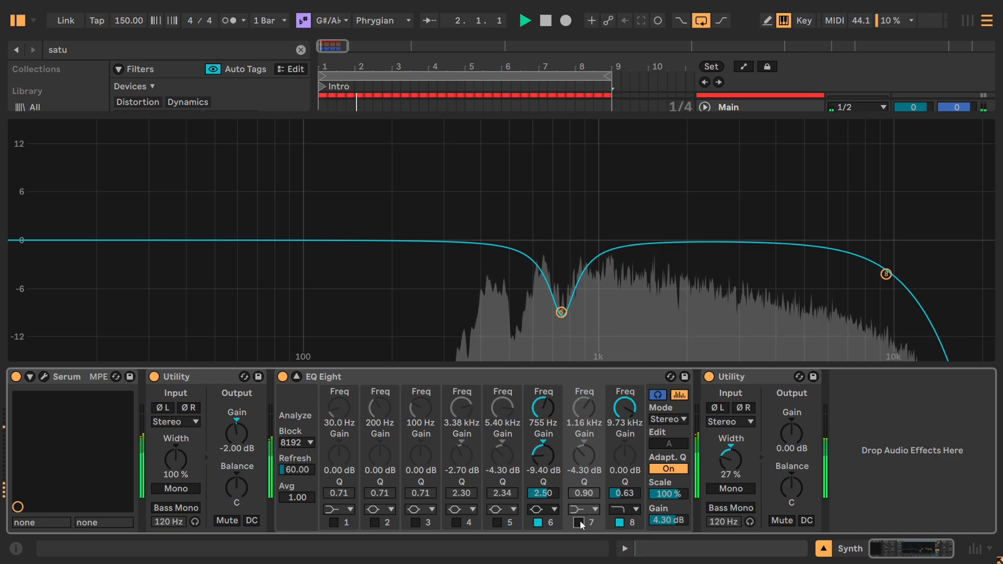
left_click(579, 522)
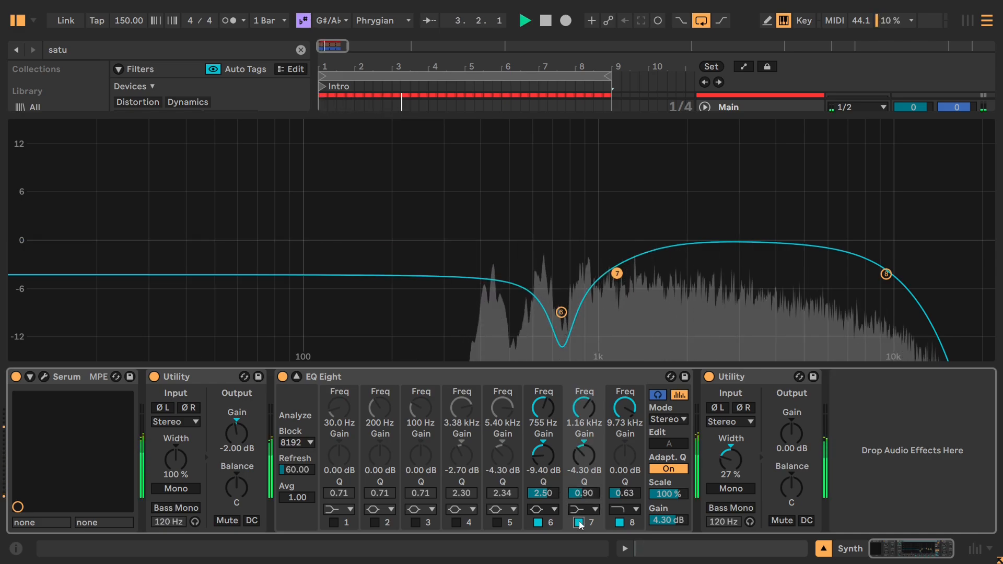
left_click(579, 523)
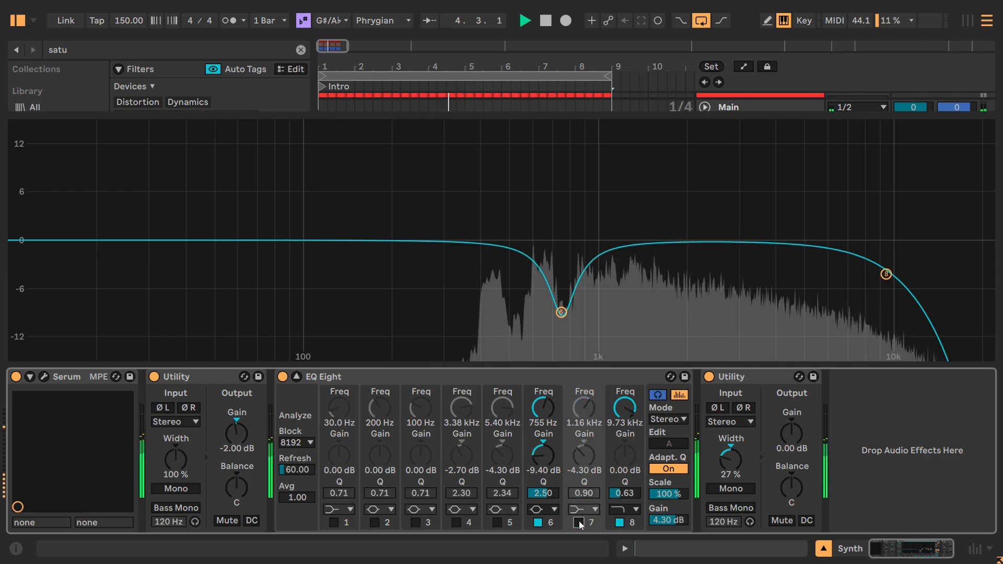
left_click(578, 522)
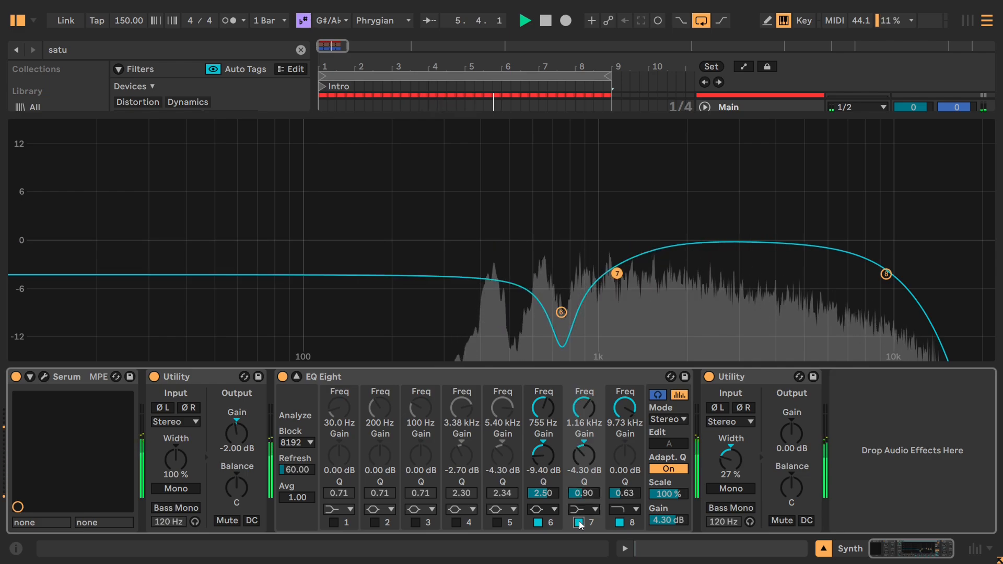
Enable the 5.40 kHz cut on band 5 of the Synth's EQ Eight and compare the sound without it, leaving it enabled.
left_click(497, 522)
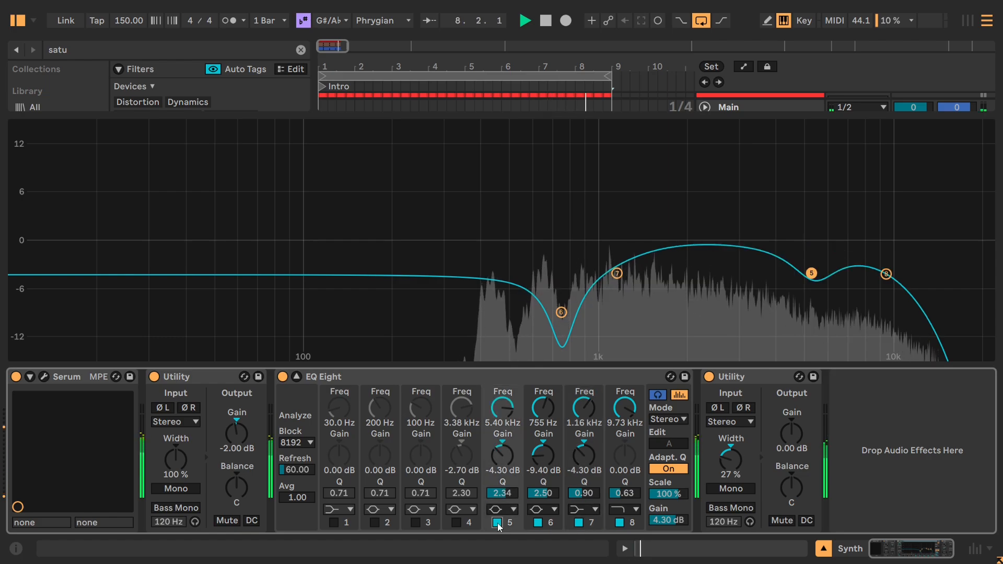
left_click(498, 522)
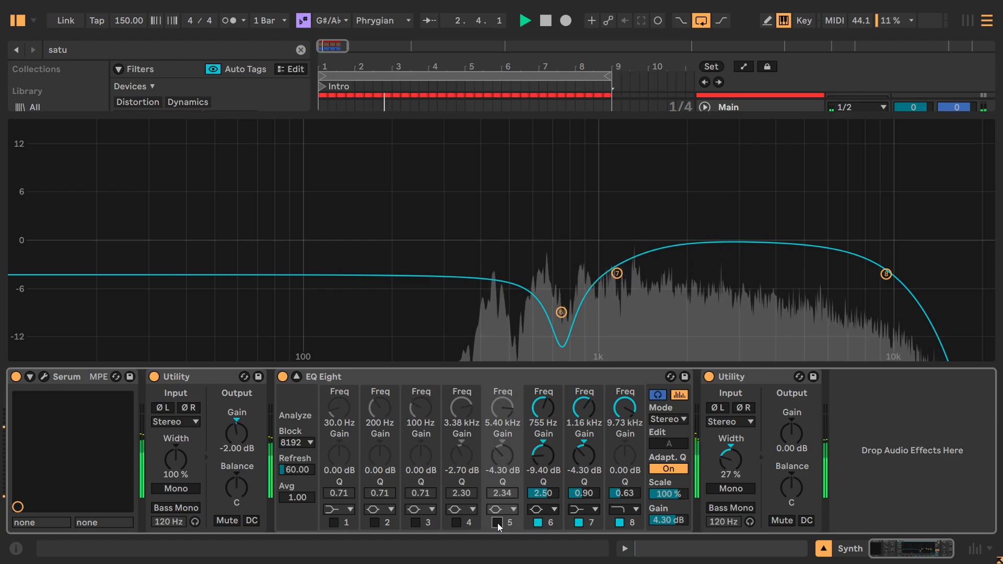
left_click(497, 522)
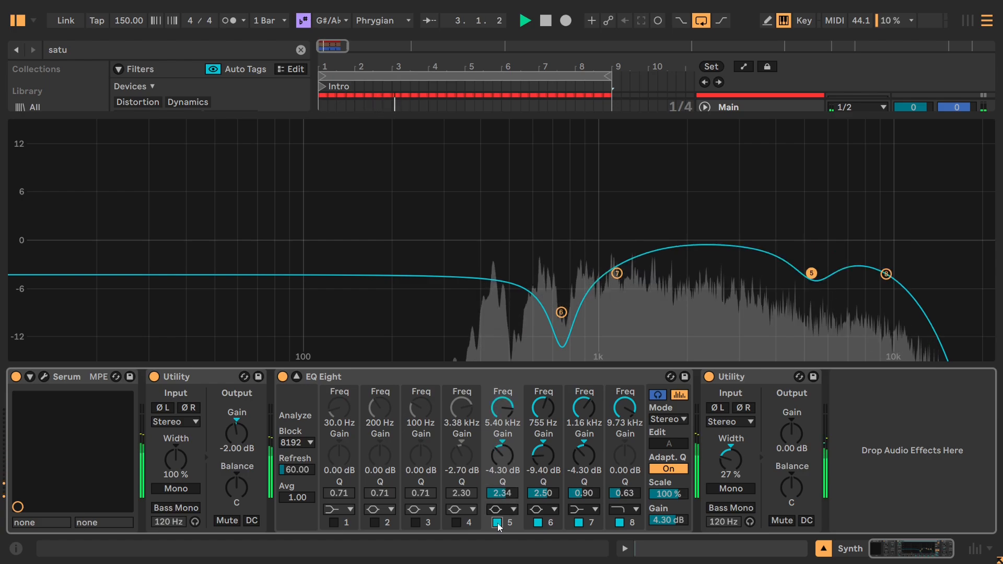
Enable the 3.38 kHz cut on band 4, compare the Synth with it off and on, leave it enabled, and stop playback.
left_click(456, 523)
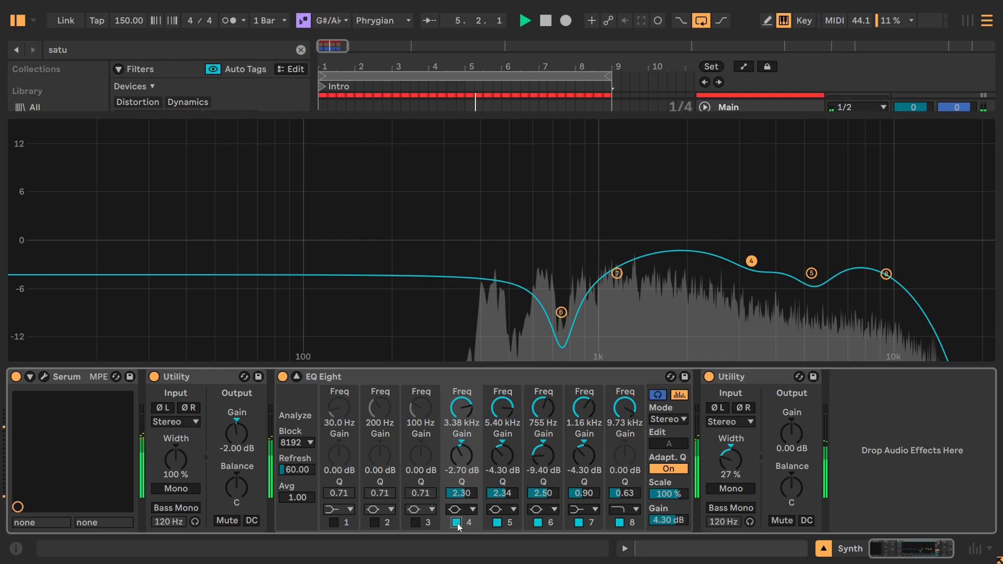
left_click(456, 523)
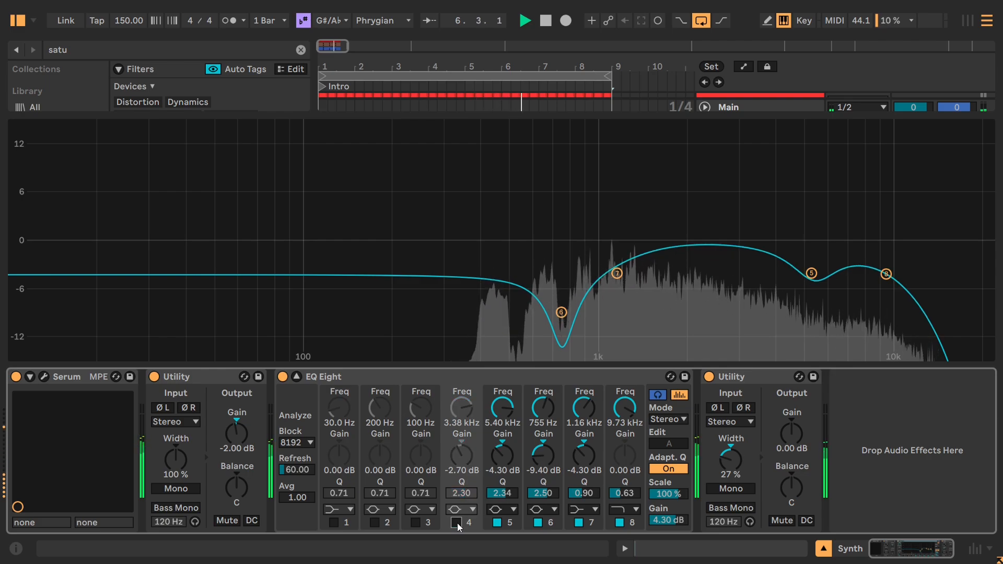
left_click(456, 522)
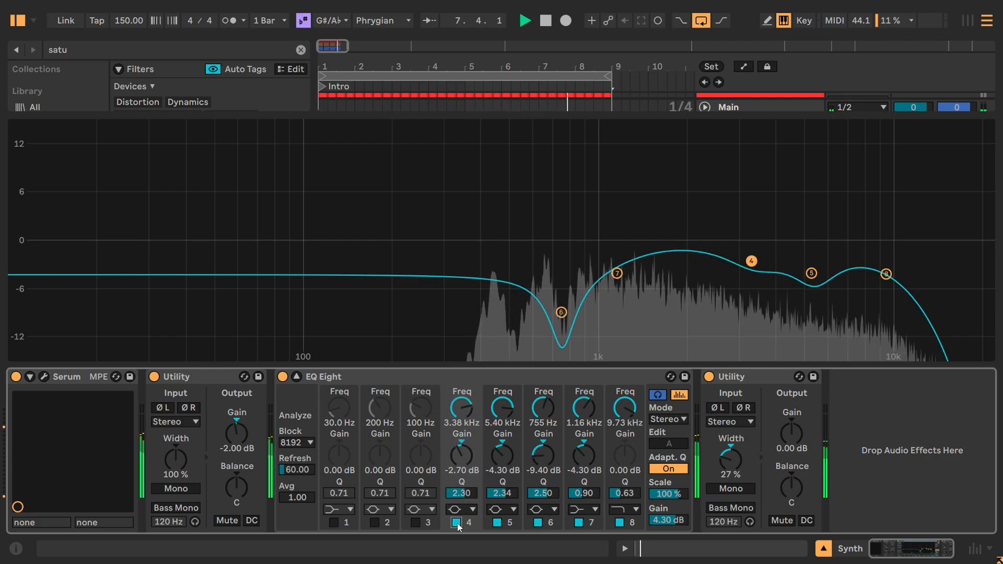
key("space")
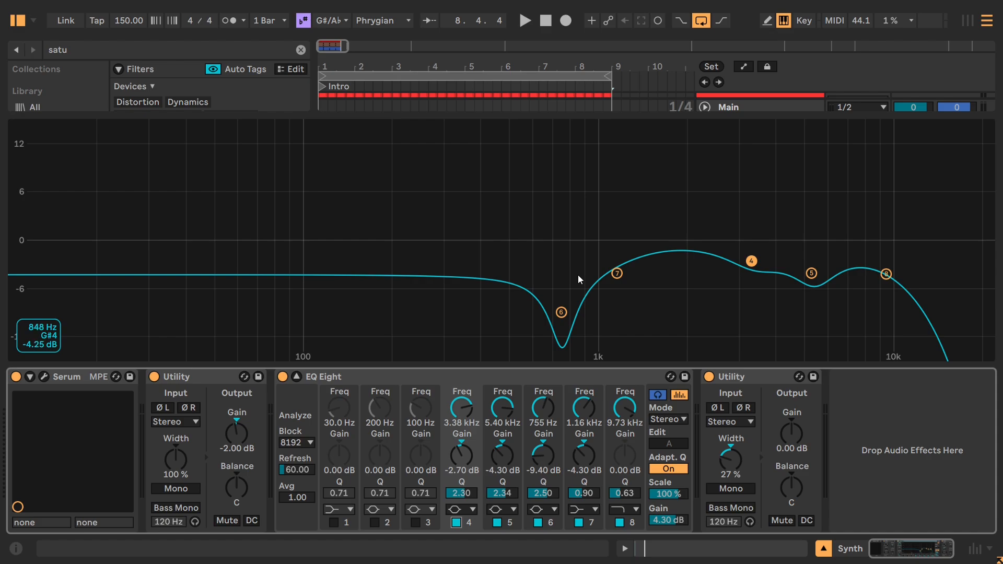
Play the Synth track, compare its sound with the whole EQ Eight bypassed and active, leave it active, and collapse its enlarged display.
left_click(673, 521)
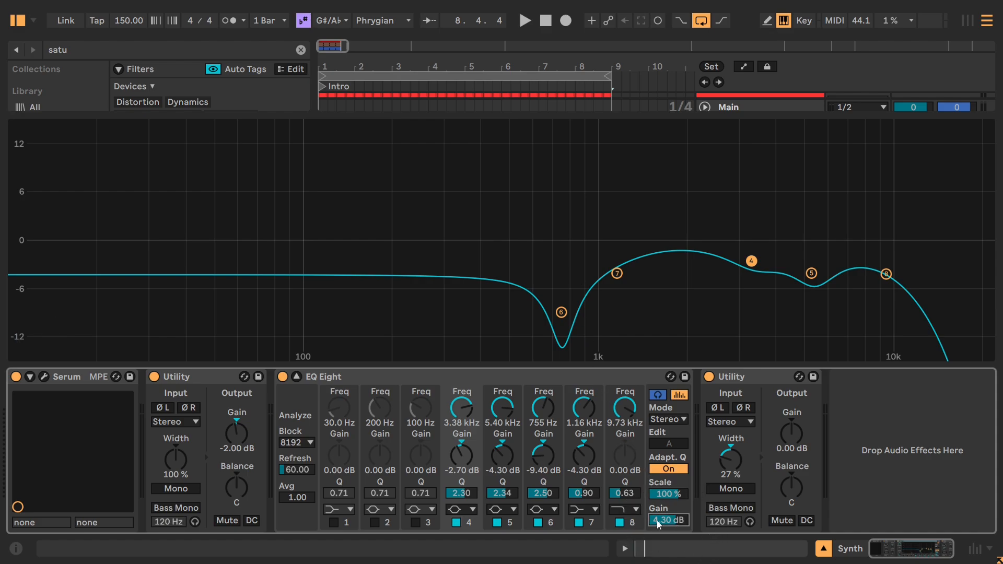
left_click(659, 522)
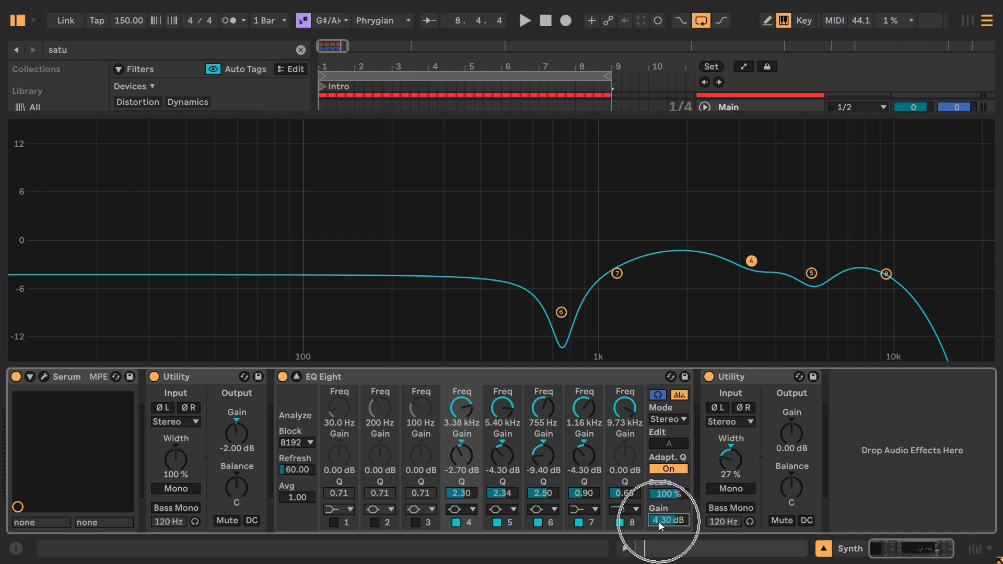
left_click(282, 377)
left_click(282, 377)
left_click(283, 377)
left_click(282, 377)
left_click(282, 377)
left_click(282, 377)
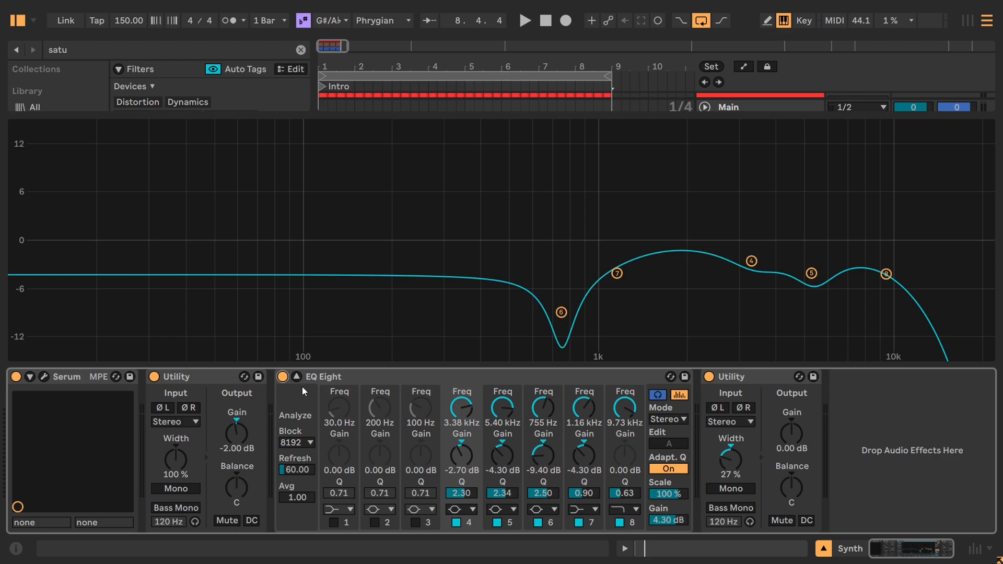
key("space")
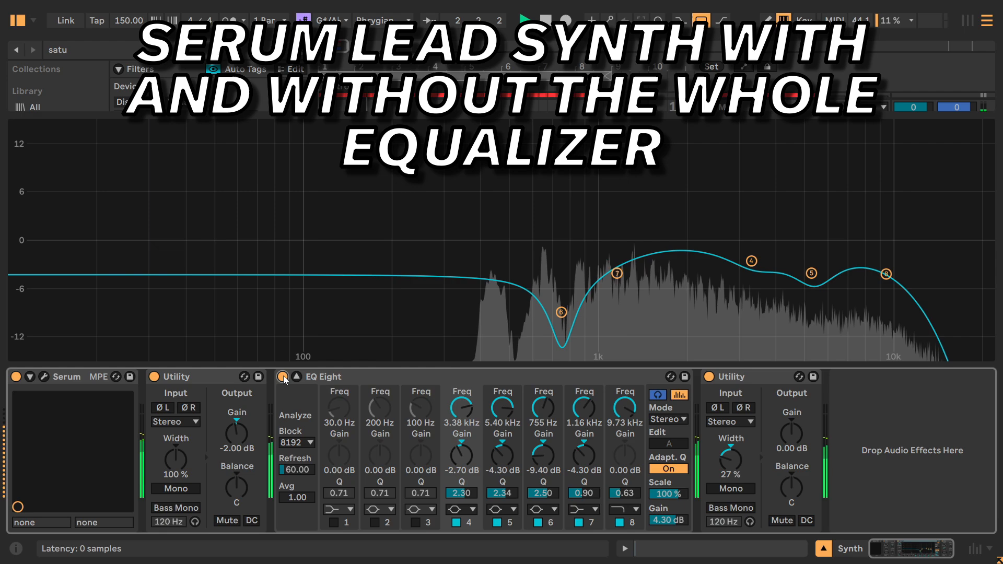
left_click(282, 376)
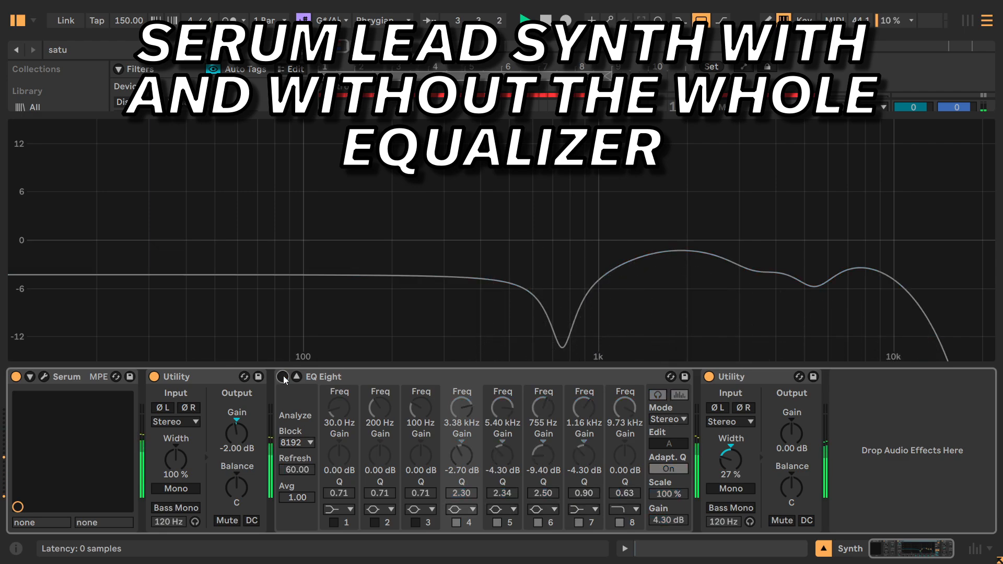
left_click(282, 377)
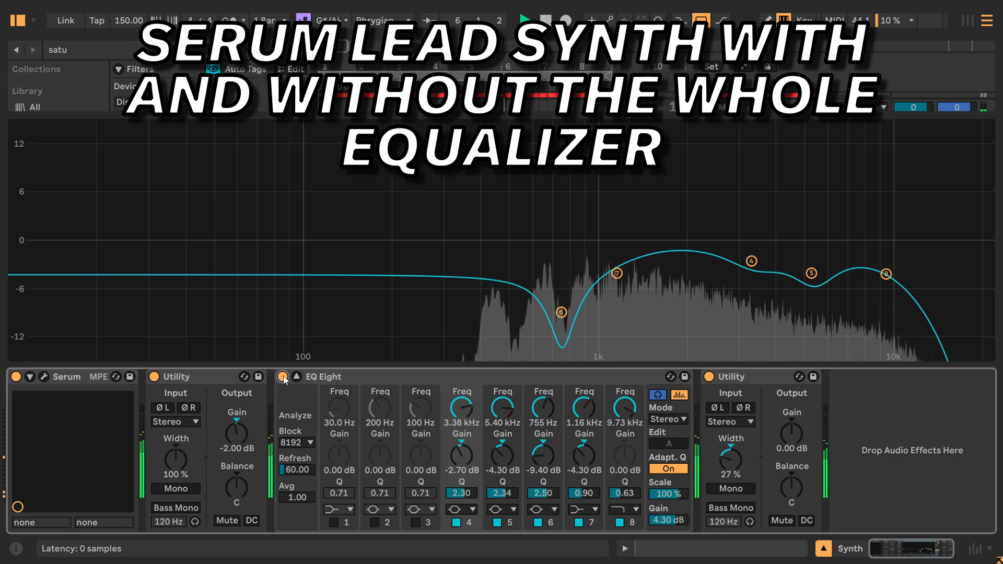
left_click(282, 377)
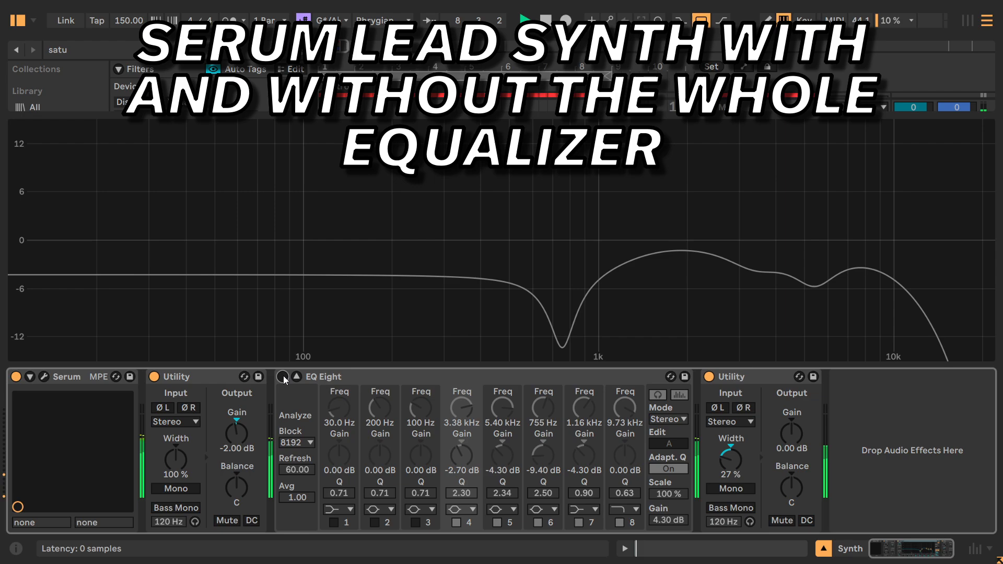
left_click(282, 377)
left_click(295, 377)
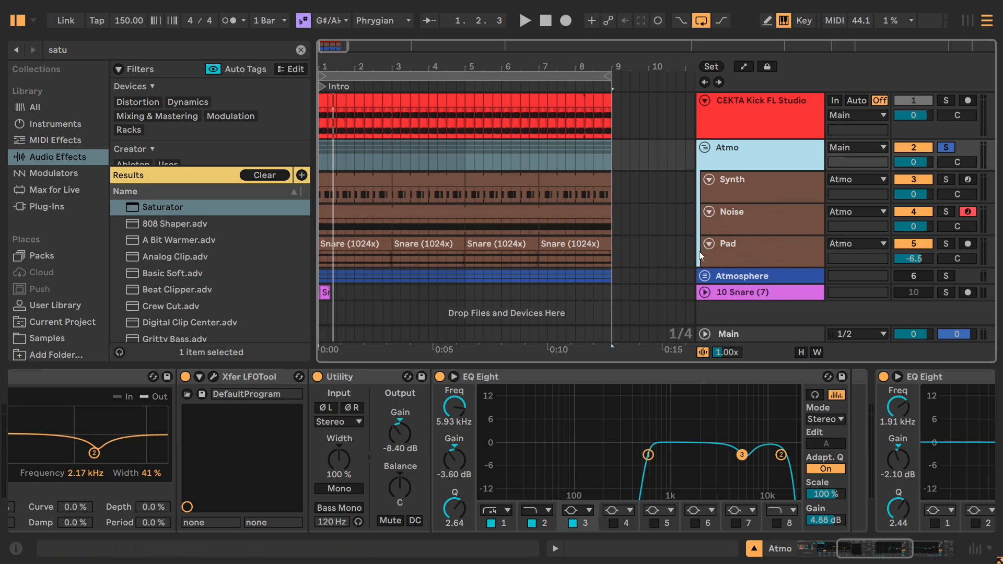
Select the Pad track, play the Atmo group, and compare the sound with the Pad muted and unmuted.
left_click(790, 253)
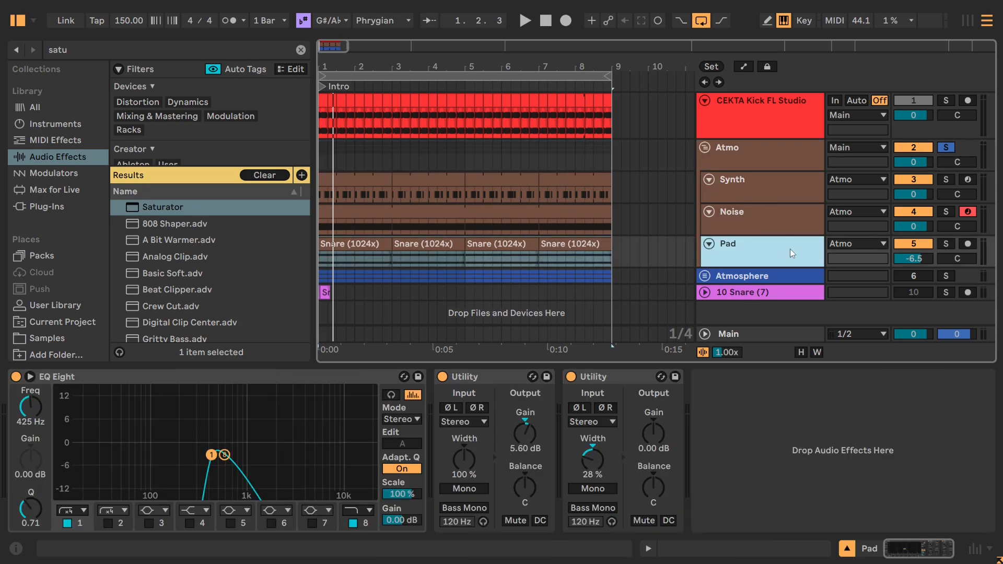
key("space")
left_click(902, 244)
left_click(900, 243)
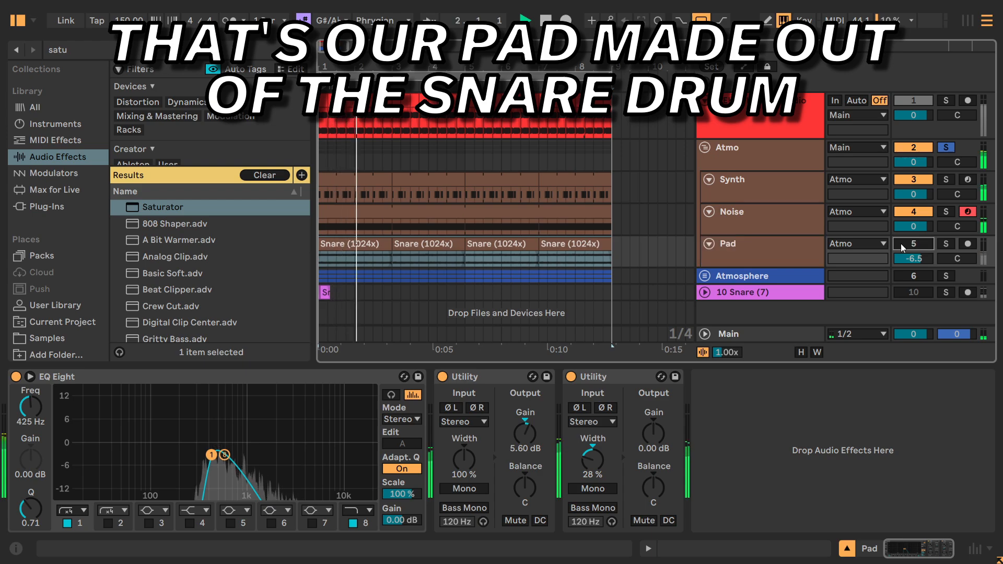
Raise the Pad track's volume to 0 dB, stop playback, and clear the Atmo group's solo.
left_click_drag(906, 259, 906, 225)
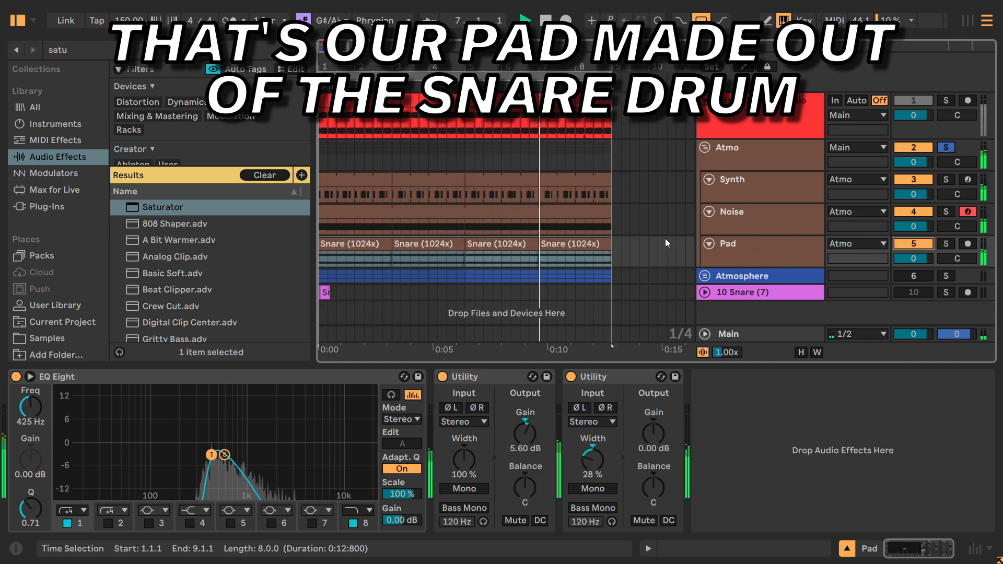
key("space")
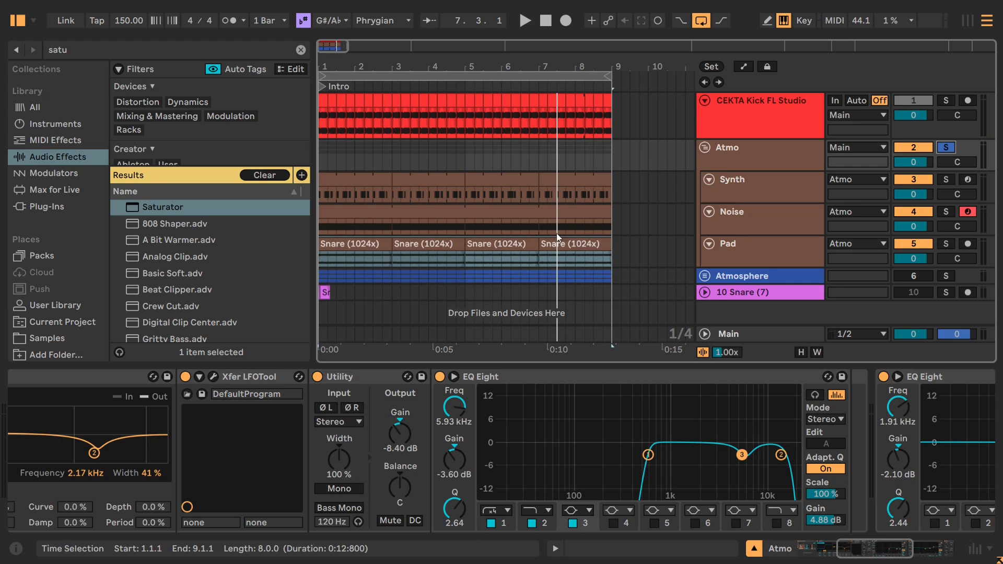
left_click(944, 101)
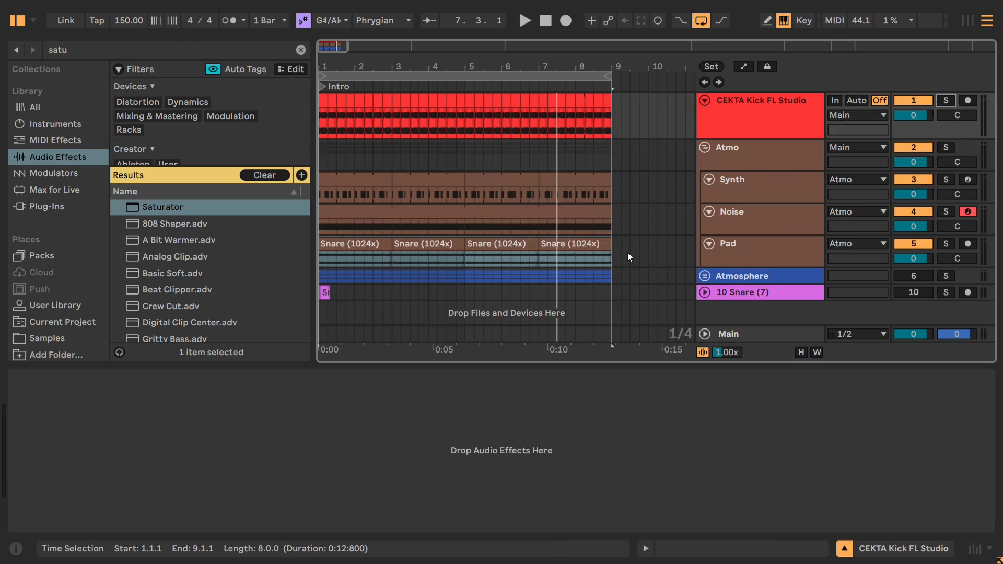